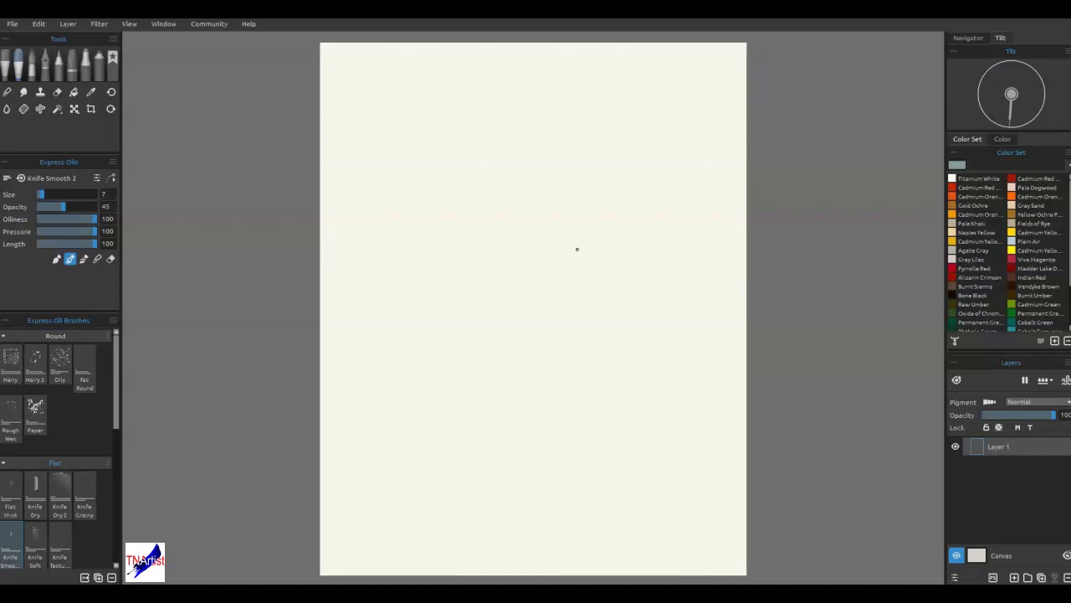
- Turn on pigment mixing and paint loose Cerulean Blue sky strokes across the upper canvas with the Knife Smooth 2 brush at size 50
left_click(991, 403)
scroll(1008, 251, "down", 2)
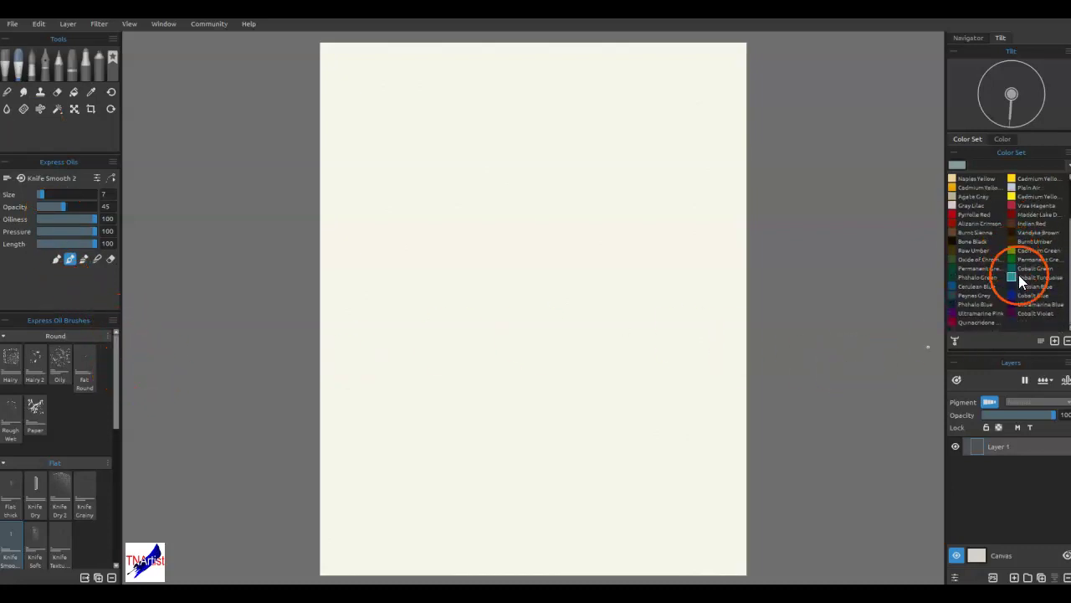
left_click(971, 289)
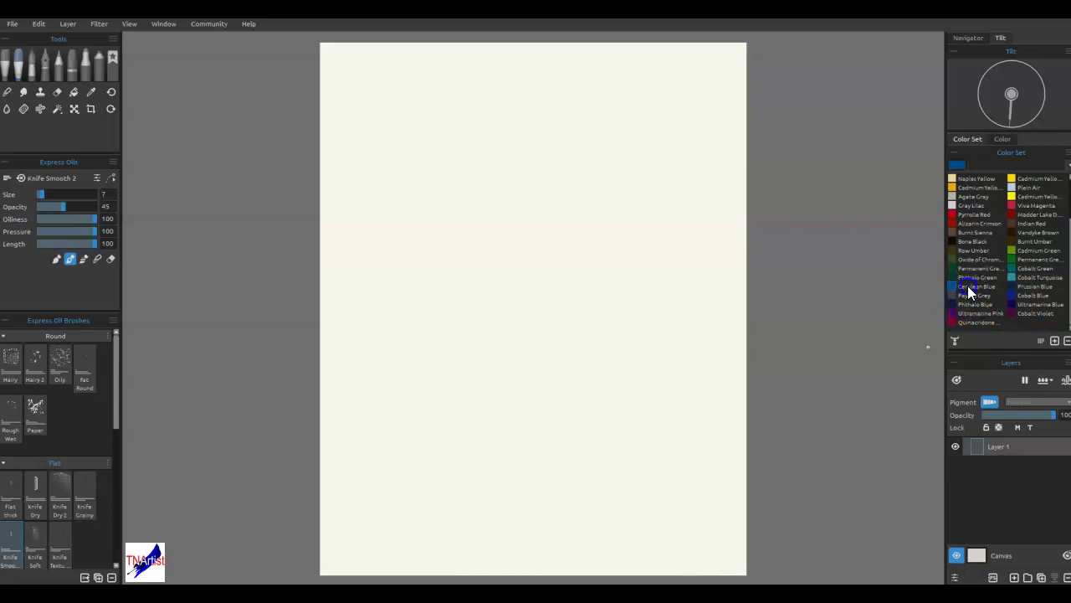
left_click_drag(609, 206, 392, 194)
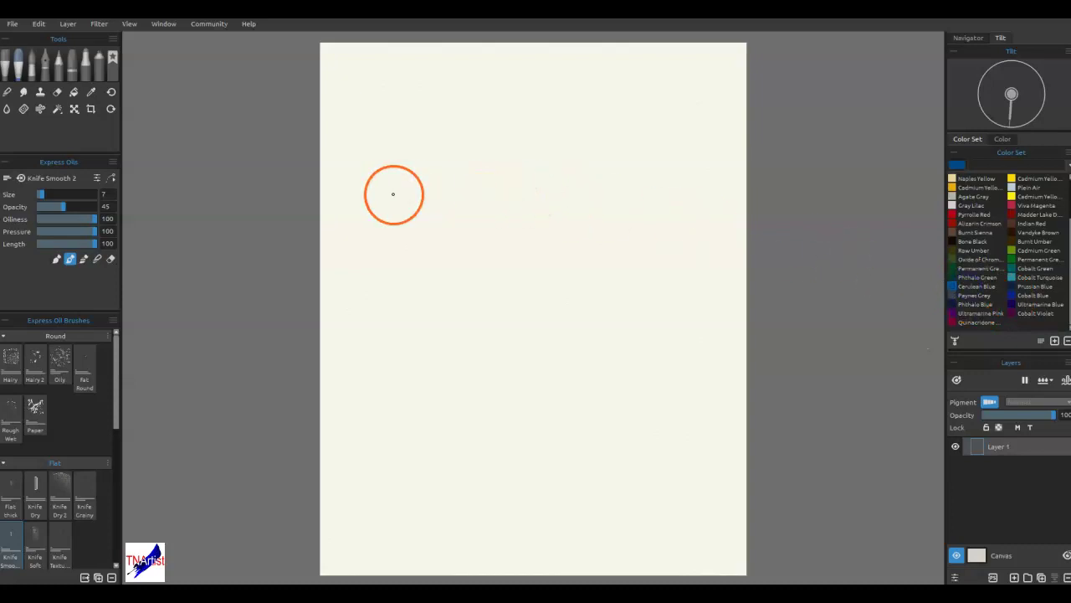
left_click(375, 187)
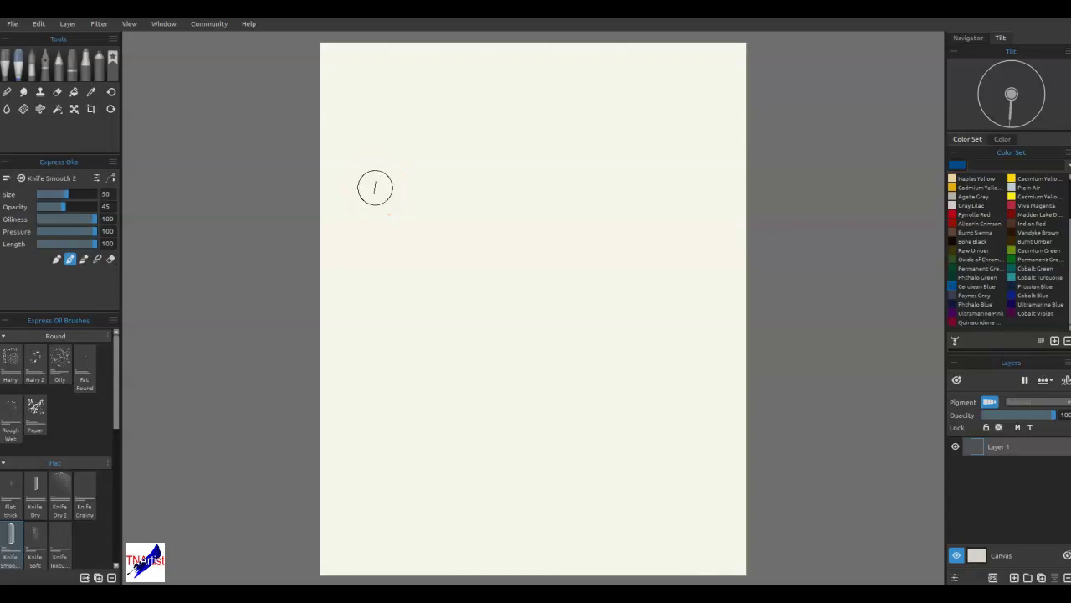
mouse_move(303, 58)
left_mouse_down()
mouse_move(604, 52)
mouse_move(598, 65)
mouse_move(702, 55)
mouse_move(760, 67)
mouse_move(660, 96)
mouse_move(511, 105)
mouse_move(703, 76)
mouse_move(751, 95)
mouse_move(507, 133)
mouse_move(436, 119)
mouse_move(330, 123)
mouse_move(482, 74)
mouse_move(450, 111)
mouse_move(387, 133)
mouse_move(740, 115)
mouse_move(315, 159)
mouse_move(545, 123)
mouse_move(762, 131)
left_mouse_up()
- Add pale Plain Air (#bfcad6) cloud strokes between the blue strokes and along the lower edge of the sky
left_click(1013, 187)
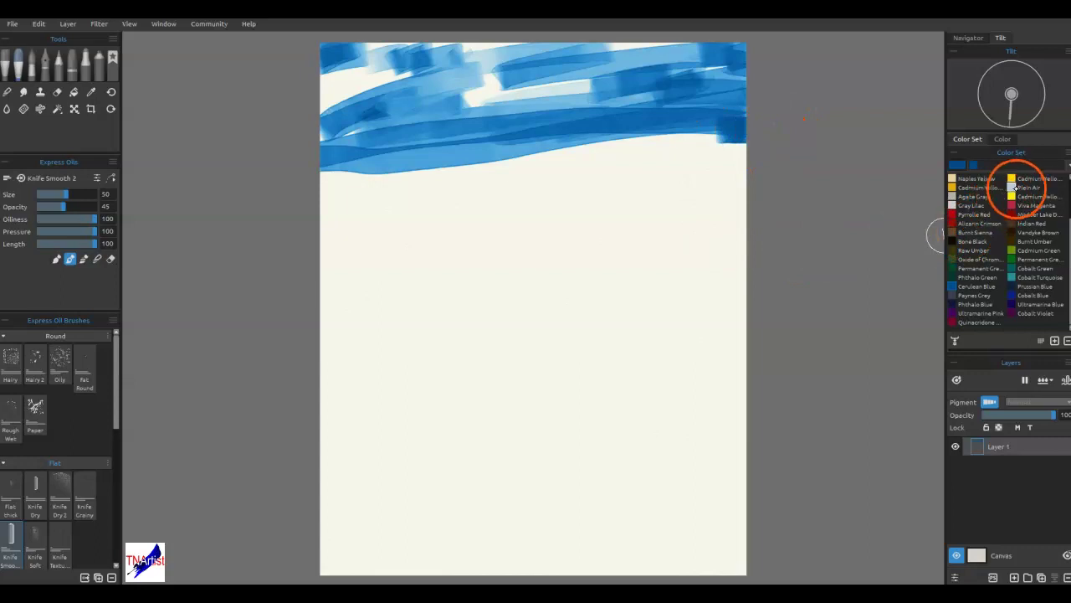
left_click(962, 165)
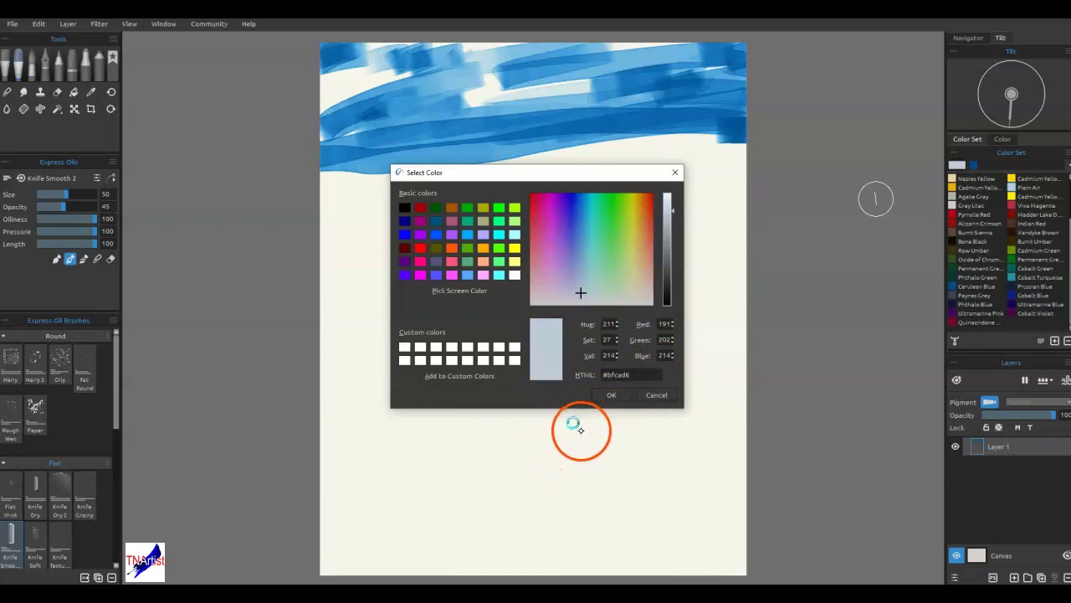
left_click(607, 393)
mouse_move(373, 159)
left_mouse_down()
mouse_move(462, 157)
mouse_move(451, 161)
mouse_move(483, 134)
mouse_move(732, 153)
mouse_move(507, 171)
mouse_move(353, 167)
mouse_move(565, 168)
left_mouse_up()
mouse_move(460, 92)
left_mouse_down()
mouse_move(525, 93)
mouse_move(560, 104)
mouse_move(344, 104)
mouse_move(320, 91)
mouse_move(388, 77)
mouse_move(646, 112)
mouse_move(731, 128)
mouse_move(718, 145)
mouse_move(734, 150)
mouse_move(615, 169)
mouse_move(770, 172)
mouse_move(583, 204)
mouse_move(566, 226)
left_mouse_up()
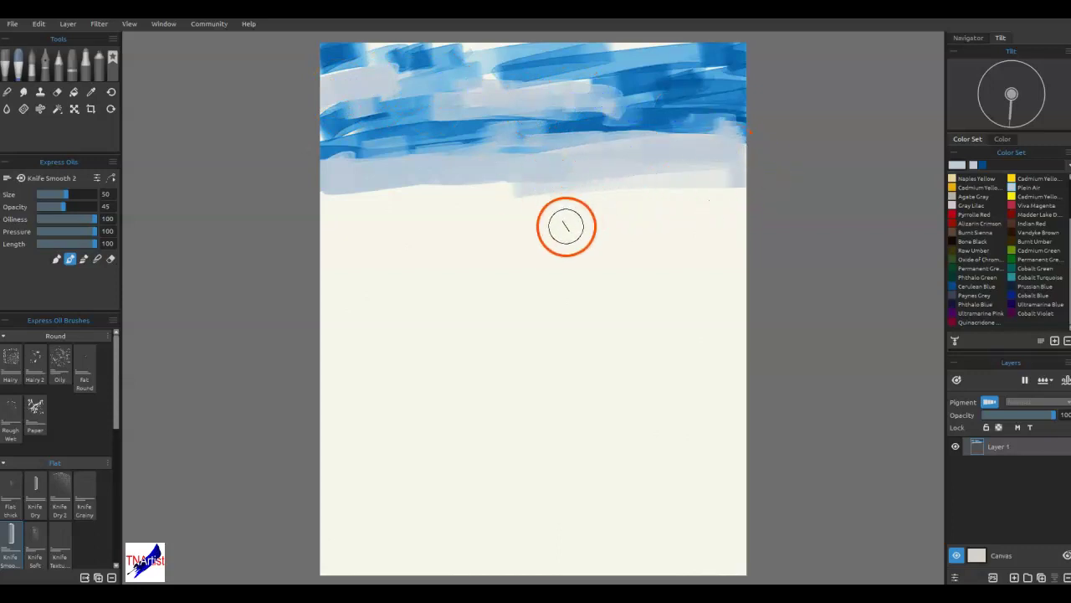
- Blend the blue and pale sky strokes together with the Knife Smooth 2 brush, enlarging it to size 100
key("alt")
mouse_move(721, 68)
left_mouse_down()
mouse_move(682, 88)
mouse_move(719, 86)
mouse_move(707, 67)
mouse_move(753, 58)
mouse_move(590, 50)
mouse_move(748, 47)
mouse_move(717, 57)
mouse_move(726, 67)
mouse_move(555, 69)
mouse_move(678, 62)
mouse_move(649, 51)
mouse_move(686, 52)
mouse_move(744, 91)
mouse_move(654, 56)
mouse_move(521, 57)
mouse_move(563, 42)
mouse_move(443, 49)
mouse_move(386, 69)
mouse_move(347, 70)
mouse_move(340, 56)
mouse_move(305, 72)
mouse_move(419, 69)
mouse_move(330, 55)
left_mouse_up()
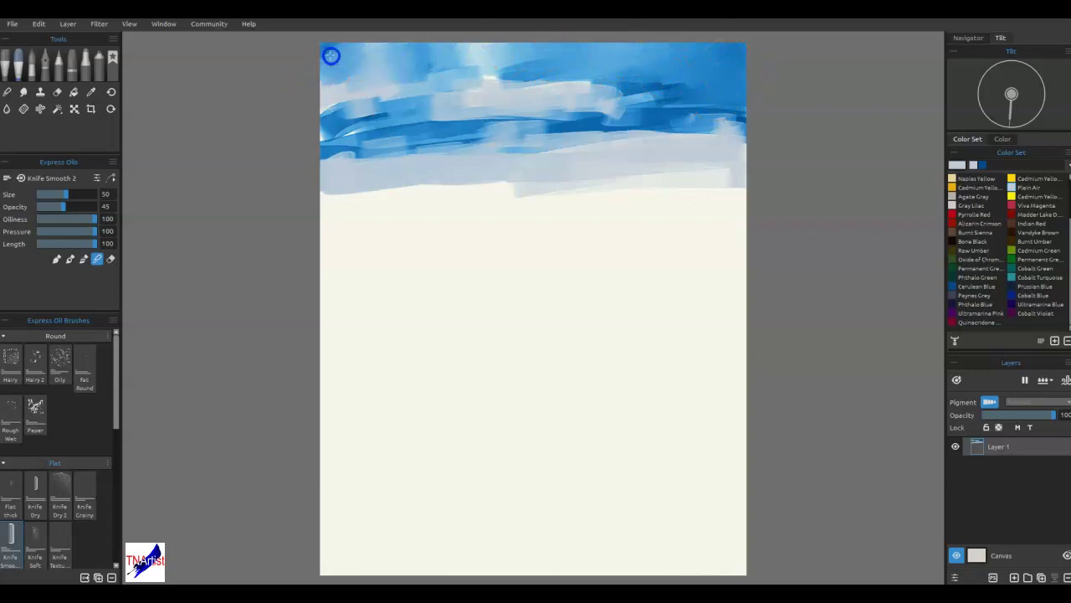
mouse_move(490, 61)
left_mouse_down()
mouse_move(523, 63)
mouse_move(486, 80)
mouse_move(386, 90)
mouse_move(547, 97)
mouse_move(656, 85)
mouse_move(637, 87)
mouse_move(635, 100)
mouse_move(666, 87)
mouse_move(715, 94)
mouse_move(721, 122)
mouse_move(766, 113)
mouse_move(516, 116)
mouse_move(556, 123)
mouse_move(451, 113)
mouse_move(362, 129)
mouse_move(368, 95)
mouse_move(316, 114)
mouse_move(346, 141)
mouse_move(311, 117)
mouse_move(322, 85)
left_mouse_up()
mouse_move(399, 150)
left_mouse_down()
mouse_move(438, 168)
mouse_move(423, 170)
left_mouse_up()
mouse_move(329, 167)
left_mouse_down()
mouse_move(758, 180)
mouse_move(454, 171)
mouse_move(326, 147)
mouse_move(640, 140)
mouse_move(614, 107)
mouse_move(735, 130)
mouse_move(502, 177)
mouse_move(749, 189)
mouse_move(515, 194)
mouse_move(329, 168)
mouse_move(474, 158)
mouse_move(706, 184)
mouse_move(705, 115)
mouse_move(725, 113)
mouse_move(642, 137)
mouse_move(725, 168)
mouse_move(608, 193)
mouse_move(497, 198)
mouse_move(373, 136)
mouse_move(304, 153)
mouse_move(522, 172)
mouse_move(659, 130)
mouse_move(703, 98)
mouse_move(661, 77)
left_mouse_up()
key("bracketright")
key("bracketright")
key("bracketright")
key("bracketright")
key("bracketright")
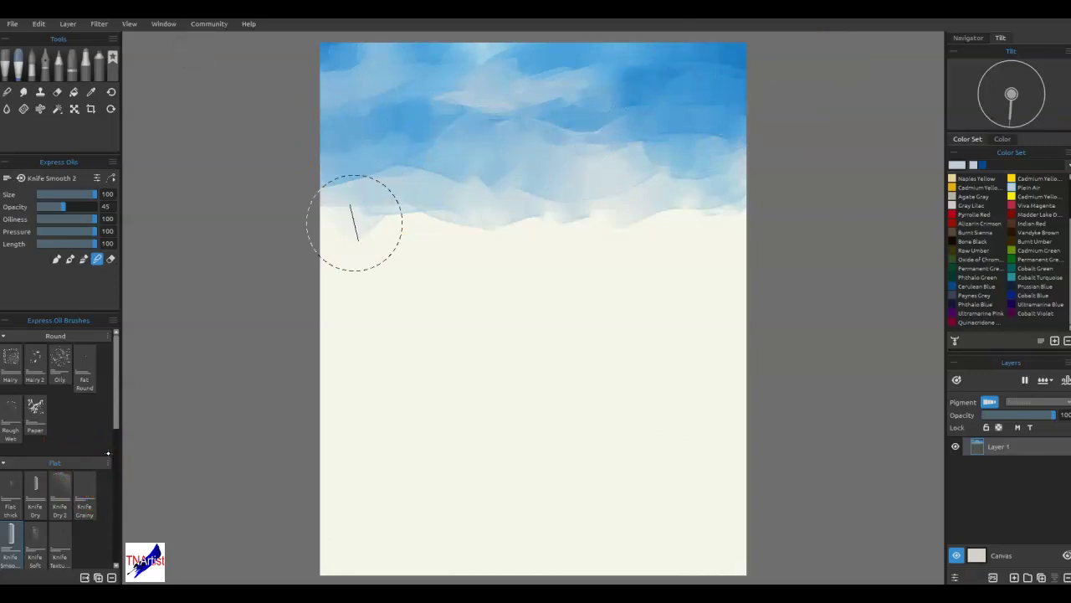
- Soften the clouds and the sky's lower edge with the Soft blend brush at size 70
left_click(10, 91)
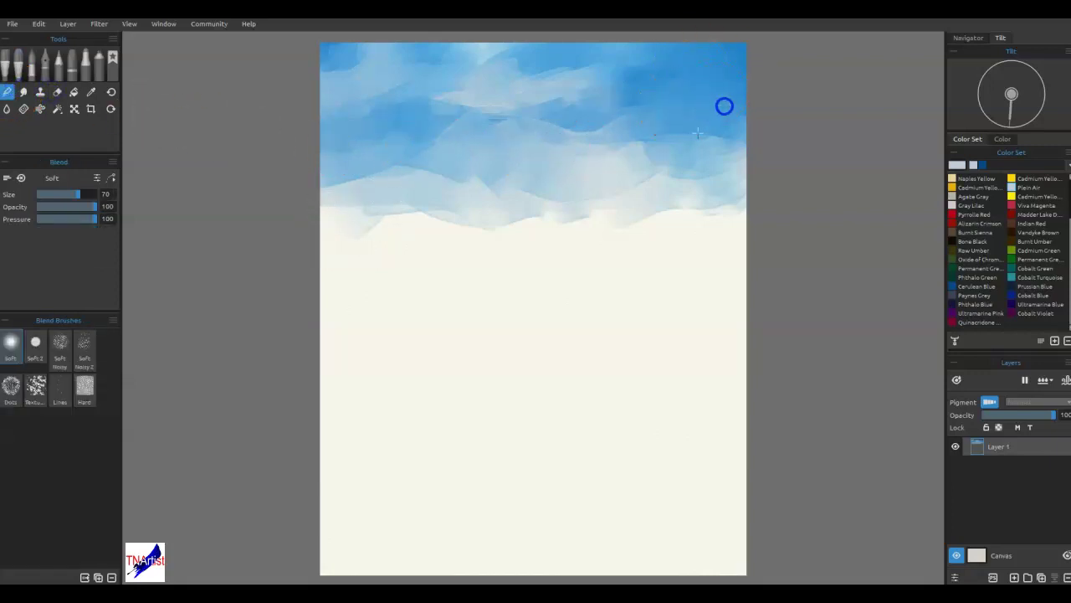
mouse_move(688, 126)
left_mouse_down()
mouse_move(746, 123)
mouse_move(695, 134)
mouse_move(739, 156)
mouse_move(743, 139)
mouse_move(723, 175)
left_mouse_up()
mouse_move(657, 160)
left_mouse_down()
mouse_move(691, 183)
mouse_move(683, 191)
mouse_move(710, 198)
mouse_move(644, 172)
mouse_move(653, 185)
mouse_move(604, 198)
left_mouse_up()
left_click(641, 97)
left_click(507, 50)
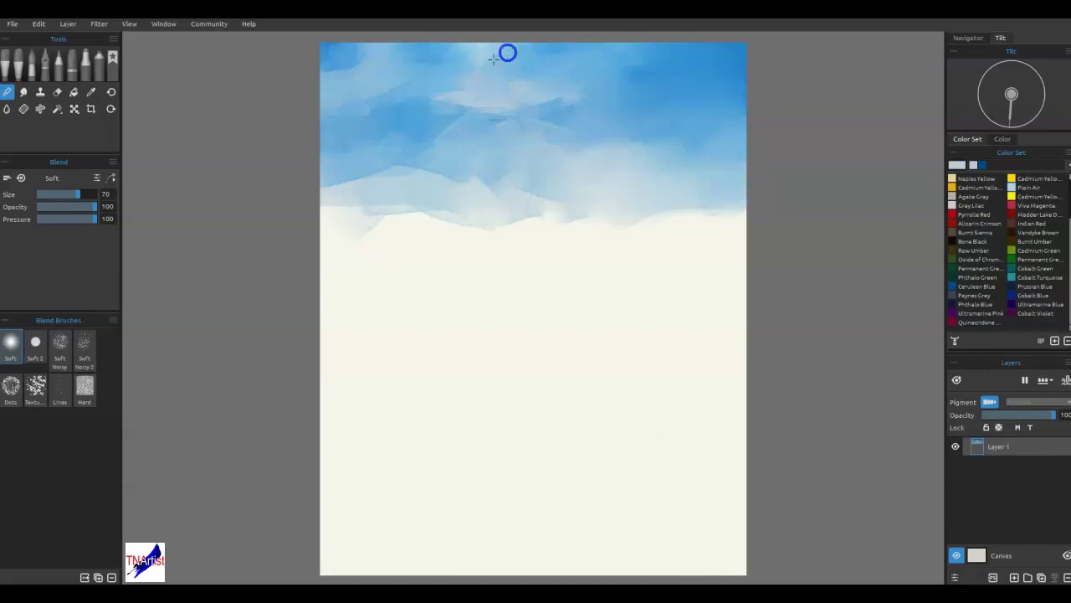
left_click(526, 101)
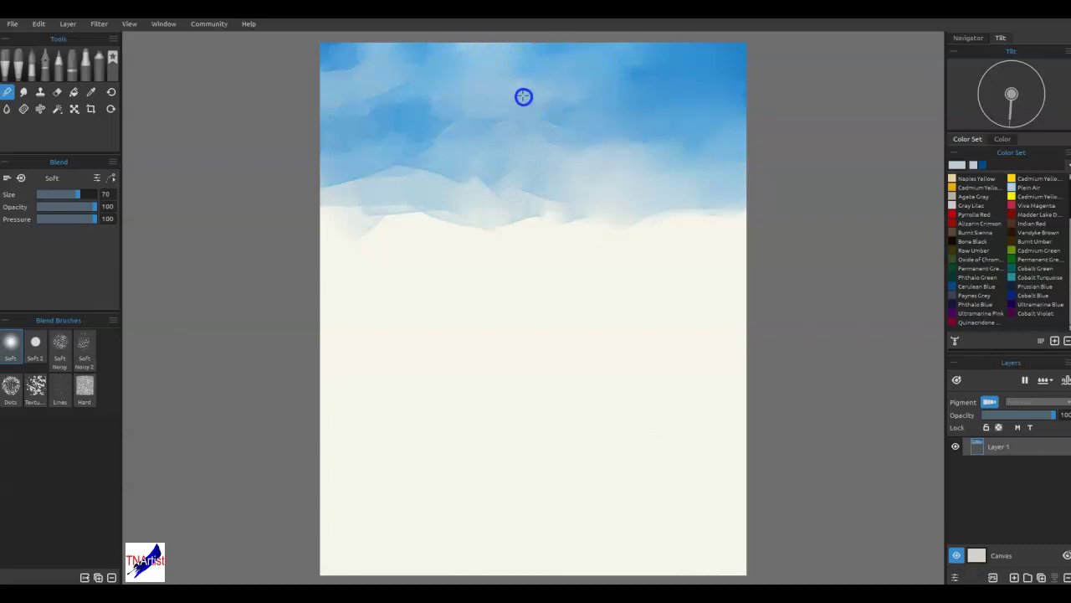
left_click(560, 143)
left_click(402, 168)
left_click(349, 153)
mouse_move(349, 154)
left_mouse_down()
mouse_move(544, 199)
mouse_move(505, 209)
mouse_move(538, 170)
mouse_move(510, 129)
mouse_move(447, 139)
mouse_move(415, 120)
mouse_move(413, 144)
mouse_move(426, 90)
mouse_move(343, 134)
mouse_move(407, 167)
mouse_move(734, 194)
mouse_move(652, 212)
mouse_move(409, 202)
mouse_move(326, 212)
mouse_move(499, 212)
mouse_move(336, 224)
mouse_move(680, 221)
left_mouse_up()
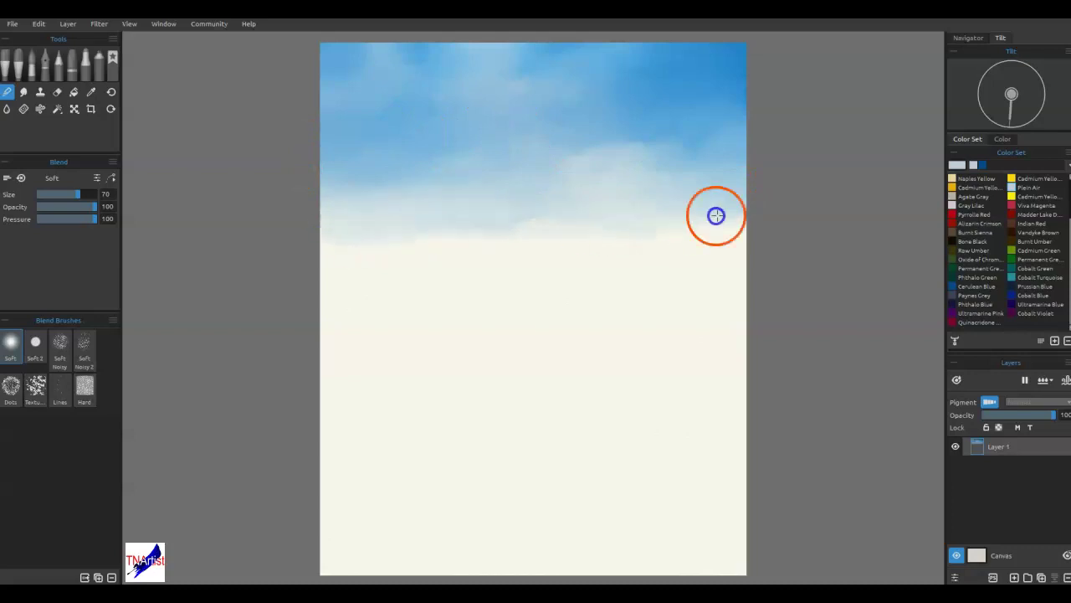
mouse_move(788, 170)
left_mouse_down()
mouse_move(622, 120)
mouse_move(514, 141)
left_mouse_up()
mouse_move(613, 106)
left_mouse_down()
mouse_move(692, 143)
mouse_move(778, 158)
mouse_move(296, 196)
mouse_move(613, 235)
mouse_move(820, 220)
left_mouse_up()
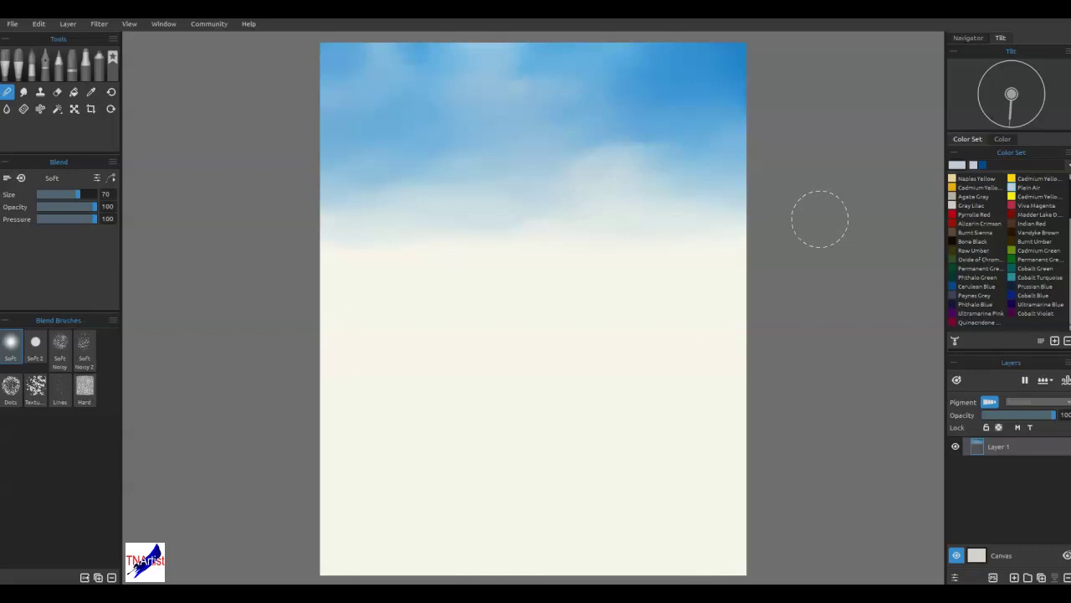
- Add a new layer and lasso a mountain-range outline across the full canvas width over the lower sky, using add-to-selection mode
left_click(1015, 577)
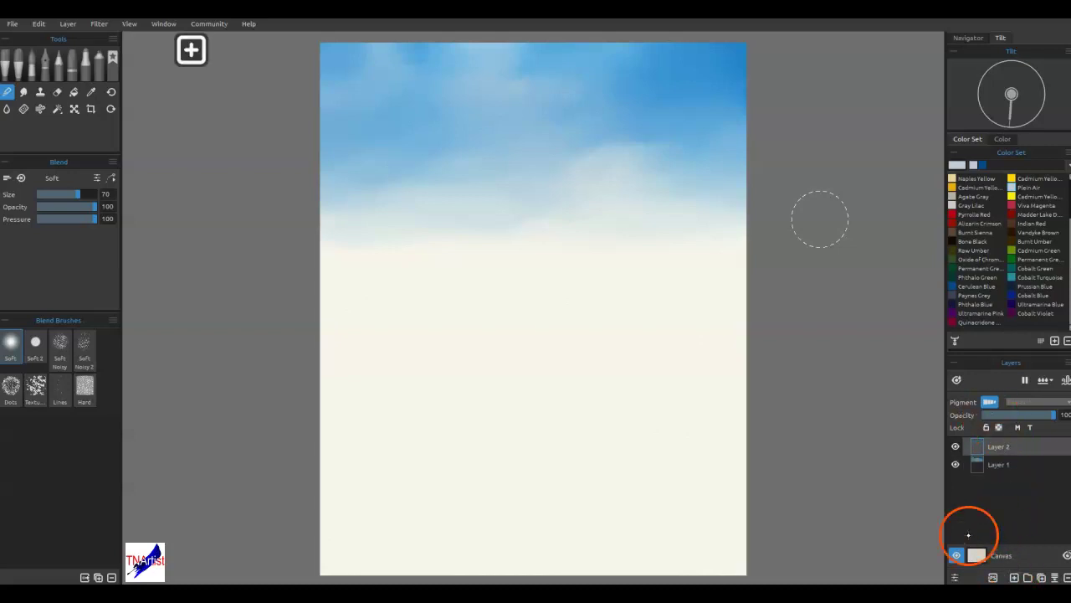
left_click(57, 109)
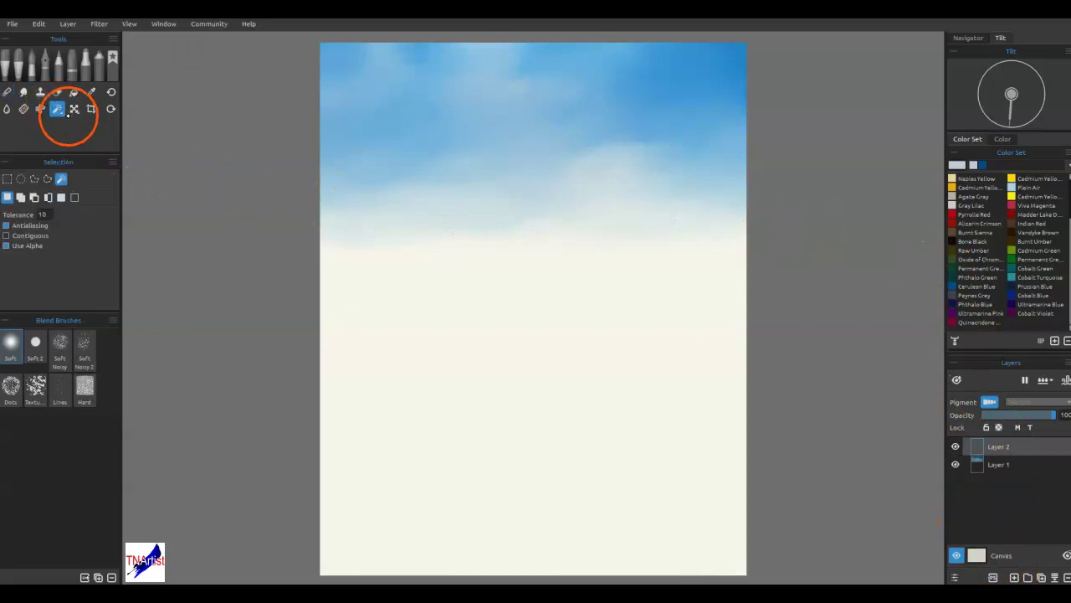
left_click(45, 179)
left_click(20, 197)
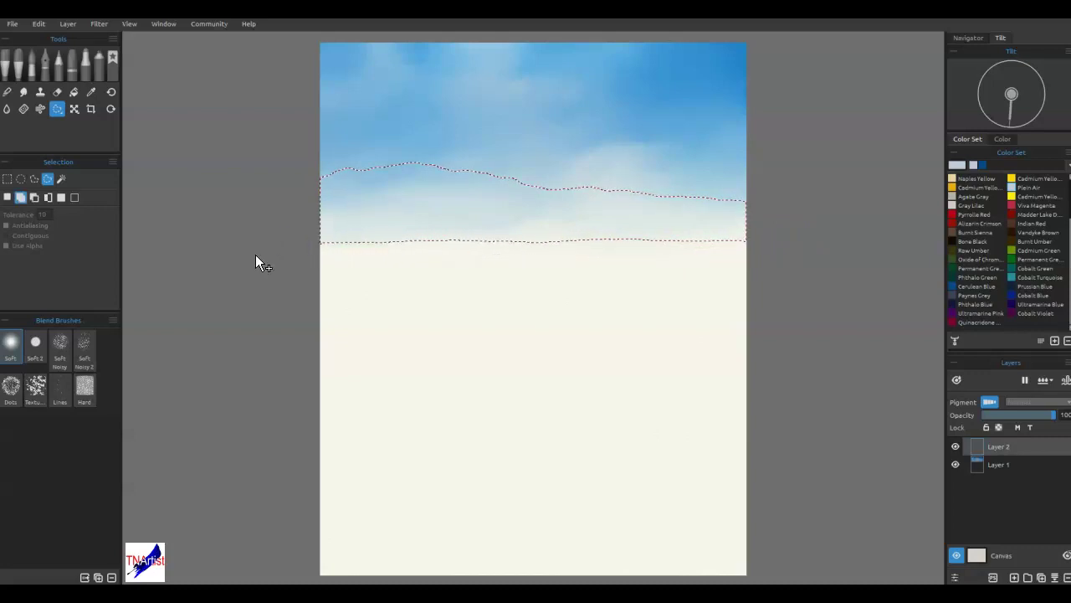
- Paint the selected mountain range with Agate Gray (#b3b1a1) using the Knife Smooth 2 oil brush at size 100
left_click(957, 198)
left_click(19, 65)
left_click(957, 165)
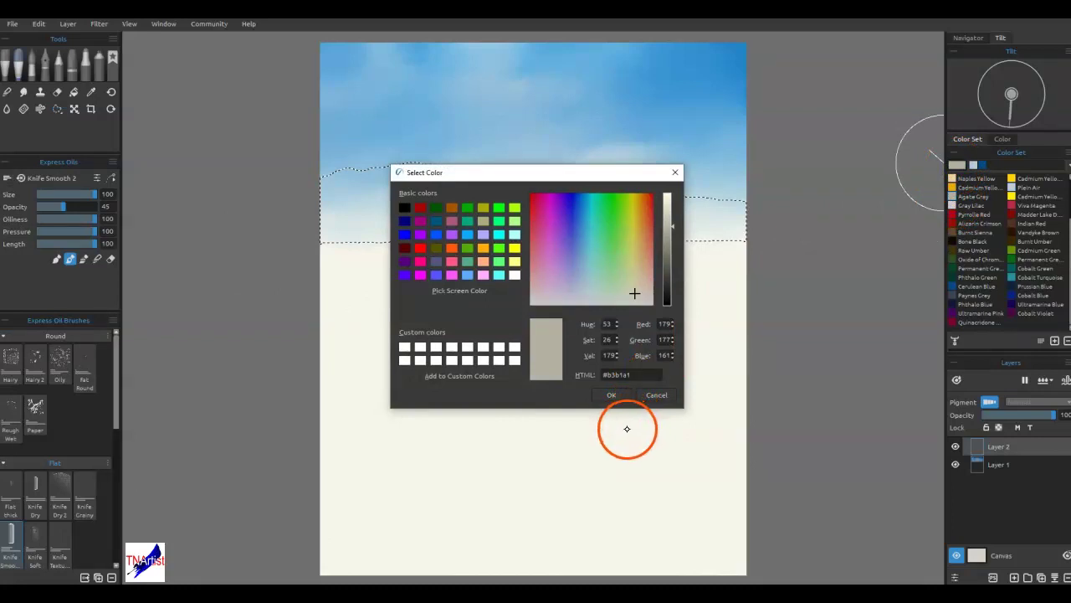
left_click(611, 394)
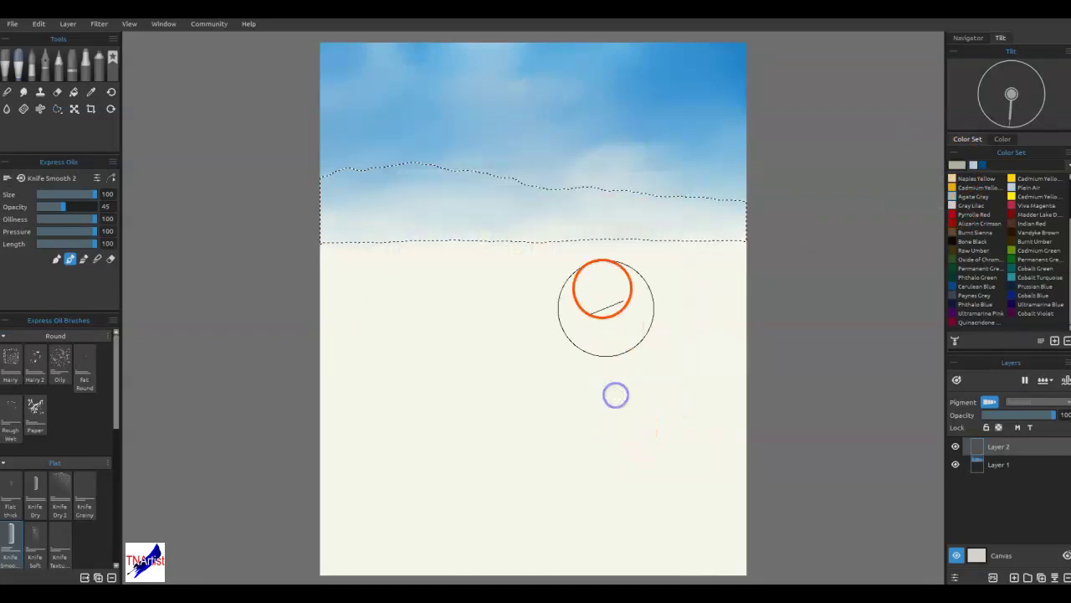
left_click_drag(437, 188, 509, 223)
left_click_drag(517, 182, 602, 260)
left_click_drag(550, 188, 651, 259)
mouse_move(615, 195)
left_mouse_down()
mouse_move(695, 239)
mouse_move(739, 235)
left_mouse_up()
mouse_move(686, 181)
left_mouse_down()
mouse_move(739, 223)
mouse_move(562, 167)
mouse_move(421, 201)
mouse_move(335, 160)
mouse_move(337, 249)
mouse_move(411, 242)
mouse_move(371, 160)
mouse_move(507, 246)
mouse_move(544, 199)
mouse_move(709, 242)
mouse_move(342, 196)
mouse_move(466, 259)
mouse_move(436, 261)
left_mouse_up()
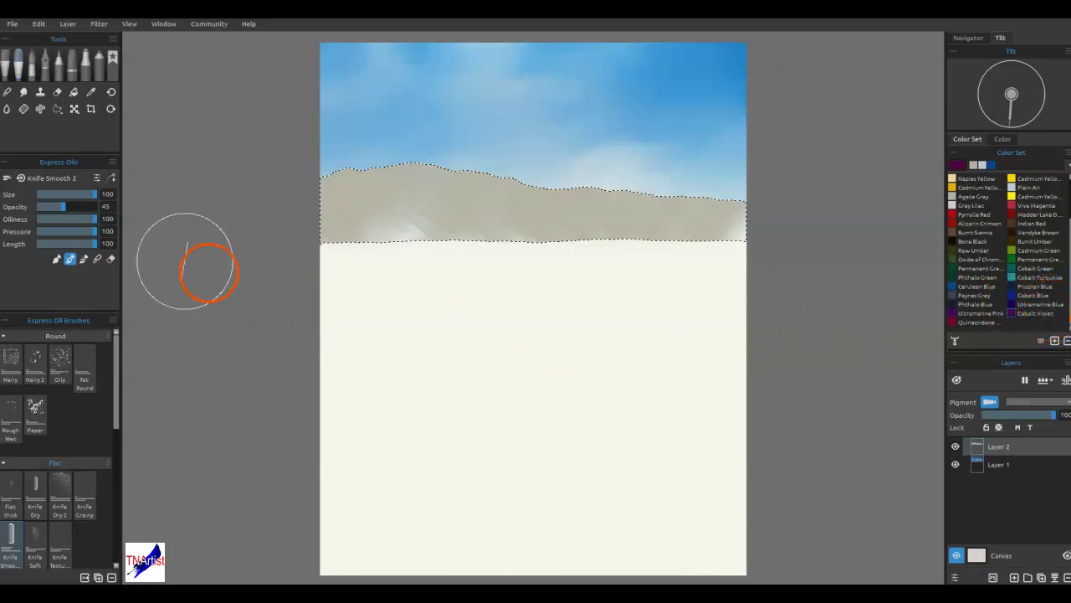
- Add diagonal Cobalt Violet, Ultramarine Blue and Prussian Blue strokes across the mountains at 13 opacity
left_click(43, 206)
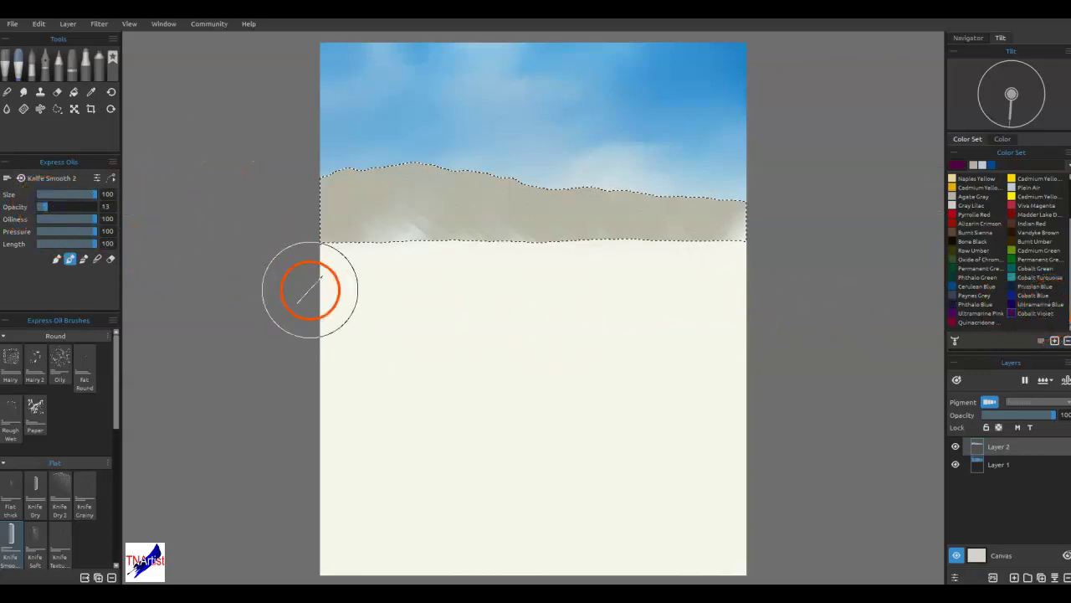
mouse_move(325, 199)
left_mouse_down()
mouse_move(350, 178)
mouse_move(458, 241)
mouse_move(455, 183)
mouse_move(588, 238)
mouse_move(631, 216)
mouse_move(720, 222)
left_mouse_up()
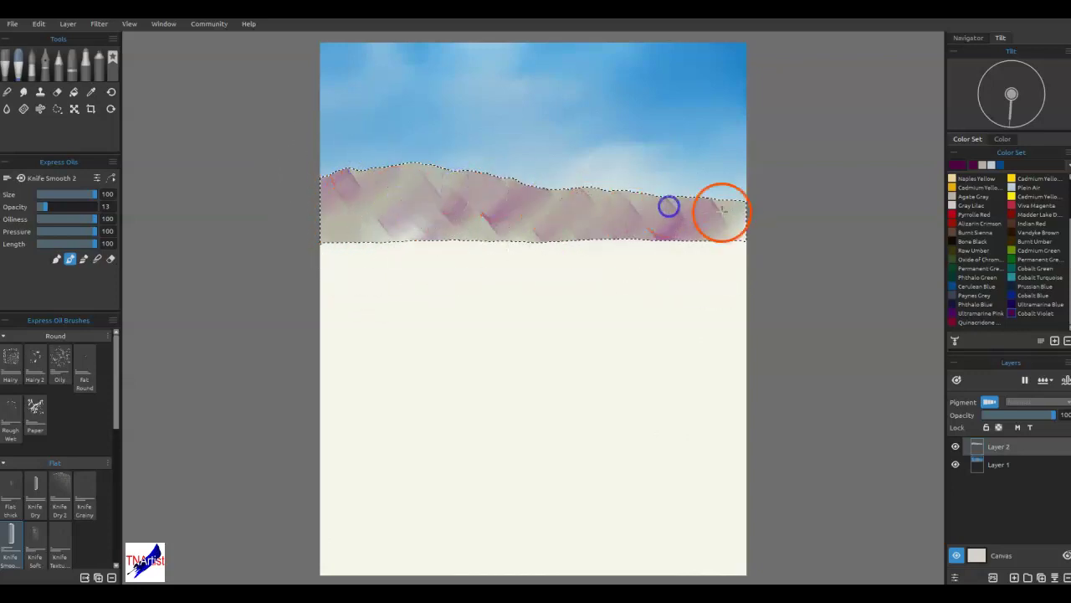
left_click(1038, 287)
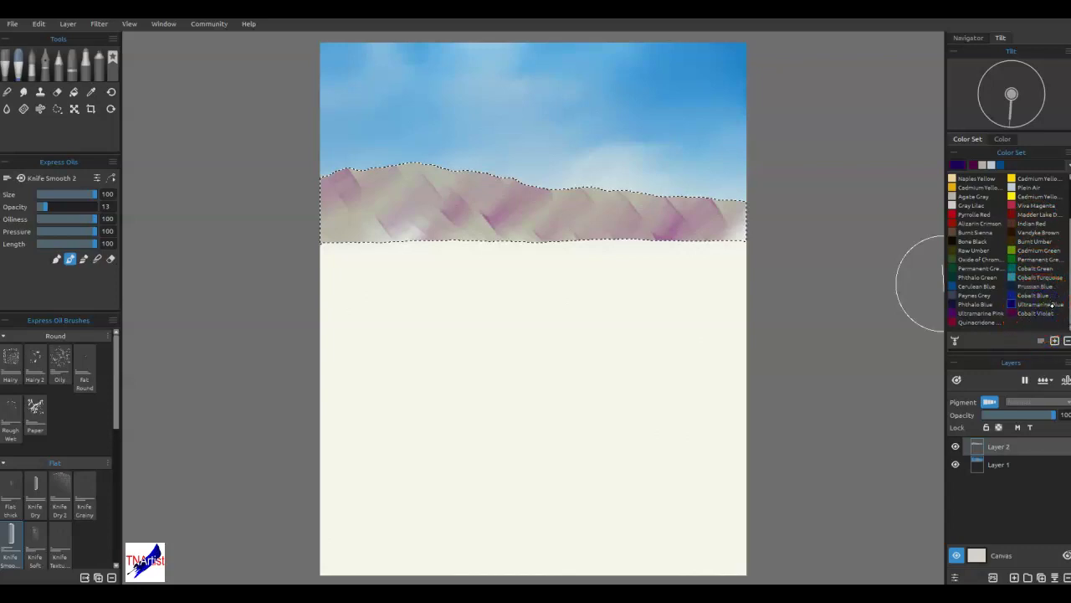
left_click_drag(340, 188, 398, 255)
left_click_drag(465, 193, 509, 261)
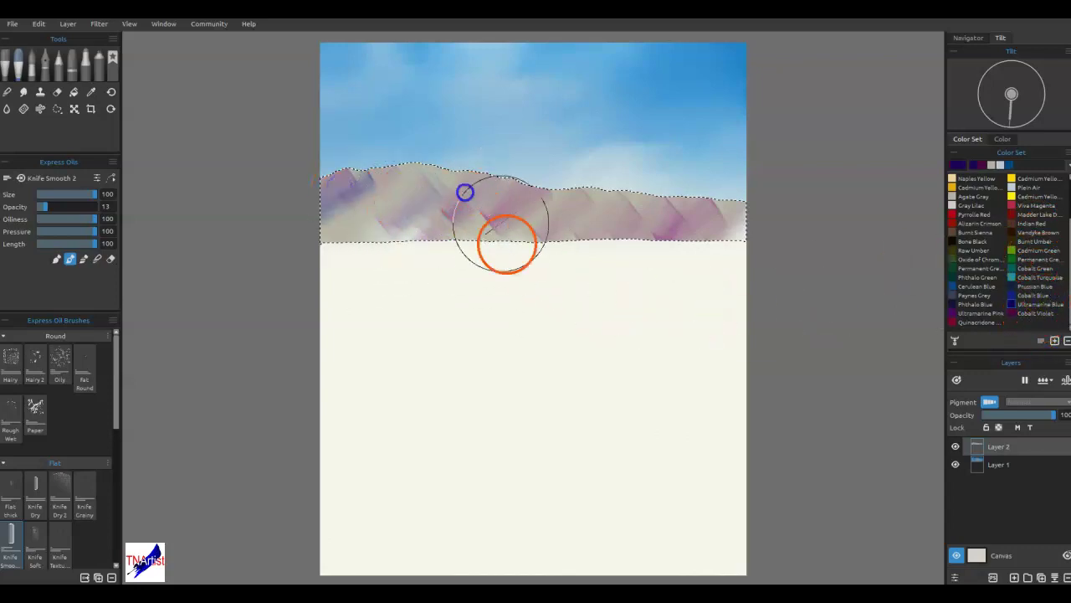
mouse_move(602, 203)
left_mouse_down()
mouse_move(670, 212)
mouse_move(768, 256)
mouse_move(737, 213)
mouse_move(756, 251)
left_mouse_up()
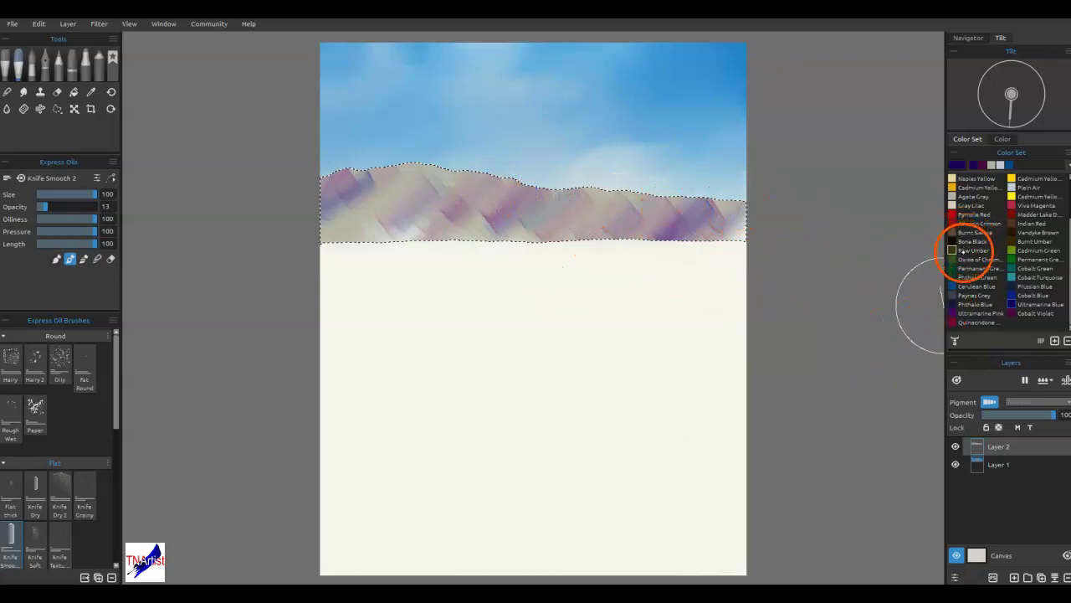
left_click(991, 304)
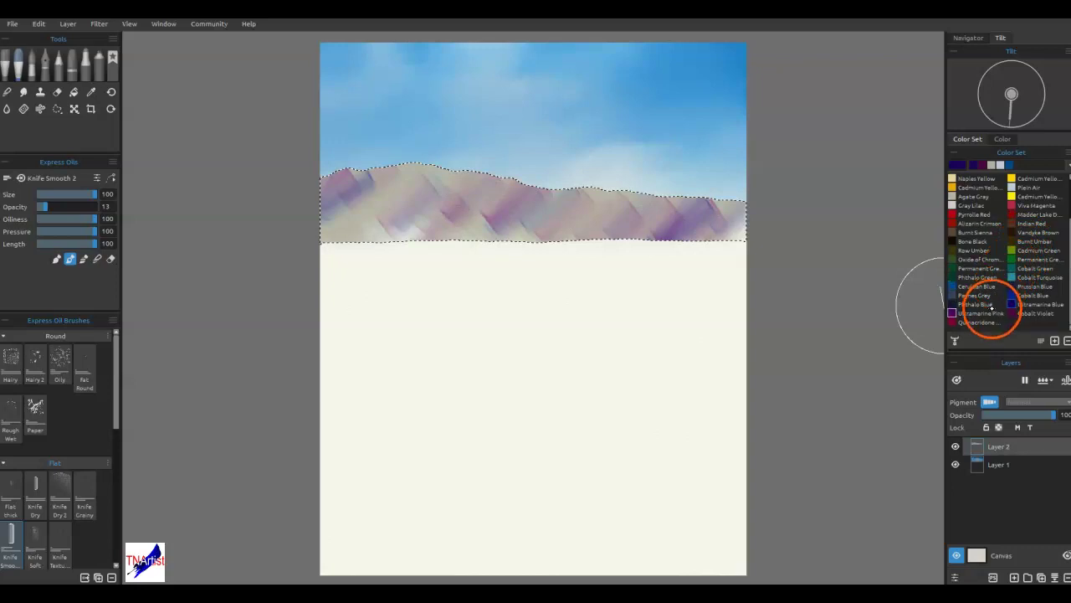
mouse_move(578, 204)
left_mouse_down()
mouse_move(679, 220)
mouse_move(540, 257)
mouse_move(388, 240)
mouse_move(352, 208)
left_mouse_up()
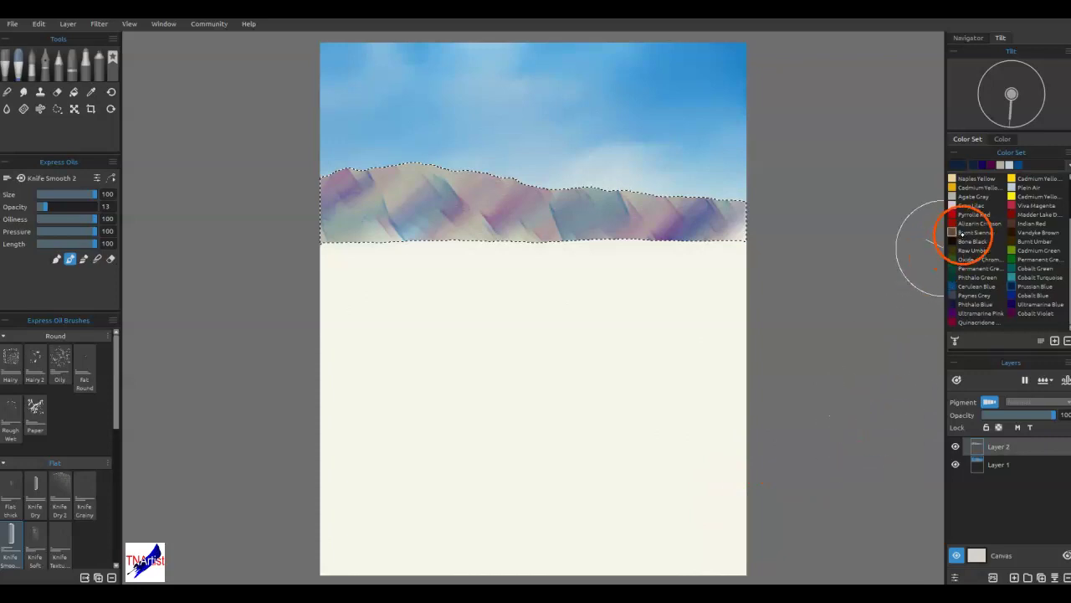
- Darken parts of the mountains with faint Bone Black strokes at 5 opacity
left_click(966, 241)
left_click(39, 207)
mouse_move(327, 214)
left_mouse_down()
mouse_move(480, 181)
mouse_move(545, 191)
left_mouse_up()
mouse_move(613, 213)
left_mouse_down()
mouse_move(736, 285)
mouse_move(755, 280)
mouse_move(560, 215)
mouse_move(489, 244)
mouse_move(437, 238)
mouse_move(369, 293)
left_mouse_up()
left_click(561, 458)
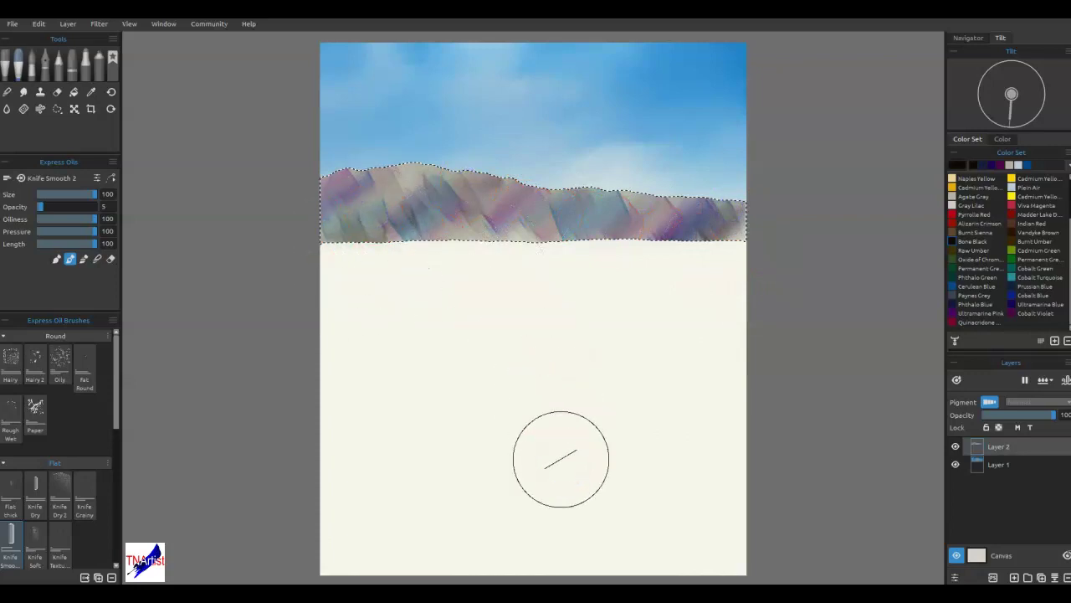
- Blend the colour strokes on the left half of the mountains with the knife brush reduced to size 20
key("bracketleft")
key("bracketleft")
key("bracketleft")
key("bracketleft")
key("bracketleft")
key("bracketleft")
key("bracketleft")
key("bracketleft")
key("bracketleft")
key("bracketleft")
key("bracketleft")
mouse_move(416, 186)
left_mouse_down()
mouse_move(365, 173)
mouse_move(394, 176)
mouse_move(393, 165)
mouse_move(420, 198)
mouse_move(440, 195)
mouse_move(421, 168)
mouse_move(450, 201)
mouse_move(456, 190)
mouse_move(437, 170)
mouse_move(466, 217)
left_mouse_up()
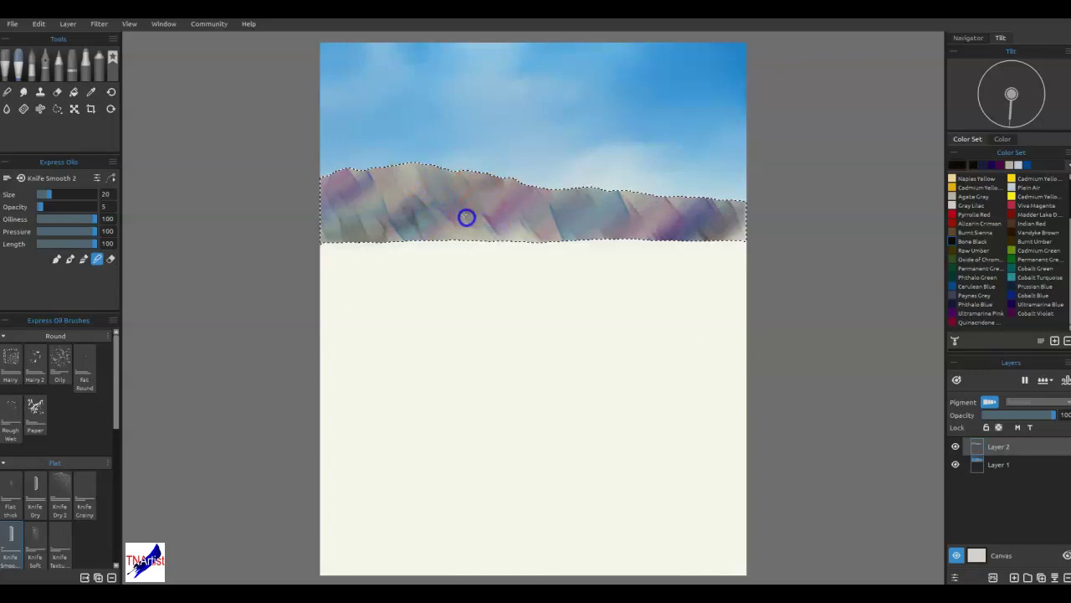
mouse_move(404, 177)
left_mouse_down()
mouse_move(399, 209)
mouse_move(389, 199)
mouse_move(419, 222)
left_mouse_up()
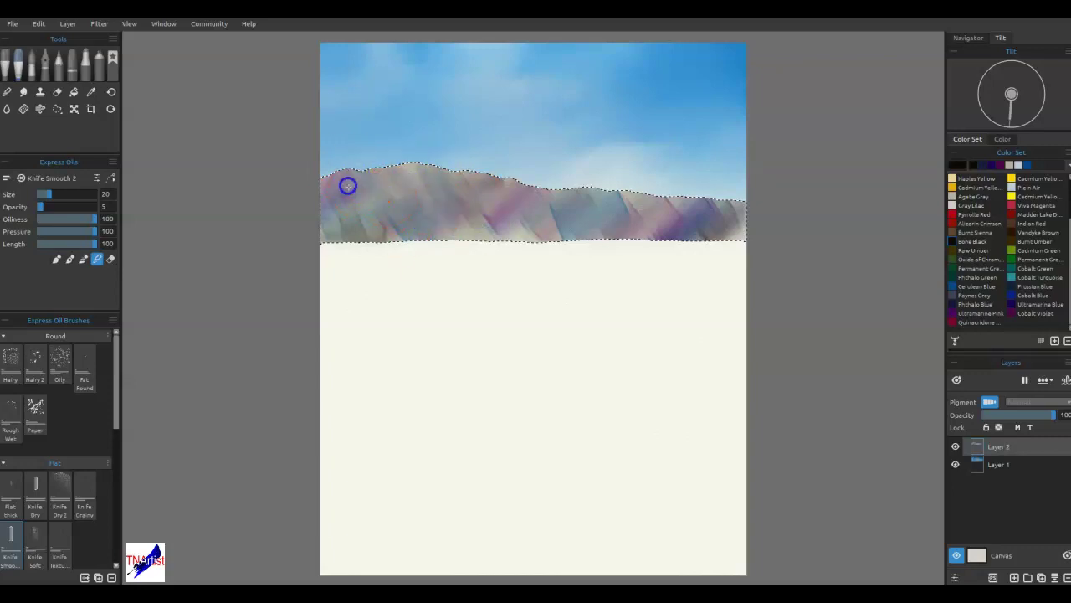
mouse_move(325, 184)
left_mouse_down()
mouse_move(360, 227)
mouse_move(401, 244)
left_mouse_up()
left_click_drag(340, 211, 342, 224)
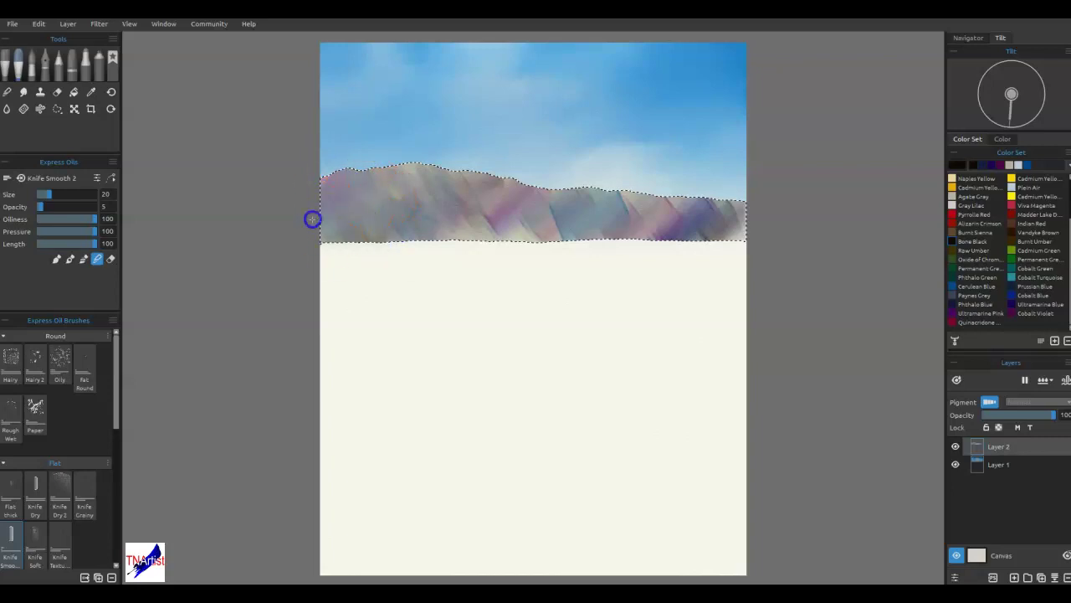
- Blend the remaining mountain colours toward the right edge and along the base of the range
mouse_move(423, 209)
left_mouse_down()
mouse_move(446, 231)
mouse_move(480, 234)
mouse_move(464, 190)
mouse_move(503, 228)
mouse_move(470, 219)
mouse_move(507, 221)
mouse_move(487, 171)
mouse_move(537, 221)
mouse_move(524, 231)
mouse_move(516, 205)
mouse_move(531, 211)
mouse_move(523, 240)
mouse_move(561, 211)
mouse_move(565, 225)
mouse_move(547, 204)
mouse_move(569, 237)
mouse_move(578, 202)
mouse_move(607, 219)
mouse_move(607, 202)
mouse_move(610, 242)
mouse_move(627, 201)
mouse_move(668, 239)
mouse_move(641, 217)
mouse_move(692, 237)
mouse_move(660, 198)
mouse_move(709, 243)
mouse_move(711, 208)
left_mouse_up()
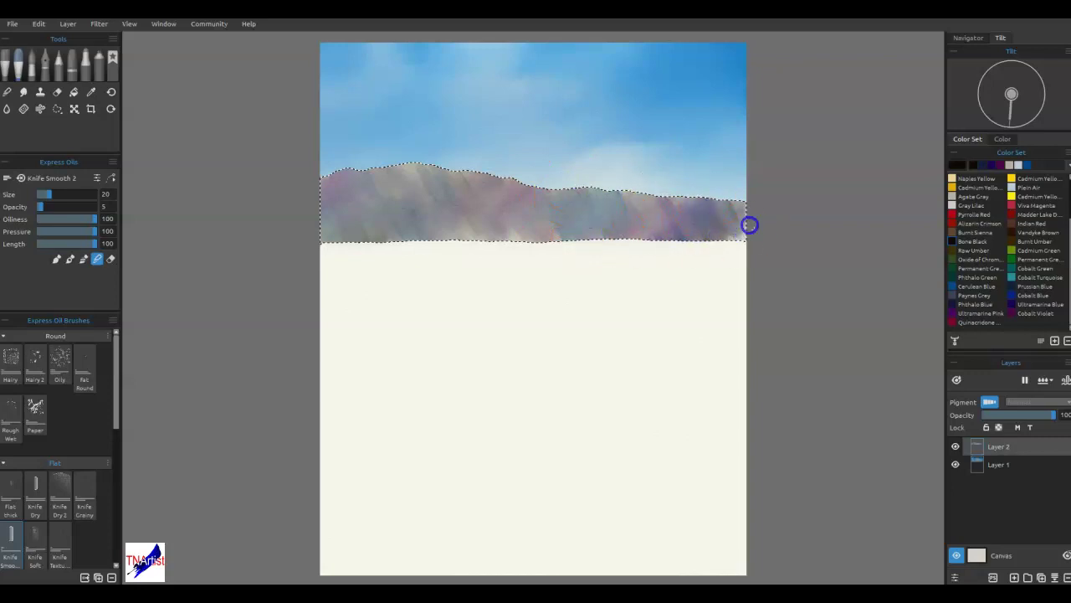
mouse_move(643, 190)
left_mouse_down()
mouse_move(647, 216)
mouse_move(628, 216)
left_mouse_up()
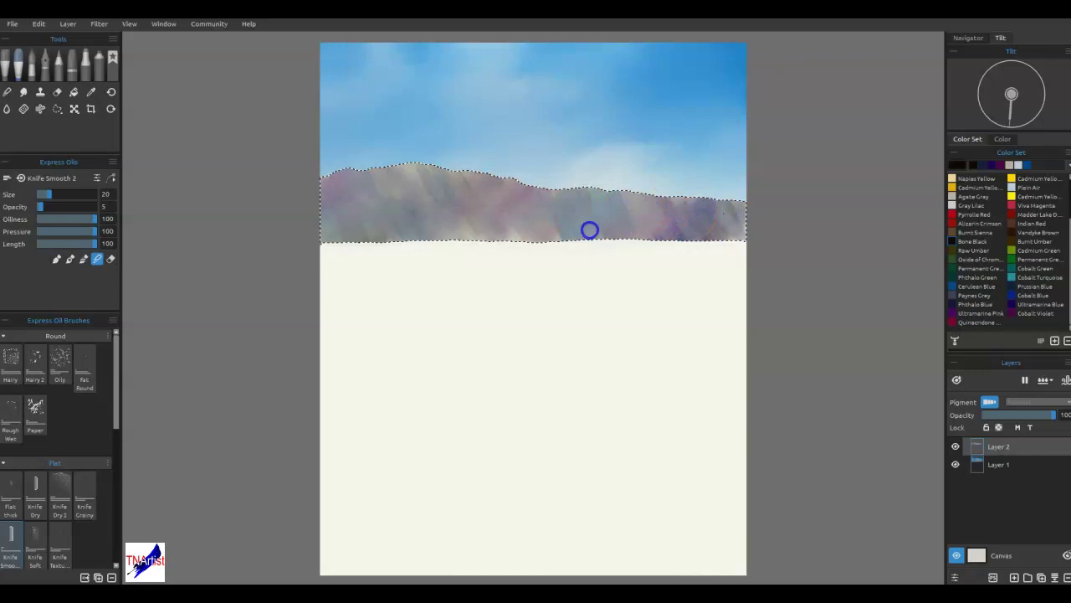
mouse_move(549, 232)
left_mouse_down()
mouse_move(466, 181)
mouse_move(476, 231)
mouse_move(306, 215)
left_mouse_up()
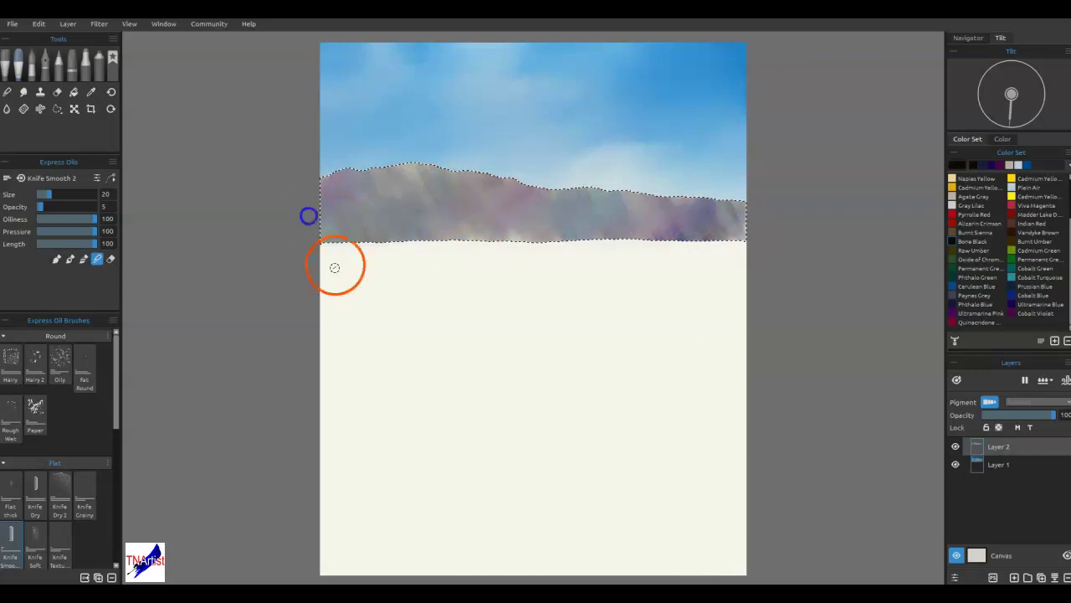
mouse_move(641, 239)
left_mouse_down()
mouse_move(678, 249)
mouse_move(658, 216)
mouse_move(729, 240)
left_mouse_up()
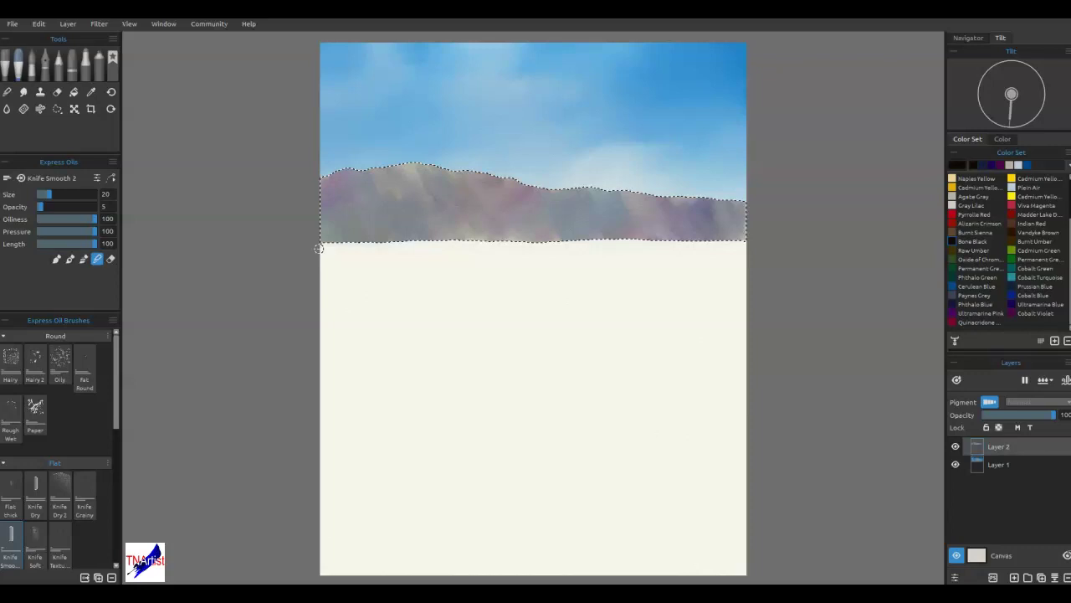
- Choose the Old Brush from the TNArtist set of oil and acrylic brushes, reduce its size to 20 and undo a test stroke
scroll(65, 409, "down", 4)
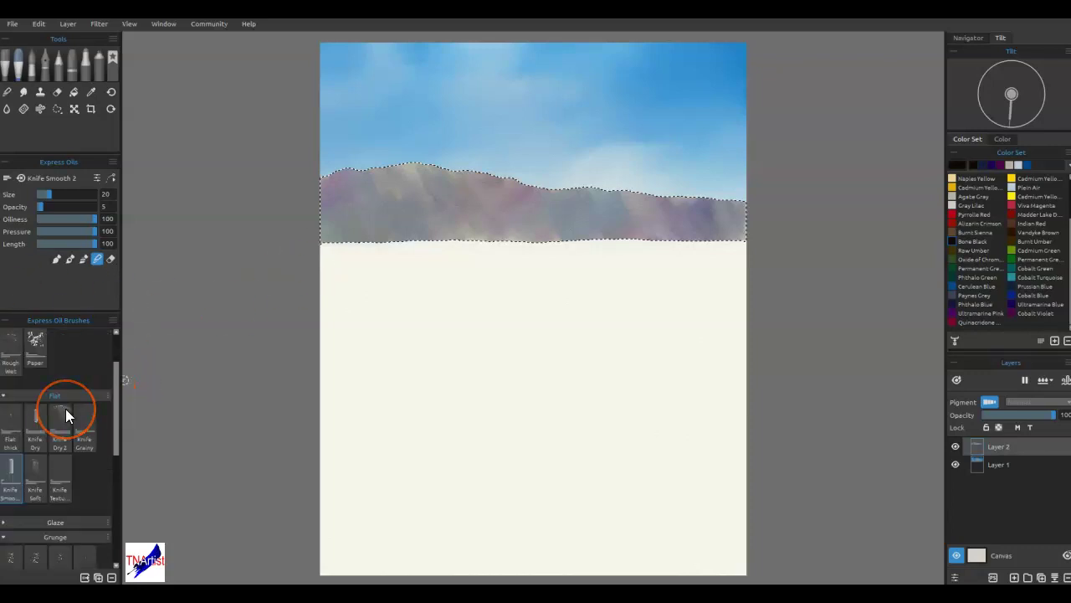
left_click(65, 412)
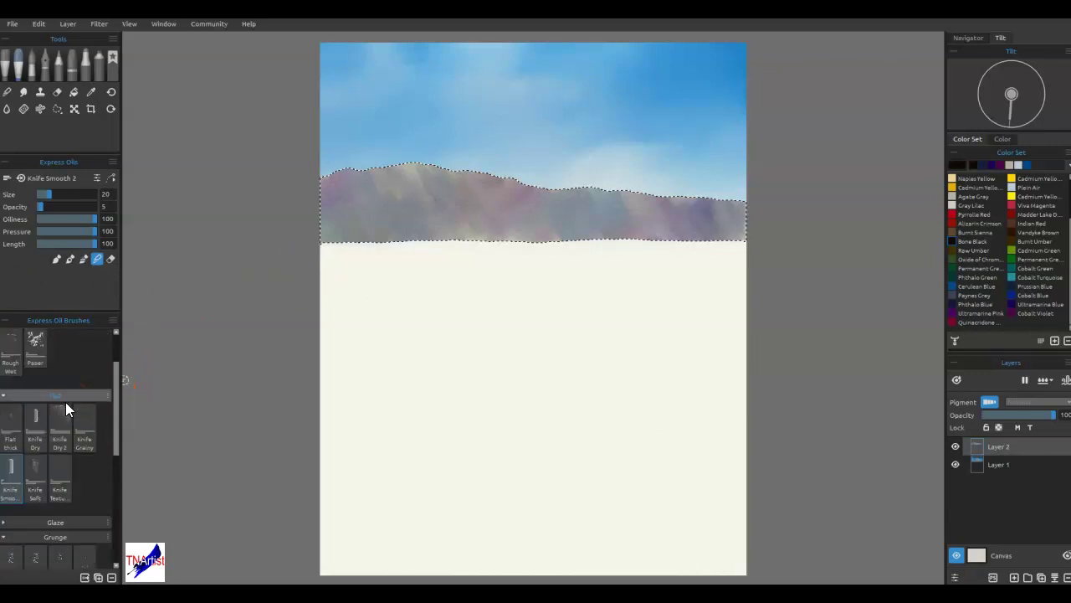
left_click(7, 69)
left_click(44, 246)
scroll(65, 419, "down", 4)
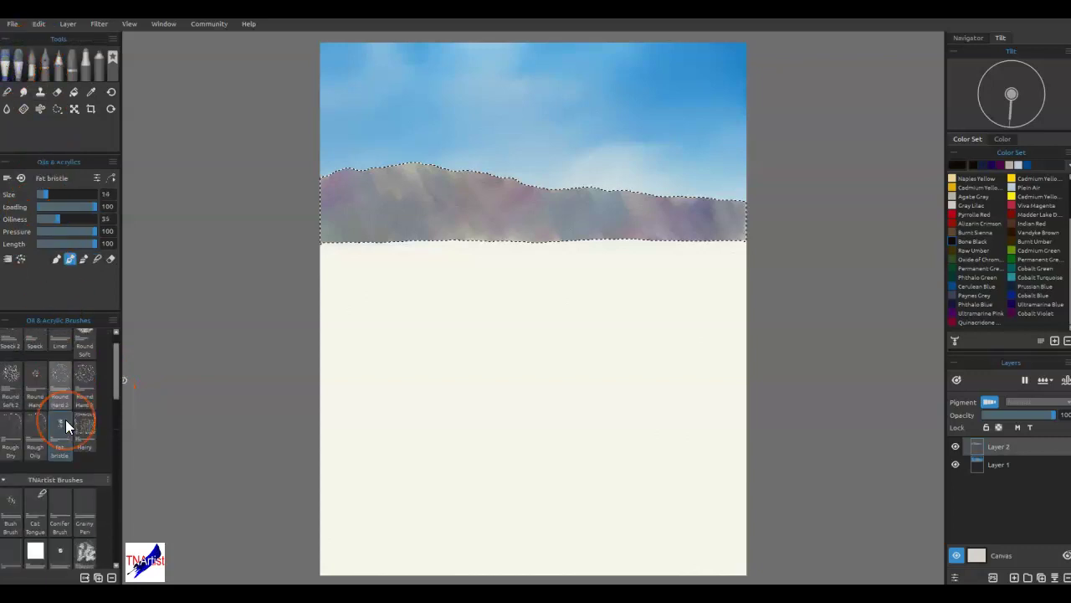
left_click(83, 427)
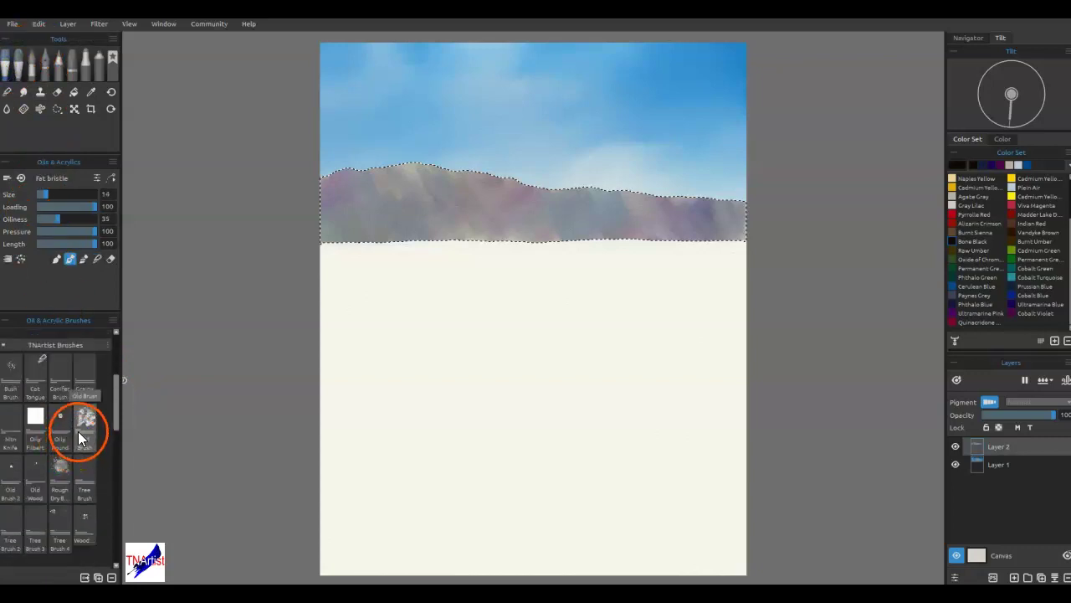
left_click(75, 382)
left_click(55, 348)
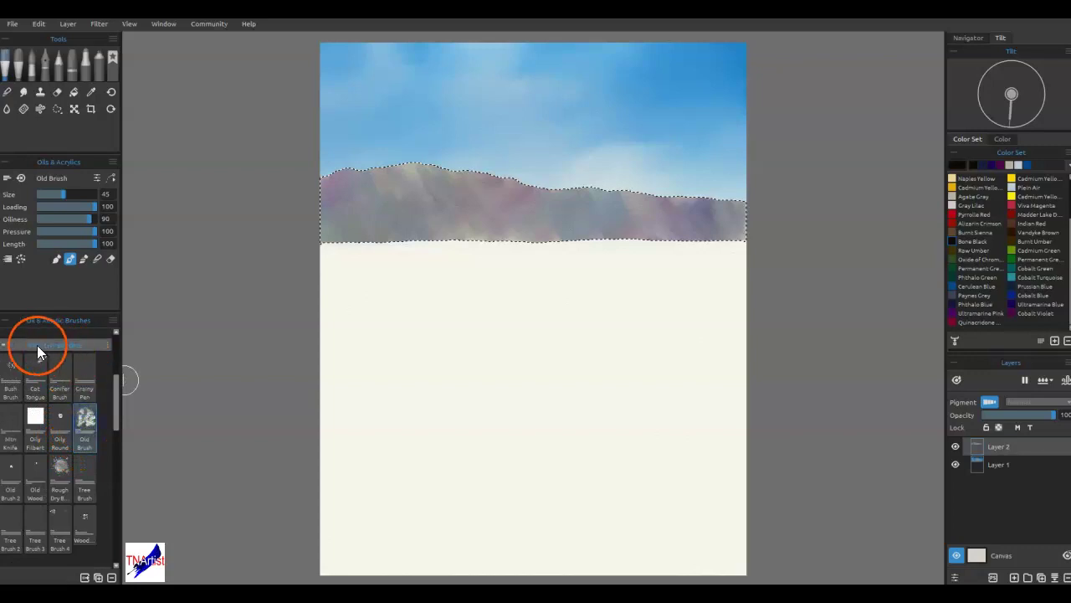
key("bracketleft")
key("bracketleft")
key("bracketleft")
key("bracketleft")
key("bracketleft")
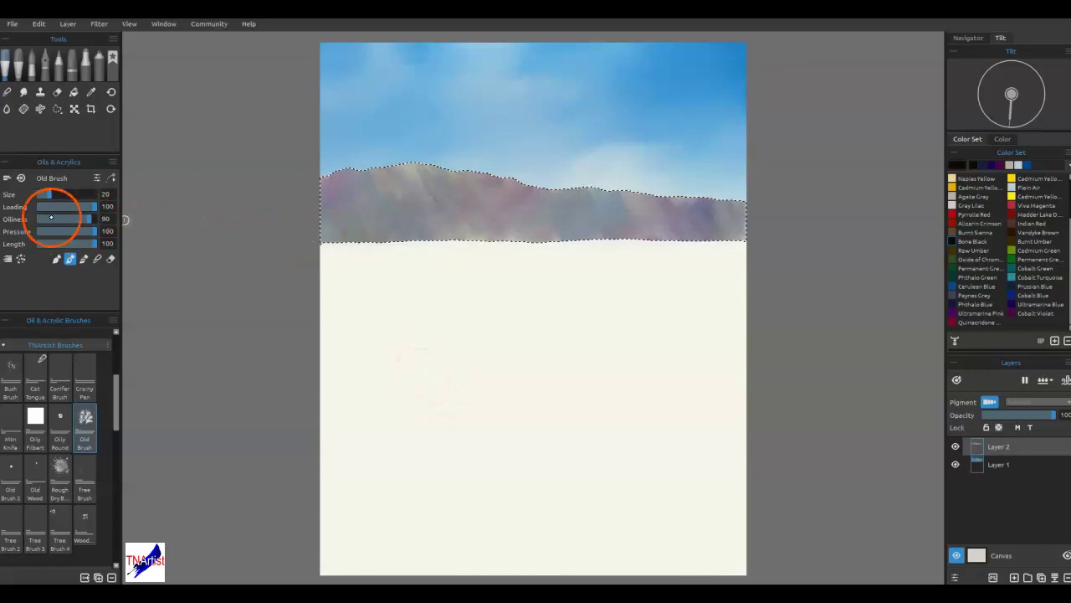
mouse_move(361, 200)
left_mouse_down()
mouse_move(416, 287)
mouse_move(489, 327)
left_mouse_up()
key("ctrl+z")
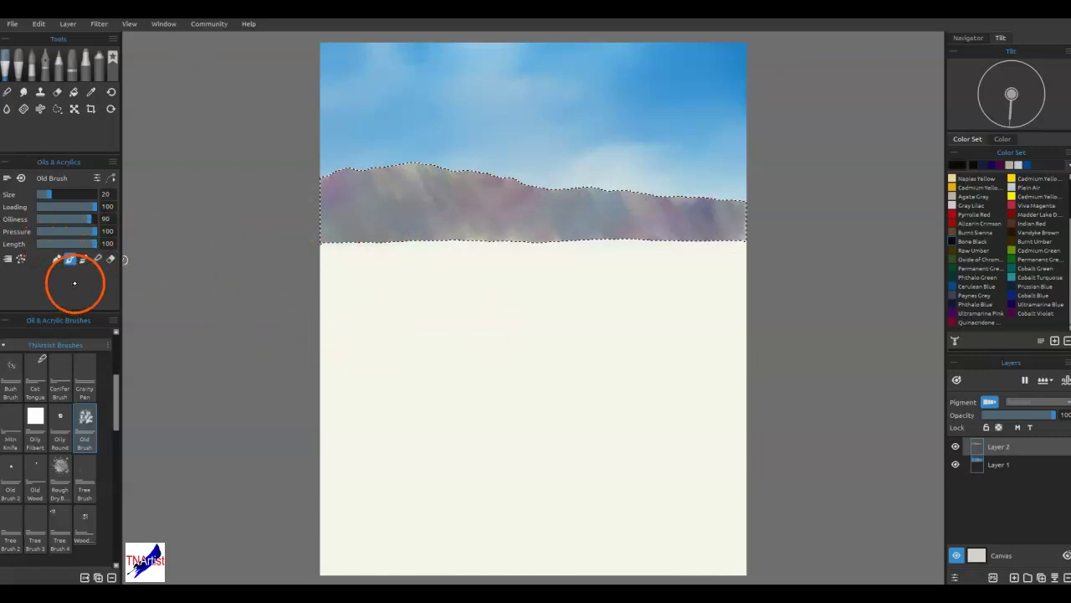
- Lower the brush loading to 10 and paint dark Bone Black diagonal crevice strokes across the whole mountain range
left_click(43, 206)
mouse_move(344, 193)
left_mouse_down()
mouse_move(354, 215)
mouse_move(372, 218)
mouse_move(408, 212)
mouse_move(419, 190)
mouse_move(432, 205)
left_mouse_up()
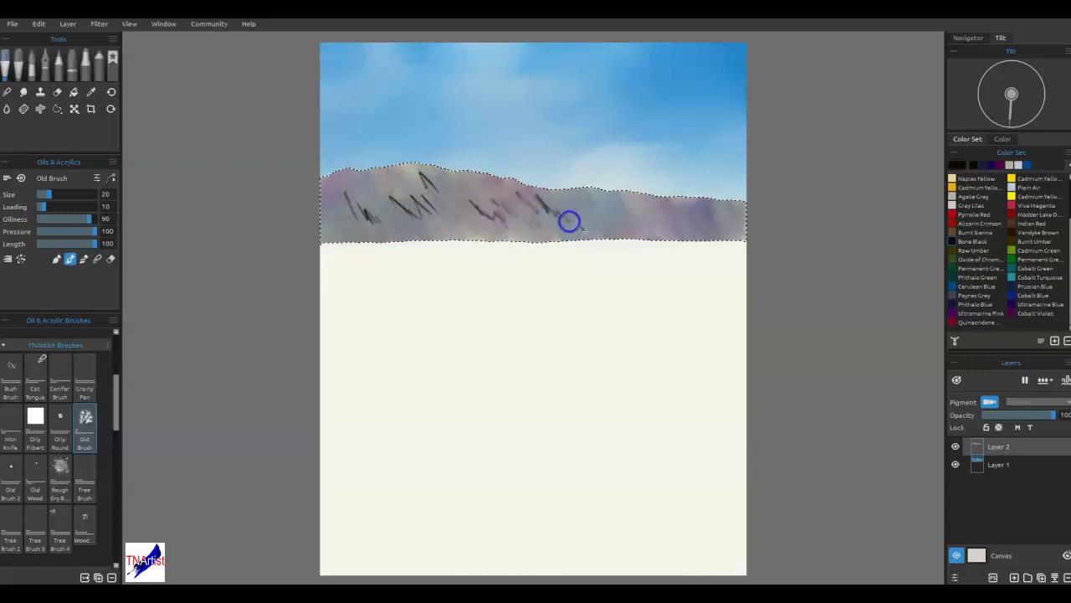
mouse_move(574, 196)
left_mouse_down()
mouse_move(633, 222)
mouse_move(640, 201)
mouse_move(679, 225)
mouse_move(663, 217)
mouse_move(737, 218)
left_mouse_up()
left_click_drag(655, 201, 686, 237)
left_click_drag(591, 201, 646, 221)
mouse_move(494, 176)
left_mouse_down()
mouse_move(532, 226)
mouse_move(462, 212)
mouse_move(489, 214)
mouse_move(420, 227)
mouse_move(395, 218)
mouse_move(400, 206)
mouse_move(388, 197)
mouse_move(372, 210)
mouse_move(337, 201)
mouse_move(373, 227)
mouse_move(399, 224)
mouse_move(398, 195)
mouse_move(417, 177)
mouse_move(455, 203)
mouse_move(504, 199)
left_mouse_up()
- Soften the dark crevice strokes on the mountains by blending them with the Knife Textured express oil brush at size 10
left_click(19, 61)
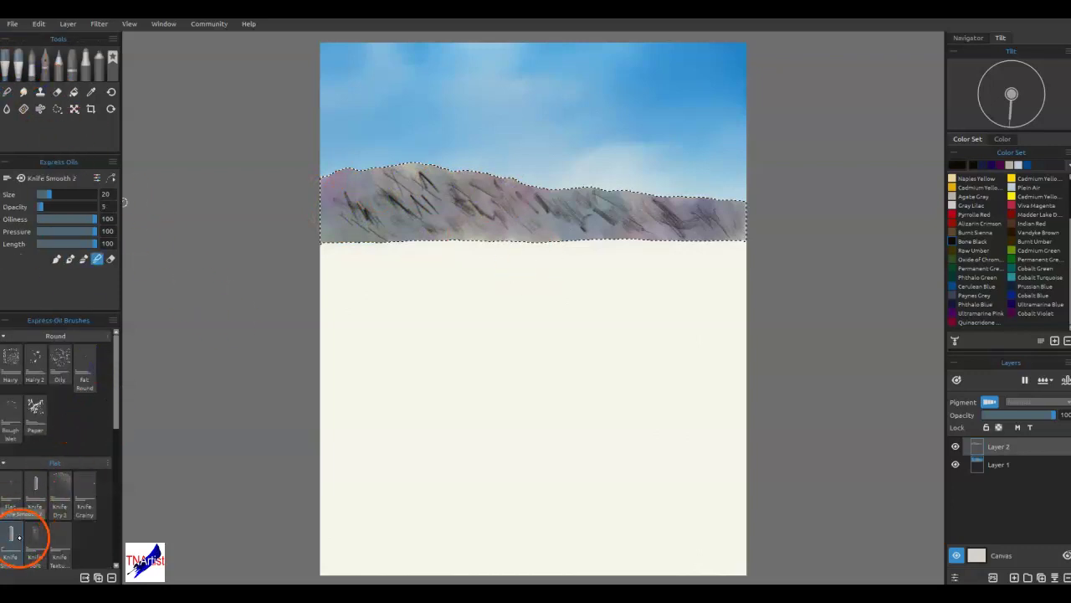
left_click_drag(81, 469, 90, 473)
left_click(60, 541)
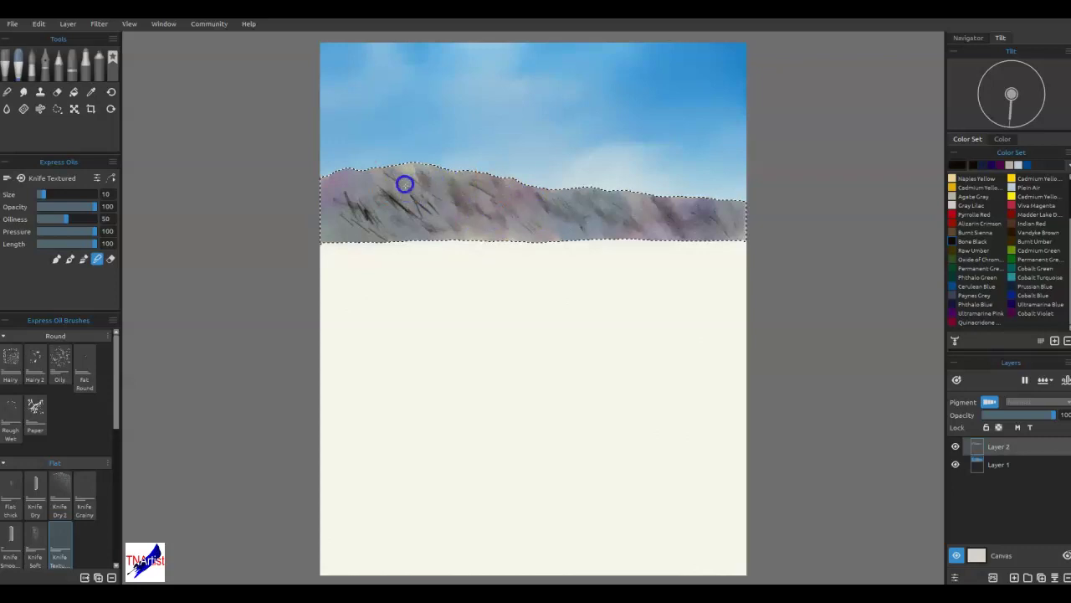
mouse_move(411, 195)
left_mouse_down()
mouse_move(427, 221)
mouse_move(445, 221)
left_mouse_up()
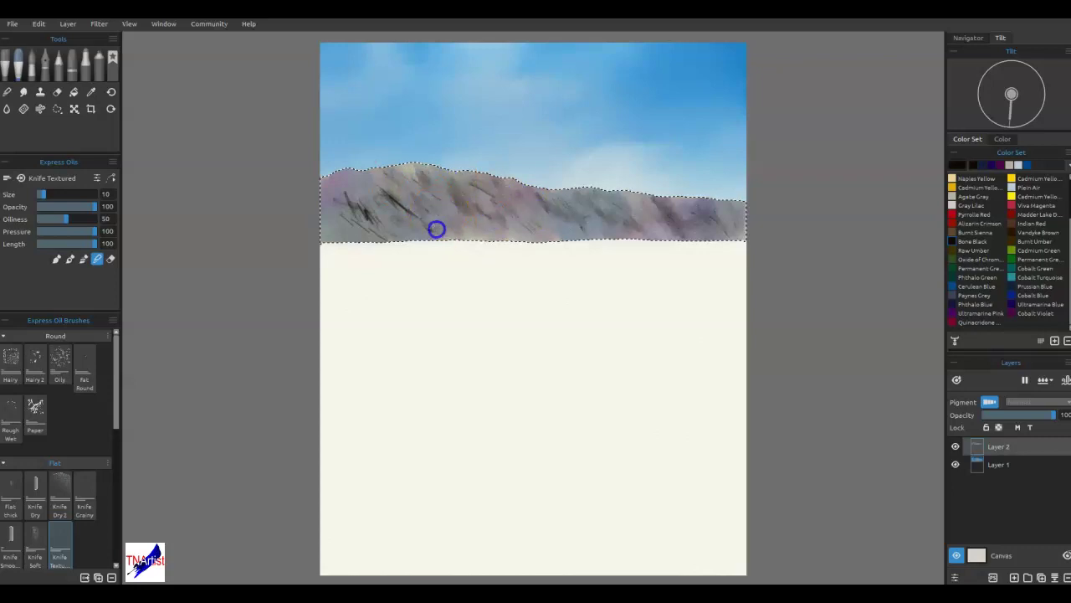
mouse_move(383, 194)
left_mouse_down()
mouse_move(411, 218)
mouse_move(386, 219)
left_mouse_up()
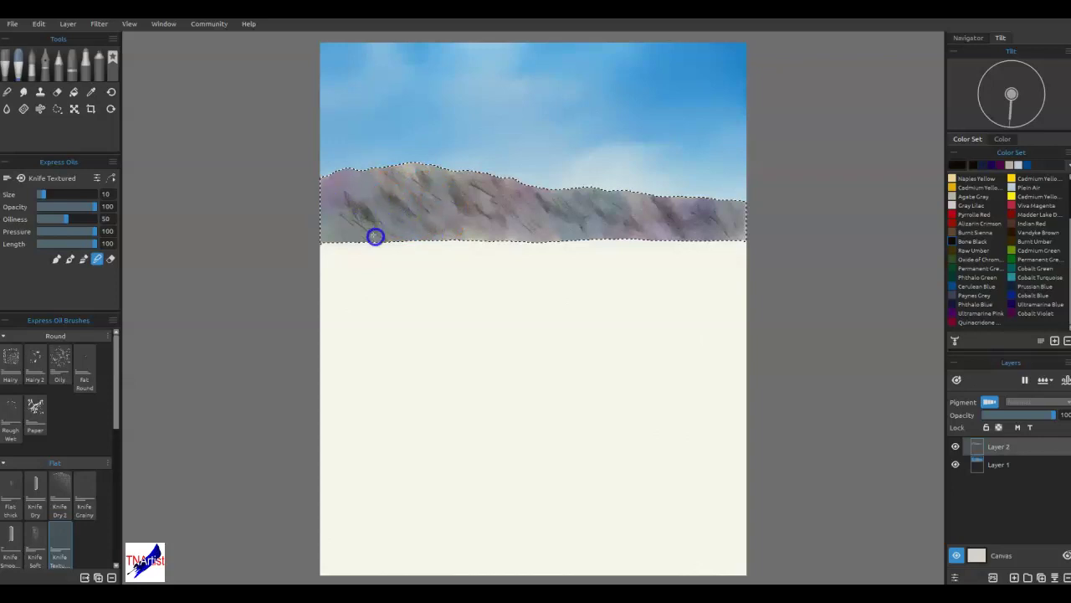
left_click_drag(386, 224, 399, 229)
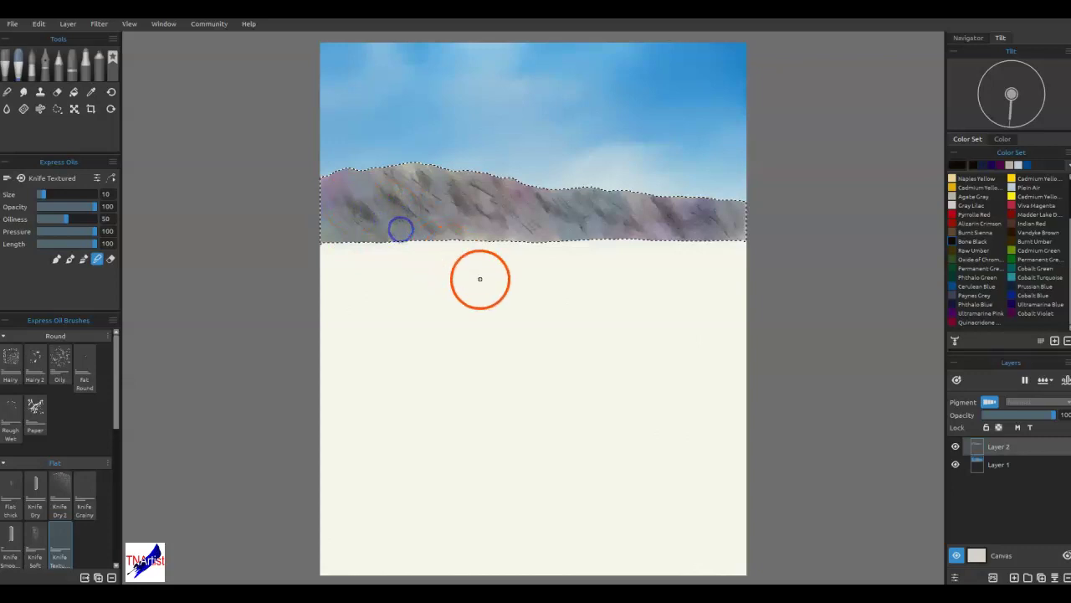
left_click_drag(591, 234, 590, 233)
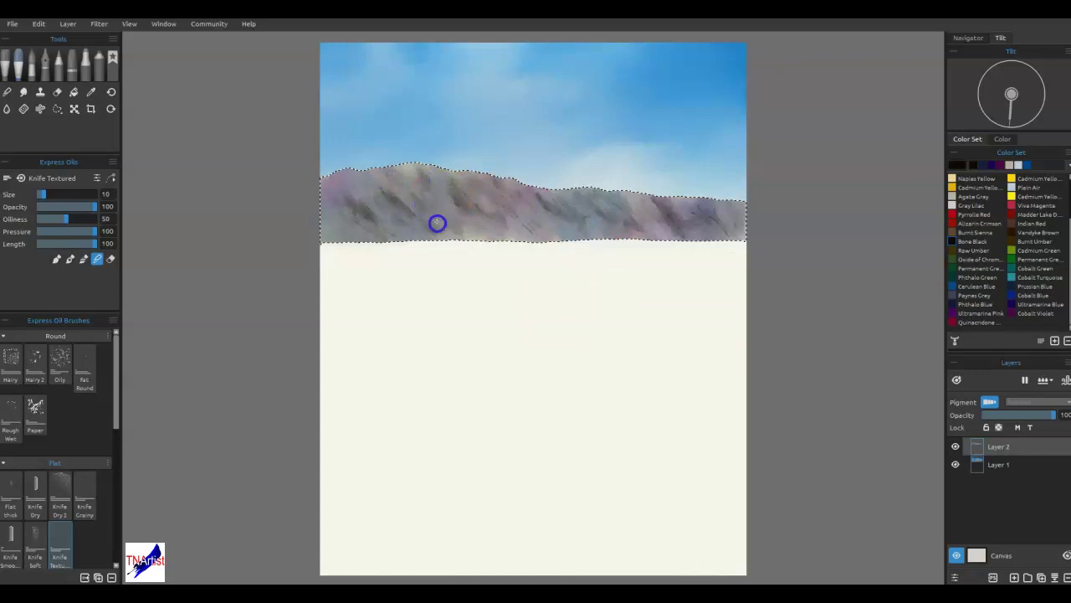
left_click_drag(389, 224, 405, 237)
- Enlarge the Knife Textured blender to size 25 and smooth the remaining dark marks across the mountains
mouse_move(660, 269)
left_mouse_down()
mouse_move(735, 270)
mouse_move(682, 227)
left_mouse_up()
mouse_move(682, 227)
left_mouse_down()
mouse_move(717, 246)
mouse_move(718, 227)
left_mouse_up()
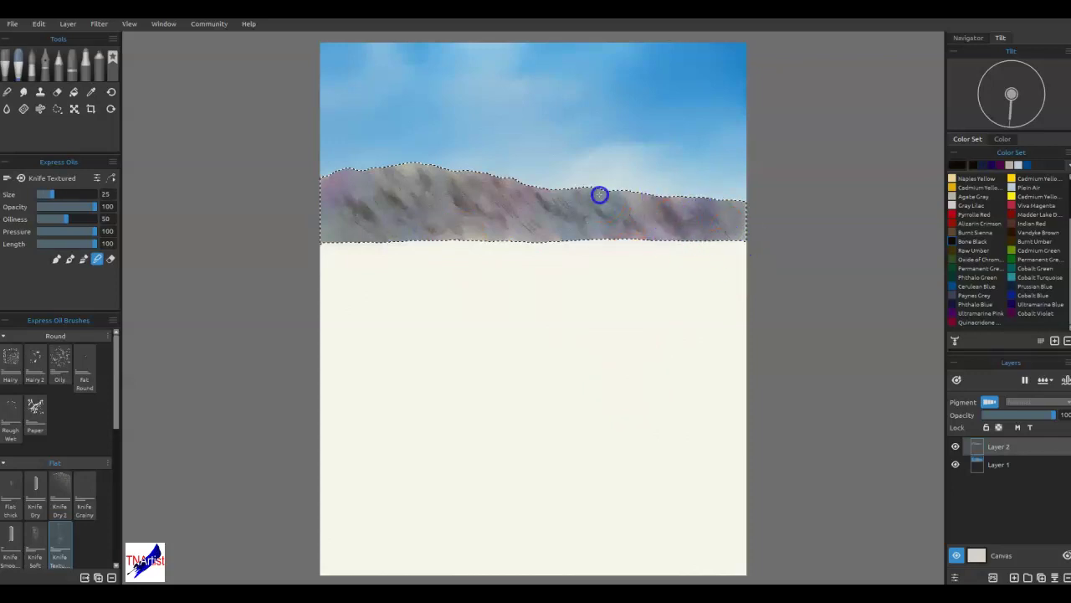
left_click_drag(544, 194, 555, 210)
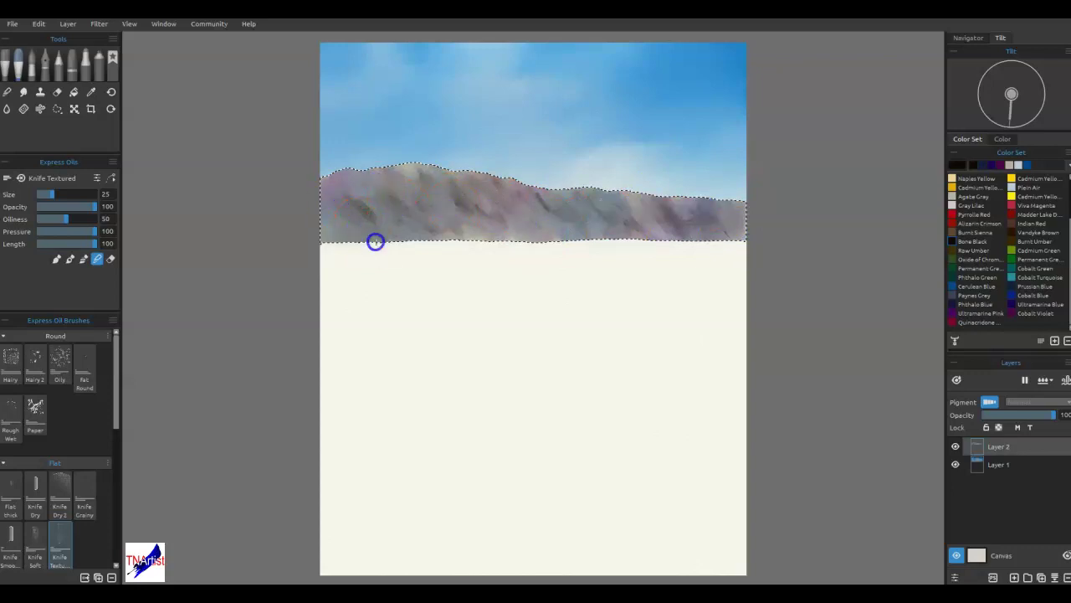
left_click(645, 292)
mouse_move(542, 223)
left_mouse_down()
mouse_move(543, 205)
mouse_move(617, 262)
mouse_move(573, 233)
mouse_move(612, 248)
left_mouse_up()
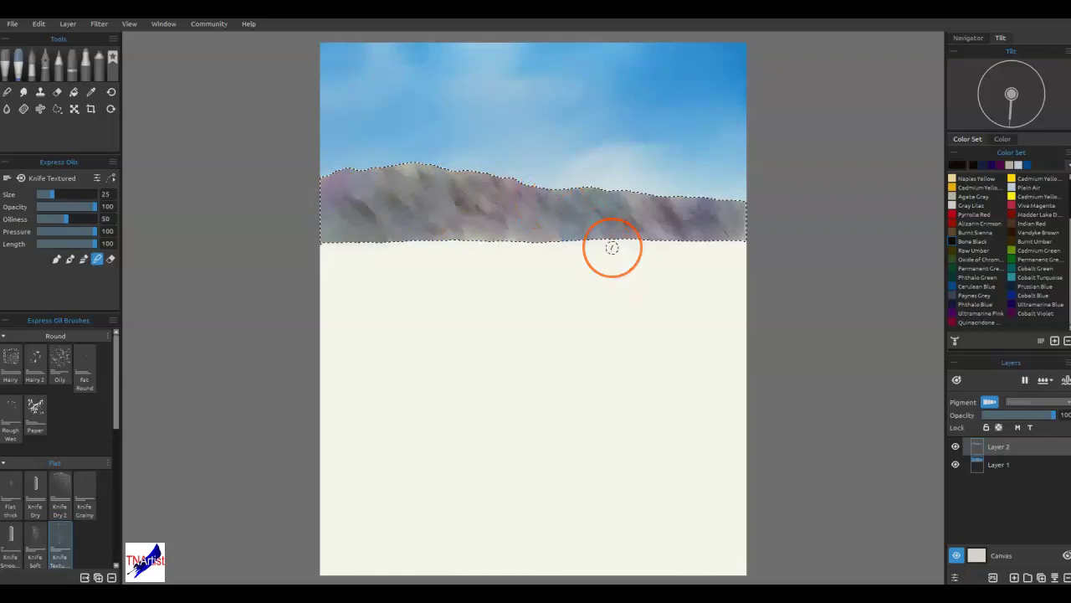
- Add a new layer above the mountains, set its blend mode to Multiply and lower its opacity to 31
left_click(944, 460)
left_click(1014, 576)
left_click(1029, 404)
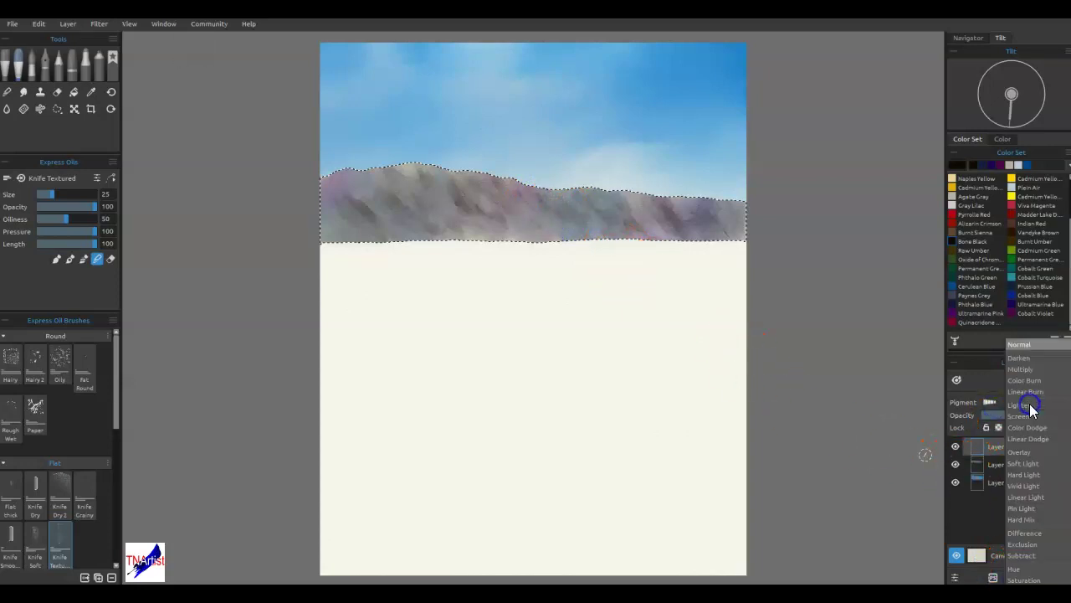
left_click(1028, 371)
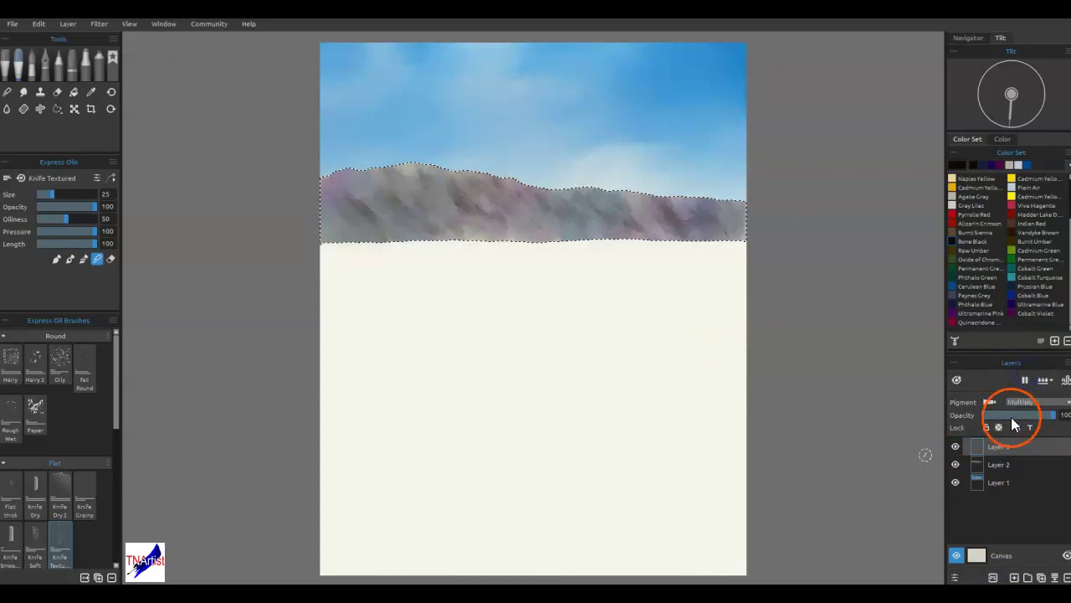
left_click(1007, 413)
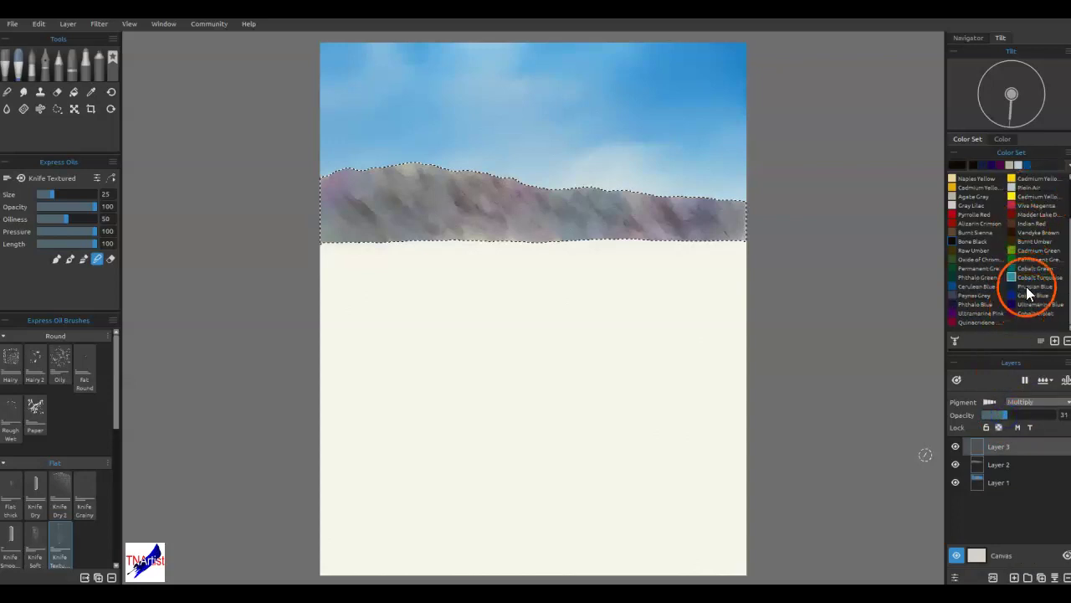
- Pick Ultramarine Blue and mute it into the greyish violet #4e4866 as the shadow colour
left_click(1028, 308)
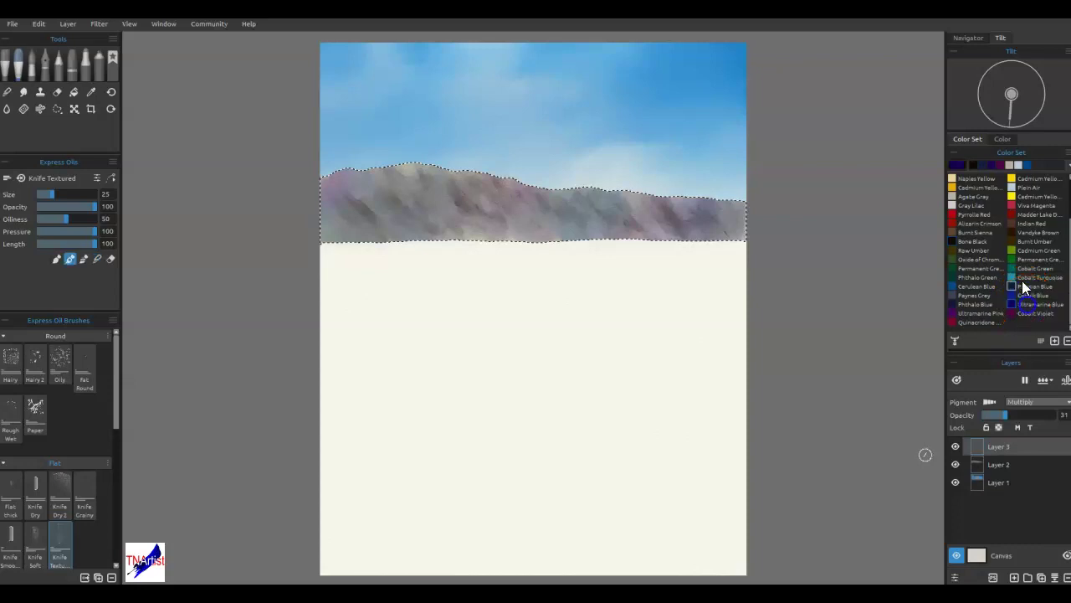
left_click(961, 166)
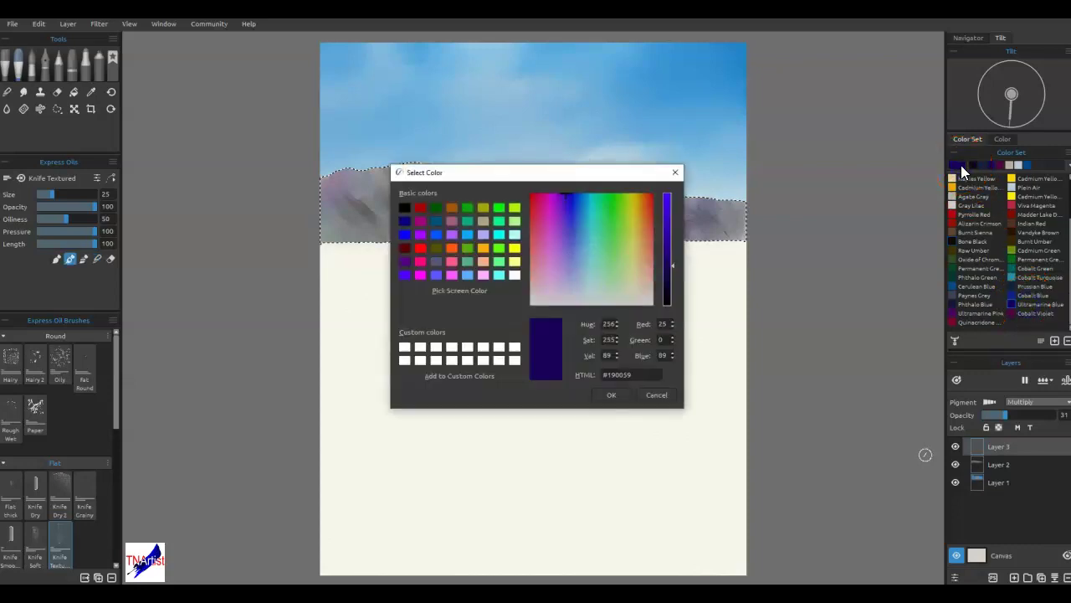
left_click(568, 271)
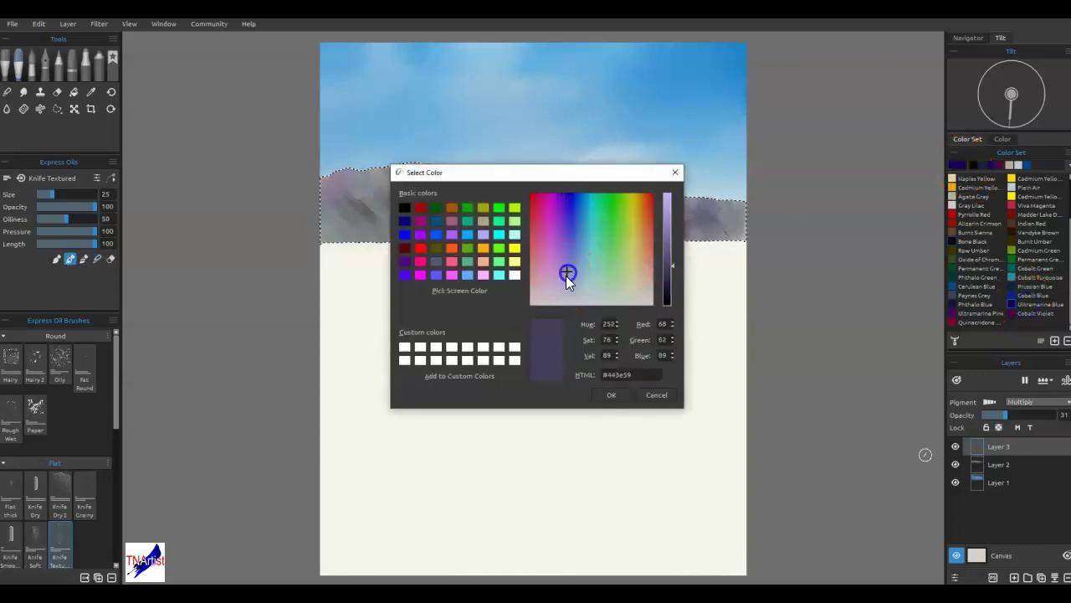
left_click_drag(668, 262, 666, 258)
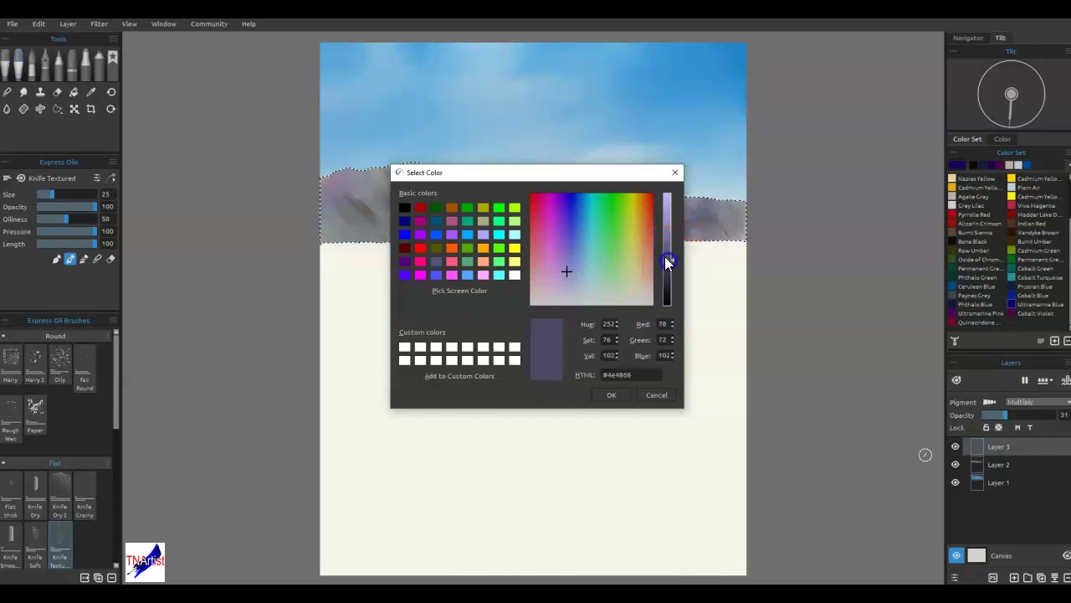
left_click(614, 396)
- Paint the muted violet shadow over the mountains on the Multiply layer, working from the right side toward the left peak
left_click(655, 220)
mouse_move(656, 207)
left_mouse_down()
mouse_move(701, 234)
mouse_move(668, 196)
mouse_move(706, 226)
mouse_move(690, 201)
mouse_move(722, 223)
mouse_move(714, 211)
mouse_move(736, 215)
mouse_move(735, 200)
mouse_move(755, 239)
mouse_move(737, 246)
mouse_move(700, 202)
mouse_move(686, 213)
mouse_move(665, 194)
mouse_move(647, 200)
mouse_move(617, 188)
mouse_move(646, 227)
mouse_move(603, 210)
mouse_move(593, 198)
mouse_move(655, 215)
mouse_move(626, 222)
mouse_move(627, 237)
mouse_move(586, 225)
left_mouse_up()
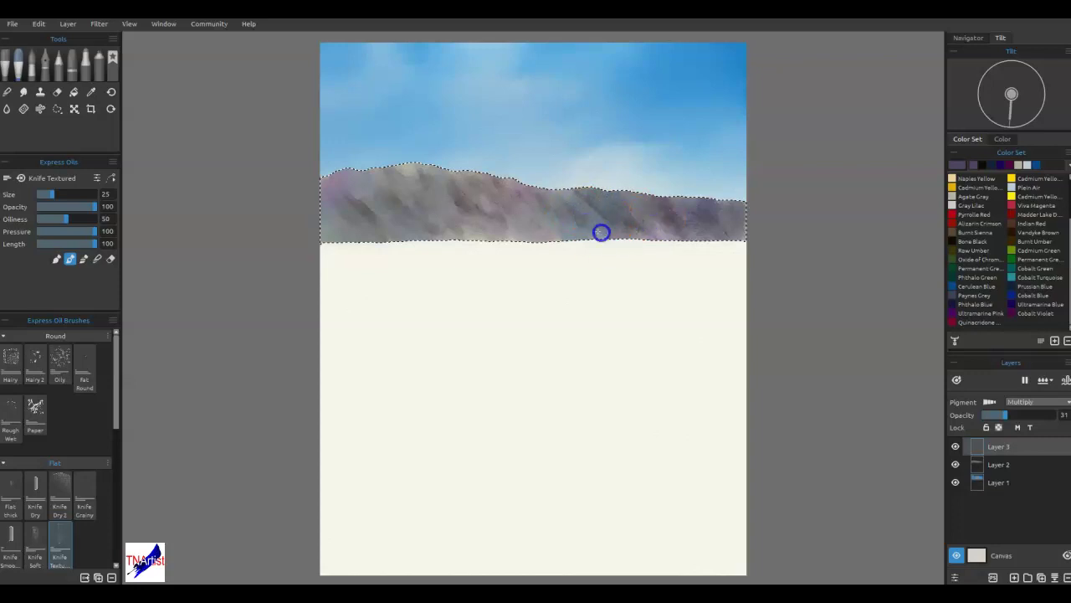
mouse_move(535, 198)
left_mouse_down()
mouse_move(491, 181)
mouse_move(532, 208)
mouse_move(533, 234)
mouse_move(520, 211)
left_mouse_up()
mouse_move(475, 176)
left_mouse_down()
mouse_move(478, 218)
mouse_move(457, 182)
mouse_move(428, 208)
mouse_move(416, 190)
mouse_move(376, 175)
mouse_move(441, 218)
mouse_move(397, 205)
mouse_move(414, 246)
left_mouse_up()
mouse_move(619, 251)
left_mouse_down()
mouse_move(606, 220)
mouse_move(641, 239)
mouse_move(681, 234)
mouse_move(704, 244)
mouse_move(718, 210)
mouse_move(730, 205)
mouse_move(744, 208)
mouse_move(743, 250)
mouse_move(651, 225)
left_mouse_up()
mouse_move(598, 193)
left_mouse_down()
mouse_move(630, 219)
mouse_move(574, 205)
mouse_move(578, 234)
mouse_move(541, 198)
mouse_move(567, 239)
mouse_move(497, 173)
mouse_move(471, 173)
mouse_move(514, 220)
mouse_move(481, 183)
mouse_move(500, 224)
left_mouse_up()
mouse_move(448, 178)
left_mouse_down()
mouse_move(510, 216)
mouse_move(521, 237)
mouse_move(652, 239)
mouse_move(672, 249)
mouse_move(680, 245)
mouse_move(657, 230)
mouse_move(747, 222)
left_mouse_up()
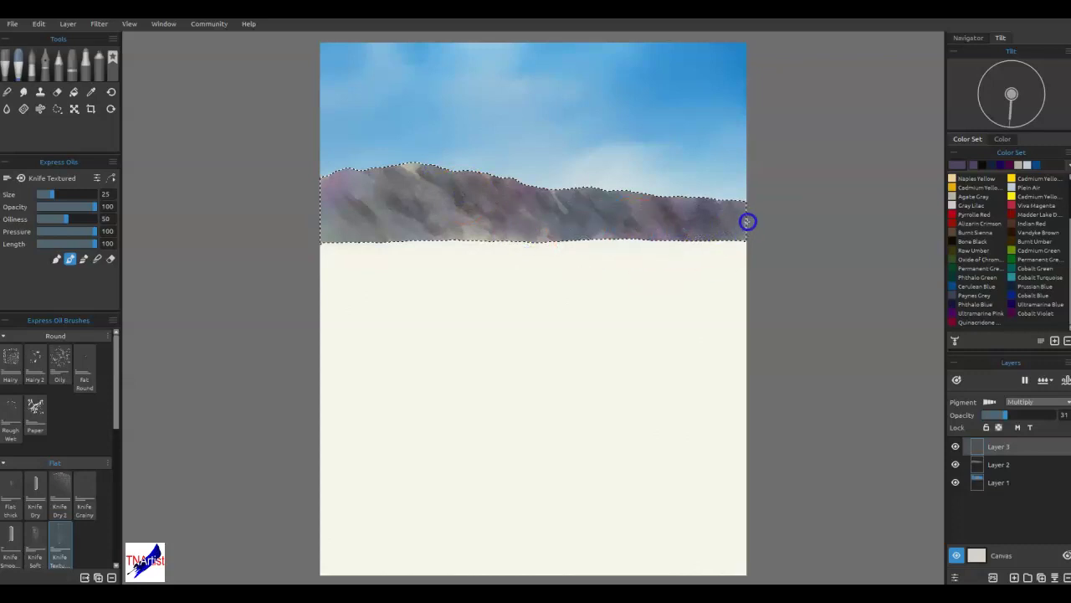
- Shift the paint colour to the slate blue #4b5266 and layer more shadow strokes across the mountains
double_click(965, 167)
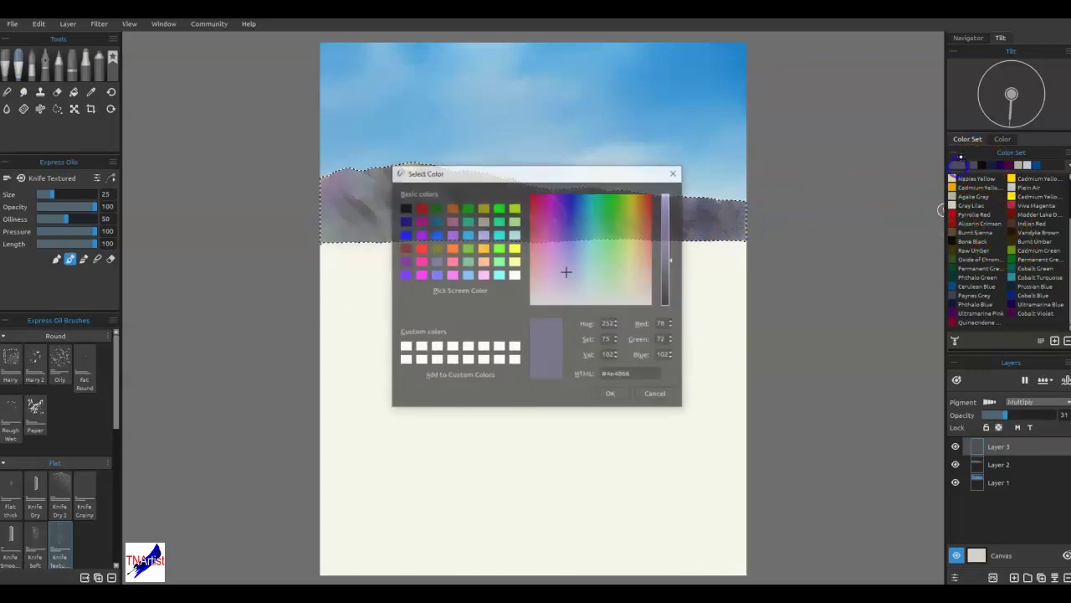
left_click_drag(581, 283, 576, 274)
left_click(611, 353)
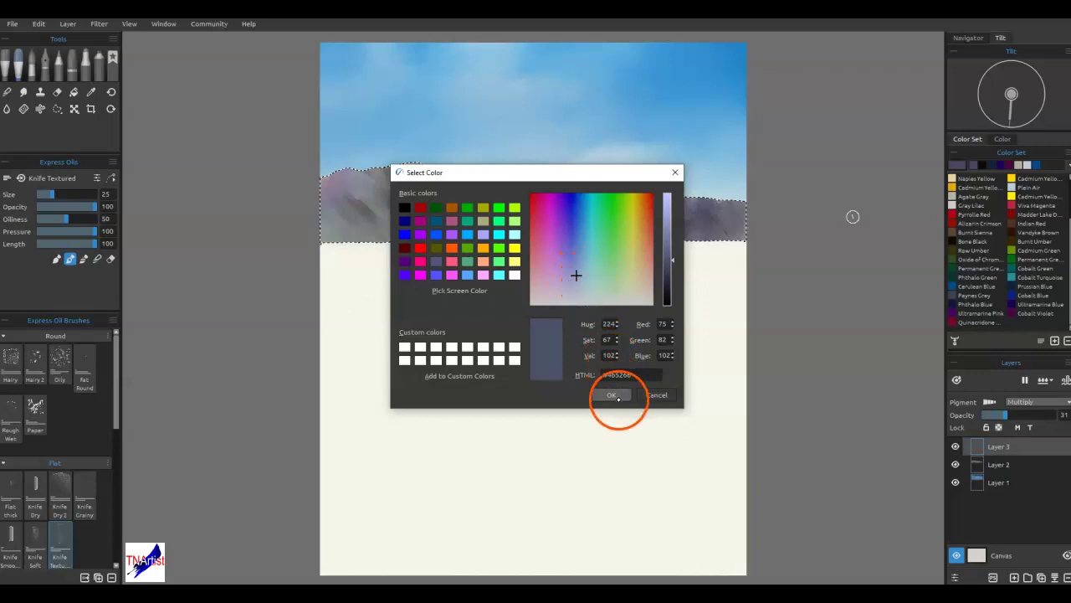
left_click(616, 397)
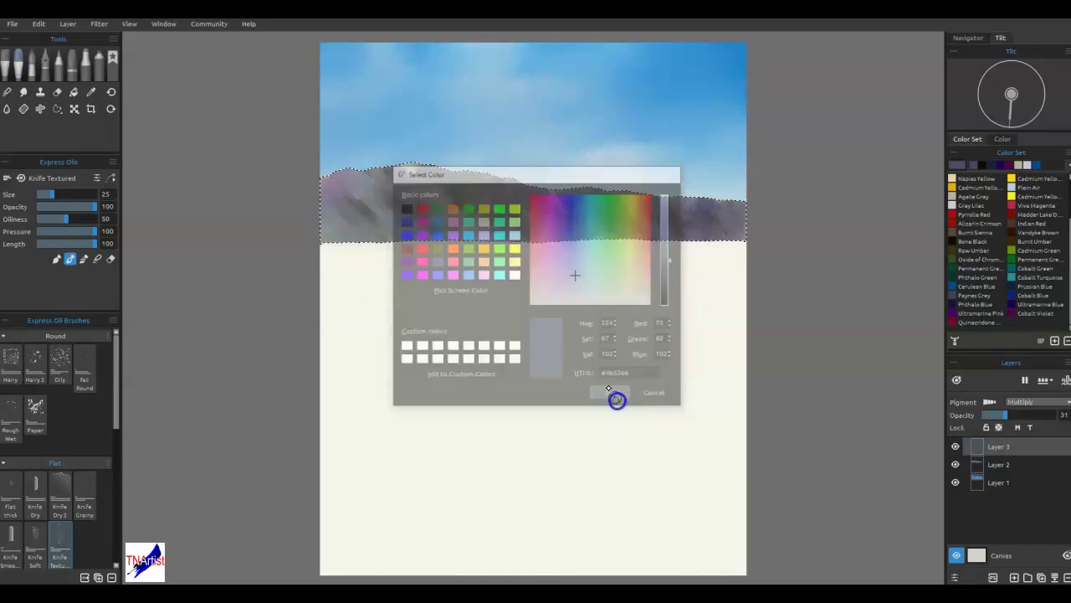
mouse_move(639, 209)
left_mouse_down()
mouse_move(660, 235)
mouse_move(694, 219)
mouse_move(737, 237)
left_mouse_up()
left_click_drag(596, 211, 617, 239)
mouse_move(564, 217)
left_mouse_down()
mouse_move(553, 244)
mouse_move(510, 223)
mouse_move(569, 212)
mouse_move(503, 180)
mouse_move(493, 210)
mouse_move(511, 191)
mouse_move(407, 160)
mouse_move(440, 215)
mouse_move(401, 203)
mouse_move(470, 224)
mouse_move(424, 223)
mouse_move(406, 191)
mouse_move(361, 200)
mouse_move(361, 175)
mouse_move(368, 208)
mouse_move(411, 232)
mouse_move(337, 223)
mouse_move(353, 177)
mouse_move(421, 240)
left_mouse_up()
left_click(468, 263)
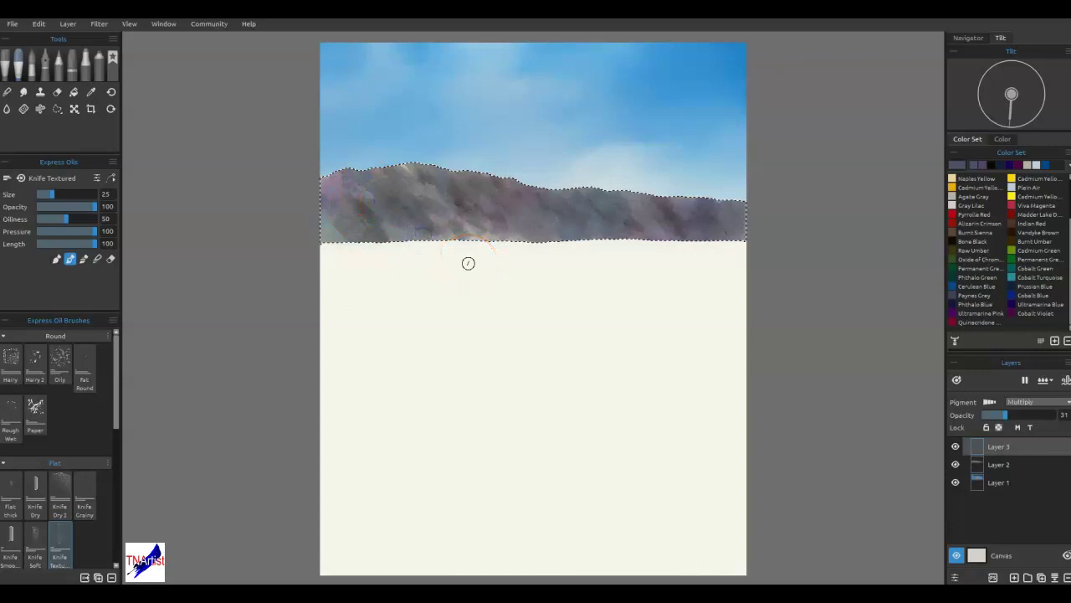
- Blend the shadow strokes on the Multiply layer with the Knife Textured brush at size 25
key("n")
mouse_move(471, 246)
left_mouse_down()
mouse_move(474, 222)
mouse_move(445, 217)
mouse_move(450, 239)
left_mouse_up()
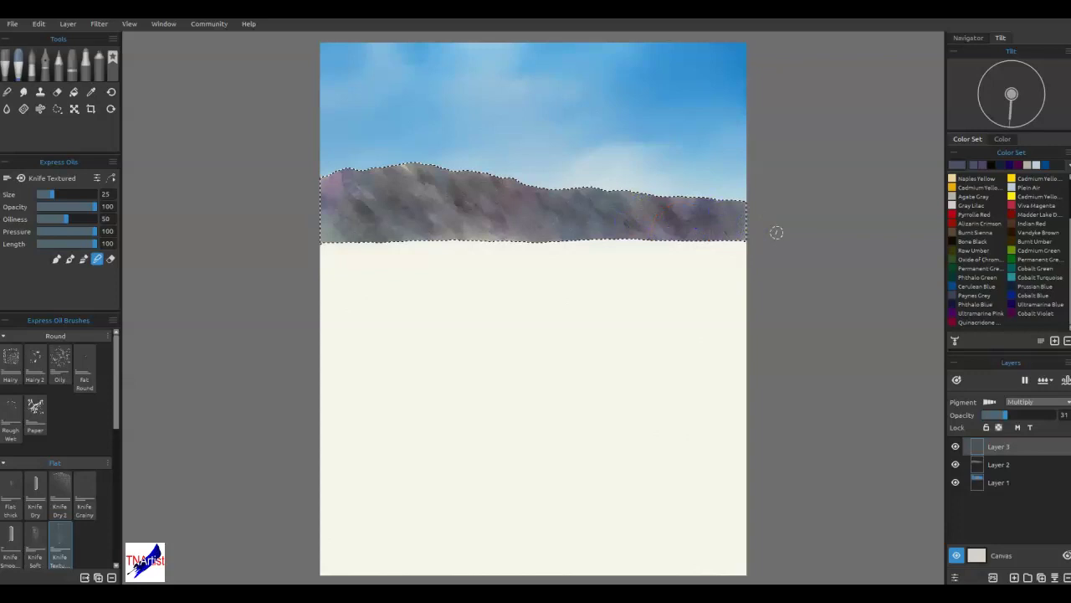
mouse_move(606, 329)
left_mouse_down()
mouse_move(622, 379)
mouse_move(584, 272)
mouse_move(515, 221)
mouse_move(476, 219)
mouse_move(483, 224)
mouse_move(453, 203)
mouse_move(483, 218)
left_mouse_up()
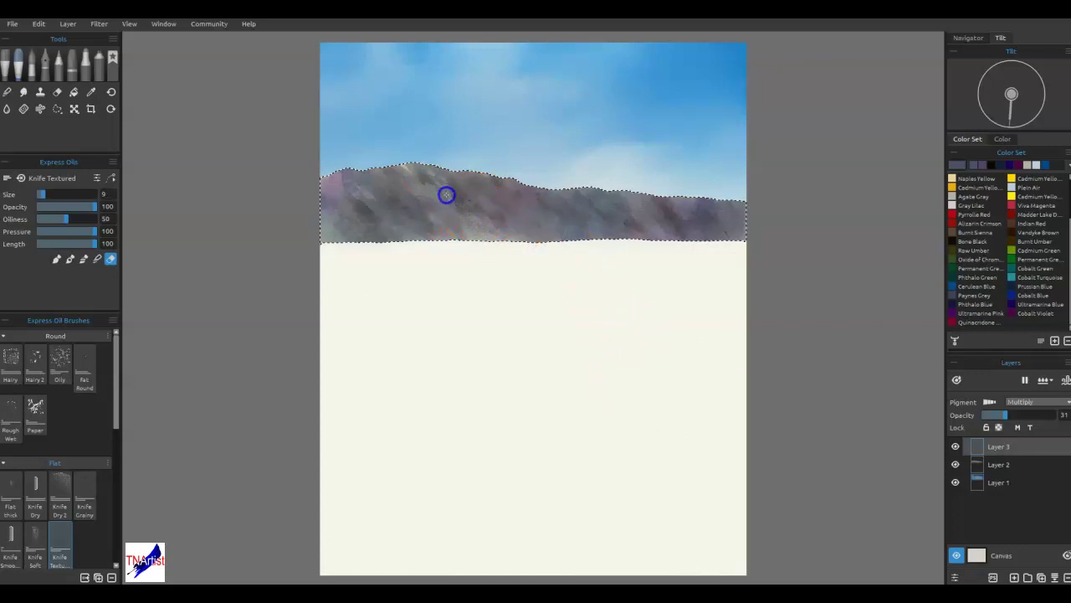
- Erase thin diagonal streaks from the shadow layer at size 9 to form highlights on the left half of the mountains
left_click_drag(418, 174, 440, 220)
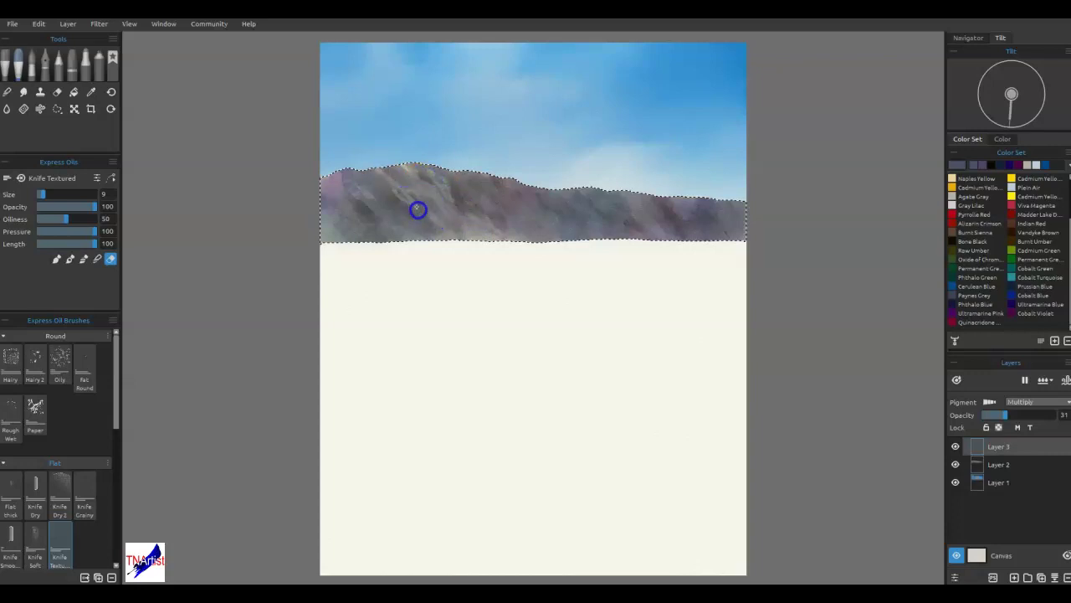
left_click_drag(375, 186, 335, 161)
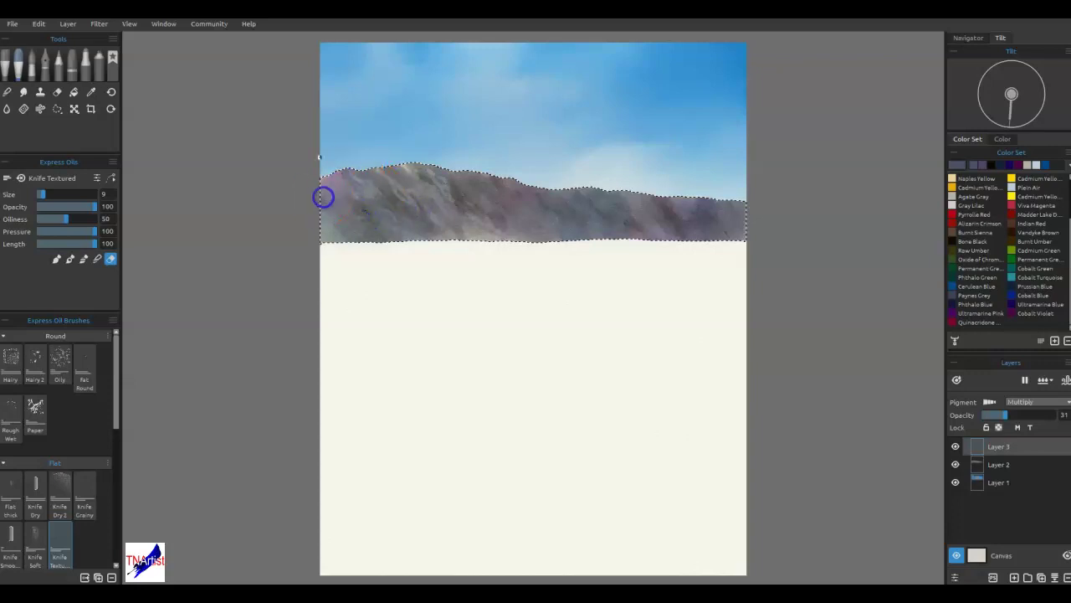
left_click_drag(476, 216, 504, 215)
left_click_drag(457, 190, 462, 193)
left_click_drag(490, 206, 496, 213)
mouse_move(400, 235)
left_mouse_down()
mouse_move(388, 162)
mouse_move(399, 181)
left_mouse_up()
- Add another new layer above the mountain shadow layer
left_click(1016, 576)
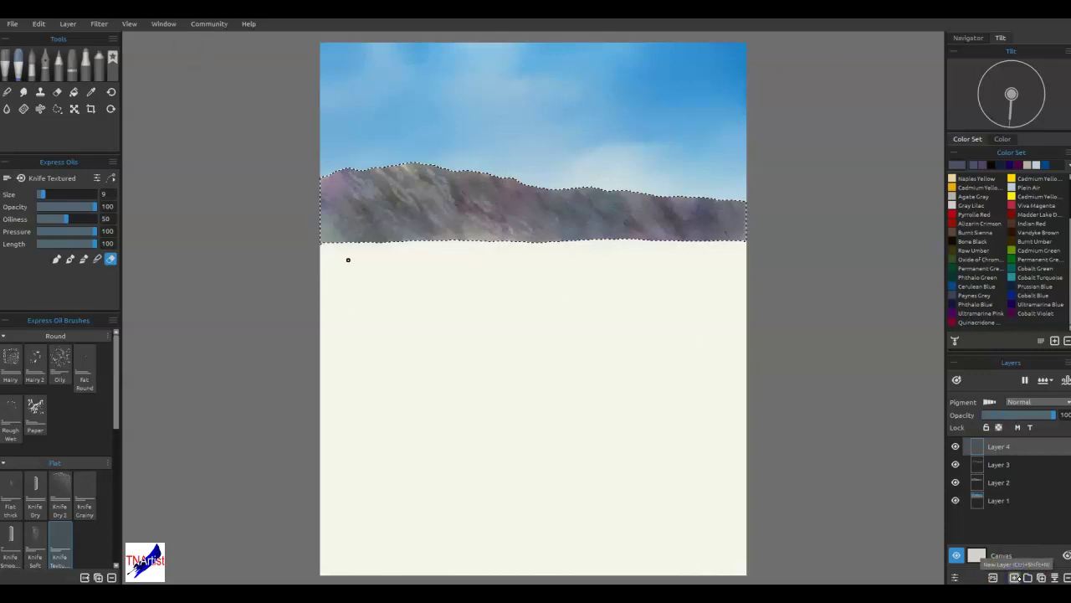
- Clear the current selection and draw a freehand selection of a billowy cloud band along the mountain ridge
key("ctrl+d")
left_click(57, 109)
left_click(317, 351)
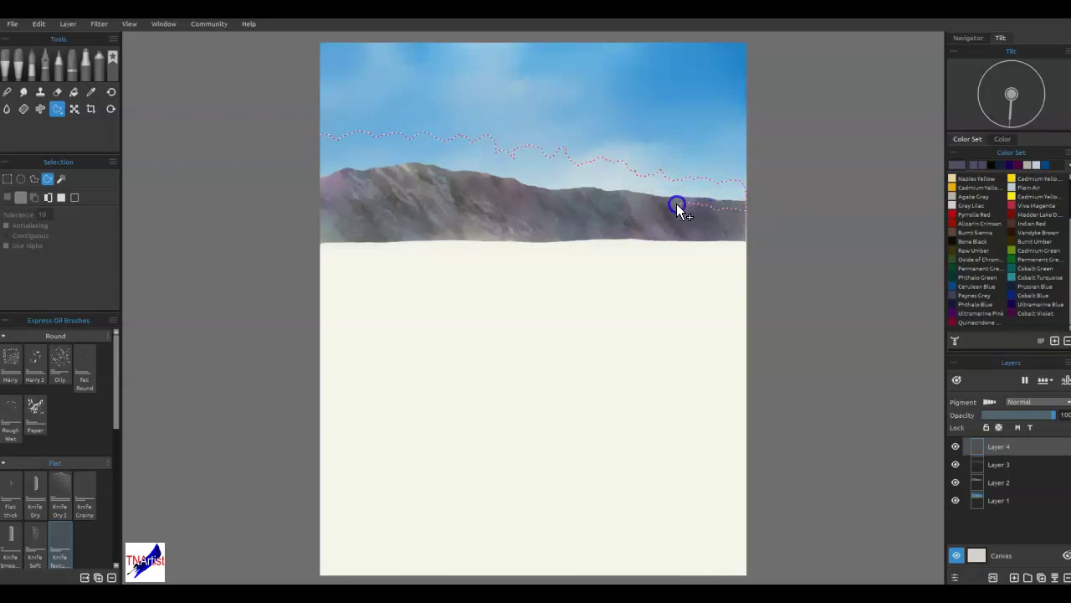
left_click_drag(614, 198, 582, 194)
left_click_drag(317, 172, 191, 176)
- Fill the selected cloud band on Layer 4 with Gray Lilac (#d4cacd)
left_click(964, 242)
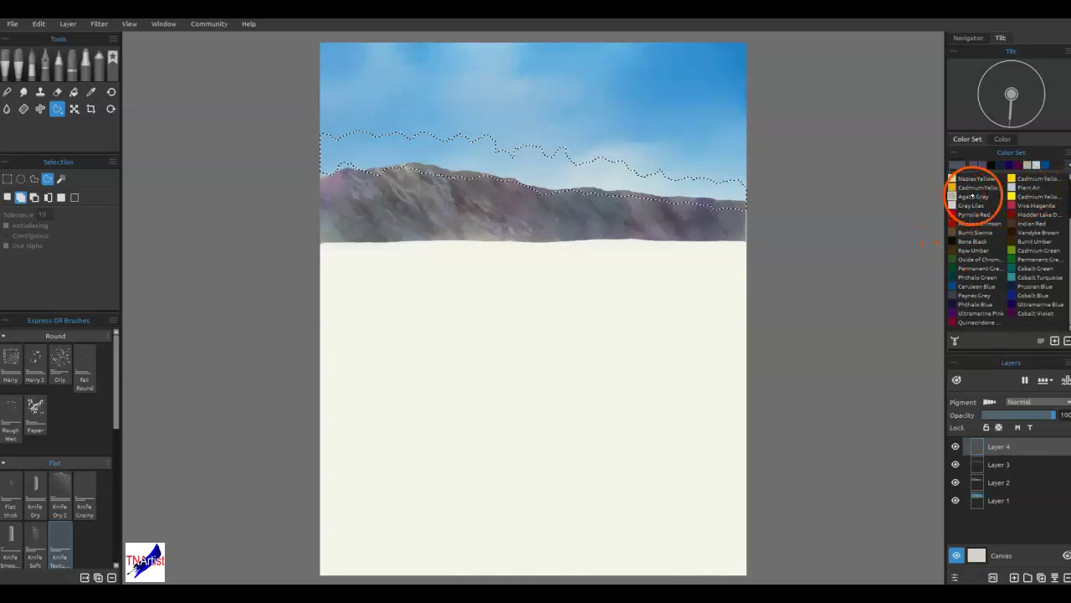
left_click(965, 204)
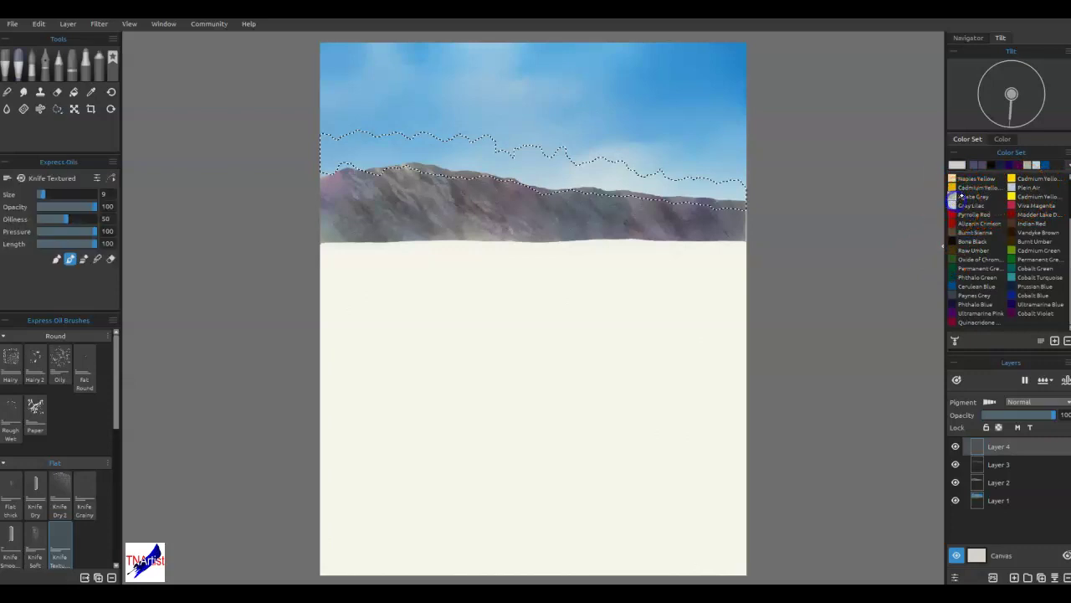
left_click(956, 164)
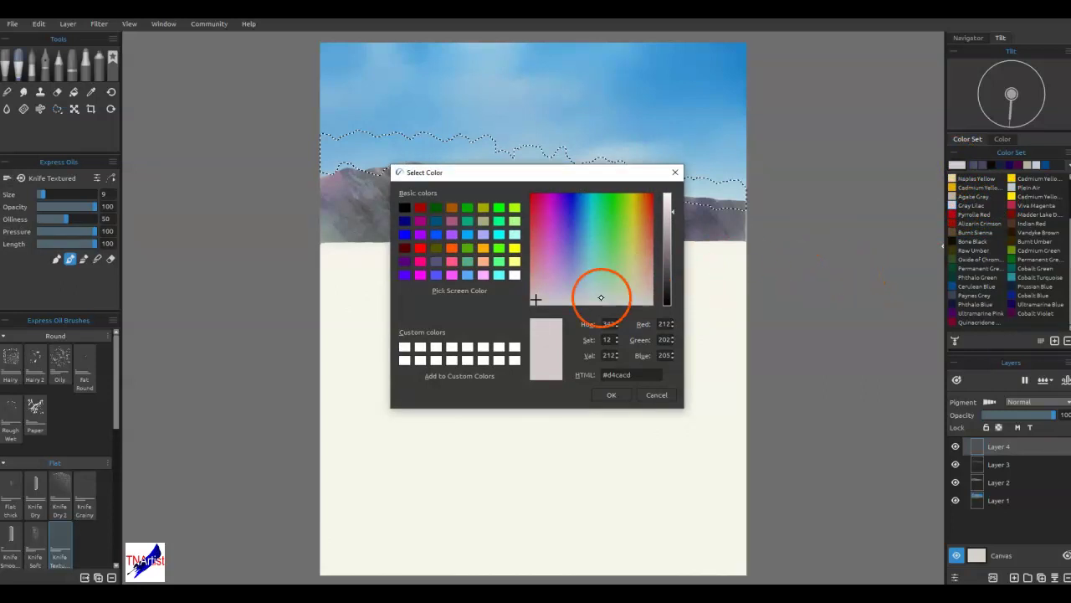
left_click(609, 399)
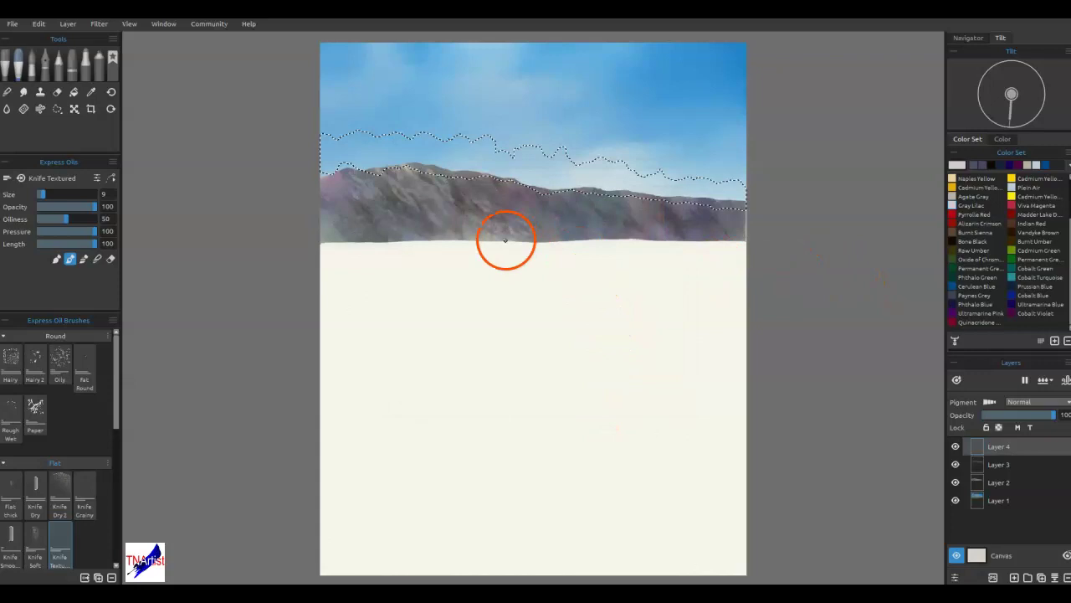
left_click(74, 92)
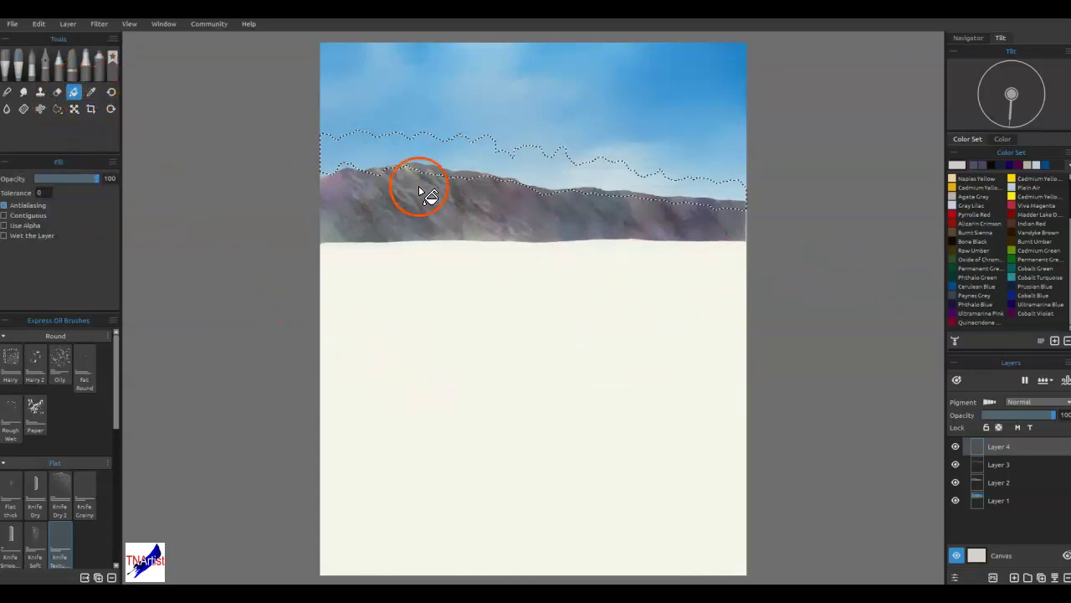
left_click(497, 171)
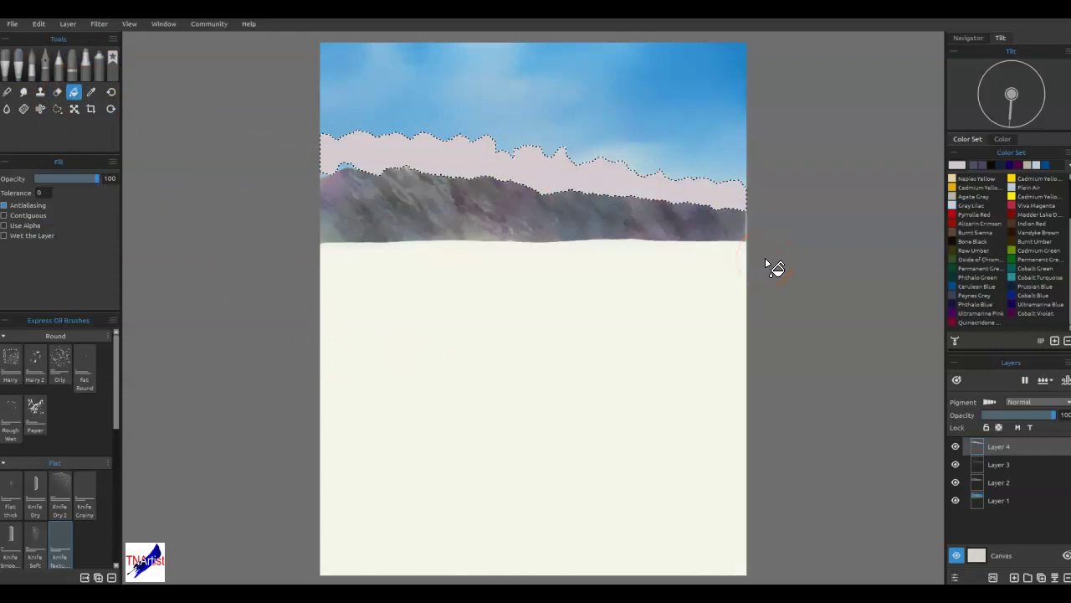
- Dab slate-purple shadows along the lower part of the cloud band with the Knife Textured brush at size 25 and opacity 30
left_click(973, 165)
left_click(604, 234)
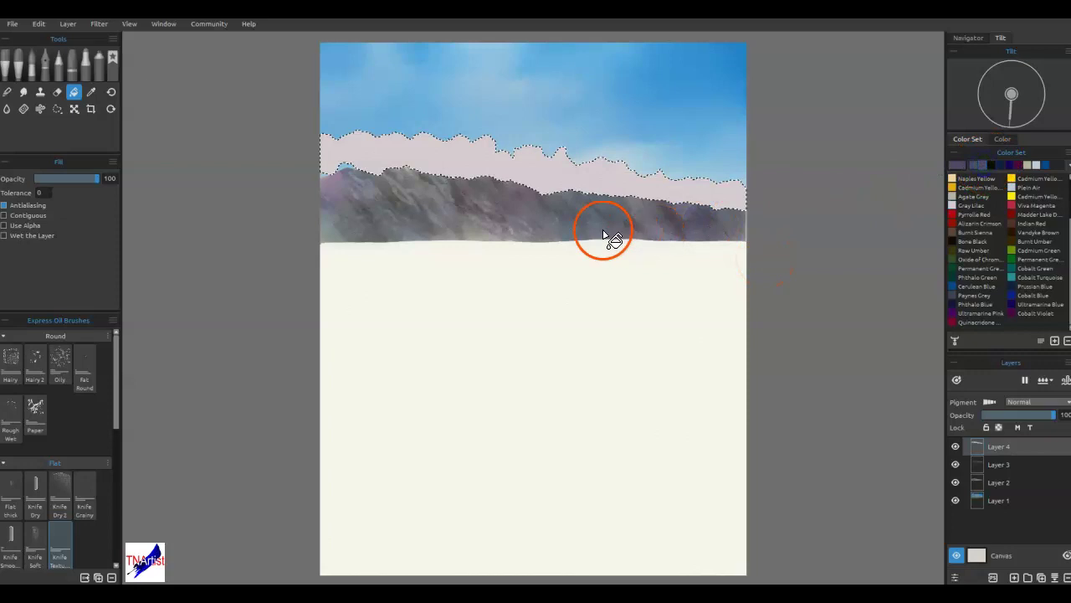
key("b")
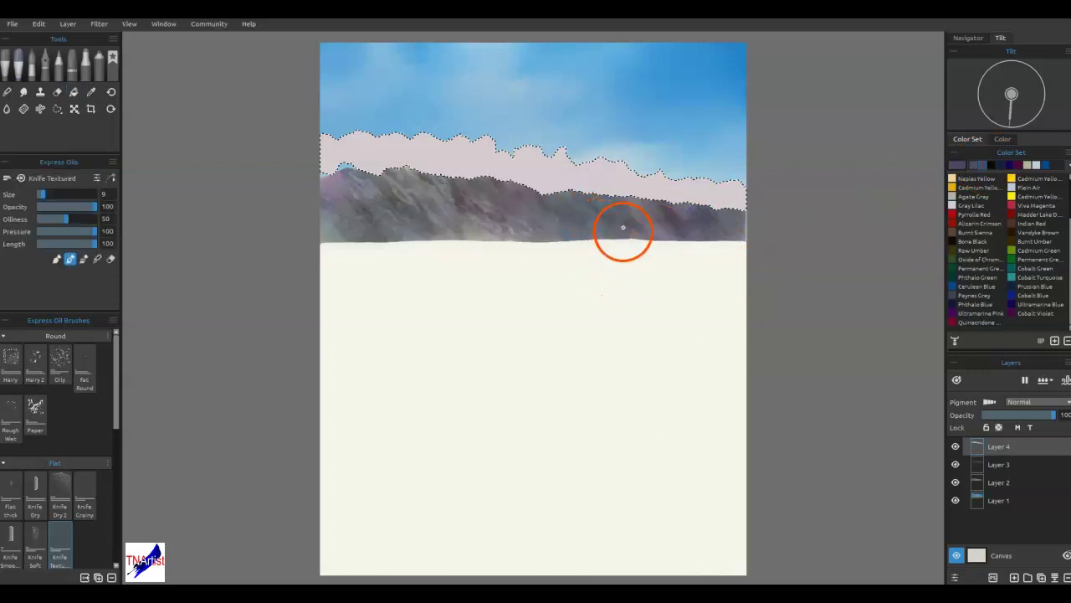
key("]")
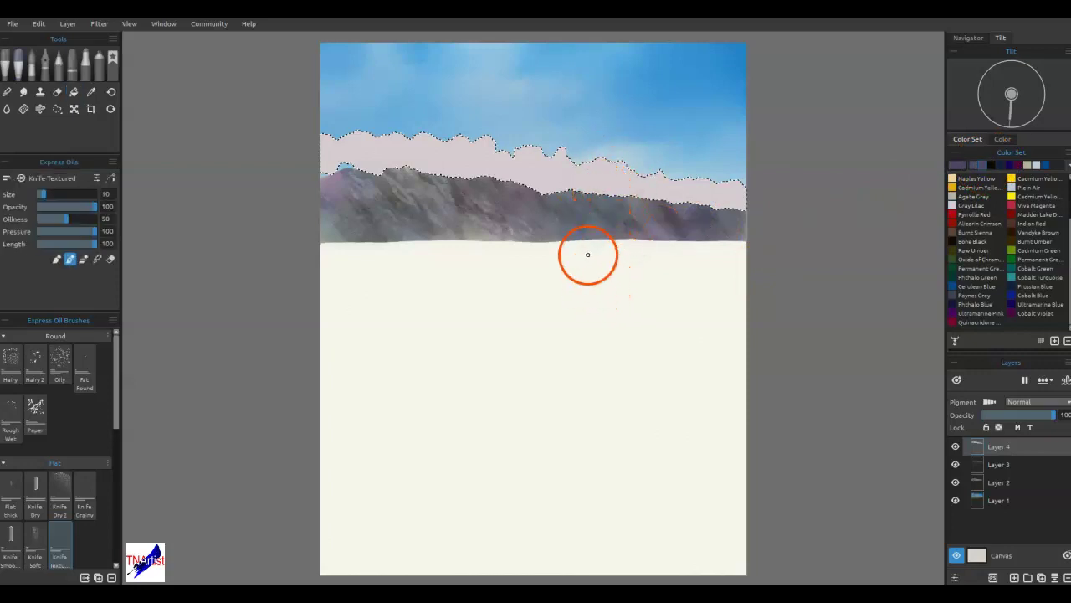
key("]")
key("]")
key("]")
left_click_drag(68, 206, 55, 206)
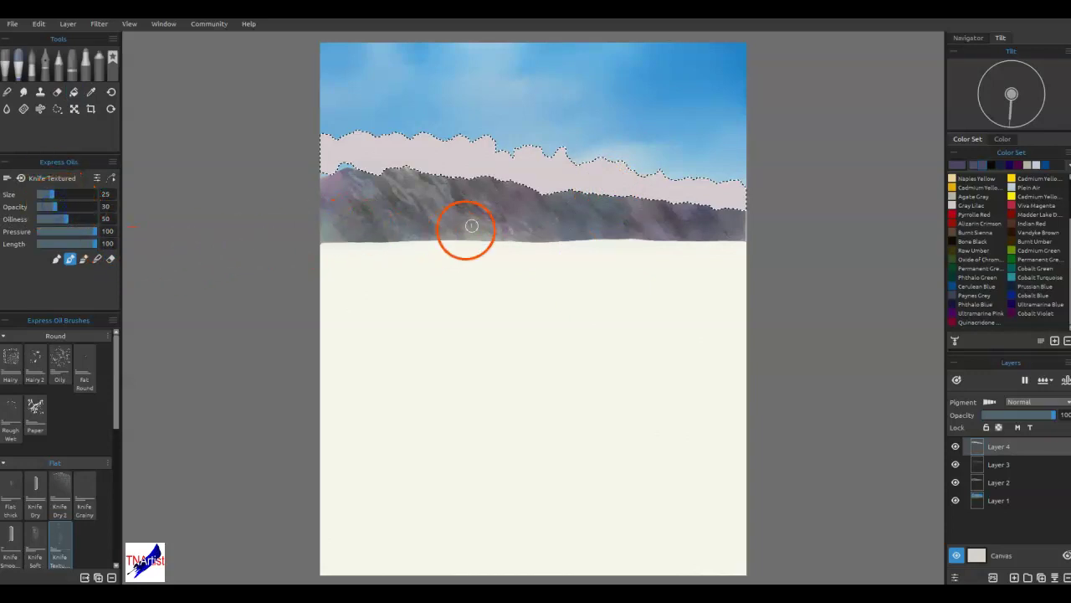
mouse_move(489, 172)
left_mouse_down()
mouse_move(516, 165)
mouse_move(600, 191)
mouse_move(739, 203)
mouse_move(763, 194)
mouse_move(457, 167)
mouse_move(327, 170)
mouse_move(366, 165)
left_mouse_up()
left_click_drag(522, 165, 563, 184)
mouse_move(634, 194)
left_mouse_down()
mouse_move(687, 197)
mouse_move(685, 182)
mouse_move(607, 162)
mouse_move(555, 179)
left_mouse_up()
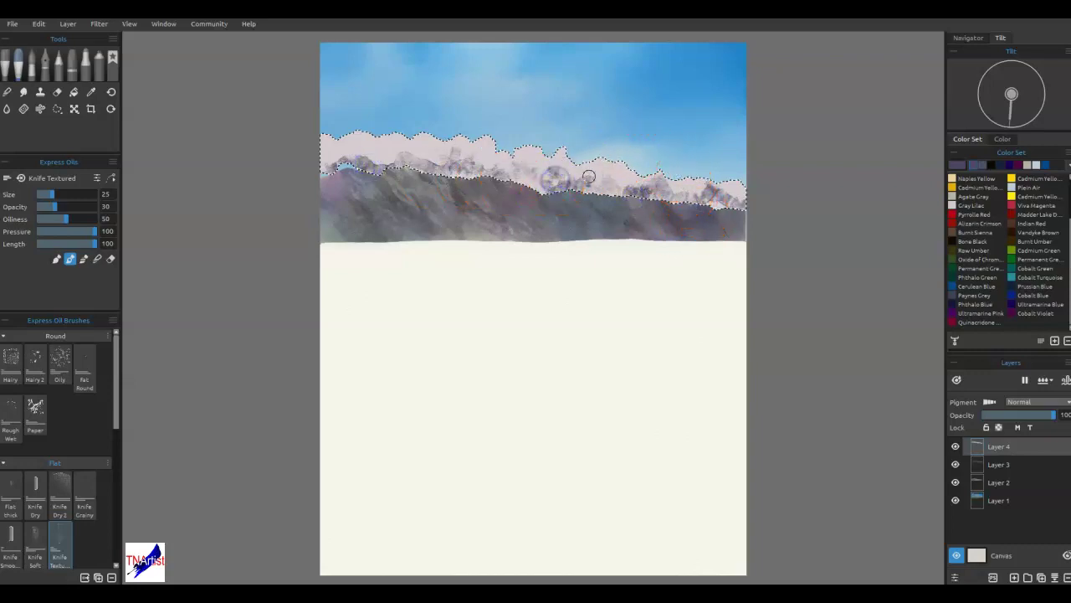
- Blend the slate-purple shadow dabs into the cloud band across its full width
key("n")
left_click_drag(699, 188, 701, 182)
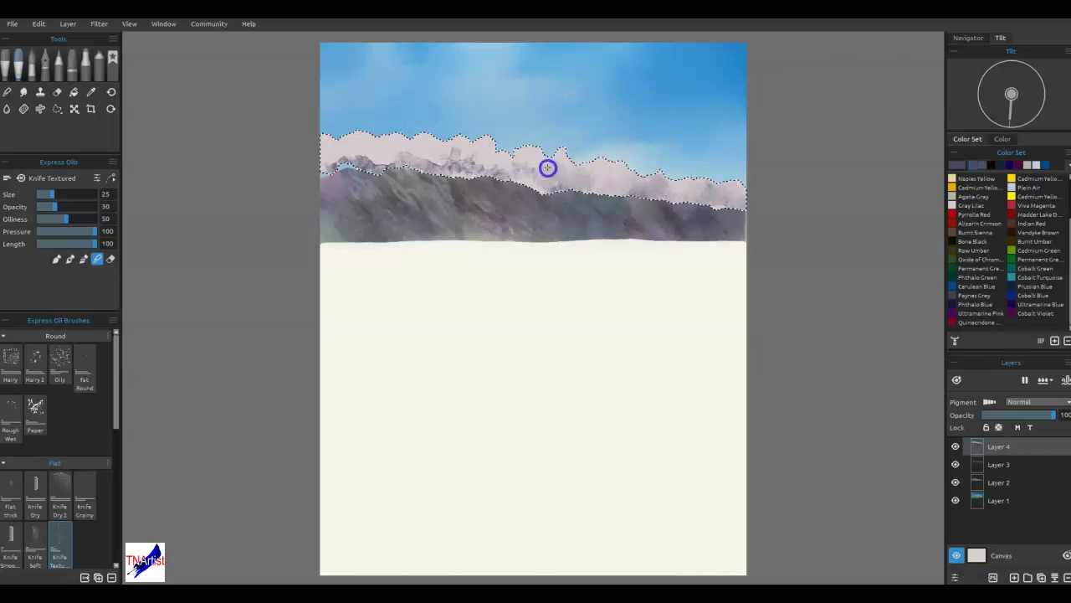
mouse_move(543, 184)
left_mouse_down()
mouse_move(494, 169)
mouse_move(481, 153)
mouse_move(463, 178)
mouse_move(452, 138)
mouse_move(435, 172)
mouse_move(410, 165)
mouse_move(403, 142)
mouse_move(426, 161)
mouse_move(367, 166)
mouse_move(371, 141)
mouse_move(327, 159)
mouse_move(361, 131)
left_mouse_up()
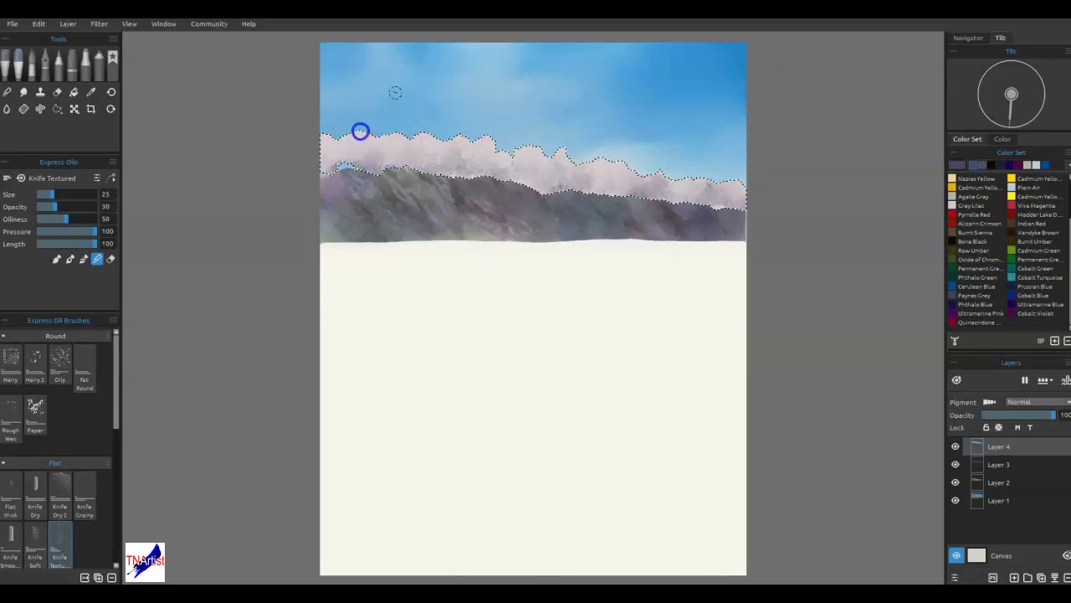
mouse_move(571, 194)
left_mouse_down()
mouse_move(644, 182)
mouse_move(705, 191)
mouse_move(715, 182)
left_mouse_up()
left_click_drag(581, 186, 538, 189)
mouse_move(334, 170)
left_mouse_down()
mouse_move(419, 308)
mouse_move(453, 477)
mouse_move(455, 340)
mouse_move(395, 193)
mouse_move(394, 166)
mouse_move(330, 163)
mouse_move(316, 174)
mouse_move(433, 158)
left_mouse_up()
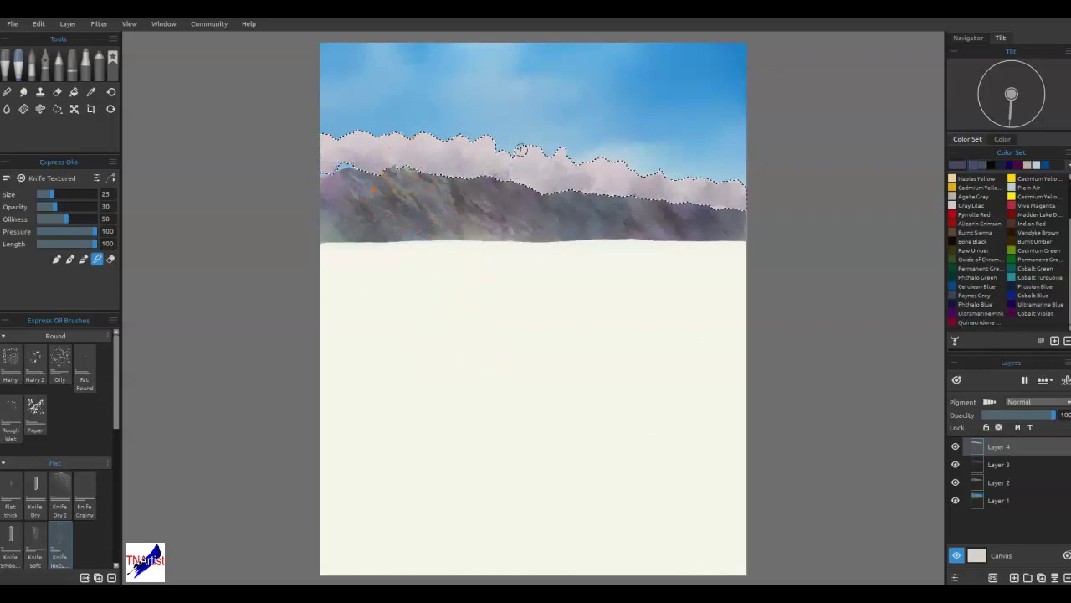
- Dab dark navy #101f3d shadows in scattered patches across the cloud band
left_click(1000, 166)
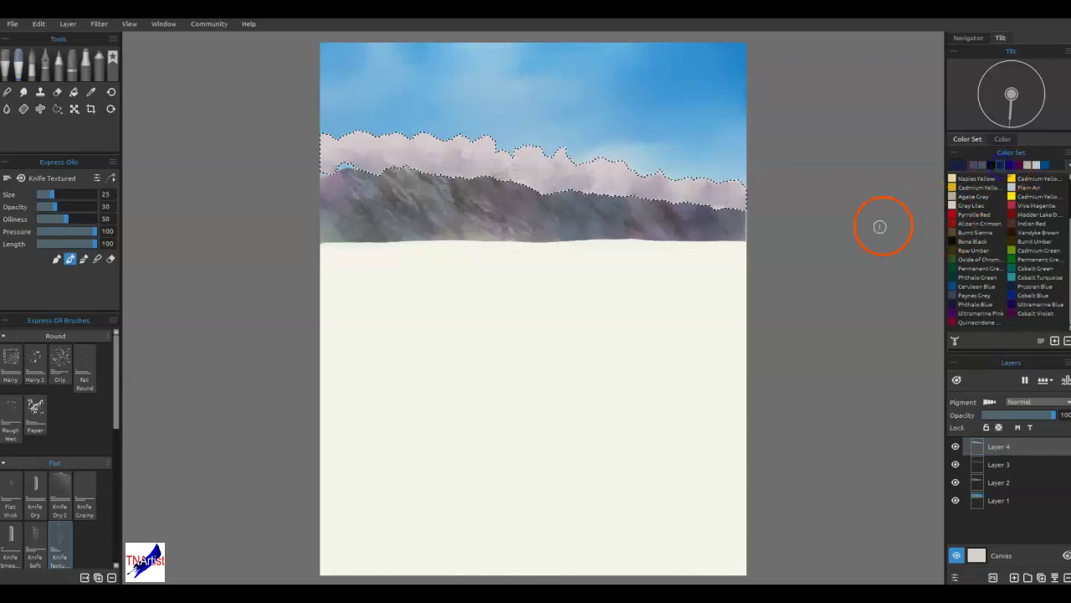
left_click(958, 165)
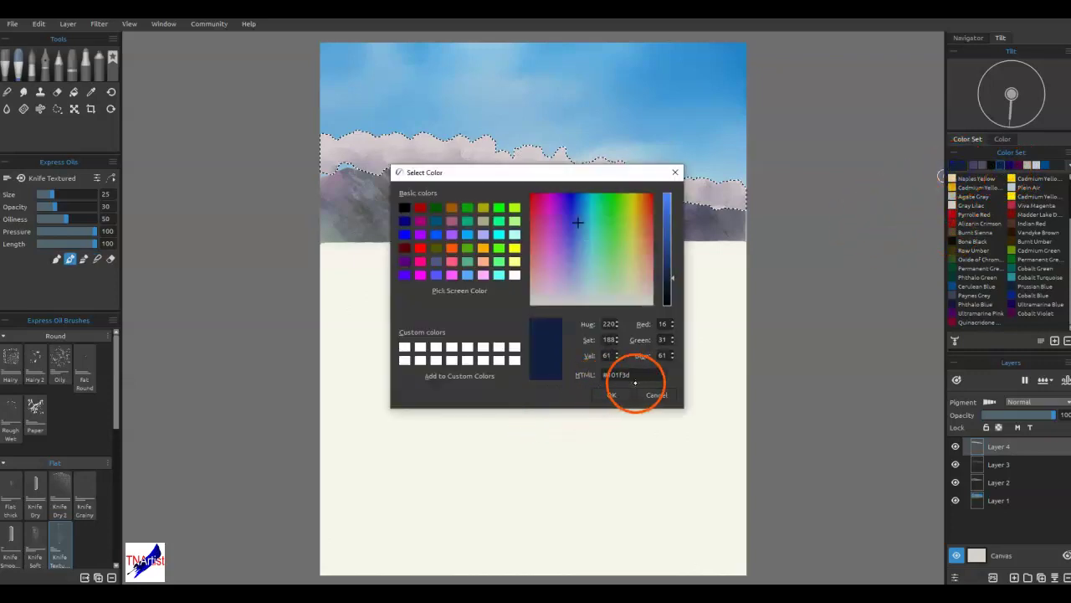
left_click(612, 394)
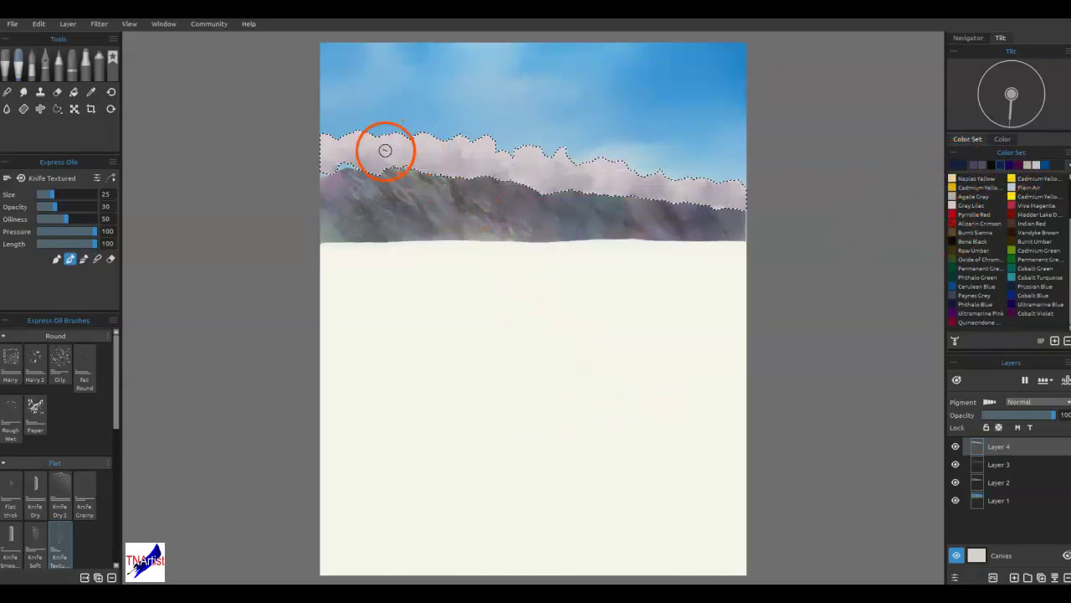
mouse_move(376, 142)
left_mouse_down()
mouse_move(489, 149)
mouse_move(506, 174)
mouse_move(567, 192)
mouse_move(566, 175)
mouse_move(703, 198)
mouse_move(732, 191)
mouse_move(358, 143)
mouse_move(363, 159)
mouse_move(314, 153)
left_mouse_up()
- Blend the navy shadows into soft, rounded cloud forms and clear the selection
key("n")
mouse_move(693, 193)
left_mouse_down()
mouse_move(730, 190)
mouse_move(731, 204)
mouse_move(638, 191)
mouse_move(606, 168)
mouse_move(617, 166)
mouse_move(583, 178)
mouse_move(589, 192)
mouse_move(577, 168)
mouse_move(540, 183)
mouse_move(533, 171)
mouse_move(543, 165)
mouse_move(546, 185)
mouse_move(519, 175)
mouse_move(522, 156)
mouse_move(540, 178)
mouse_move(519, 182)
mouse_move(477, 153)
mouse_move(478, 169)
mouse_move(434, 168)
left_mouse_up()
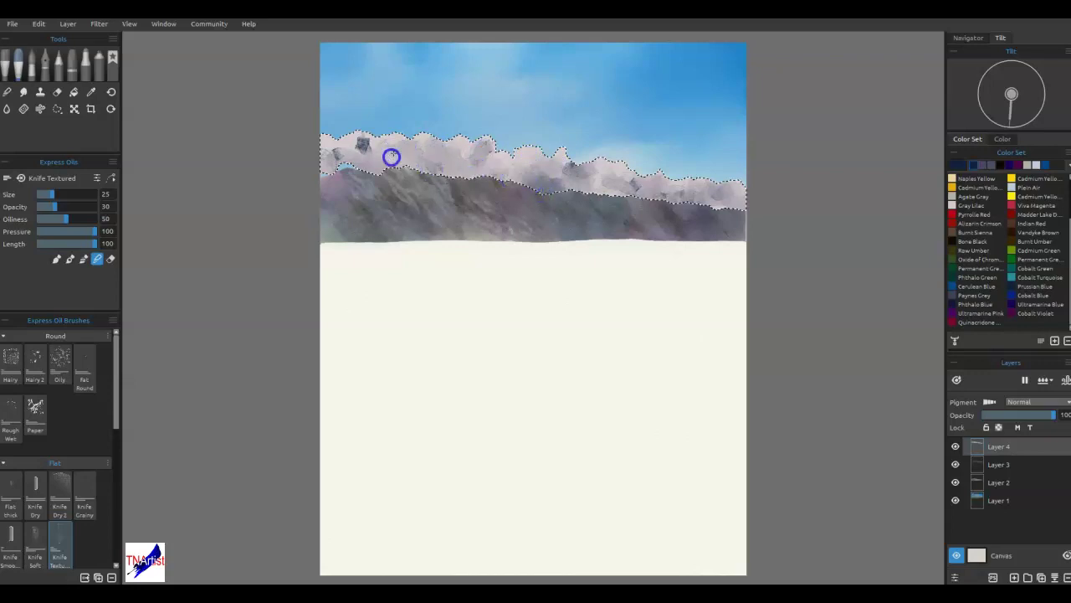
mouse_move(360, 148)
left_mouse_down()
mouse_move(323, 158)
mouse_move(354, 153)
mouse_move(351, 136)
mouse_move(318, 150)
mouse_move(360, 155)
mouse_move(363, 132)
mouse_move(391, 169)
mouse_move(391, 141)
mouse_move(434, 159)
mouse_move(429, 137)
mouse_move(482, 166)
mouse_move(469, 144)
mouse_move(503, 167)
mouse_move(586, 169)
mouse_move(663, 189)
mouse_move(606, 185)
mouse_move(754, 191)
left_mouse_up()
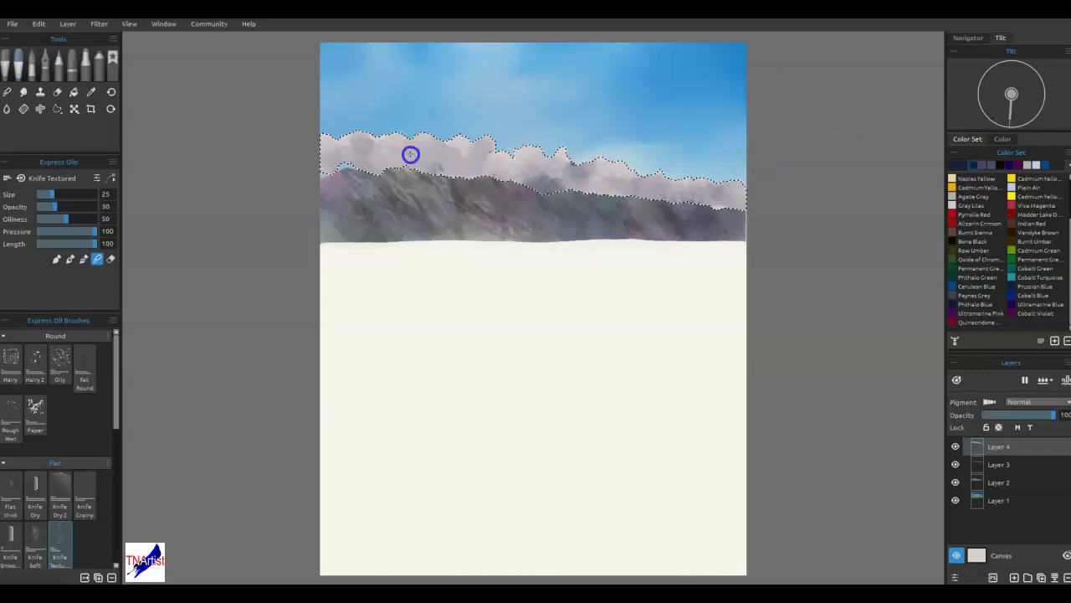
mouse_move(380, 150)
left_mouse_down()
mouse_move(494, 172)
mouse_move(564, 165)
left_mouse_up()
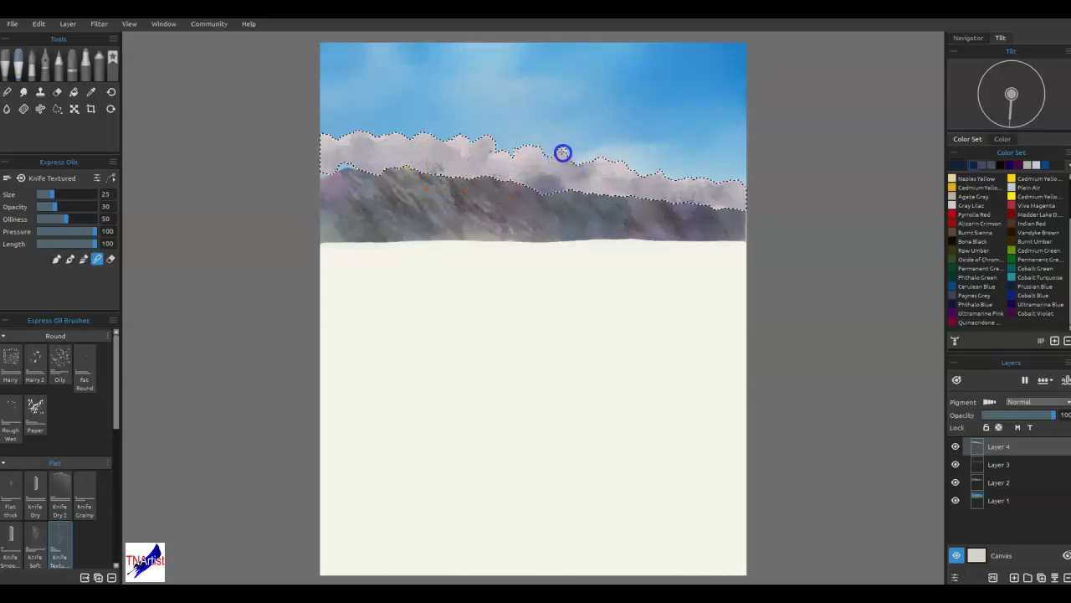
left_click_drag(521, 160, 731, 202)
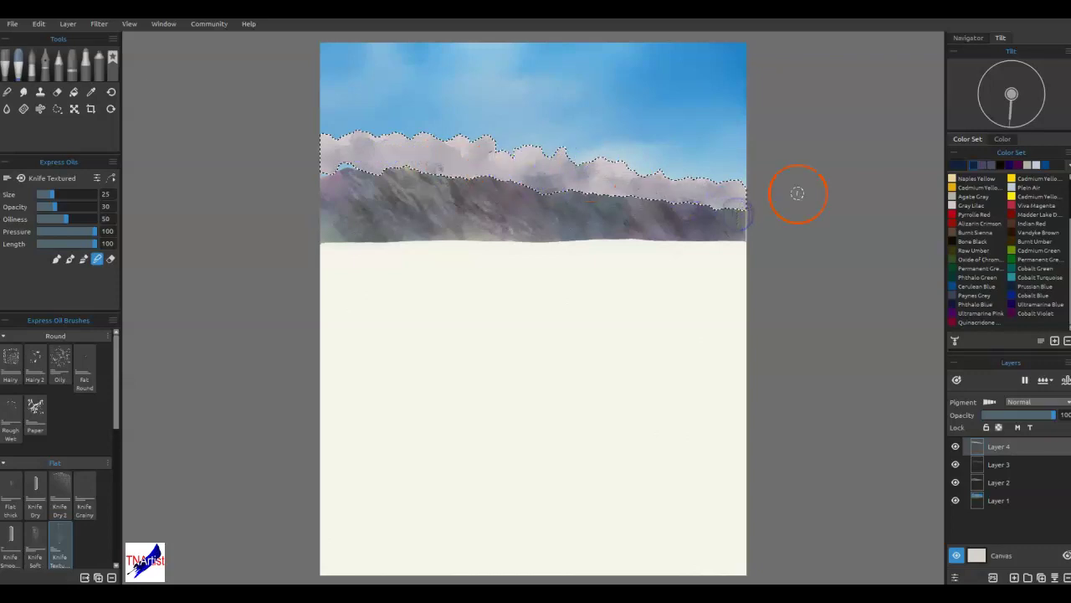
key("ctrl+d")
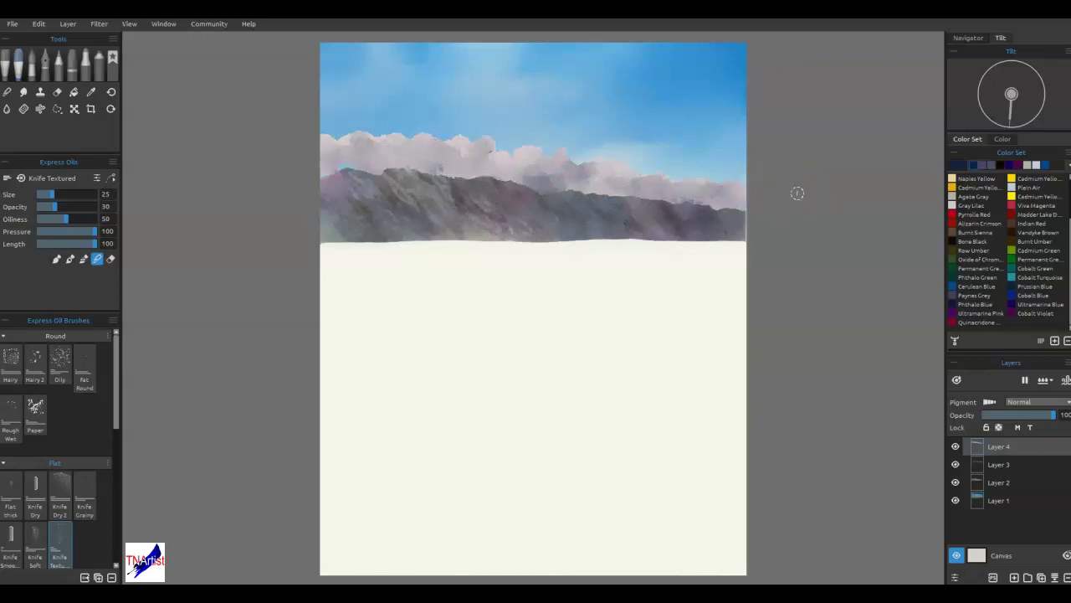
- Sample colours from the mountains and clouds and dab them along the ridge to break up the hard cloud edge
mouse_move(516, 318)
left_mouse_down()
mouse_move(560, 287)
mouse_move(573, 229)
mouse_move(593, 297)
left_mouse_up()
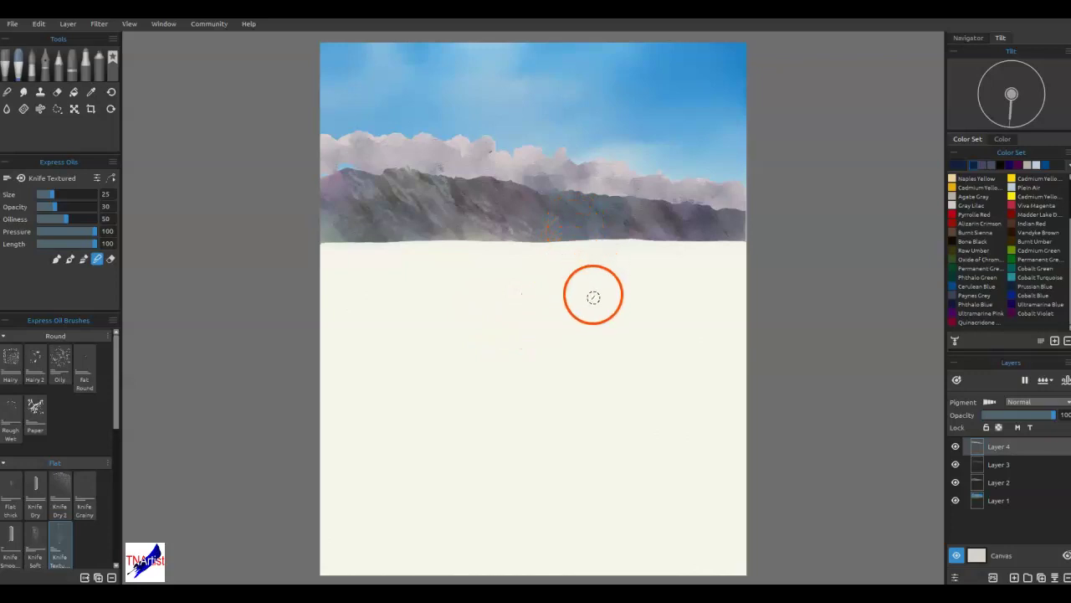
key("alt")
left_click_drag(591, 201, 566, 192)
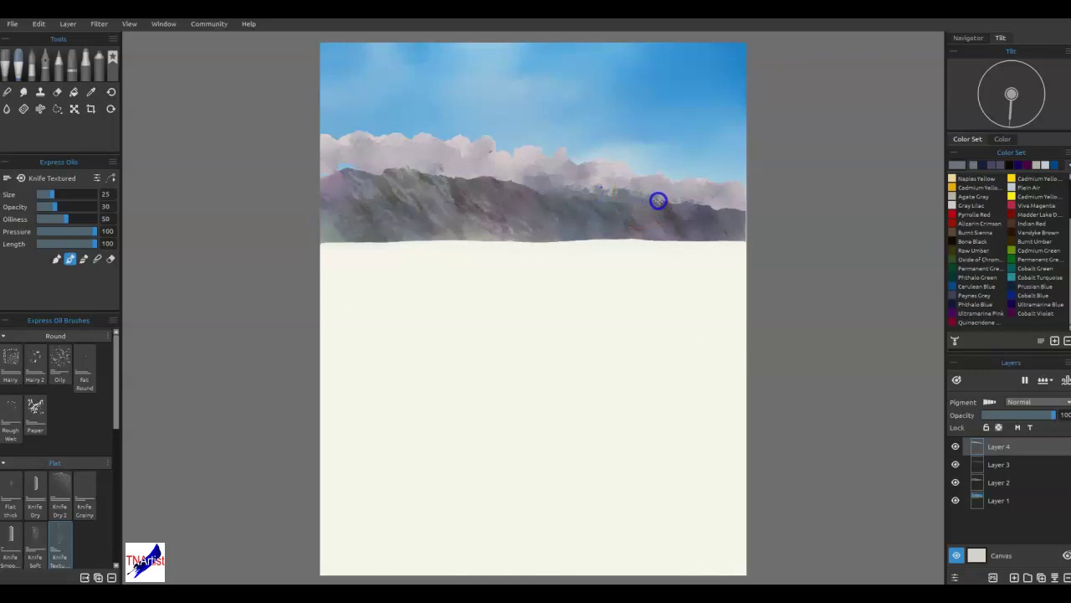
left_click(708, 216, "alt")
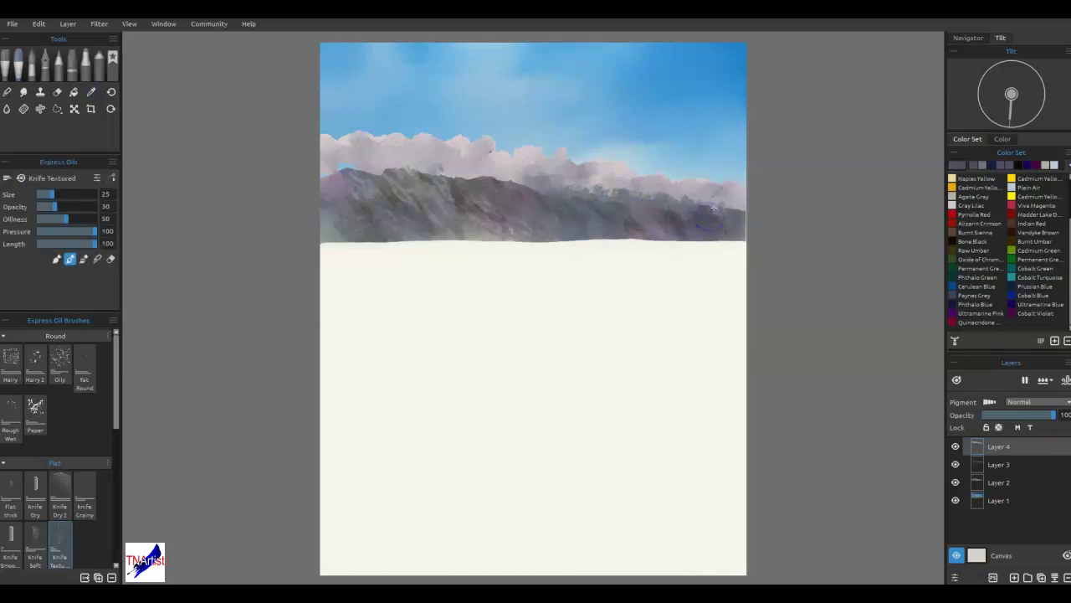
left_click(740, 218, "alt")
left_click_drag(740, 218, 741, 210)
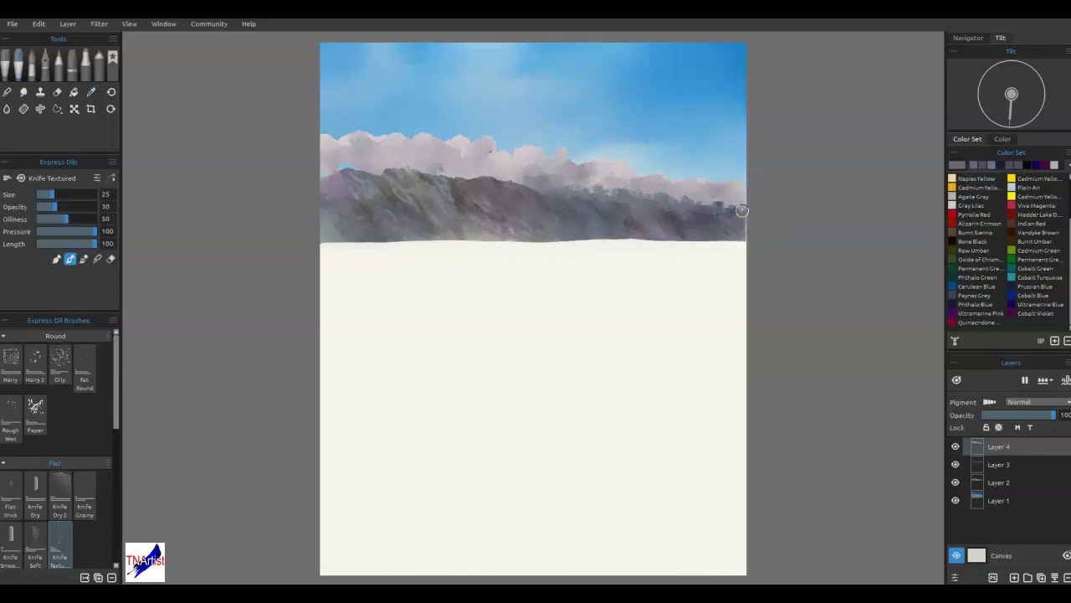
left_click(534, 190, "alt")
left_click_drag(522, 182, 507, 183)
left_click(498, 179, "alt")
left_click(497, 184, "alt")
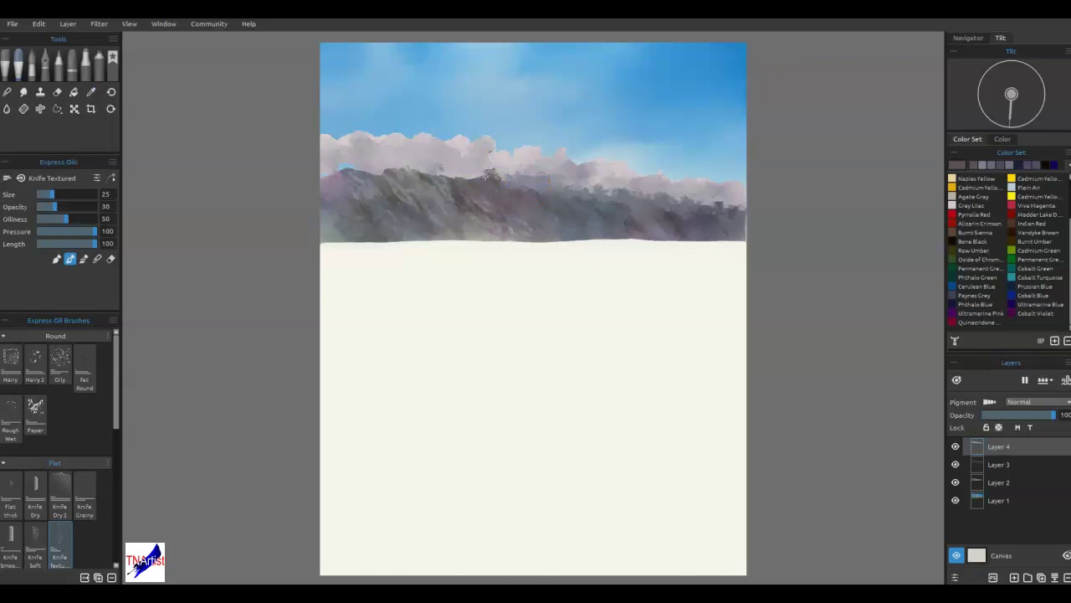
left_click(448, 179, "alt")
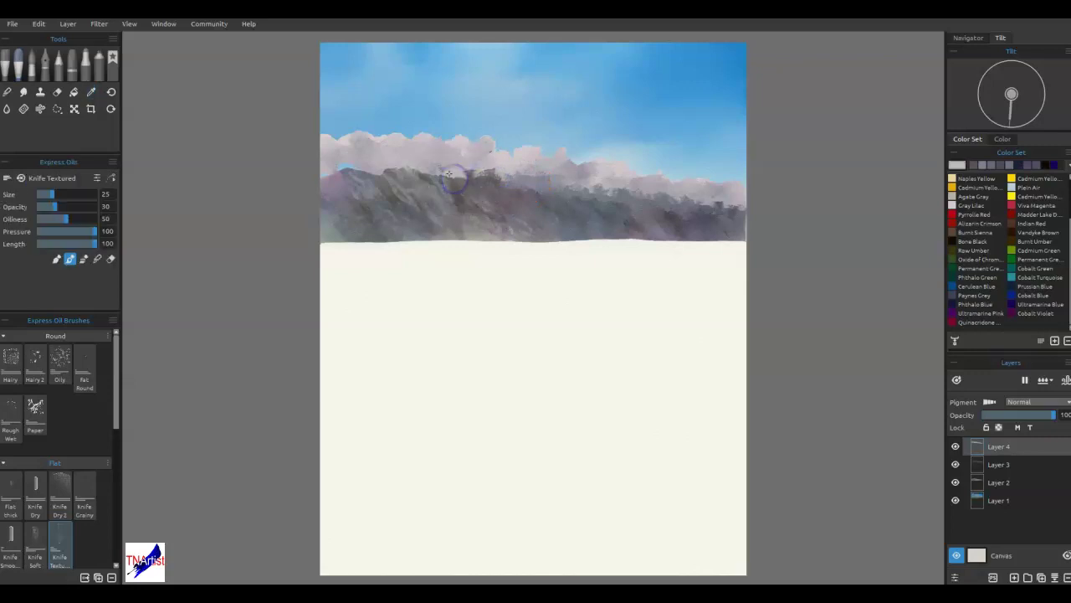
mouse_move(426, 169)
left_mouse_down()
mouse_move(494, 174)
mouse_move(496, 198)
mouse_move(674, 191)
mouse_move(621, 217)
left_mouse_up()
- Blend the cloud base into the mountain ridge along its full width to form a soft, misty transition
left_click(597, 193, "alt")
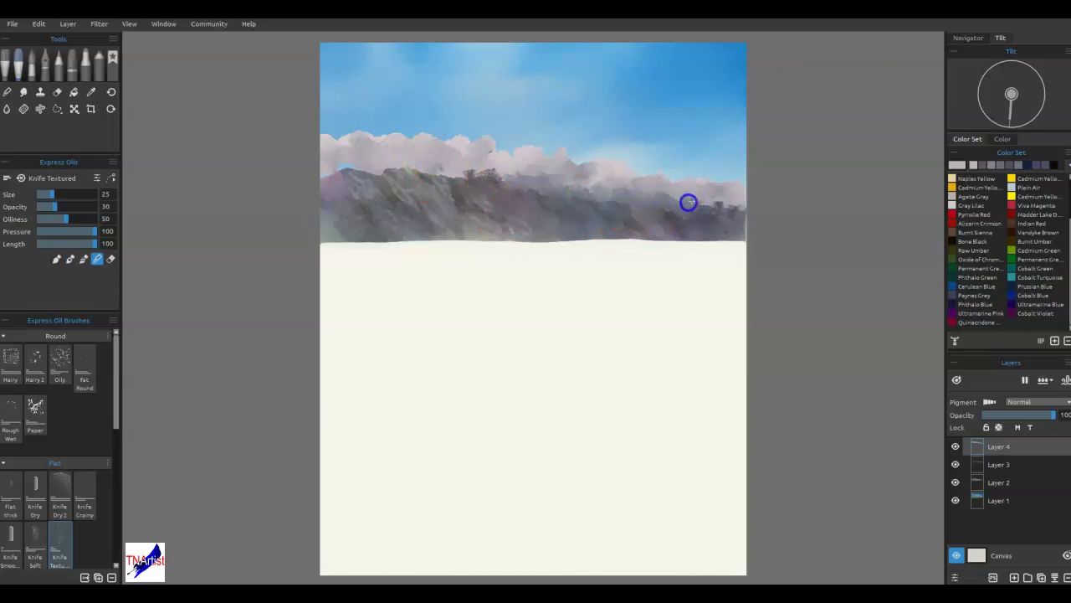
mouse_move(726, 207)
left_mouse_down()
mouse_move(678, 219)
mouse_move(736, 206)
mouse_move(659, 207)
left_mouse_up()
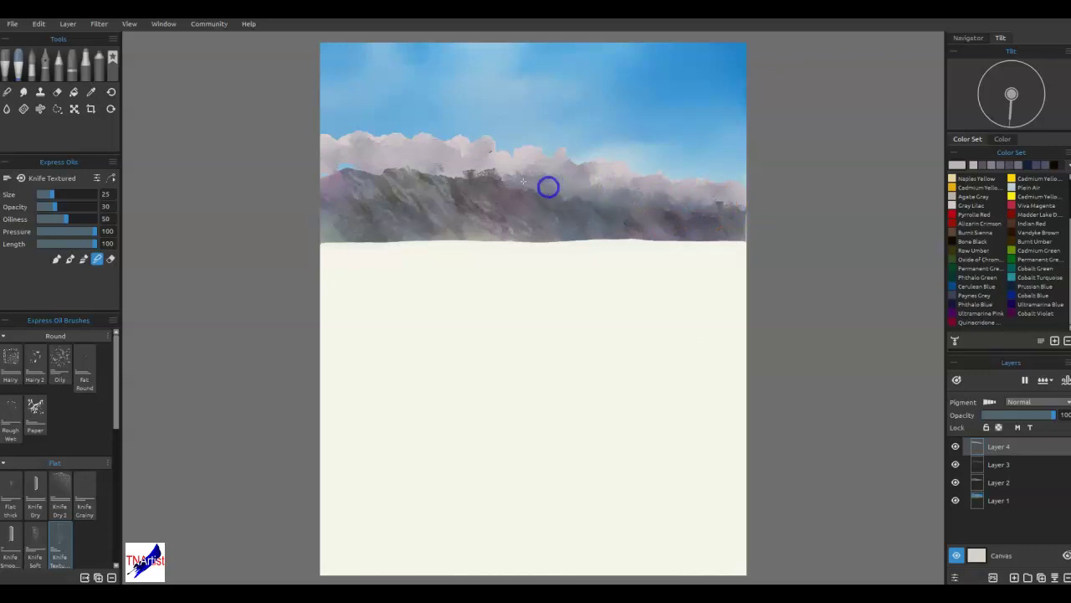
left_click(448, 170)
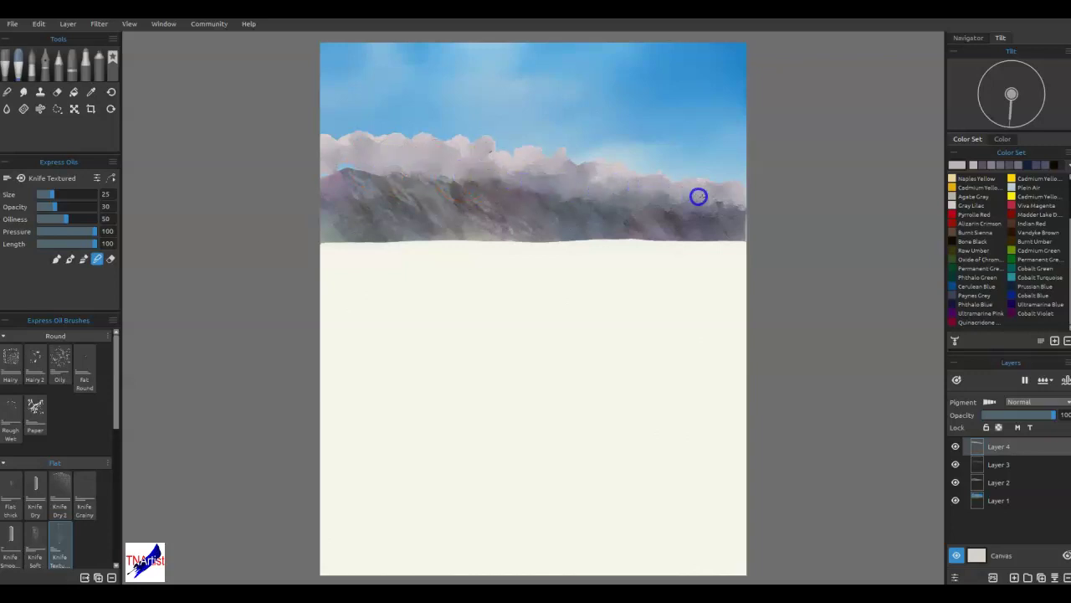
mouse_move(738, 200)
left_mouse_down()
mouse_move(679, 146)
mouse_move(644, 171)
mouse_move(579, 157)
mouse_move(507, 184)
mouse_move(404, 154)
left_mouse_up()
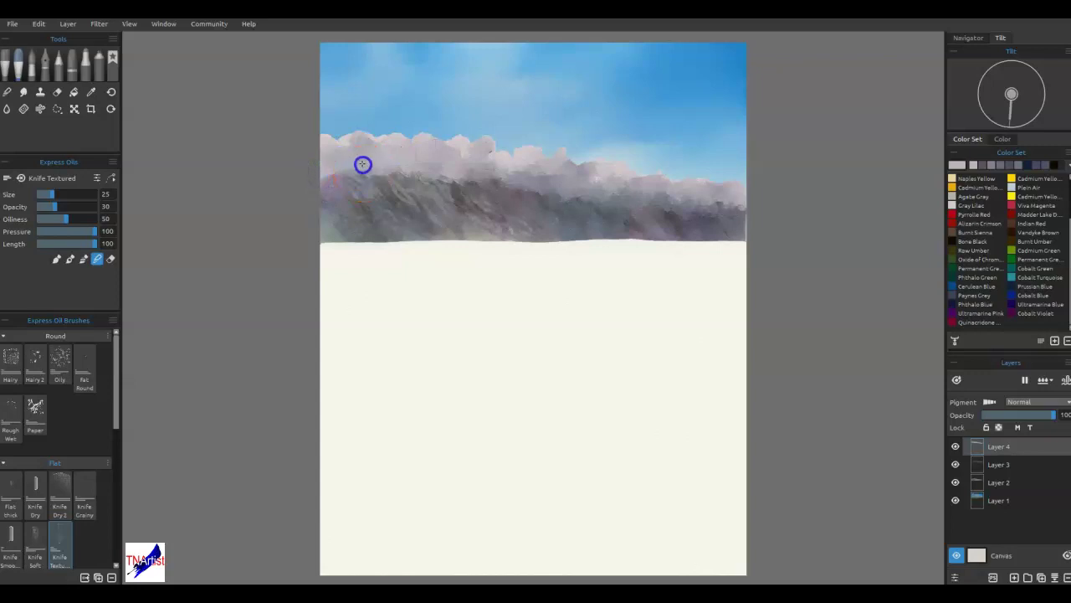
mouse_move(393, 179)
left_mouse_down()
mouse_move(351, 177)
mouse_move(395, 181)
mouse_move(436, 159)
mouse_move(456, 177)
left_mouse_up()
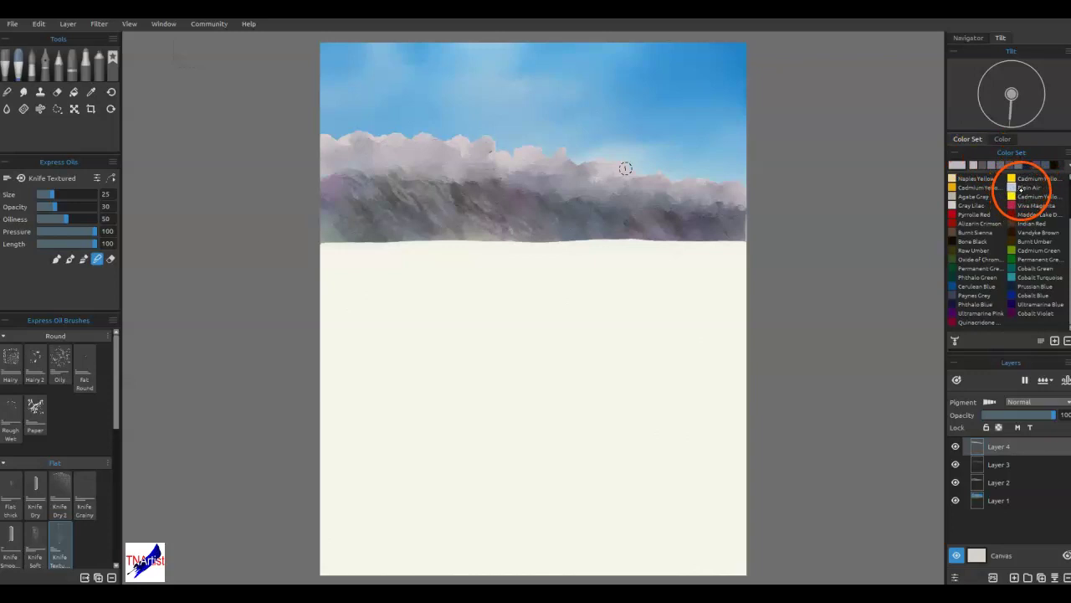
- Dab Plain Air blue-white highlights at brush size 14 along the cloud tops across the full width of the bank
left_click(1012, 188)
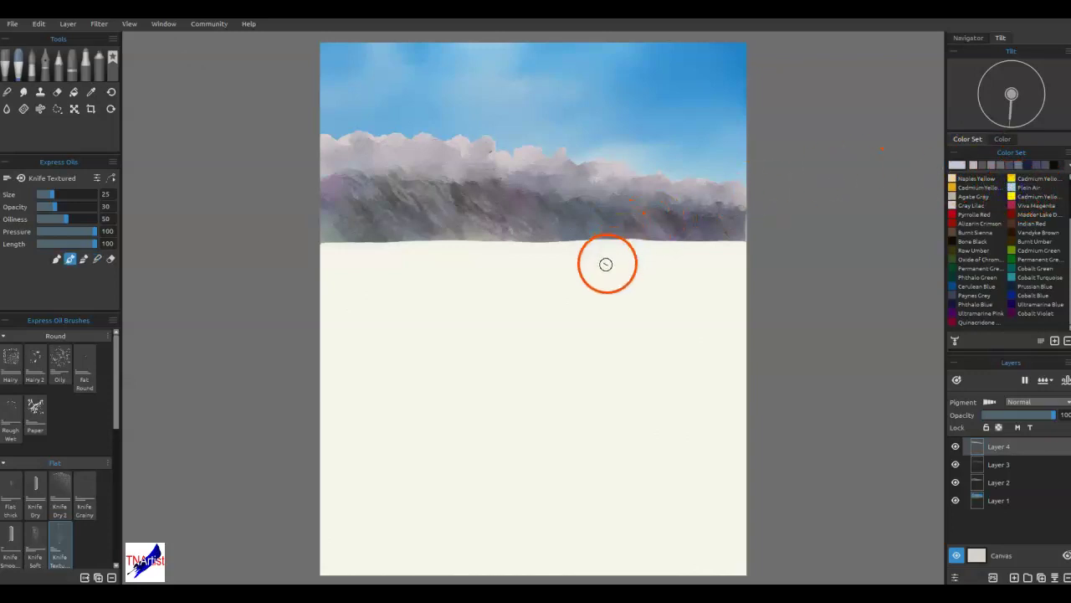
key("b")
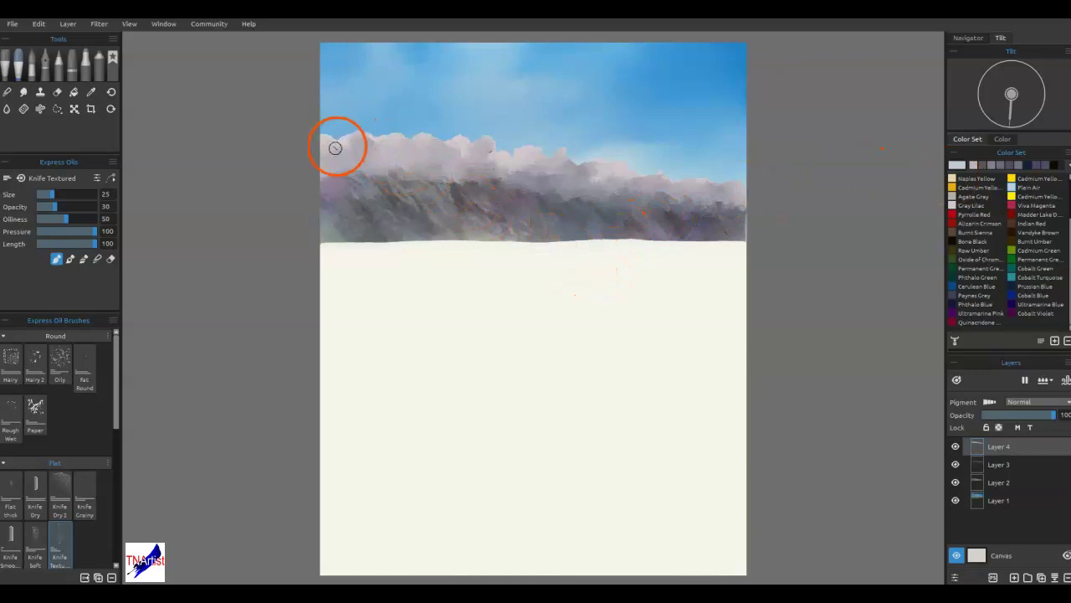
key("[")
key("[")
key("[")
key("[")
key("[")
key("[")
key("[")
key("[")
key("[")
key("[")
key("[")
left_click_drag(324, 137, 347, 140)
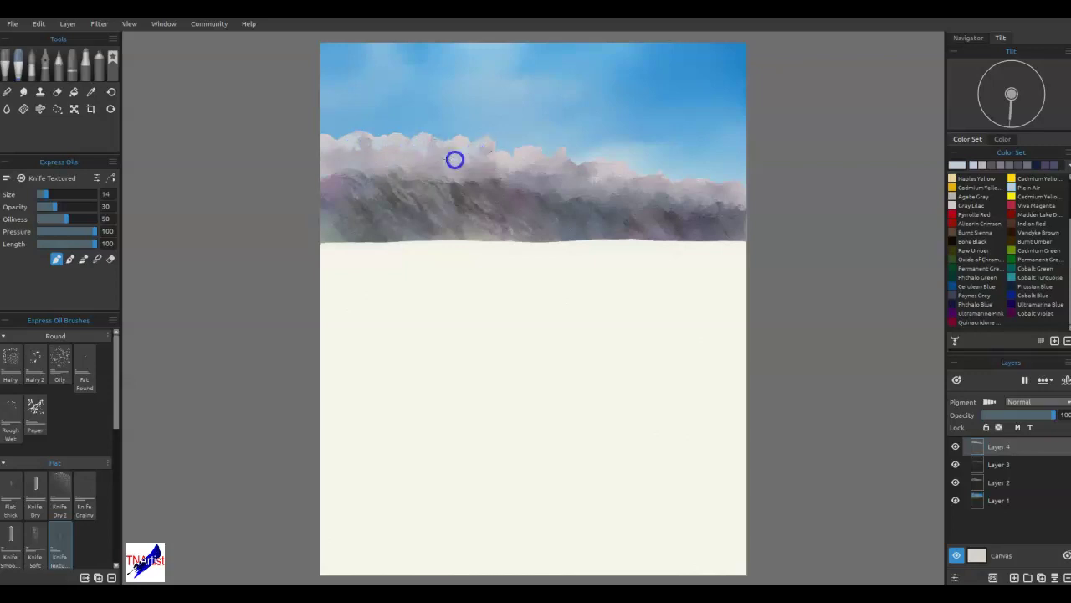
mouse_move(519, 152)
left_mouse_down()
mouse_move(528, 154)
mouse_move(519, 161)
left_mouse_up()
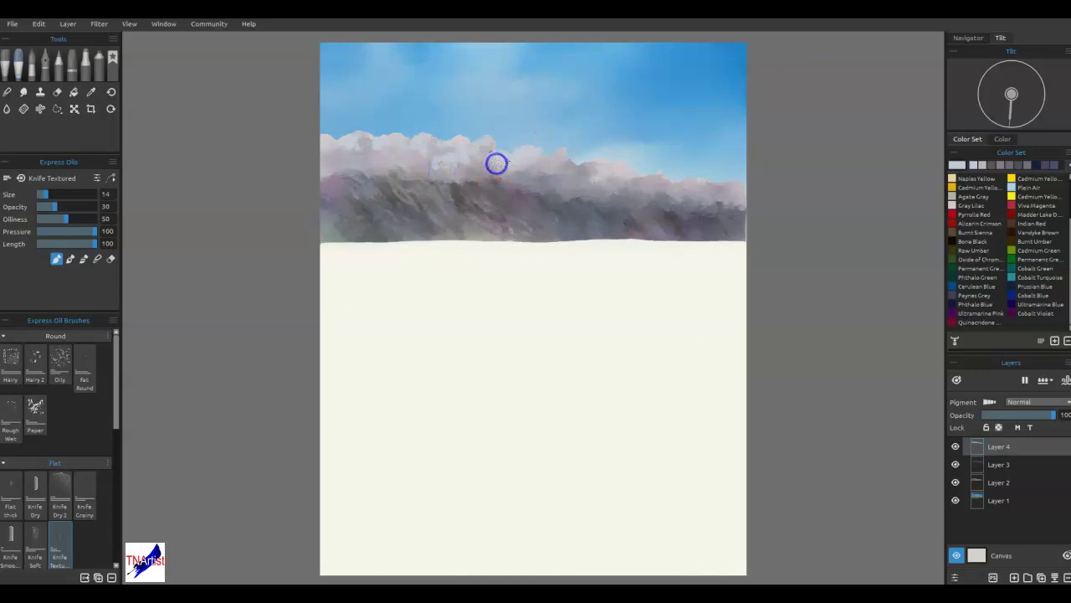
left_click(567, 158)
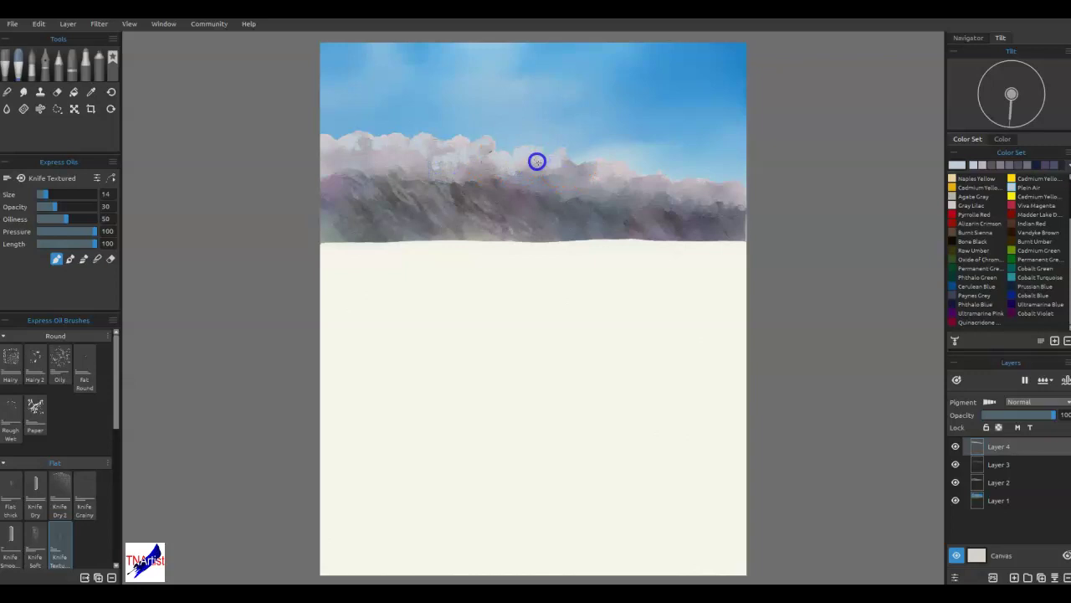
mouse_move(573, 157)
left_mouse_down()
mouse_move(582, 171)
mouse_move(726, 184)
left_mouse_up()
- Add more Plain Air highlights to the lower left part of the cloud bank and its middle puffs
left_click_drag(432, 138, 416, 149)
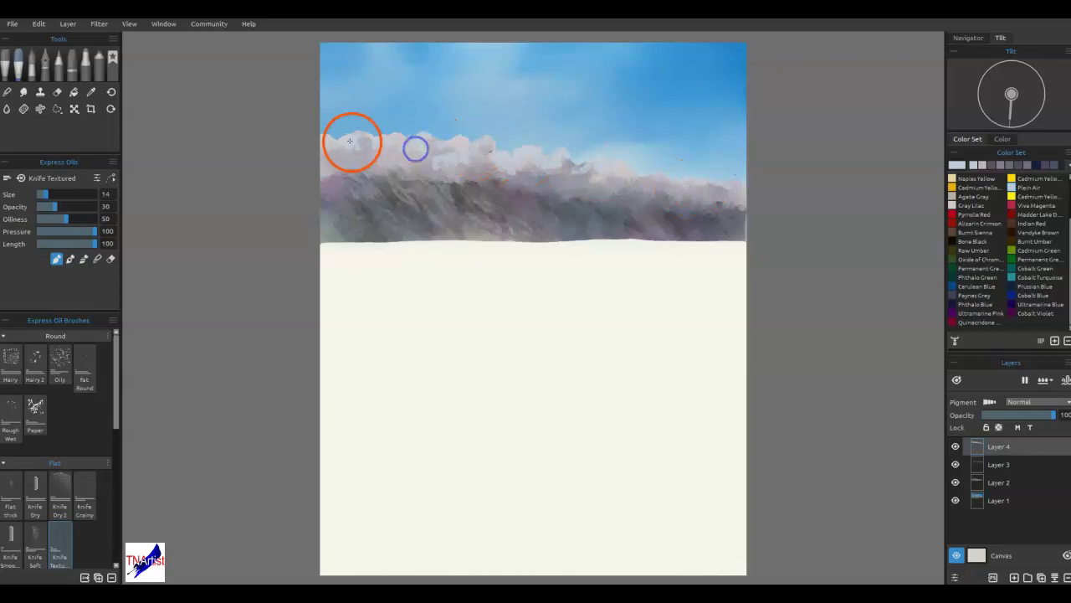
left_click_drag(339, 167, 357, 175)
left_click_drag(363, 176, 380, 163)
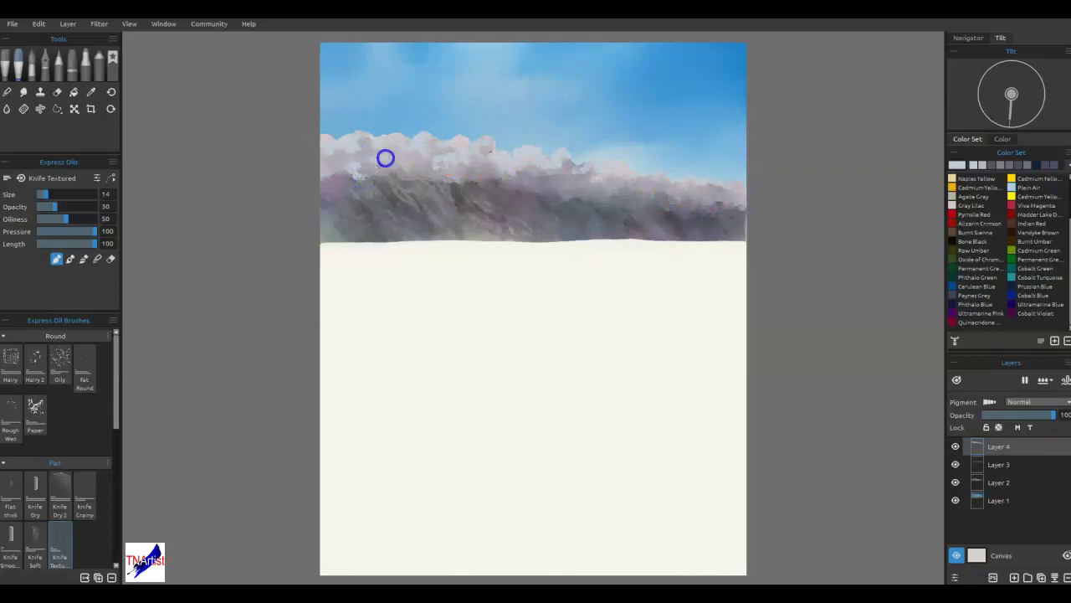
left_click_drag(453, 150, 463, 152)
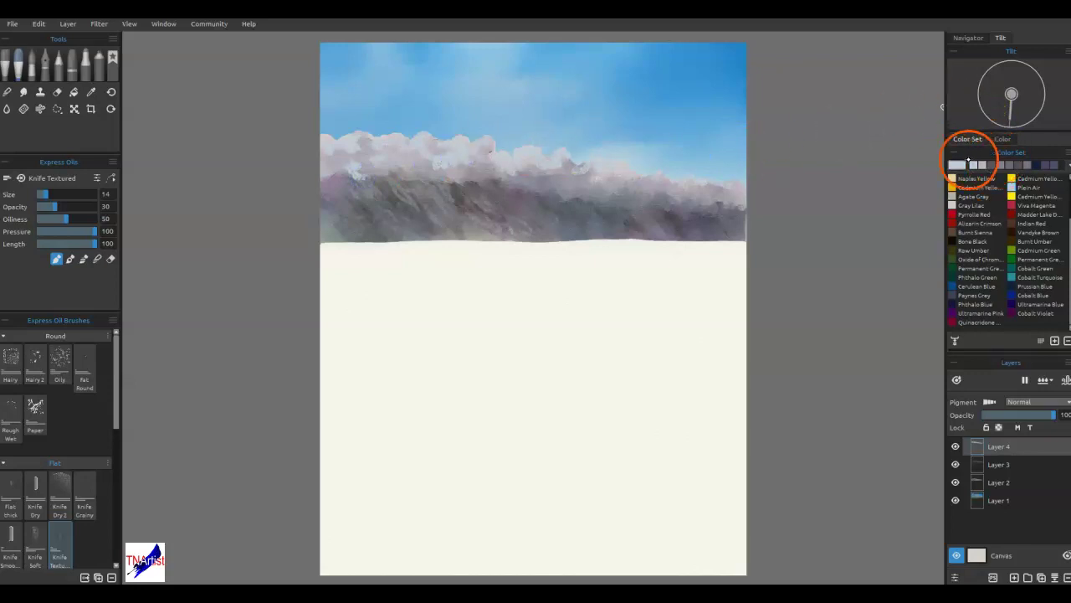
- Mix the near-white colour #e5e9ef and dab a bright highlight on the tall cloud puff left of centre
double_click(969, 157)
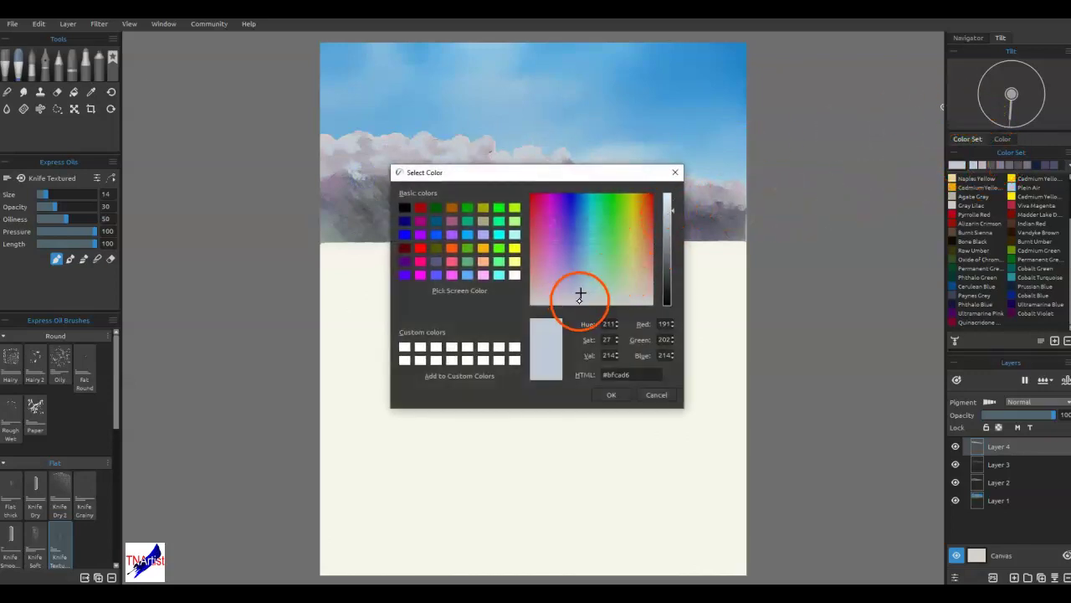
left_click_drag(580, 295, 578, 299)
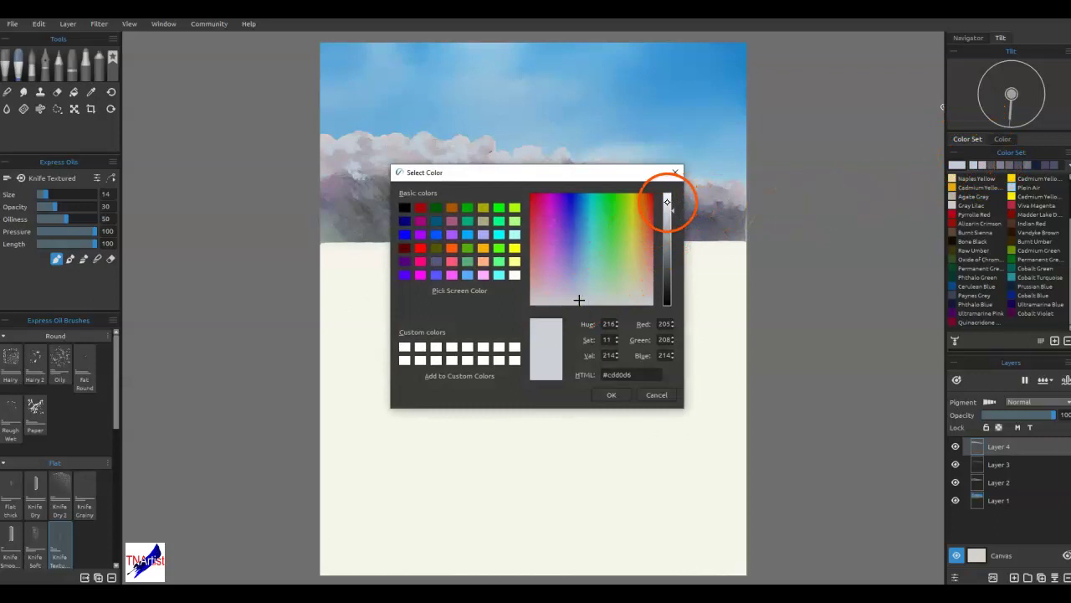
left_click(669, 200)
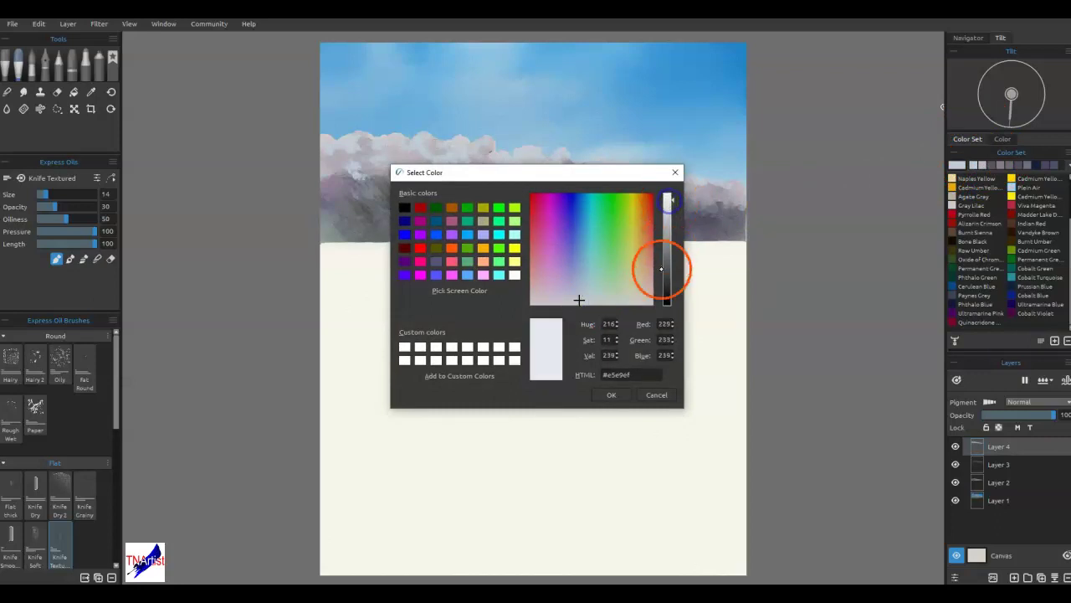
left_click(618, 394)
mouse_move(455, 144)
left_mouse_down()
mouse_move(442, 159)
mouse_move(418, 148)
mouse_move(404, 155)
mouse_move(282, 239)
left_mouse_up()
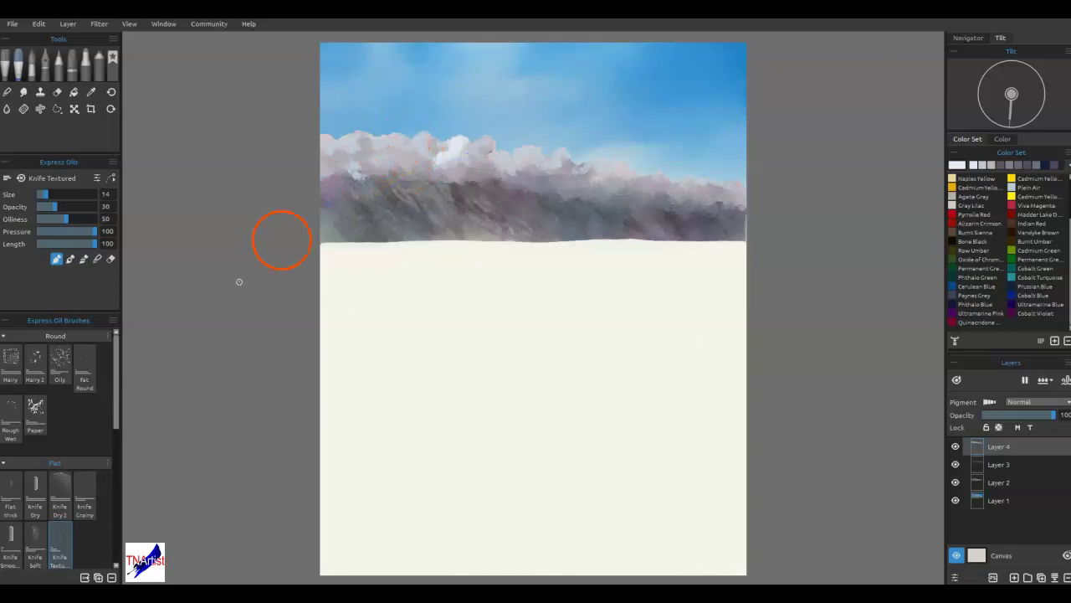
- With the Knife Smooth 2 brush at opacity 39, paint near-white highlights on the leftmost cloud tops
left_click(21, 535)
mouse_move(456, 139)
left_mouse_down()
mouse_move(437, 158)
mouse_move(416, 138)
mouse_move(411, 148)
mouse_move(391, 140)
left_mouse_up()
left_click_drag(50, 207, 59, 206)
left_click_drag(383, 159, 354, 134)
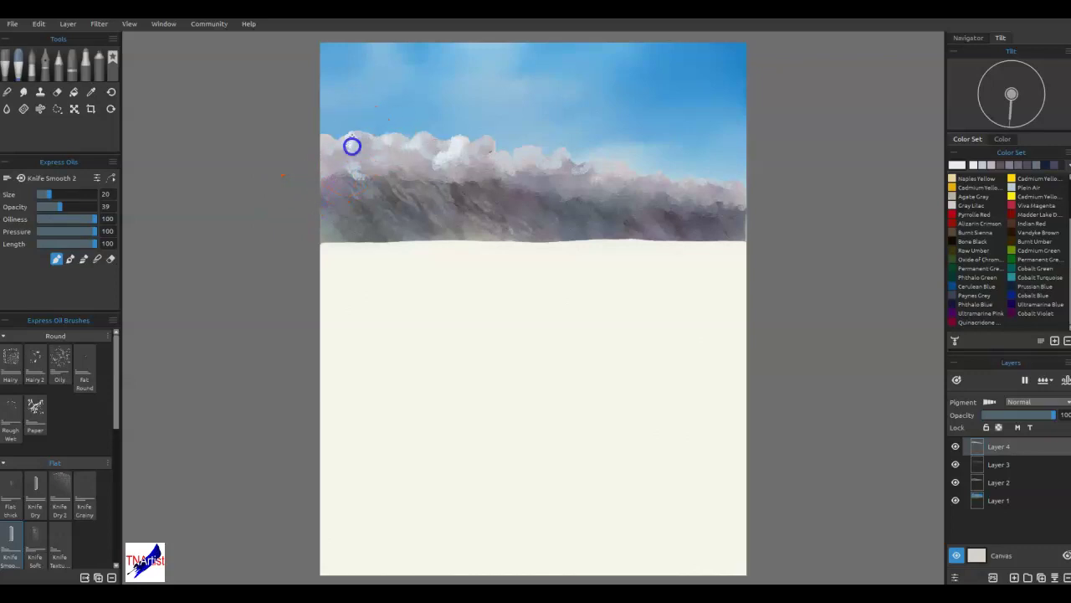
mouse_move(339, 144)
left_mouse_down()
mouse_move(581, 155)
mouse_move(573, 178)
mouse_move(463, 140)
left_mouse_up()
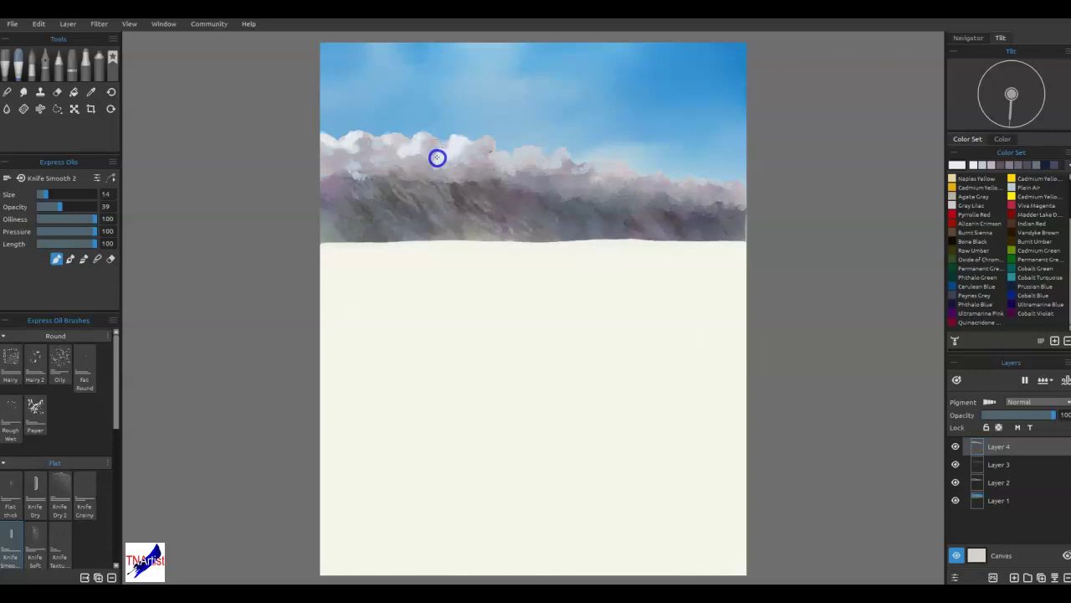
- Continue the near-white highlights along the cloud tops from the central puff towards the descending right side
left_click_drag(477, 154, 484, 143)
mouse_move(485, 137)
left_mouse_down()
mouse_move(519, 115)
mouse_move(540, 175)
mouse_move(521, 150)
mouse_move(532, 146)
left_mouse_up()
mouse_move(503, 157)
left_mouse_down()
mouse_move(562, 163)
mouse_move(602, 136)
mouse_move(591, 158)
mouse_move(557, 154)
left_mouse_up()
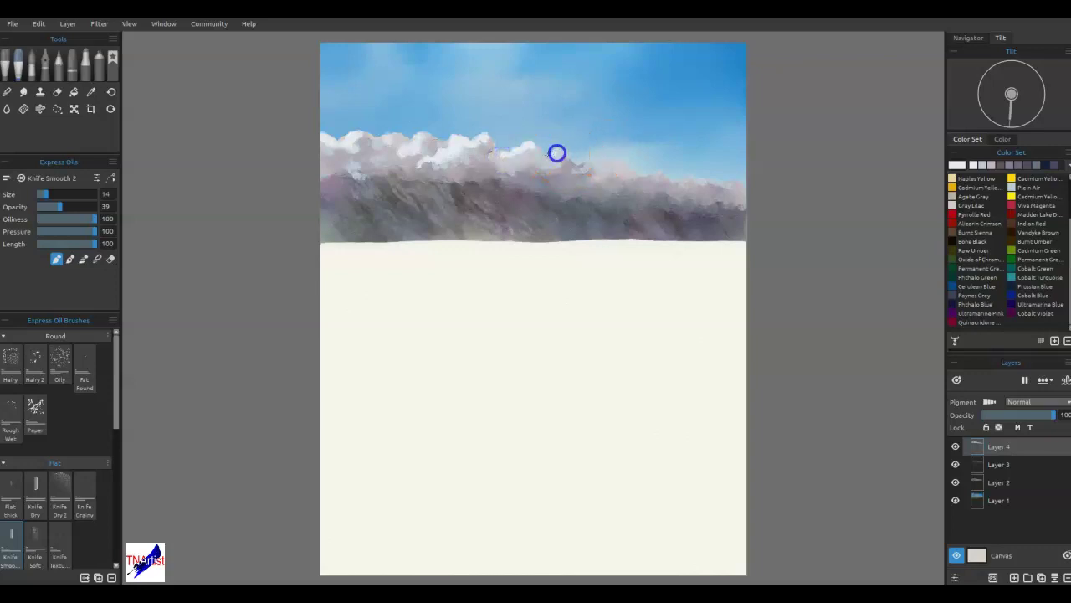
left_click_drag(558, 155, 591, 162)
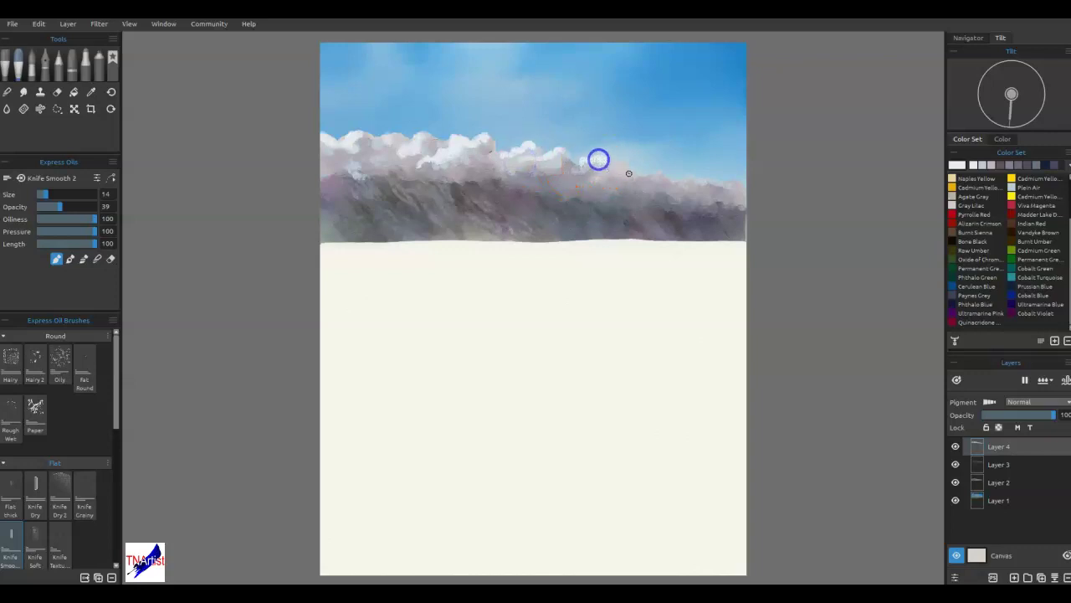
mouse_move(639, 178)
left_mouse_down()
mouse_move(653, 175)
mouse_move(640, 178)
left_mouse_up()
- Add near-white accents to the lower left clouds, the central puffs and the far right end of the bank
mouse_move(383, 134)
left_mouse_down()
mouse_move(388, 106)
mouse_move(374, 159)
left_mouse_up()
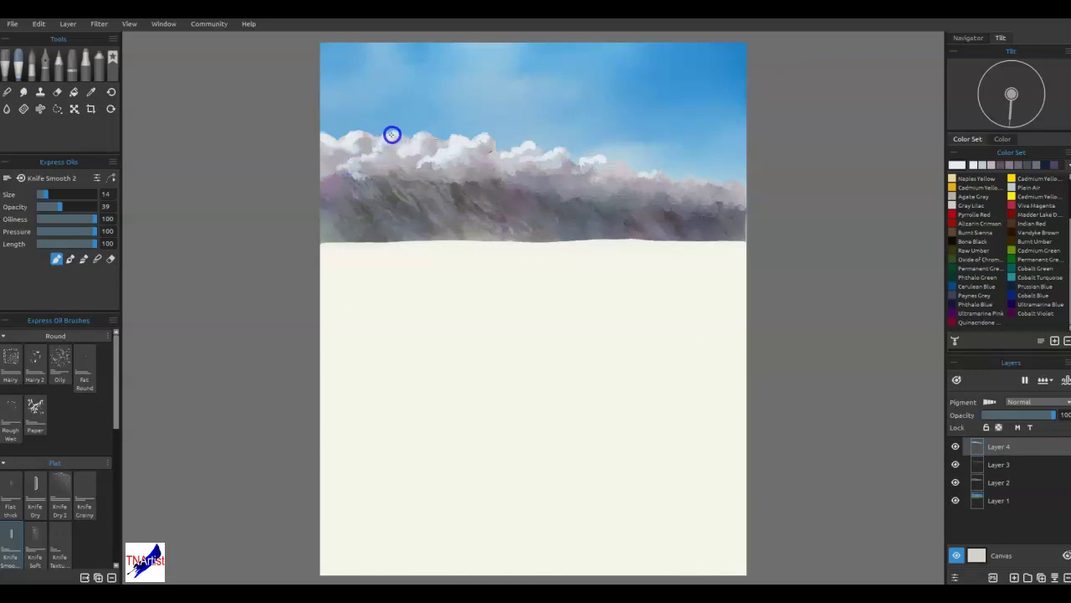
mouse_move(470, 167)
left_mouse_down()
mouse_move(632, 166)
mouse_move(657, 183)
mouse_move(657, 174)
mouse_move(683, 174)
mouse_move(693, 185)
mouse_move(666, 179)
mouse_move(745, 177)
left_mouse_up()
left_click_drag(475, 149, 487, 143)
- Blend the near-white highlights into soft, rounded cloud puffs across the bank
mouse_move(436, 159)
left_mouse_down()
mouse_move(476, 160)
mouse_move(449, 159)
left_mouse_up()
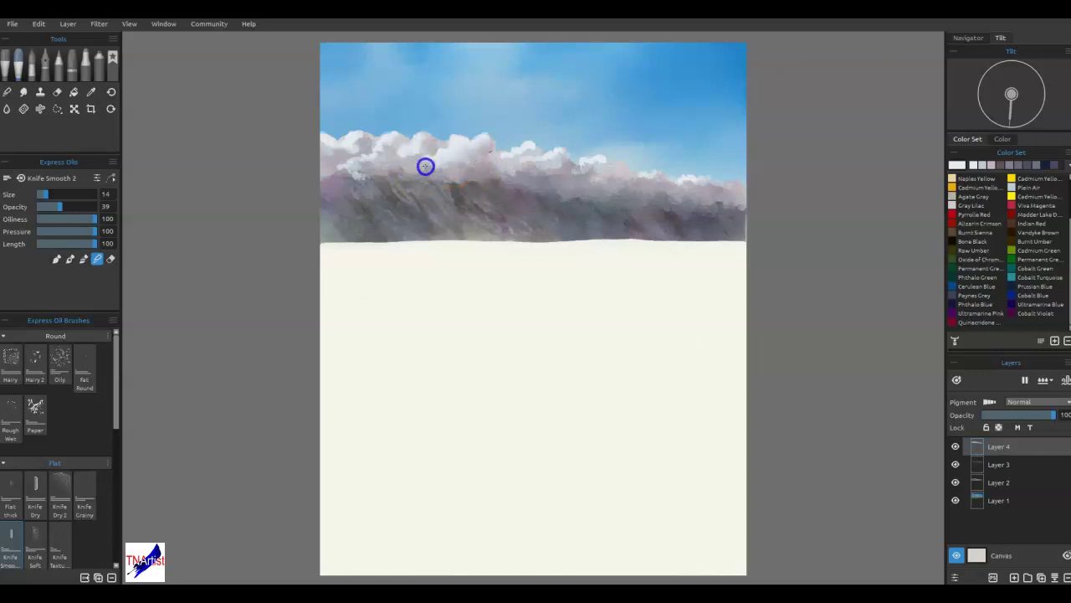
left_click(425, 139)
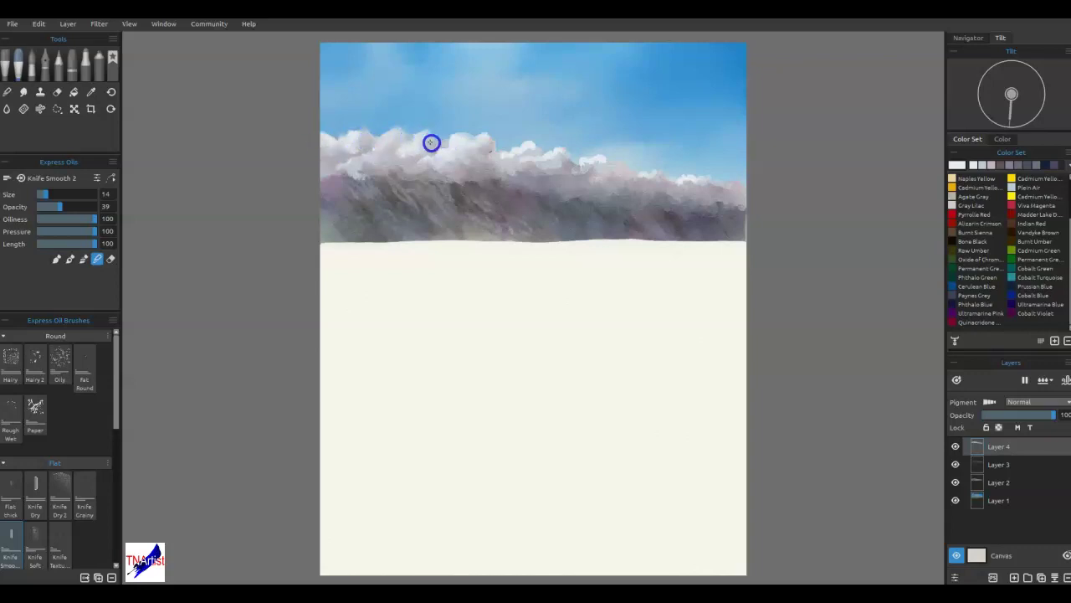
left_click_drag(479, 137, 493, 140)
left_click_drag(555, 164, 578, 170)
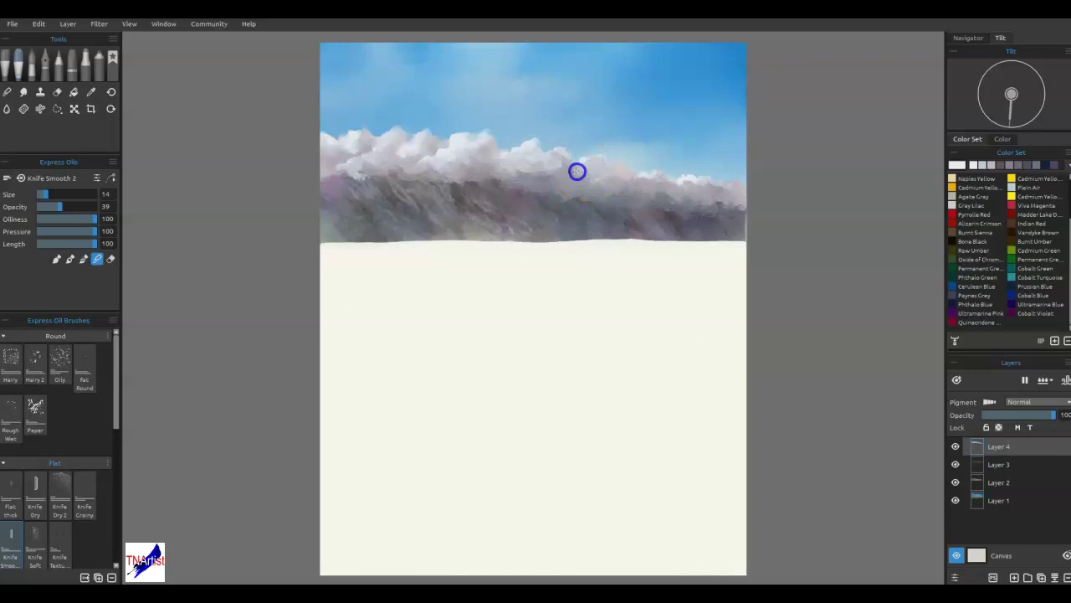
mouse_move(655, 177)
left_mouse_down()
mouse_move(681, 189)
mouse_move(707, 183)
mouse_move(622, 193)
left_mouse_up()
- Blend the lower edge of the clouds down into the mountain slopes from the left side to the centre
mouse_move(635, 285)
left_mouse_down()
mouse_move(596, 216)
mouse_move(500, 247)
mouse_move(501, 184)
mouse_move(467, 187)
mouse_move(460, 173)
mouse_move(480, 186)
mouse_move(470, 167)
mouse_move(454, 174)
mouse_move(481, 195)
mouse_move(460, 176)
left_mouse_up()
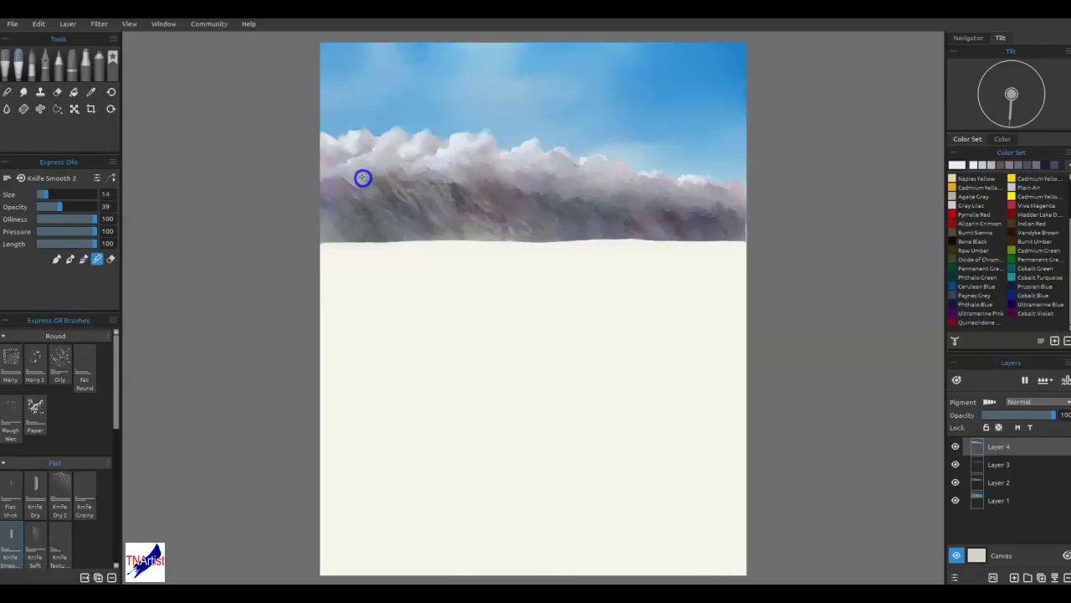
left_click_drag(468, 181, 470, 214)
left_click_drag(428, 166, 426, 218)
mouse_move(474, 178)
left_mouse_down()
mouse_move(706, 214)
mouse_move(445, 240)
mouse_move(459, 218)
mouse_move(529, 190)
mouse_move(598, 228)
left_mouse_up()
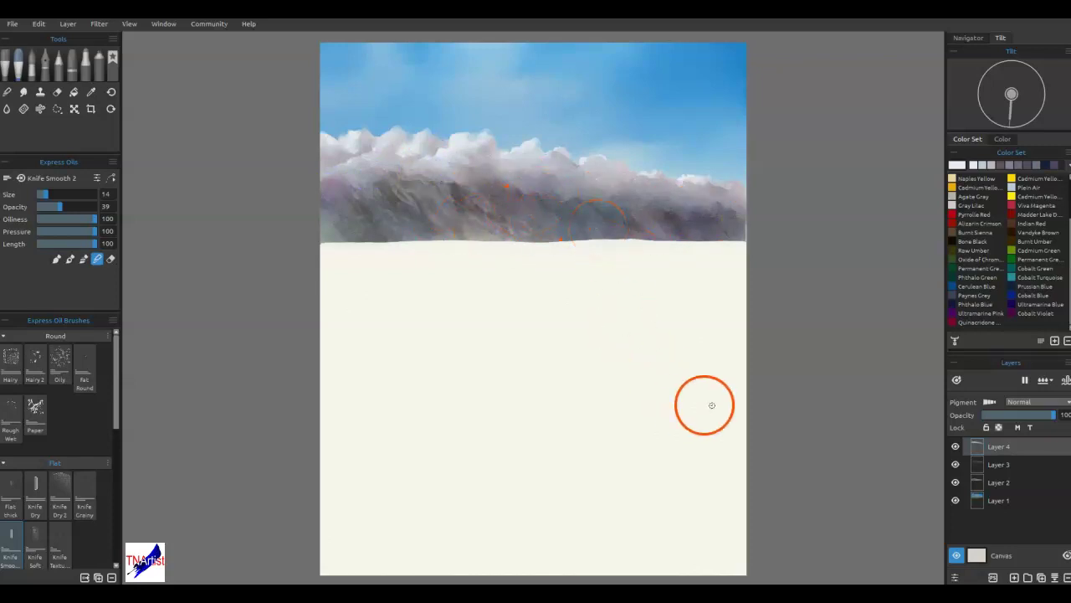
- Duplicate Layer 3 to deepen the mountain shadows and set the copy's opacity to 42
left_click(1023, 466)
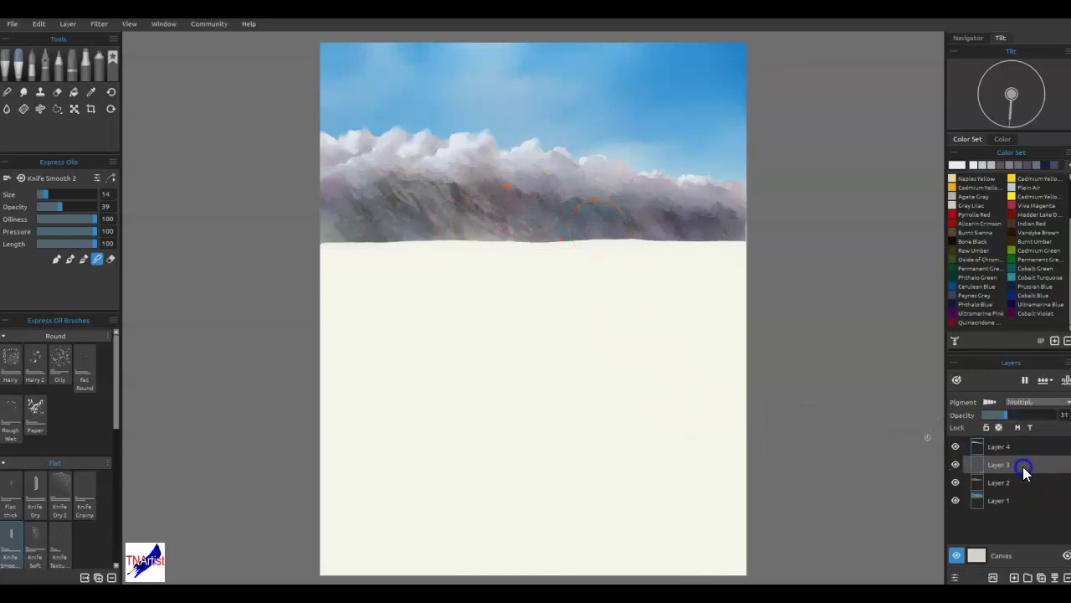
left_click(1041, 578)
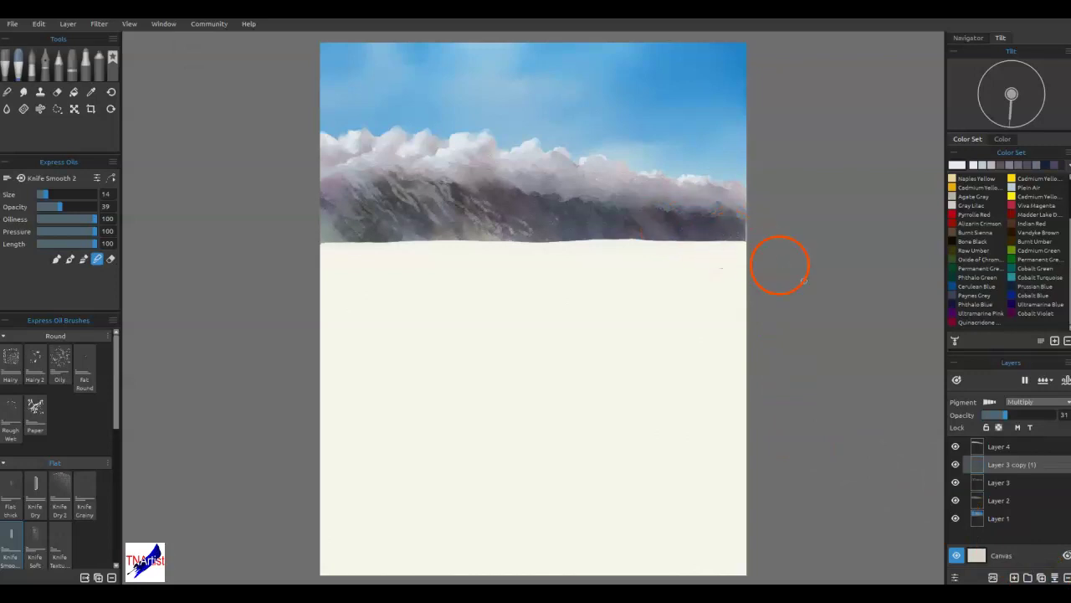
left_click_drag(1009, 418, 1023, 443)
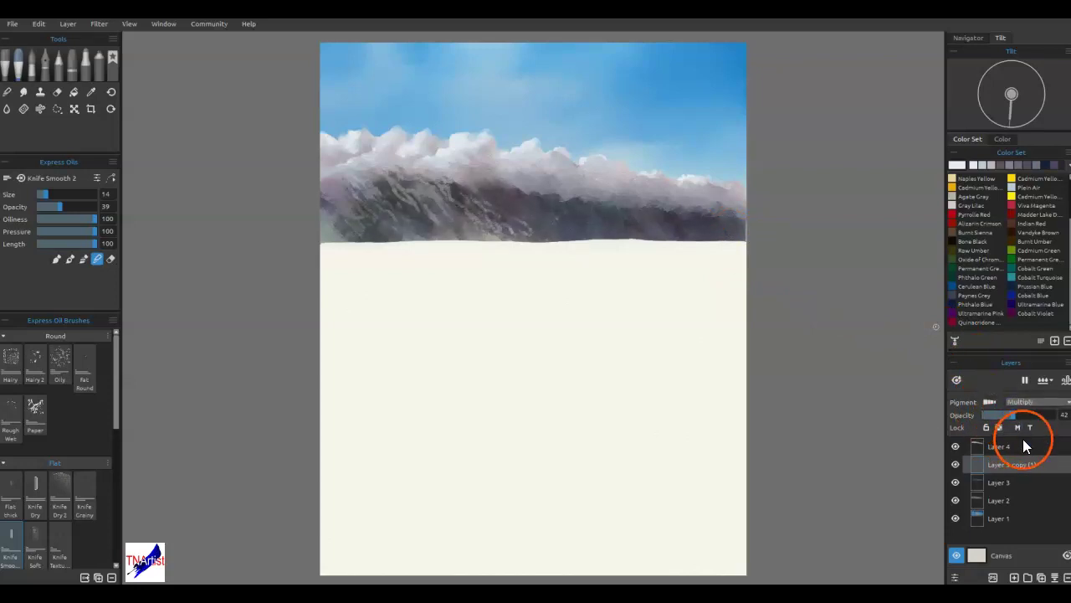
- Duplicate Layer 2 to strengthen the mountains and set the opacity of Layer 4 to 96
left_click(999, 500)
left_click(1043, 577)
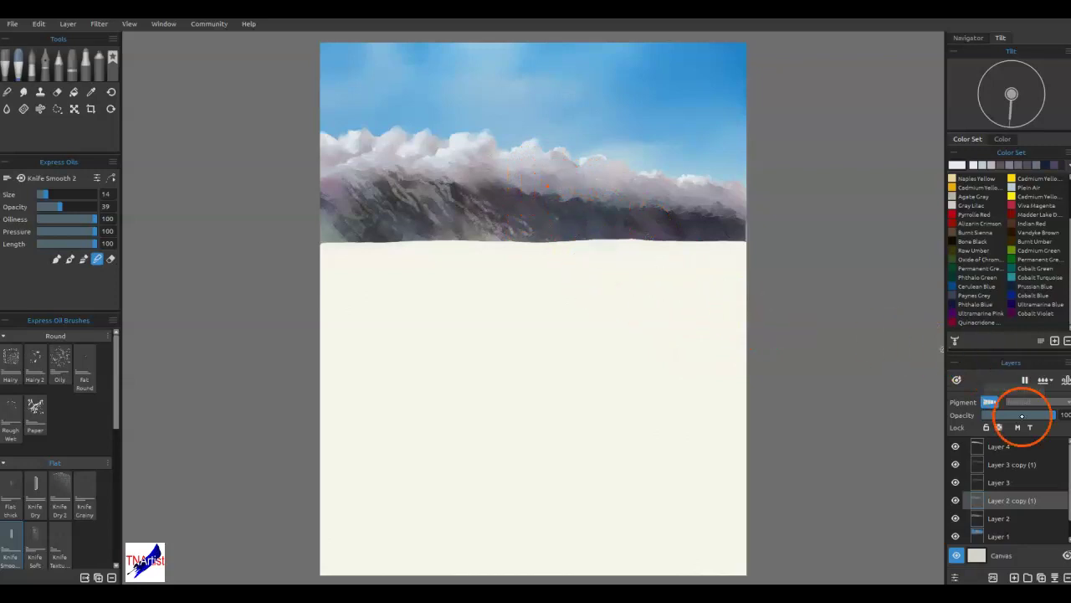
left_click(1029, 446)
left_click_drag(1042, 416, 1044, 415)
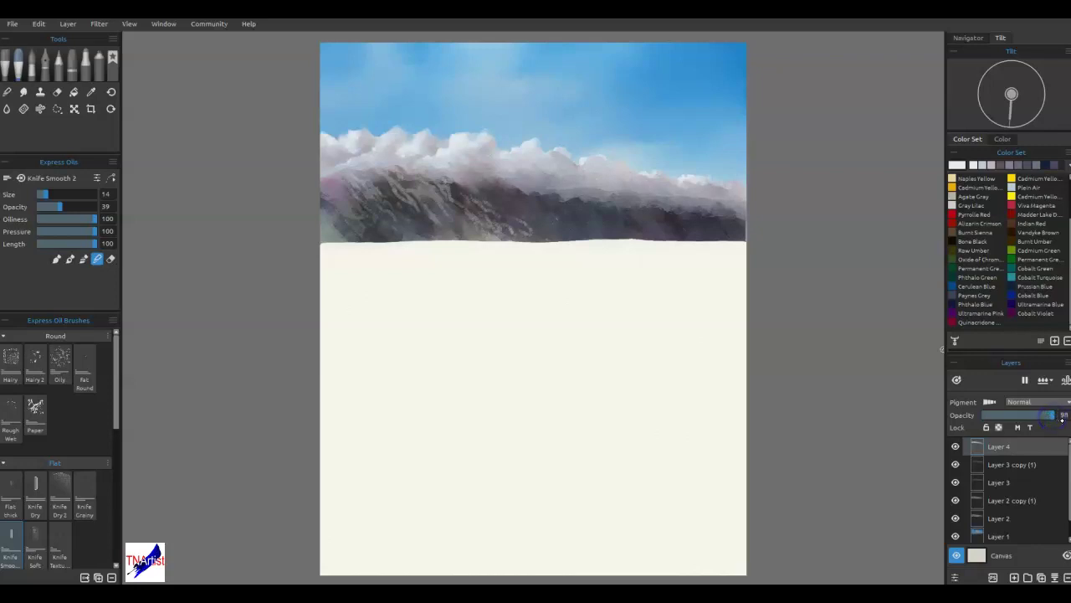
left_click_drag(1059, 415, 1052, 416)
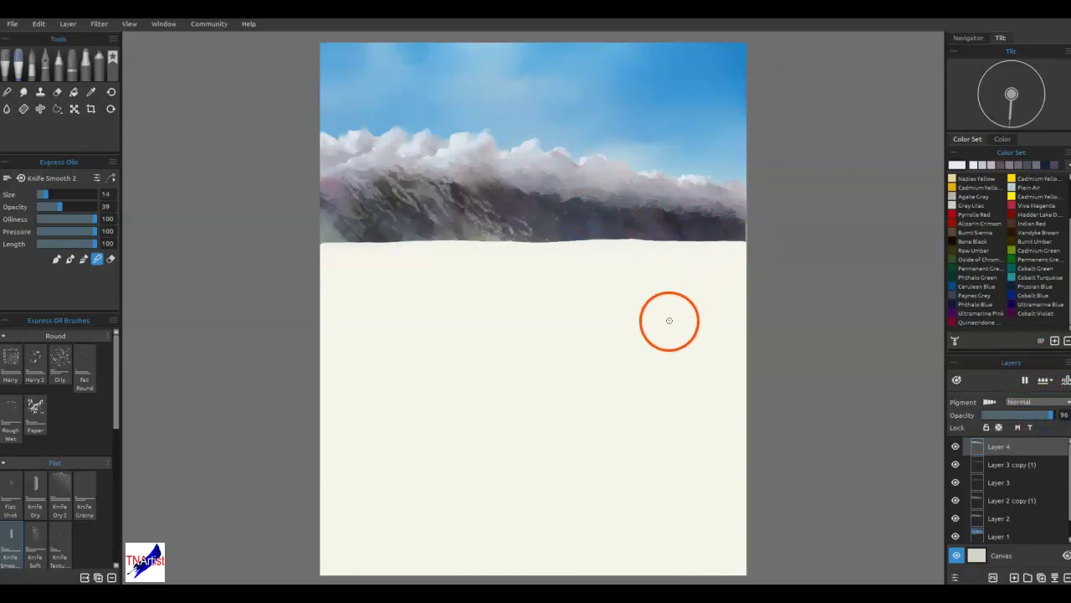
- On Layer 4, blend the cloud base over the darkened mountain ridge along its width using brush size 25
key("]")
mouse_move(582, 199)
left_mouse_down()
mouse_move(555, 189)
mouse_move(604, 195)
mouse_move(585, 183)
mouse_move(610, 207)
mouse_move(575, 177)
mouse_move(598, 201)
mouse_move(581, 189)
mouse_move(602, 189)
mouse_move(559, 186)
left_mouse_up()
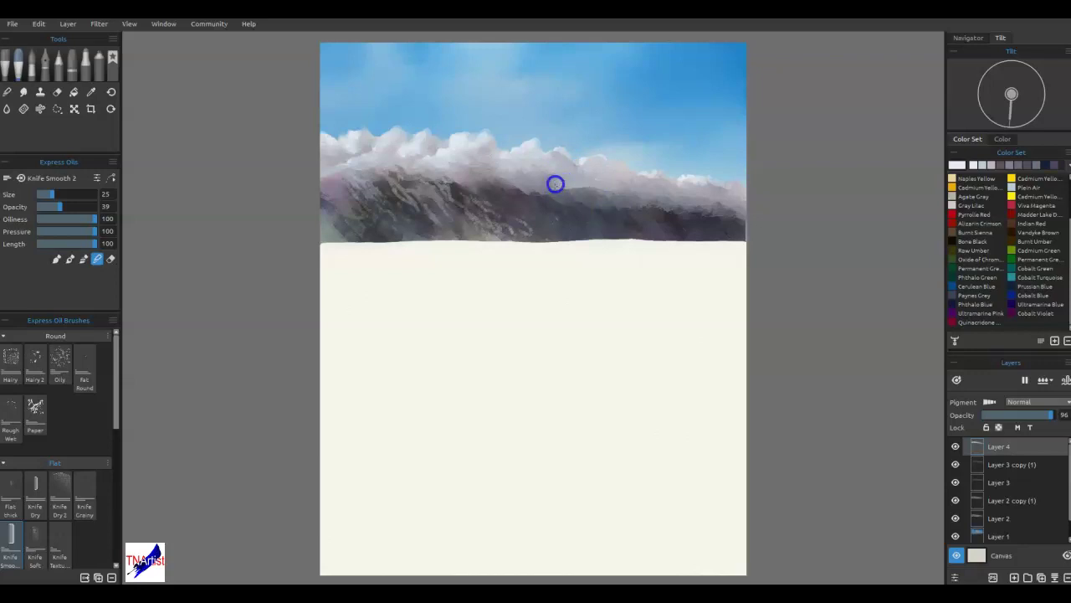
left_click_drag(519, 191, 518, 121)
mouse_move(673, 178)
left_mouse_down()
mouse_move(663, 210)
mouse_move(679, 201)
mouse_move(722, 223)
left_mouse_up()
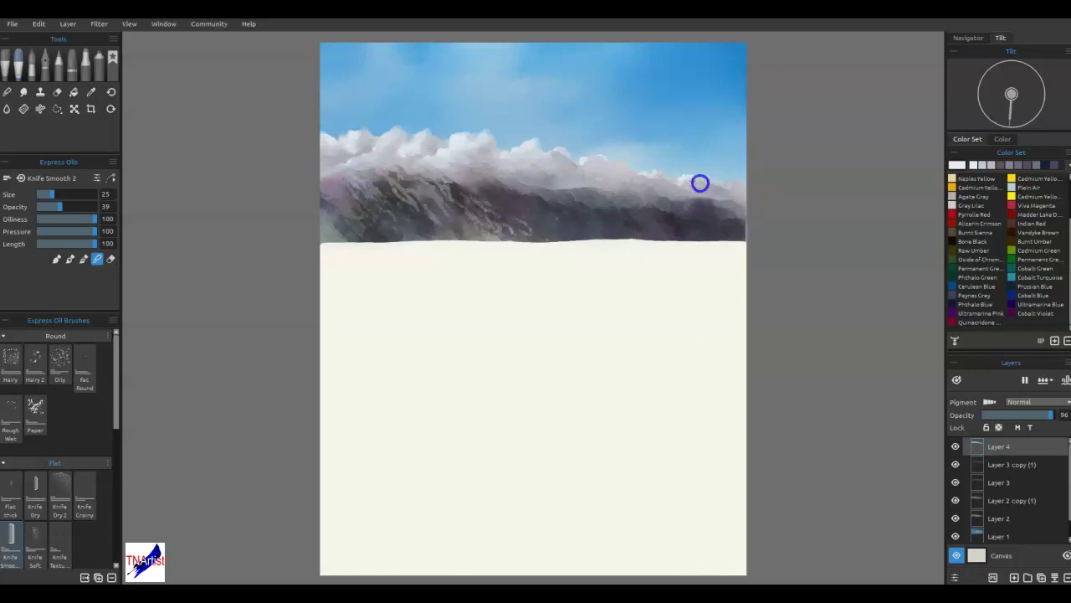
left_click_drag(592, 206, 653, 207)
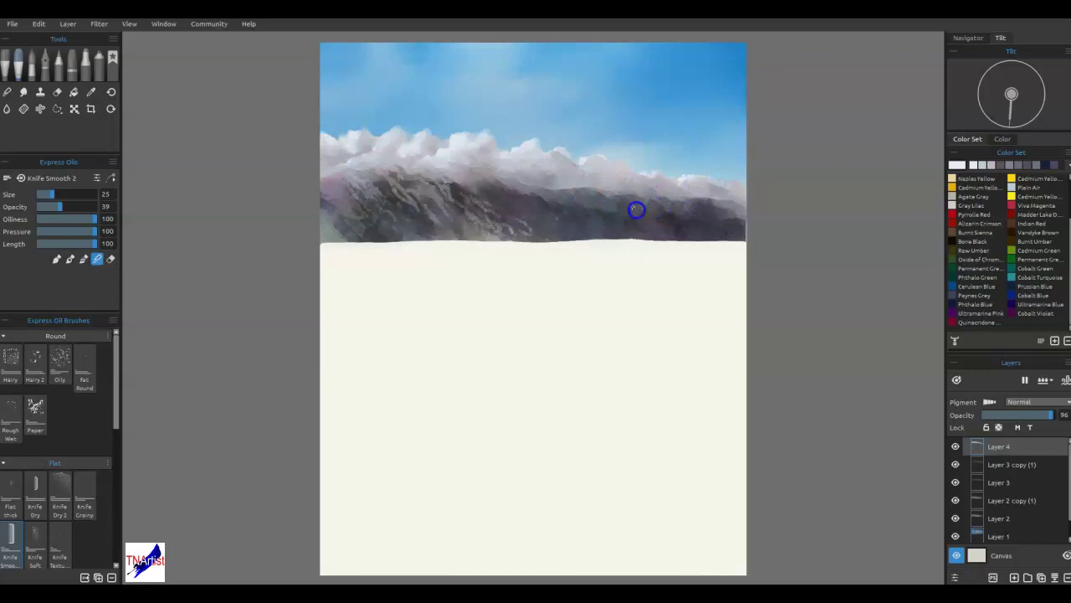
mouse_move(558, 215)
left_mouse_down()
mouse_move(484, 178)
mouse_move(421, 155)
left_mouse_up()
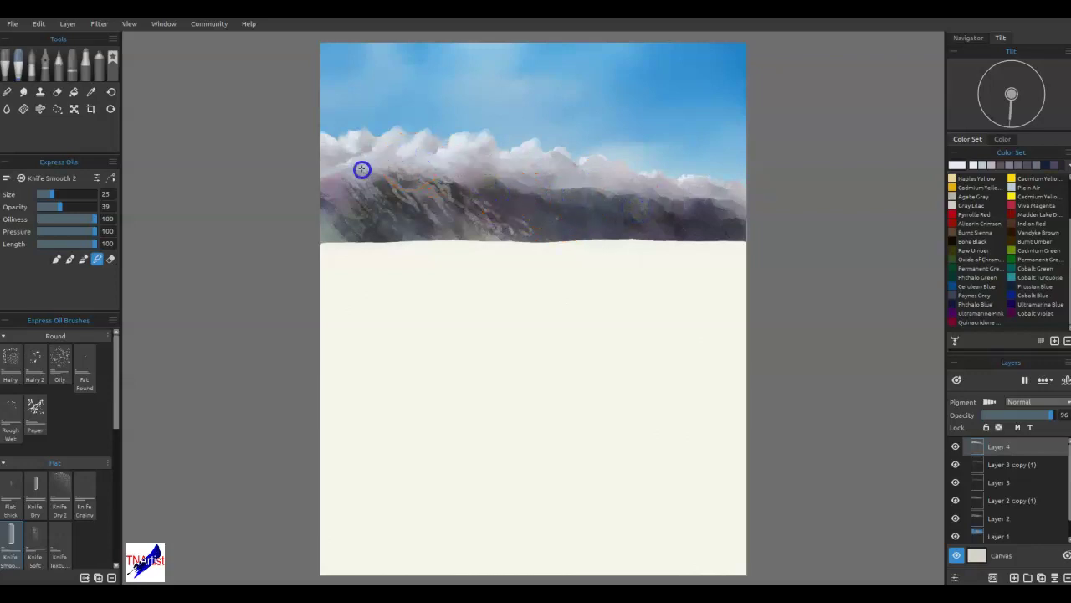
mouse_move(348, 170)
left_mouse_down()
mouse_move(337, 197)
mouse_move(393, 210)
mouse_move(398, 173)
mouse_move(433, 181)
left_mouse_up()
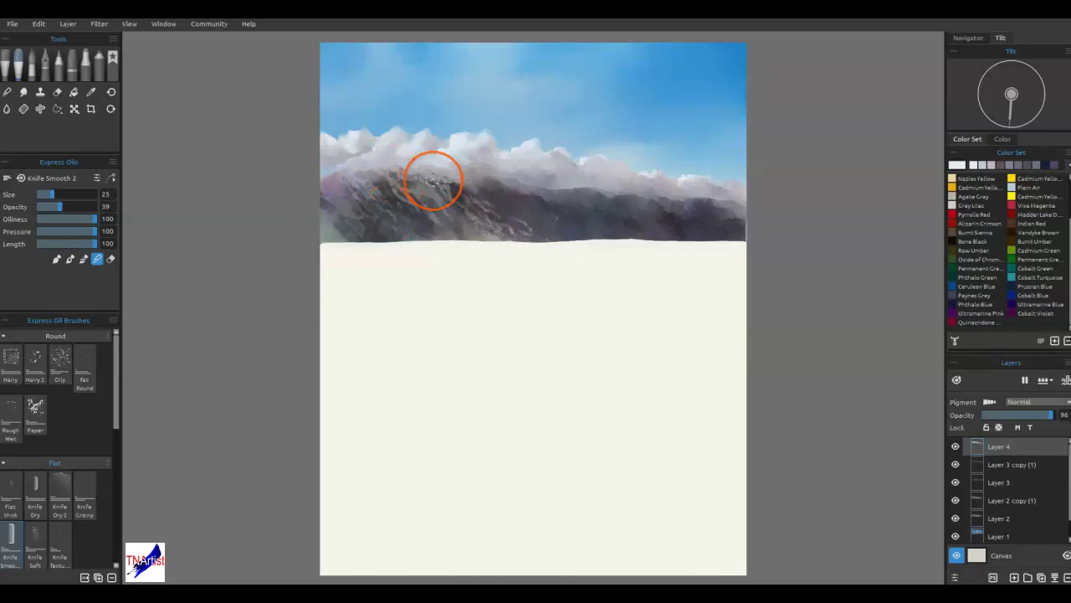
- On Layer 3 copy (1), smooth the mountain shadows across the central and right-hand slopes with the Knife Smooth 2 brush
left_click(1010, 465)
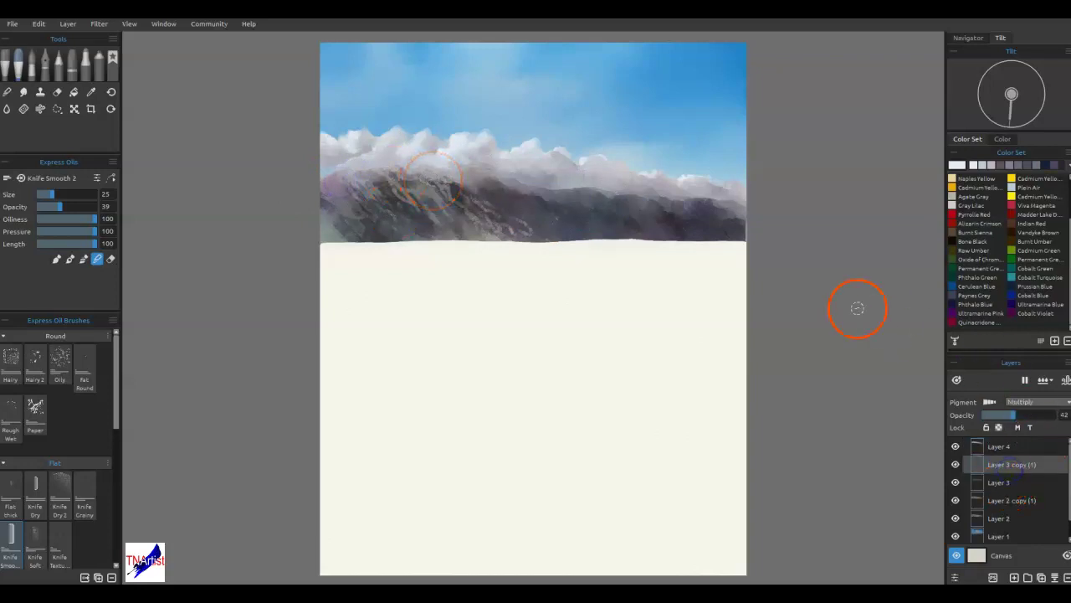
left_click_drag(478, 205, 515, 215)
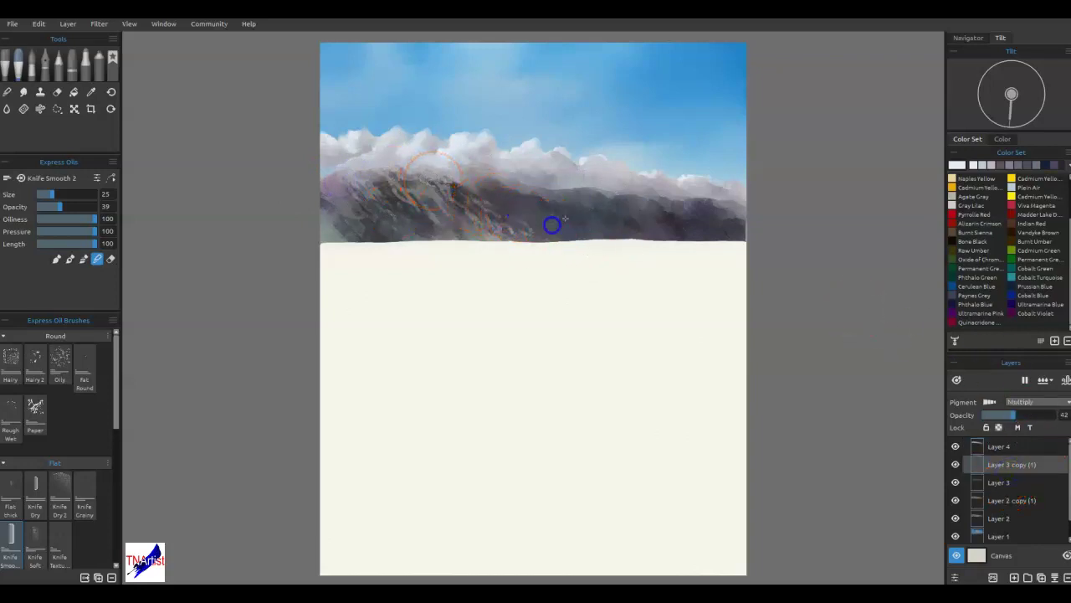
left_click_drag(591, 202, 519, 220)
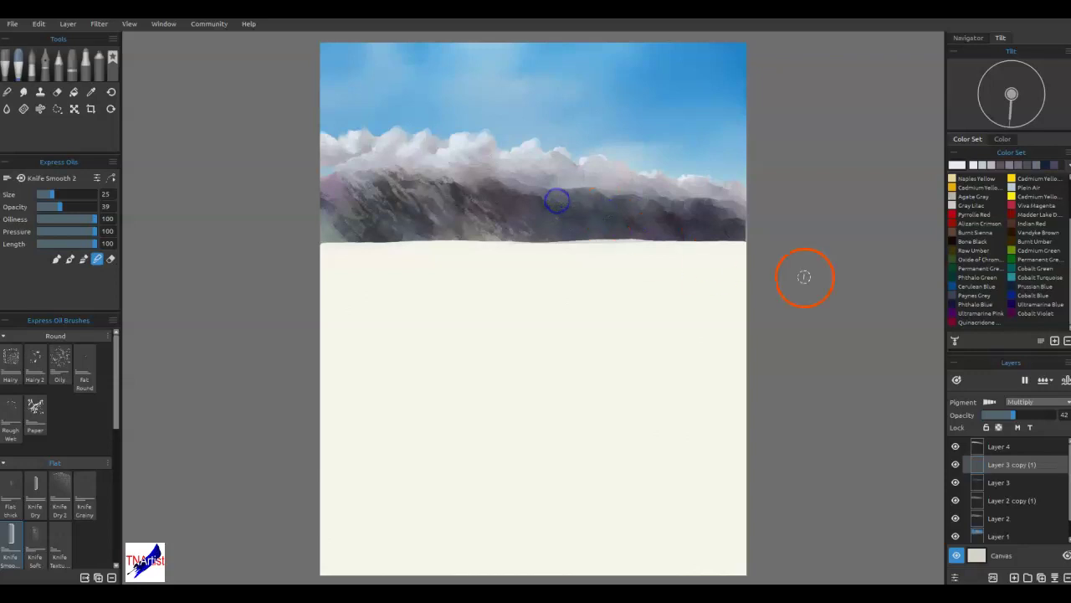
- Turn on pigment mixing for Layer 4 and blend the cloud base over the ridge from the centre to the left side
left_click(1002, 447)
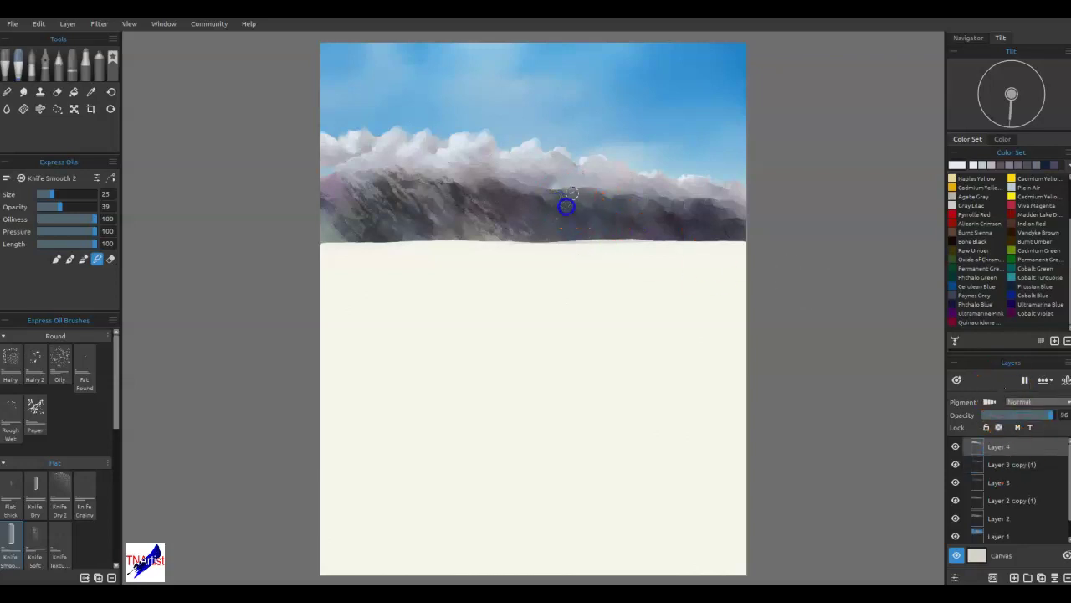
left_click(991, 403)
left_click_drag(551, 194, 546, 177)
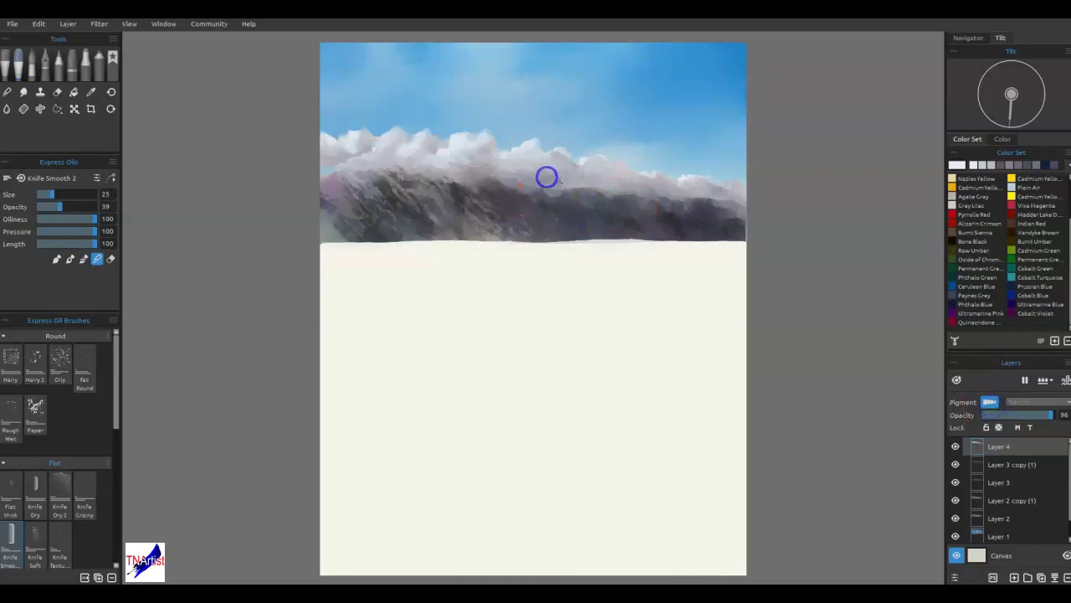
left_click_drag(512, 183, 519, 180)
left_click_drag(466, 156, 330, 161)
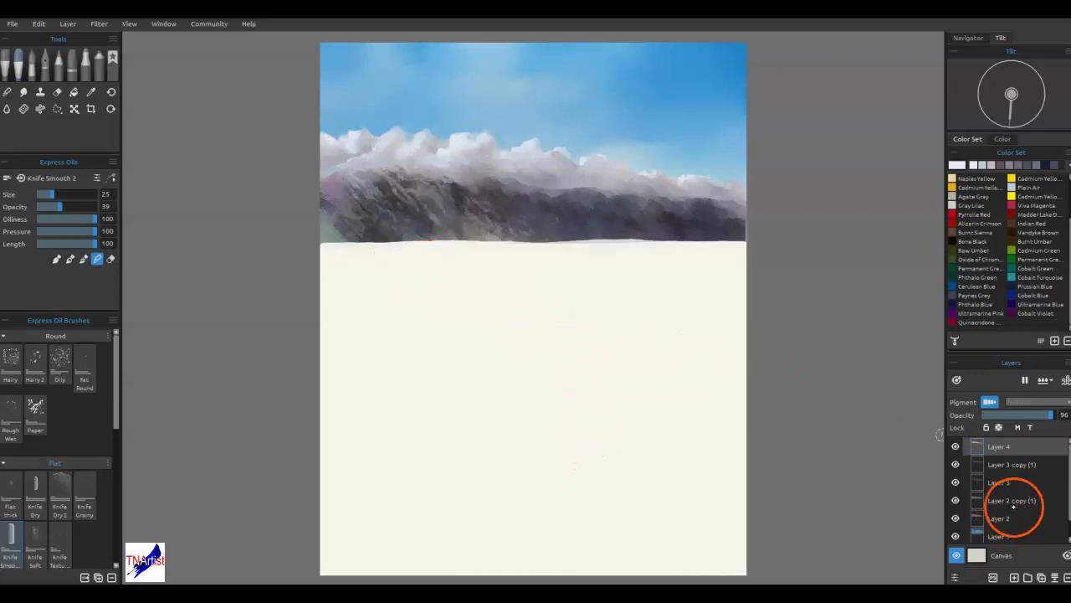
- Merge the mountain layers from Layer 2 up to Layer 3 copy (1) into a single layer
left_click(955, 500)
left_click(955, 501)
left_click(955, 500)
left_click(955, 500)
left_click(1031, 513)
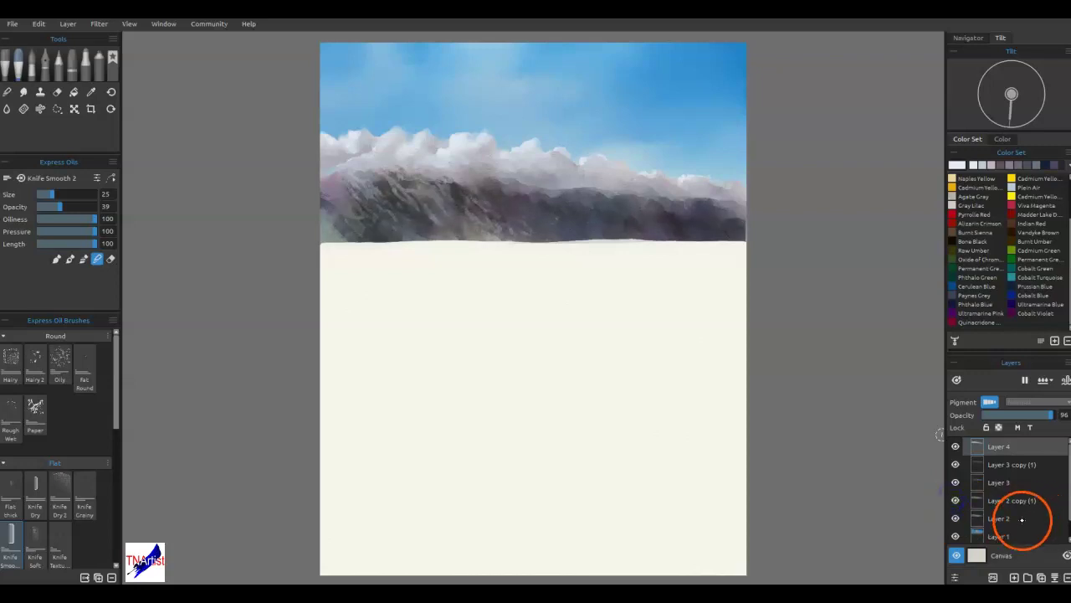
left_click(1021, 516)
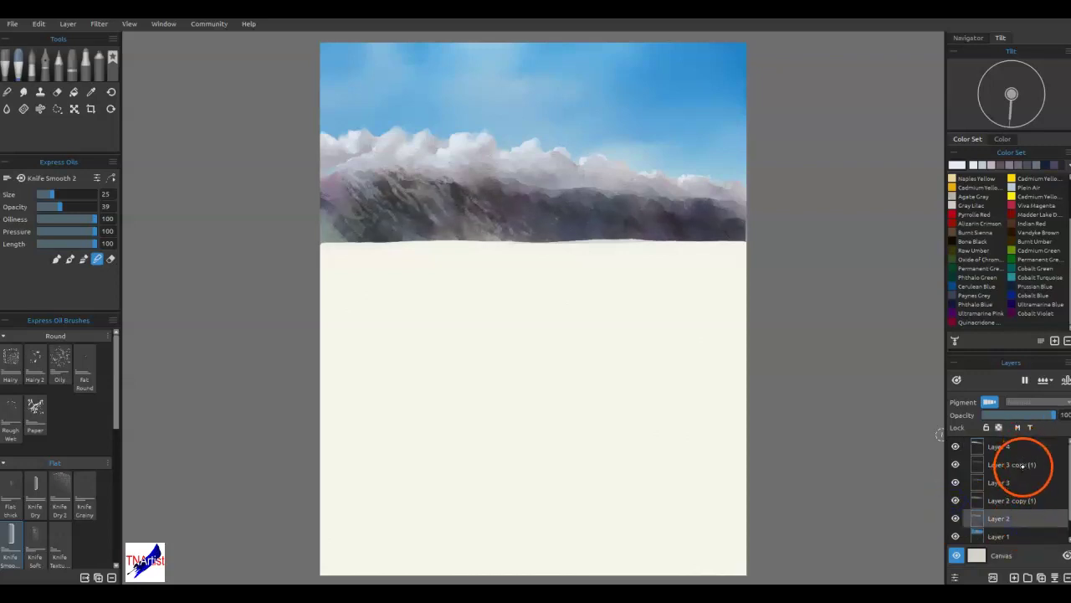
left_click(1023, 466, "shift")
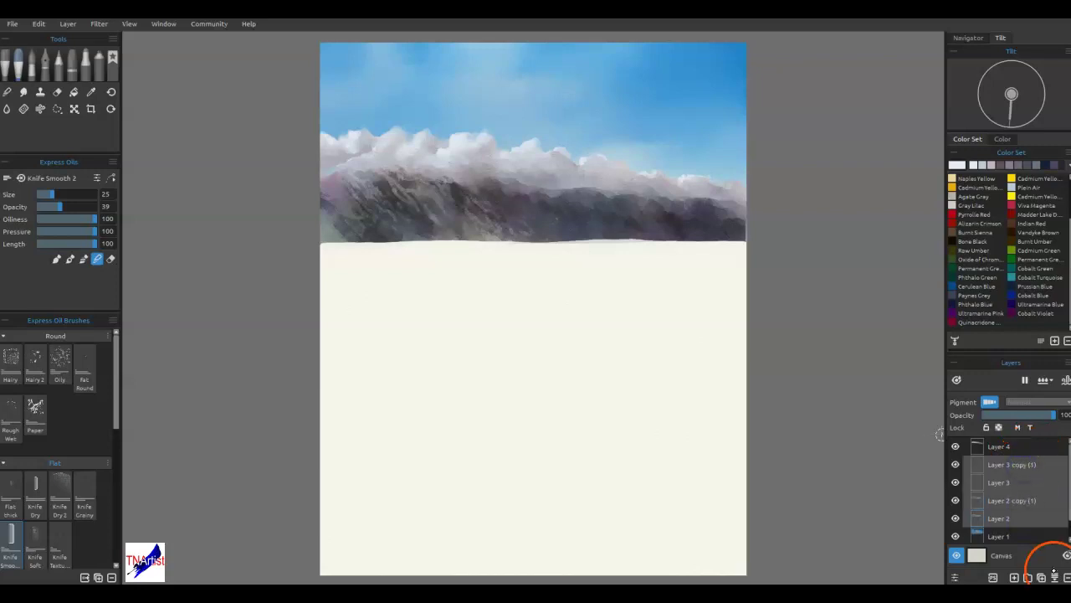
left_click(1054, 575)
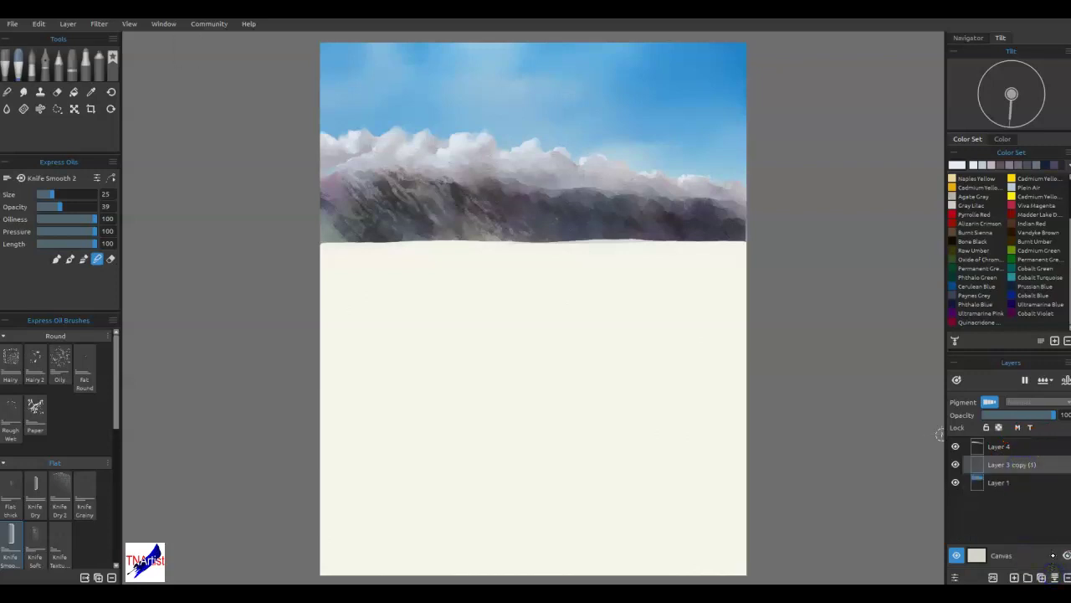
- On Layer 4, soften the cloud undersides and mist where they meet the mountain ridge
left_click(985, 446)
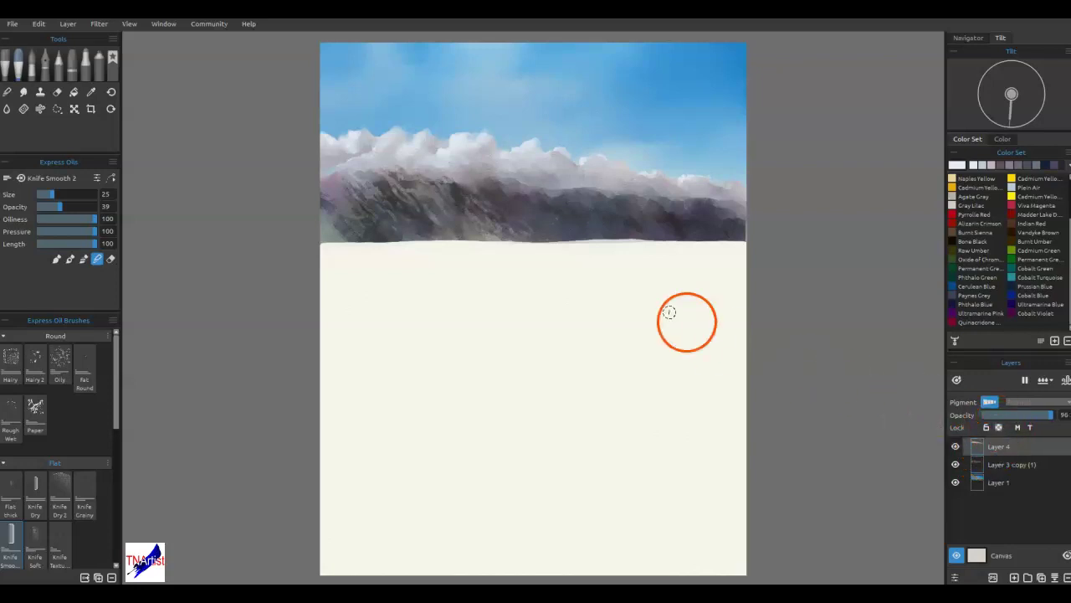
left_click_drag(490, 161, 555, 170)
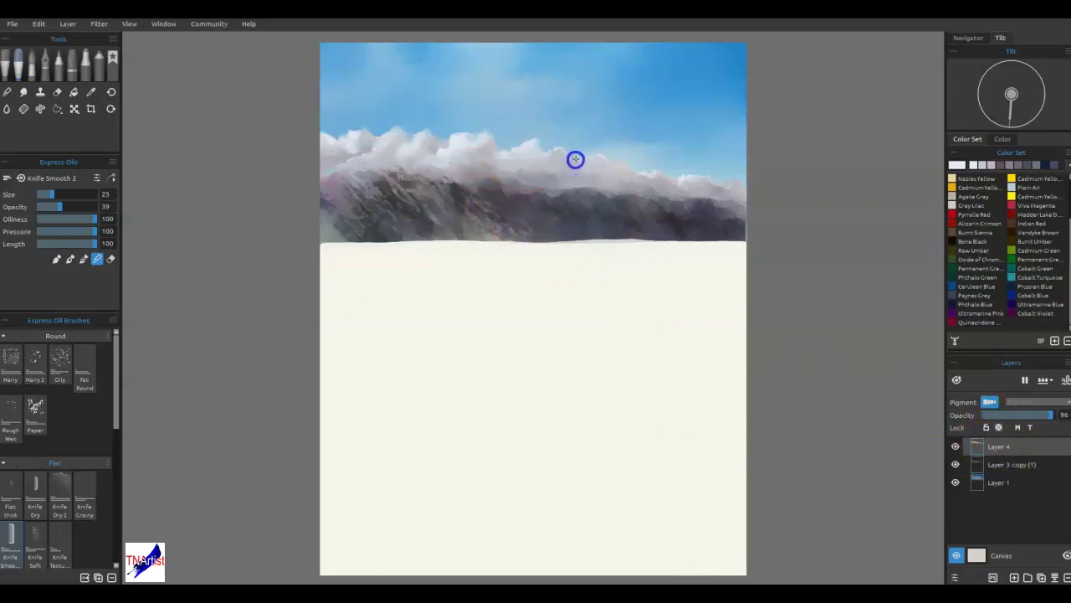
mouse_move(586, 170)
left_mouse_down()
mouse_move(528, 172)
mouse_move(508, 141)
mouse_move(454, 158)
left_mouse_up()
left_click_drag(378, 243, 379, 242)
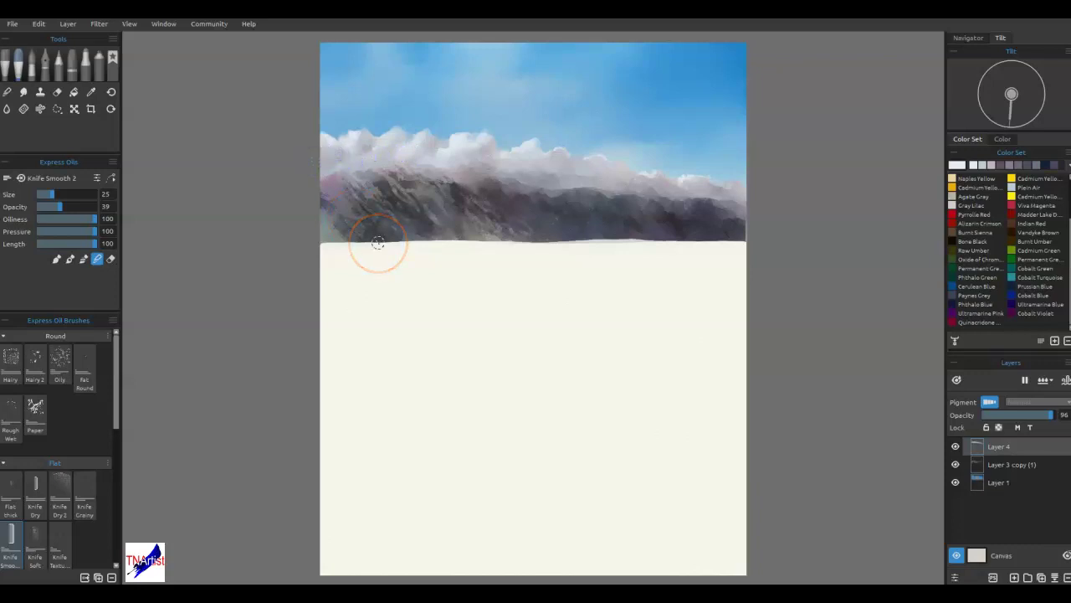
mouse_move(603, 292)
left_mouse_down()
mouse_move(535, 201)
mouse_move(558, 200)
mouse_move(550, 181)
mouse_move(550, 203)
mouse_move(573, 191)
mouse_move(427, 170)
left_mouse_up()
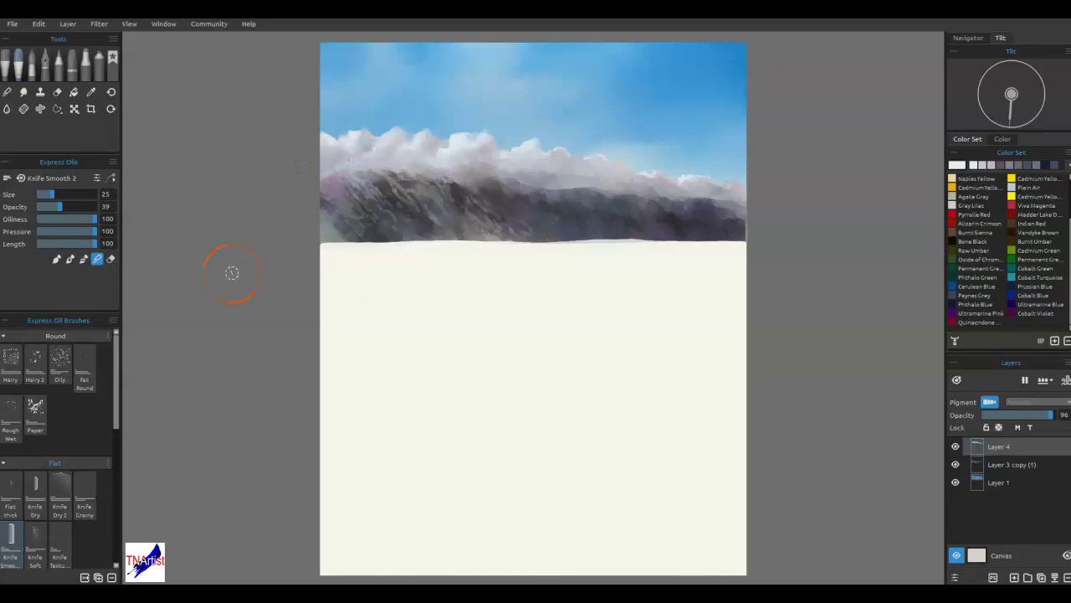
mouse_move(598, 202)
left_mouse_down()
mouse_move(627, 194)
mouse_move(654, 201)
mouse_move(557, 196)
left_mouse_up()
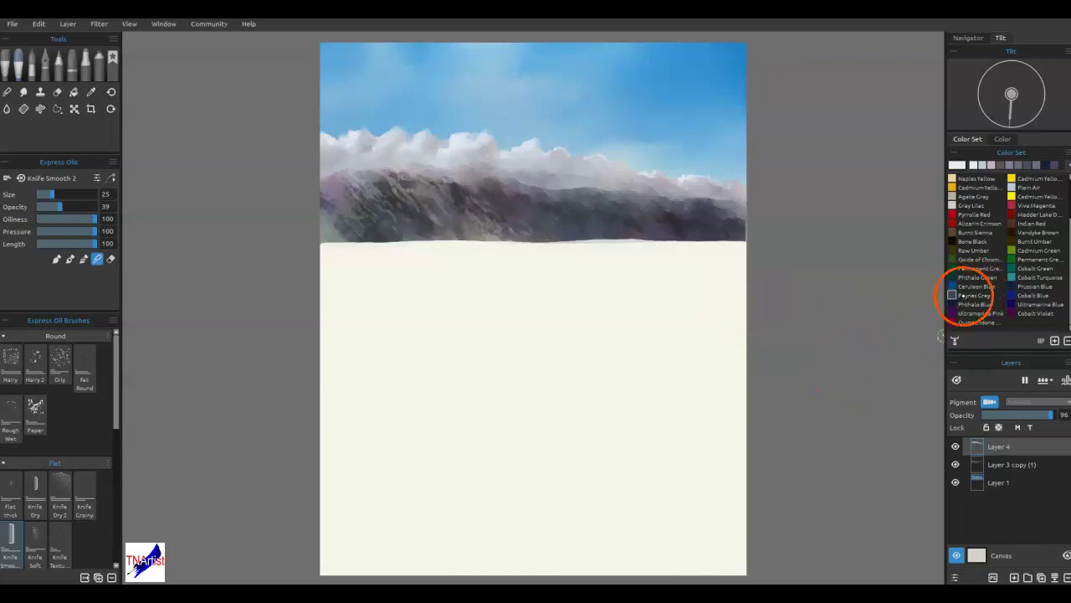
- Pick Phthalo Green as the paint colour and add a new layer above the merged mountain layer
left_click(953, 277)
left_click(978, 278)
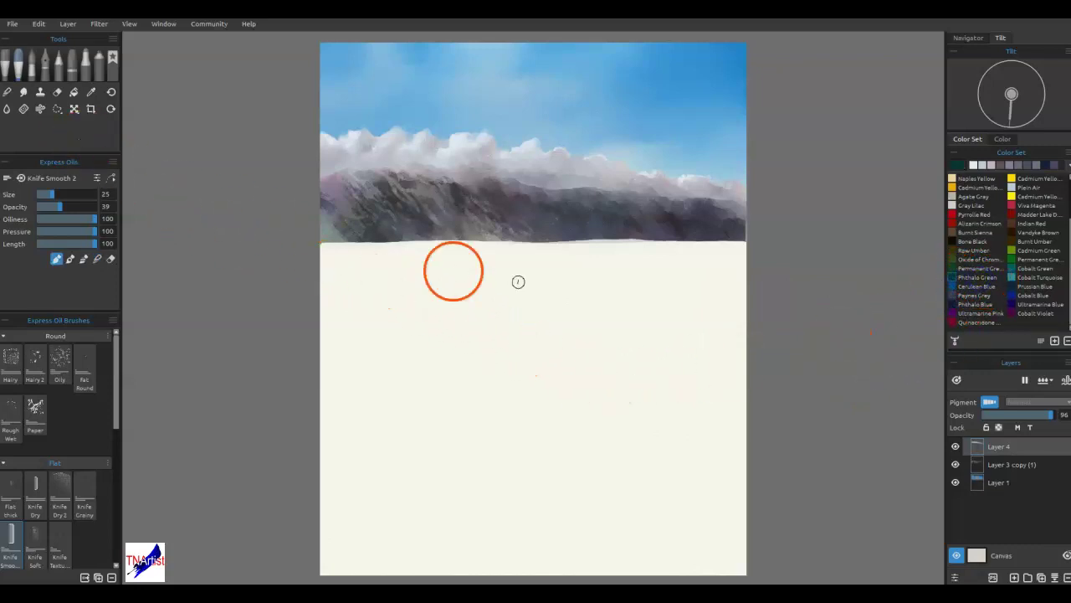
left_click(991, 484)
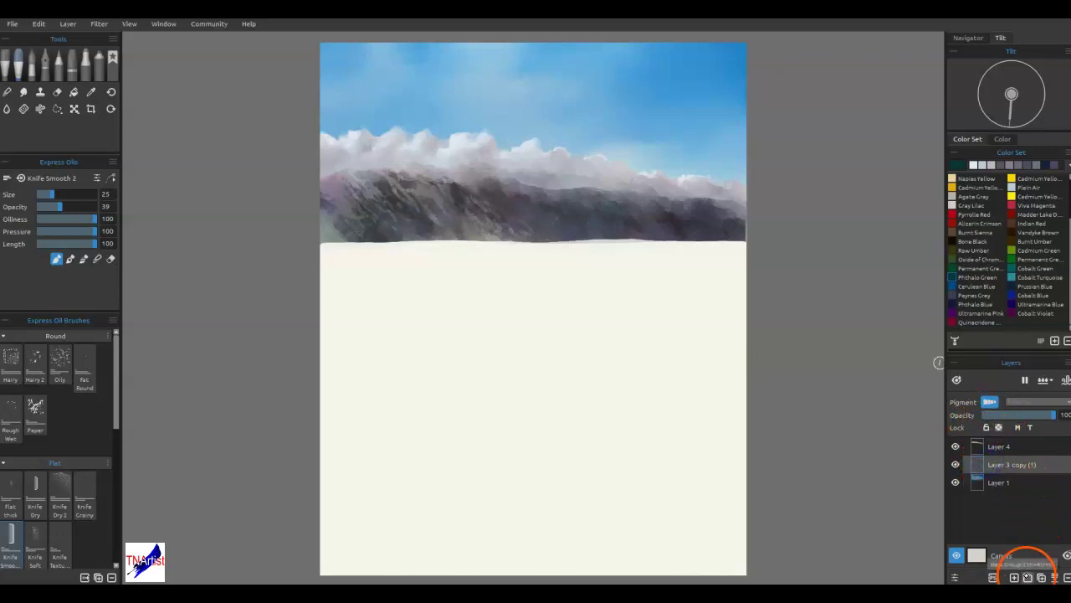
left_click(1015, 578)
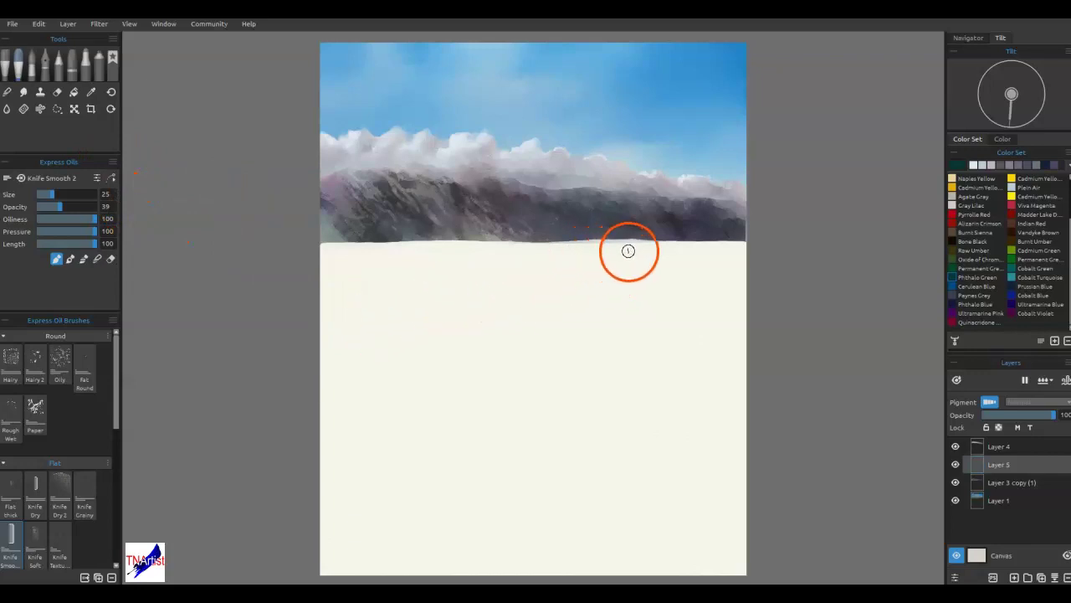
- Paint a winding shoreline down to the canvas's left edge and a horizontal band of water along the mountain base
mouse_move(605, 249)
left_mouse_down()
mouse_move(676, 270)
mouse_move(572, 288)
mouse_move(561, 294)
mouse_move(572, 296)
mouse_move(559, 303)
mouse_move(566, 316)
mouse_move(430, 352)
mouse_move(487, 372)
mouse_move(485, 392)
mouse_move(504, 405)
mouse_move(332, 456)
left_mouse_up()
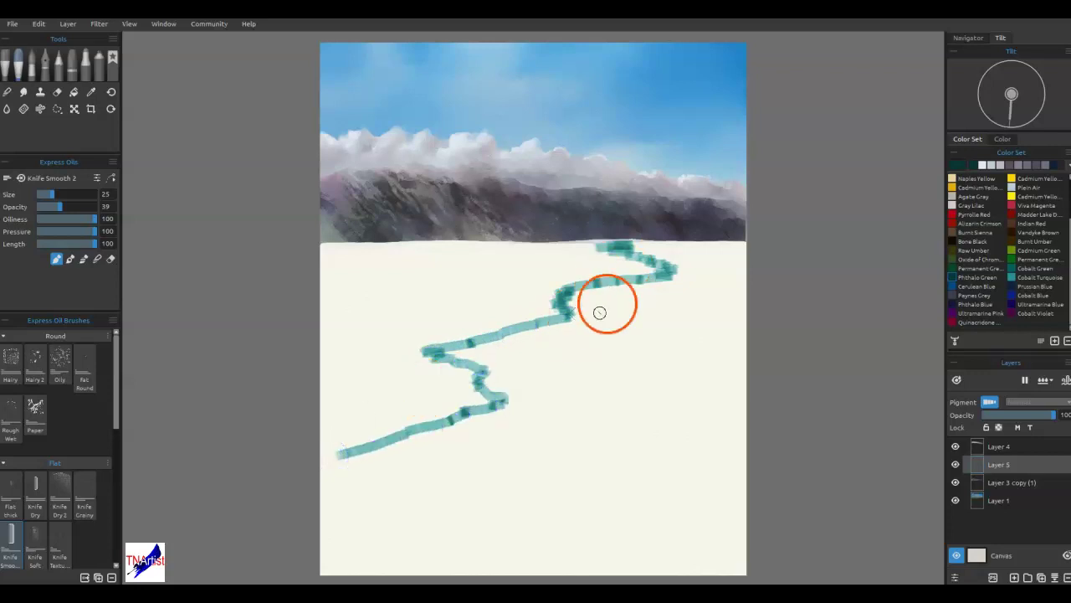
mouse_move(468, 383)
left_mouse_down()
mouse_move(412, 393)
mouse_move(446, 398)
mouse_move(323, 426)
mouse_move(328, 437)
mouse_move(284, 451)
mouse_move(320, 451)
mouse_move(431, 402)
mouse_move(350, 414)
left_mouse_up()
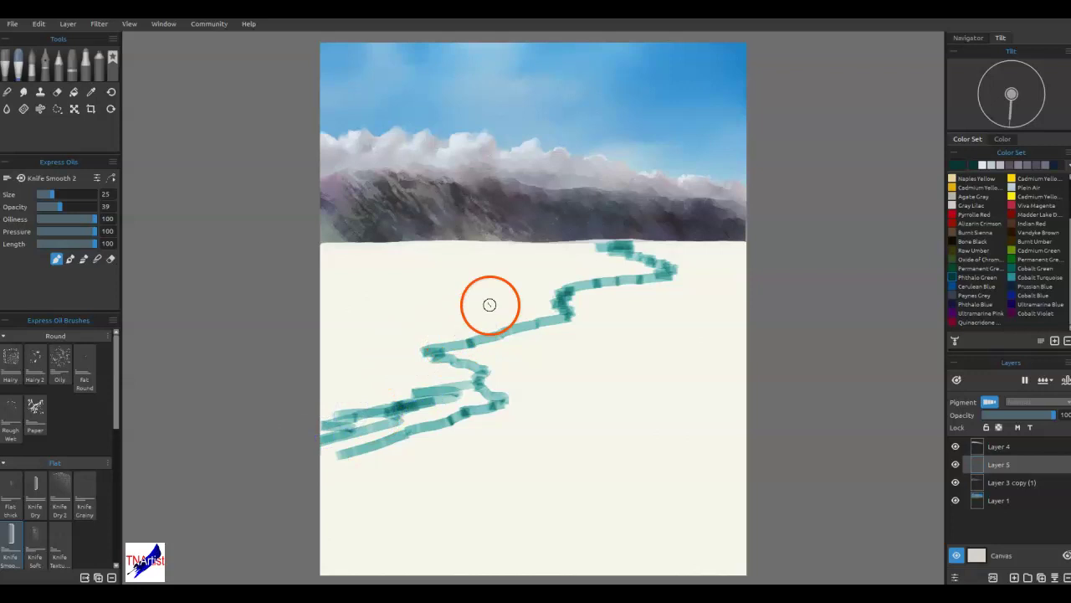
mouse_move(569, 257)
left_mouse_down()
mouse_move(601, 245)
mouse_move(506, 244)
mouse_move(605, 245)
mouse_move(518, 248)
mouse_move(583, 243)
mouse_move(540, 243)
left_mouse_up()
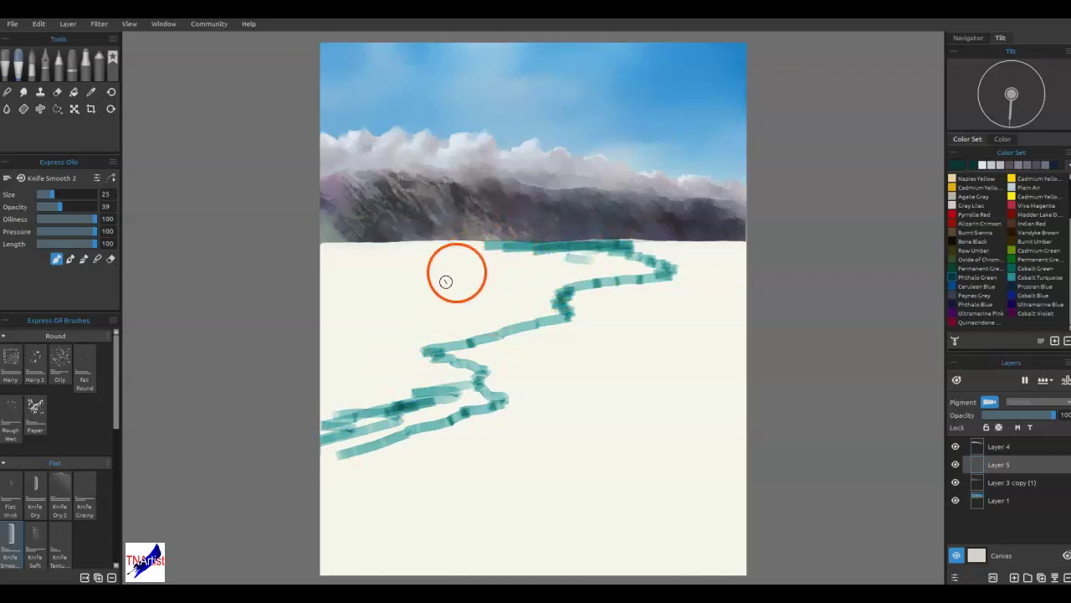
mouse_move(307, 252)
left_mouse_down()
mouse_move(514, 248)
mouse_move(320, 259)
mouse_move(392, 257)
mouse_move(372, 246)
mouse_move(335, 253)
left_mouse_up()
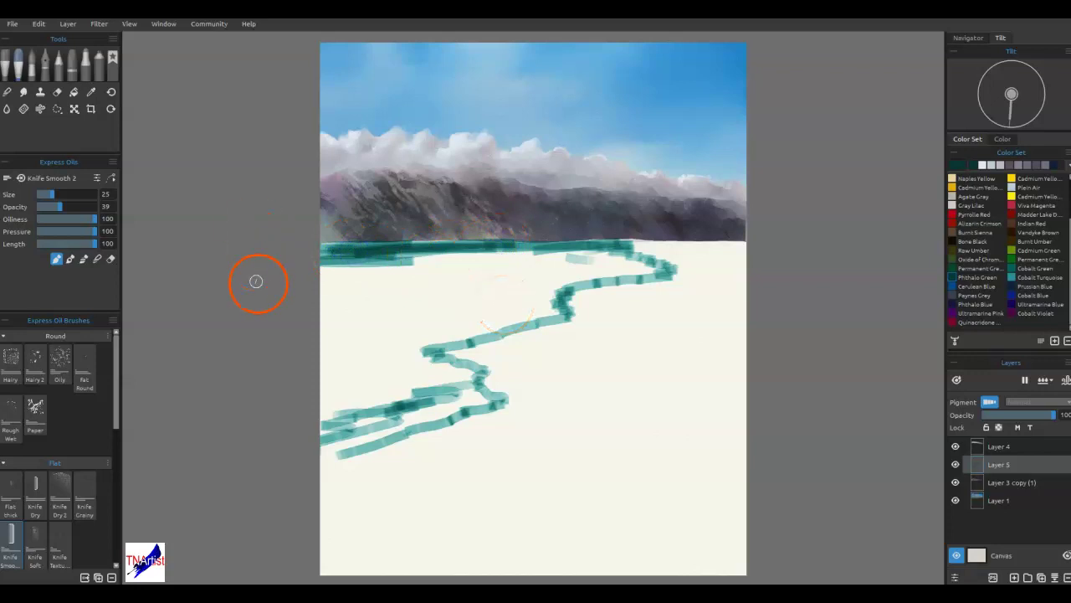
- Lasso the water area inside the shoreline and erase the green strokes lying outside it
left_click(57, 109)
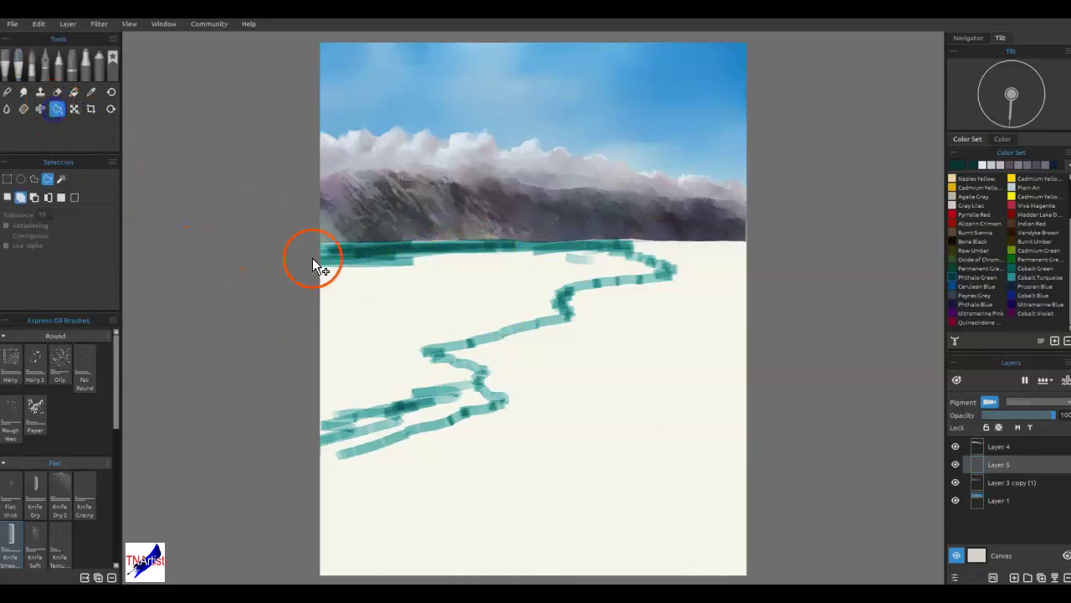
left_click_drag(311, 242, 392, 242)
left_click_drag(655, 274, 552, 303)
left_click_drag(233, 439, 190, 278)
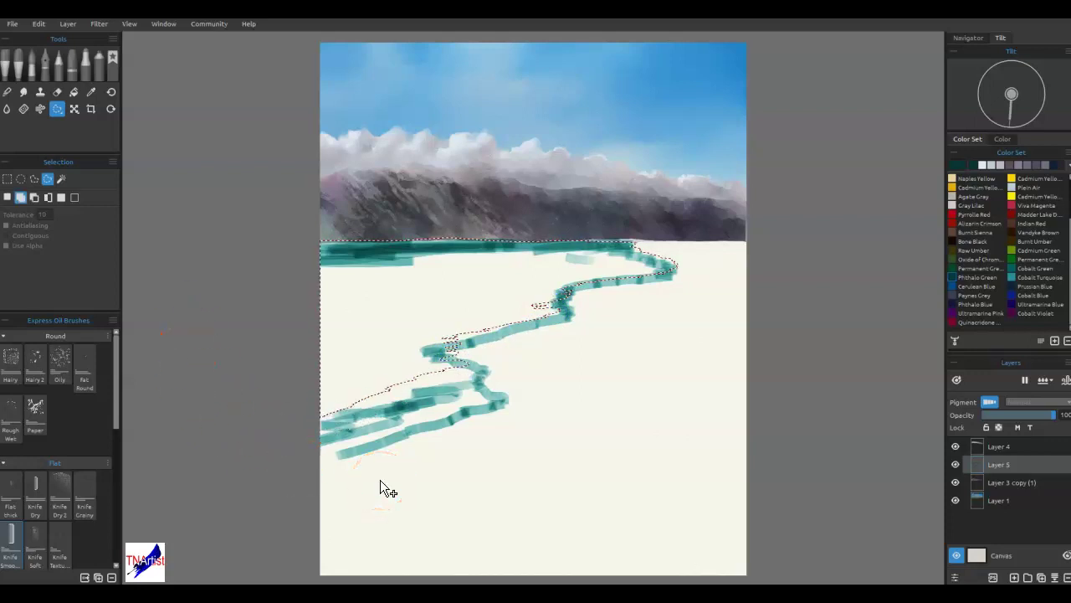
key("ctrl+shift+i")
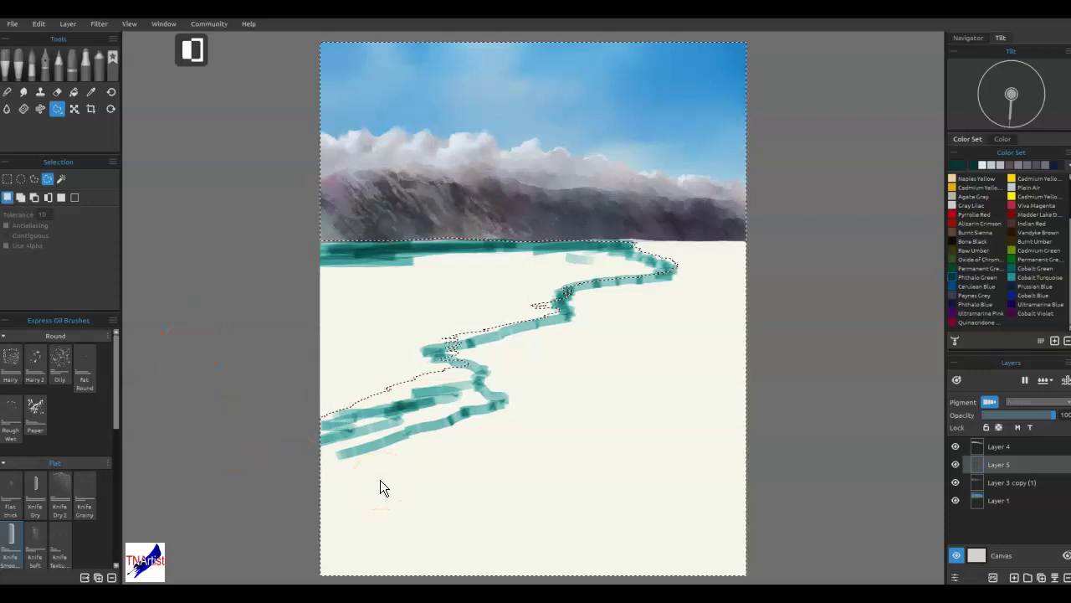
key("Delete")
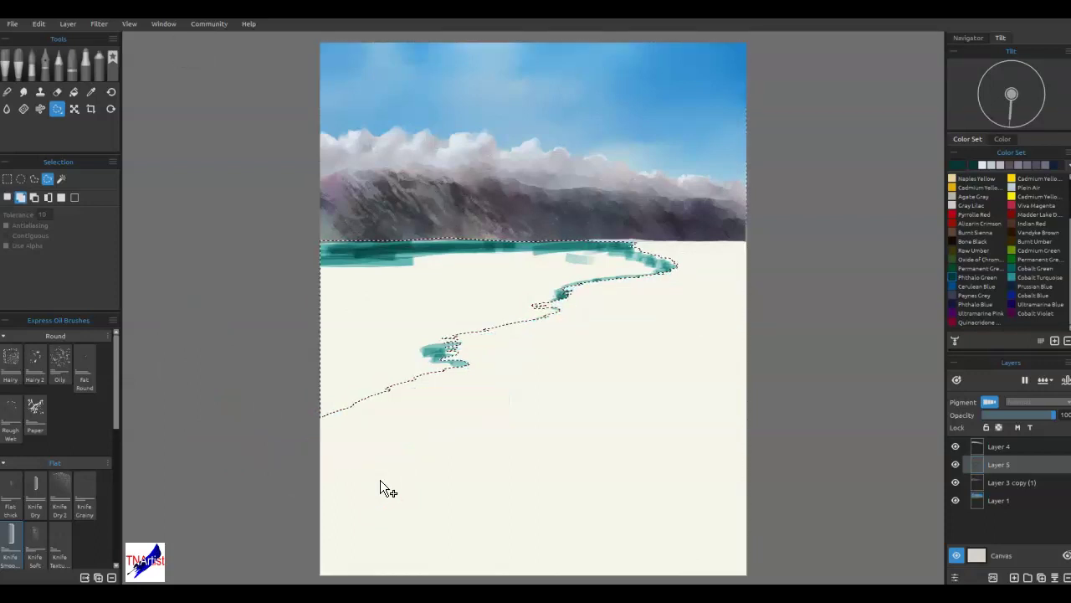
- Invert the selection back to the water area and fill it with Phthalo Green
key("ctrl+shift+i")
left_click(74, 92)
left_click(424, 335)
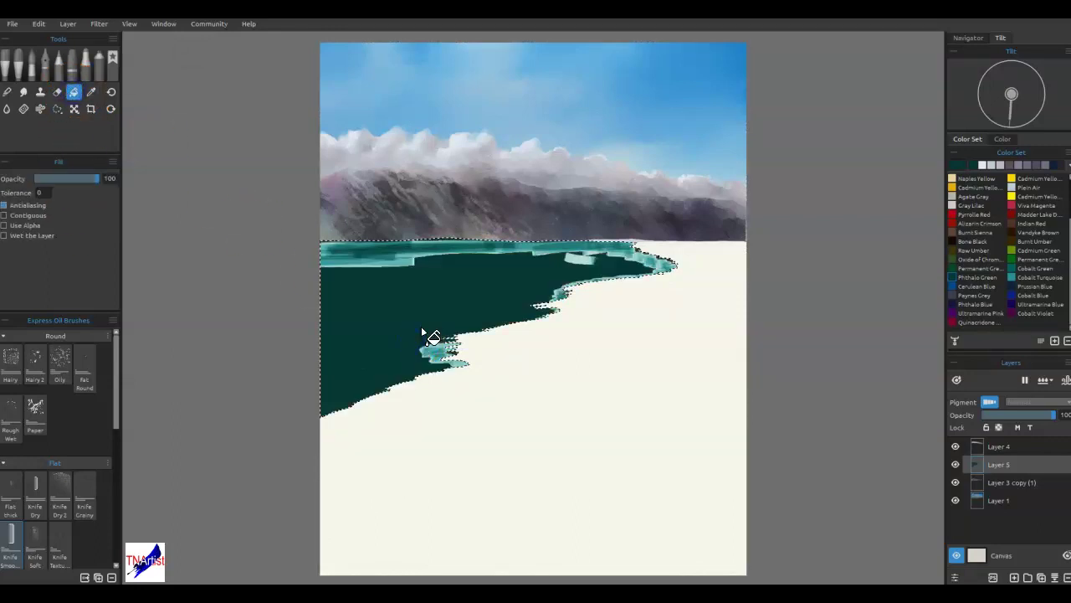
- Cover the remaining light patches in the selected water with Phthalo Green using brush size 100, and deselect
key("b")
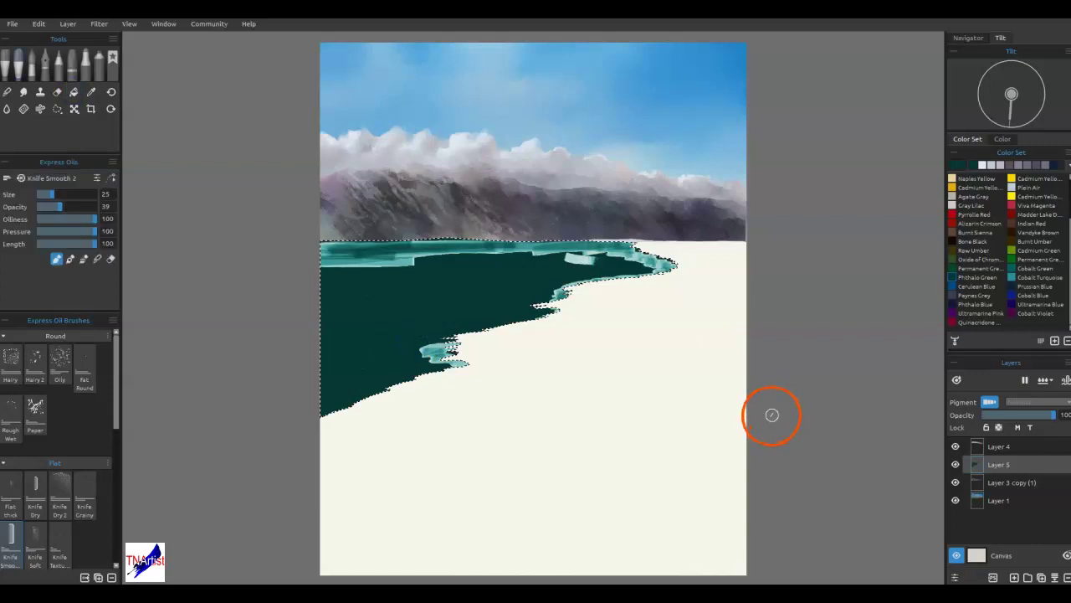
key("bracketright")
key("bracketright")
key("bracketright")
key("bracketright")
key("bracketright")
left_click_drag(326, 280, 639, 253)
left_click_drag(322, 261, 688, 260)
mouse_move(720, 264)
left_mouse_down()
mouse_move(366, 380)
mouse_move(493, 294)
mouse_move(263, 256)
mouse_move(739, 258)
left_mouse_up()
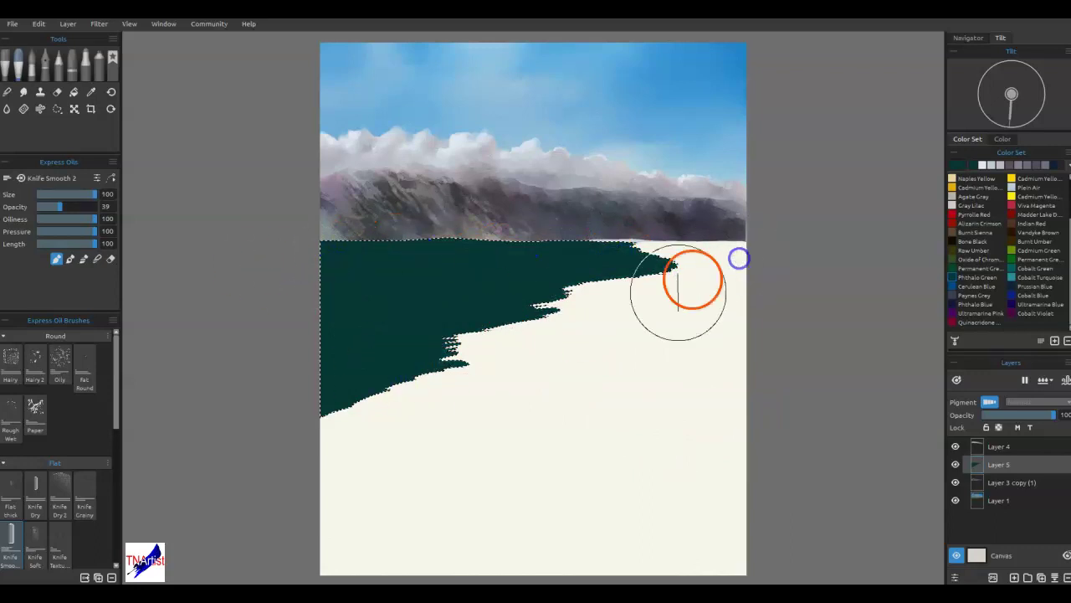
mouse_move(721, 361)
left_mouse_down()
mouse_move(734, 373)
mouse_move(723, 401)
left_mouse_up()
key("ctrl")
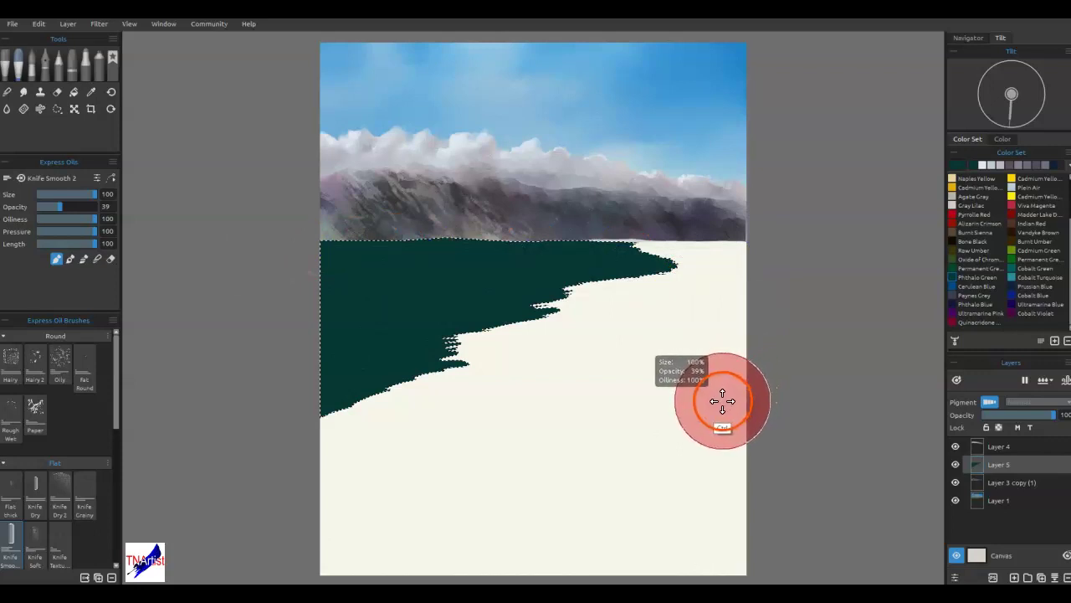
key("ctrl+d")
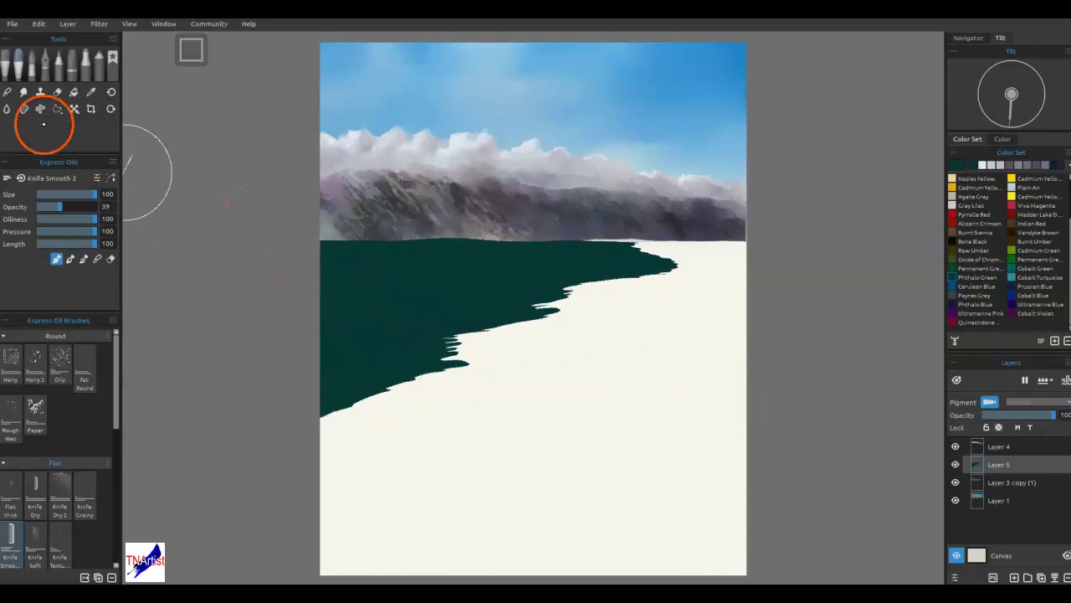
- Select a narrow rectangle along the water's top edge and fill it with Phthalo Green using brush size 30
left_click(57, 109)
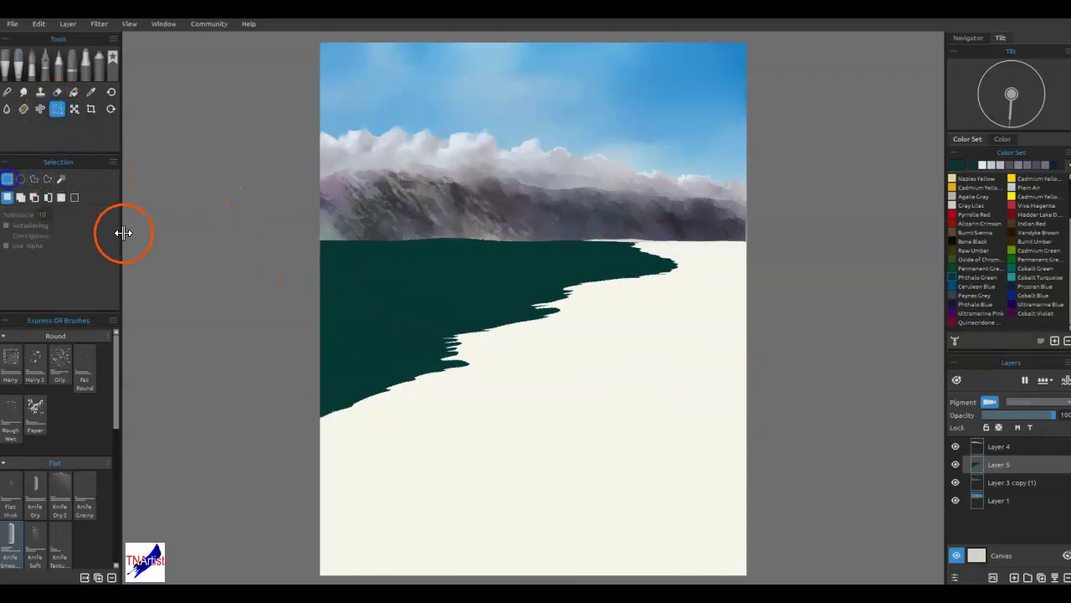
left_click_drag(316, 240, 495, 262)
left_click_drag(572, 259, 639, 259)
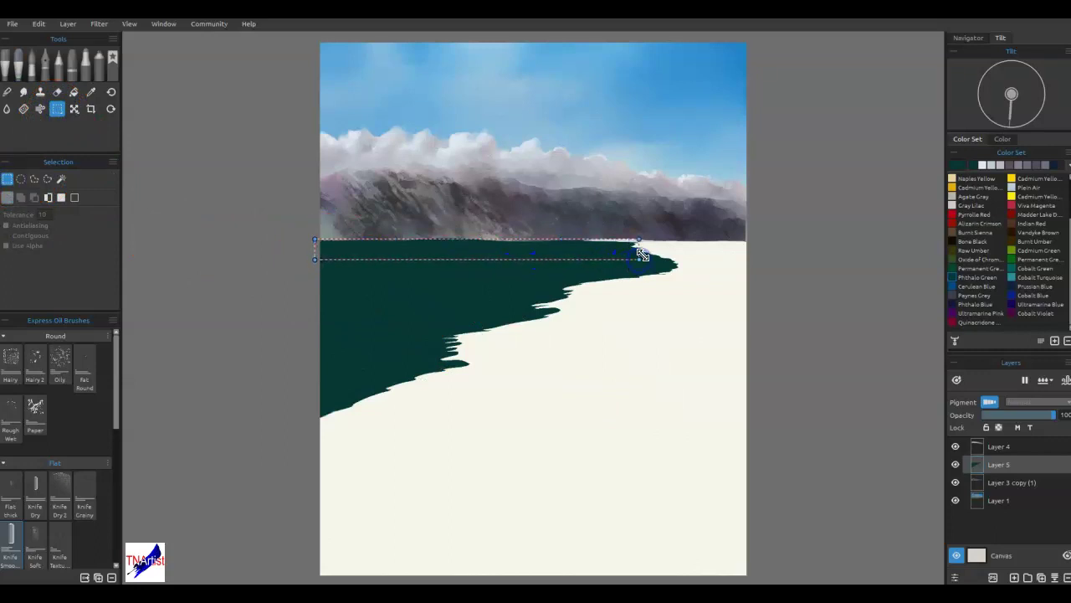
key("Return")
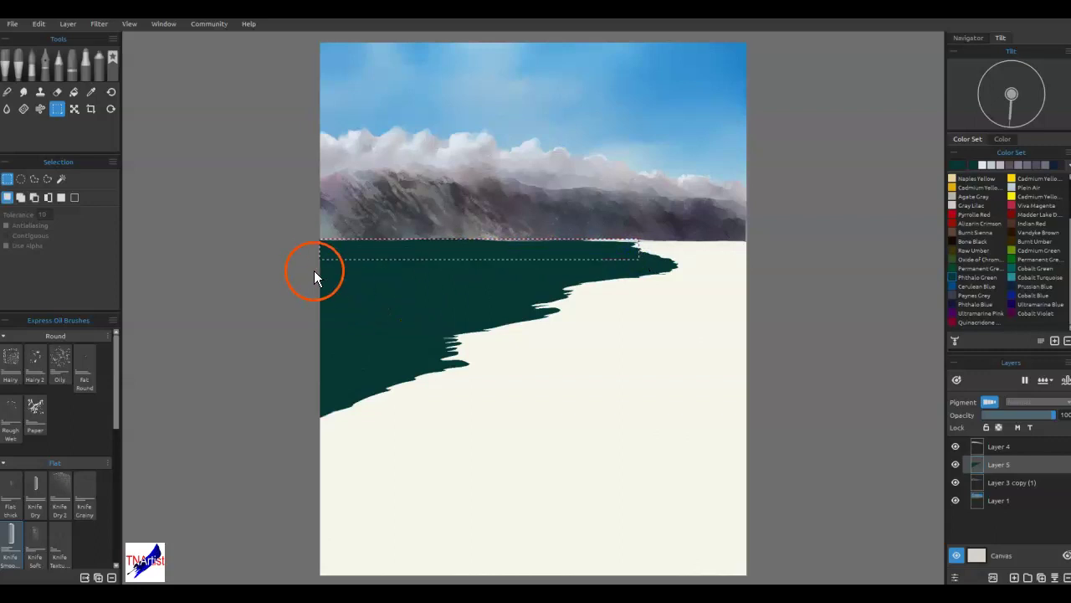
key("b")
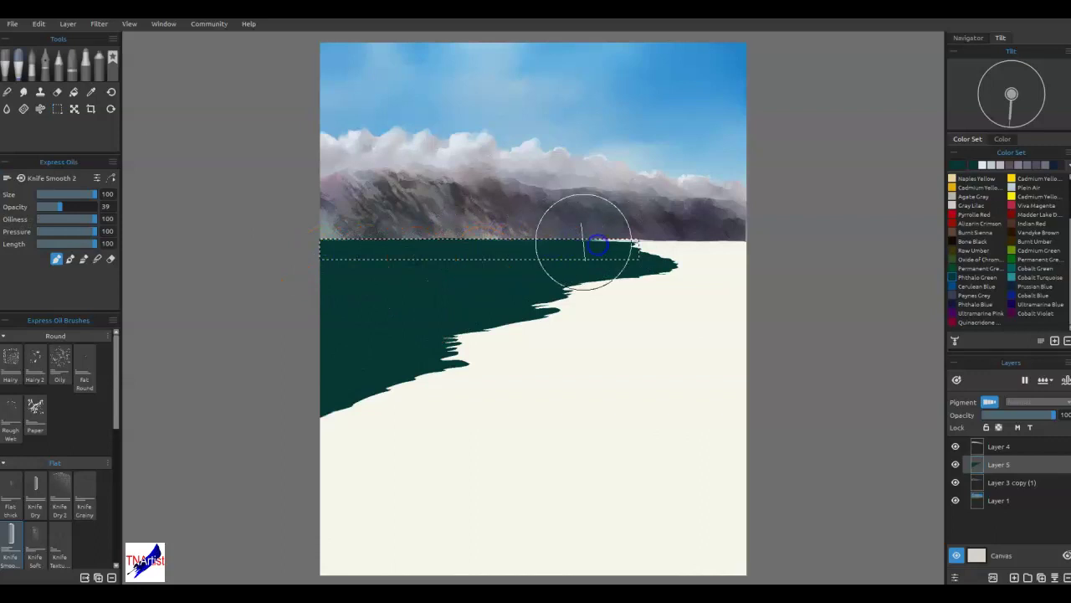
key("bracketleft")
key("bracketleft")
key("bracketleft")
key("bracketleft")
key("bracketleft")
key("bracketleft")
key("bracketleft")
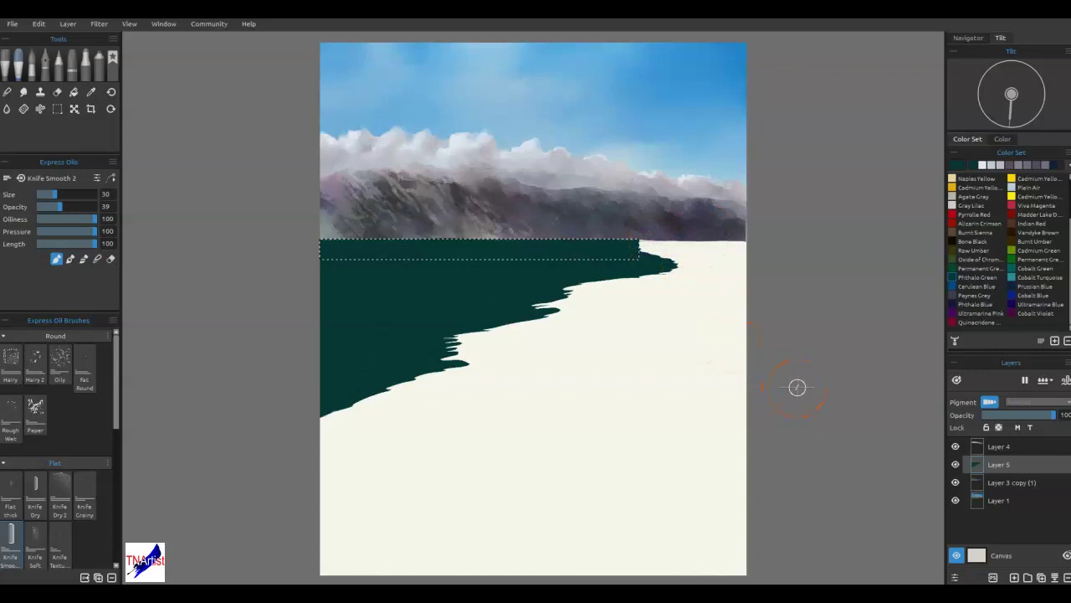
- Invert the selection, erase the green above the straight horizon with the Round Soft 2 eraser, and deselect
key("ctrl+shift+i")
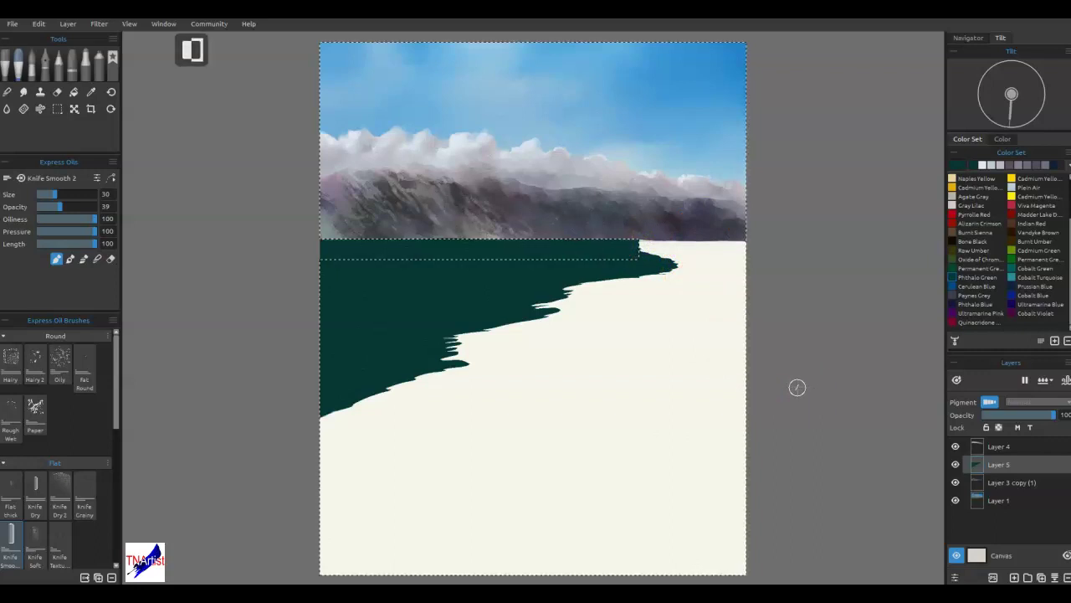
key("e")
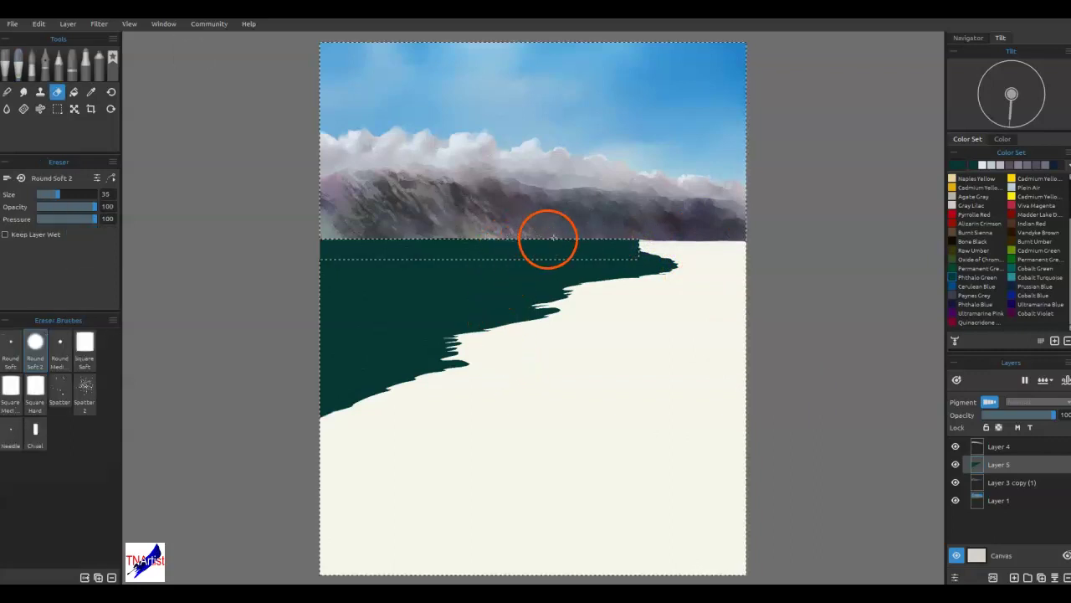
left_click_drag(516, 238, 615, 235)
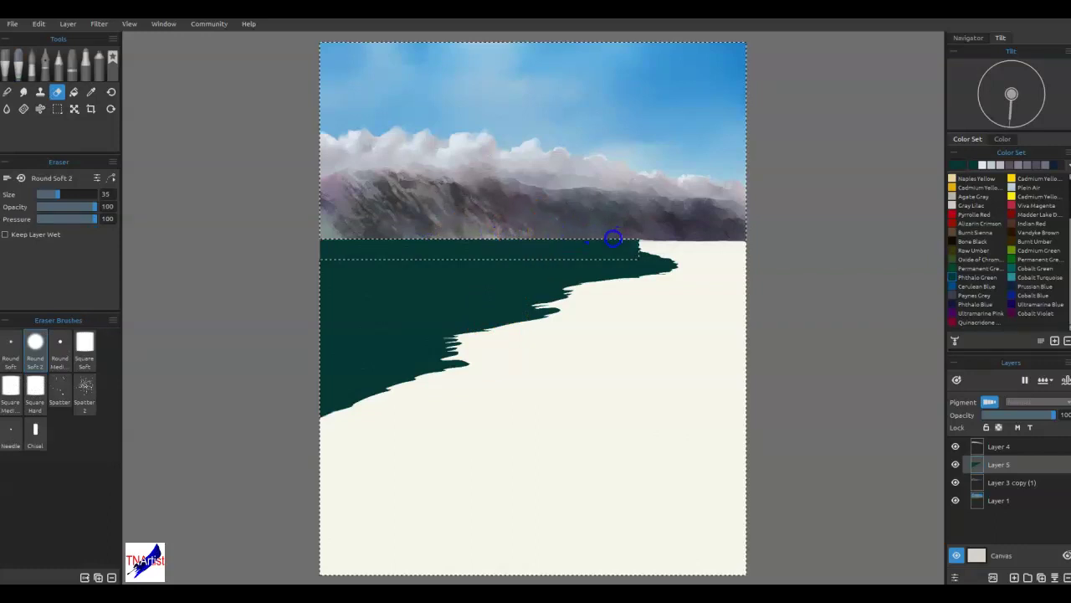
left_click_drag(359, 241, 435, 236)
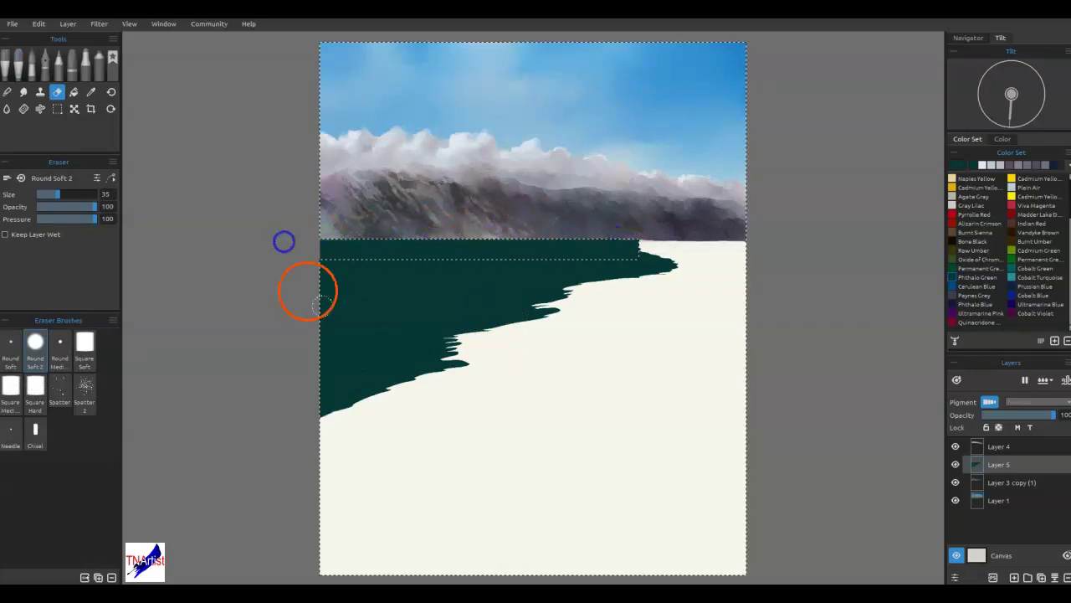
key("ctrl+d")
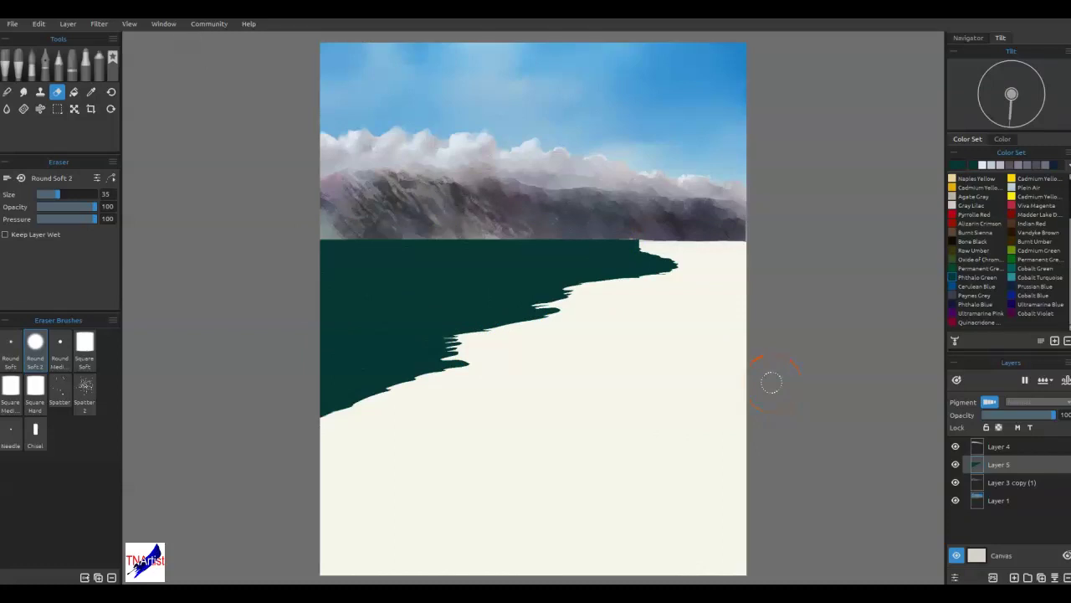
- Reshape the water's squared far corner into a tapered shoreline and touch up the lower shore with the green knife brush at size 10
mouse_move(610, 312)
left_mouse_down()
mouse_move(593, 262)
mouse_move(633, 251)
mouse_move(637, 231)
mouse_move(615, 251)
mouse_move(561, 259)
mouse_move(627, 262)
mouse_move(619, 257)
mouse_move(650, 247)
mouse_move(635, 270)
left_mouse_up()
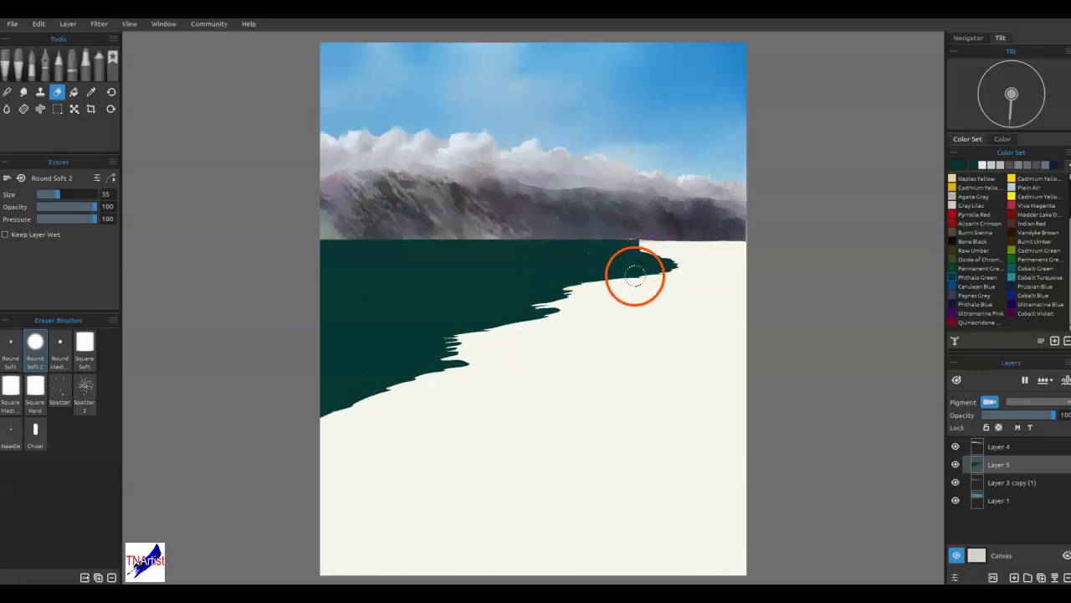
key("b")
key("bracketleft")
key("bracketleft")
left_click_drag(634, 241, 629, 242)
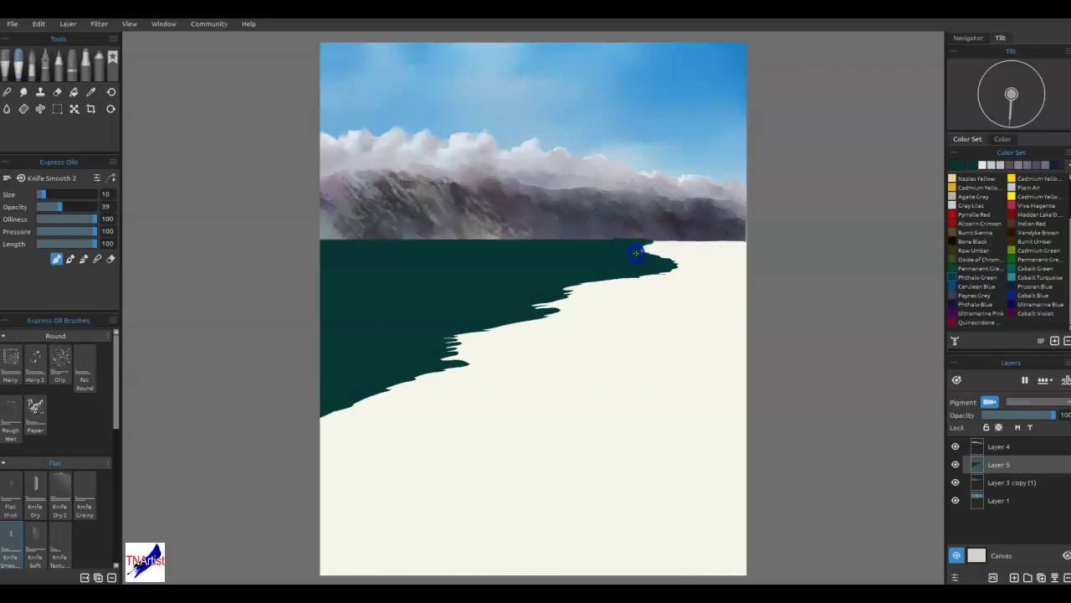
left_click_drag(427, 329, 453, 340)
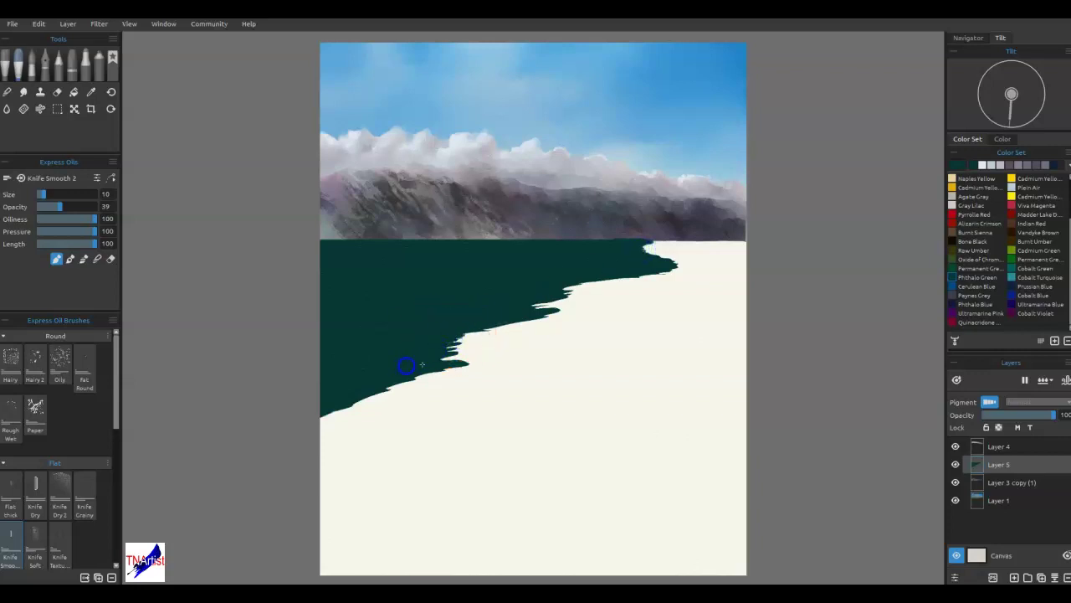
left_click_drag(483, 344, 584, 303)
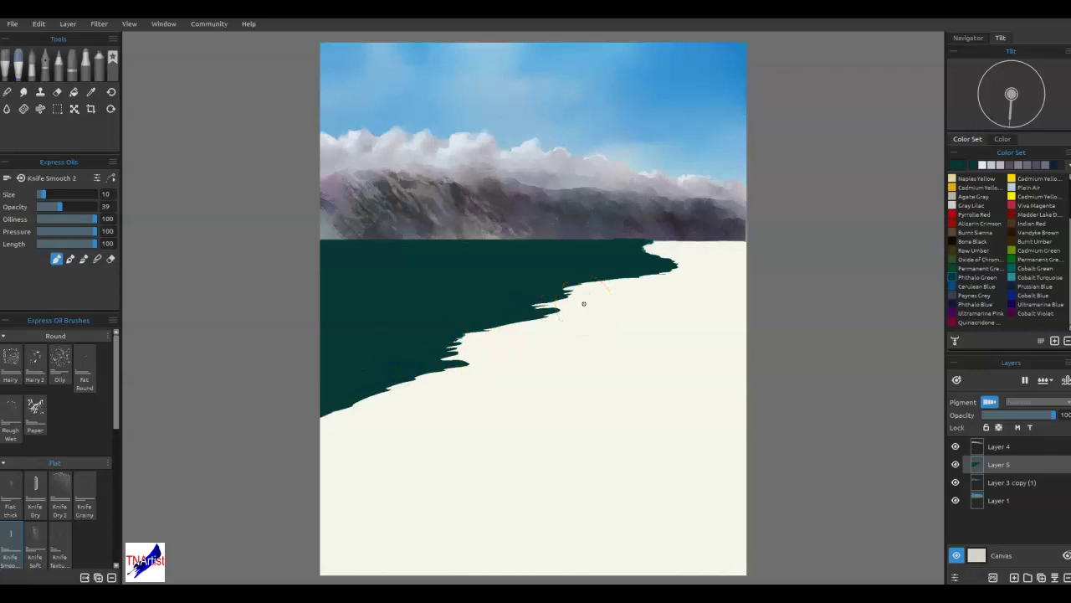
- Add a new layer above the water and mix a light tan, #bd9c74, starting from Burnt Sienna
left_click(1014, 577)
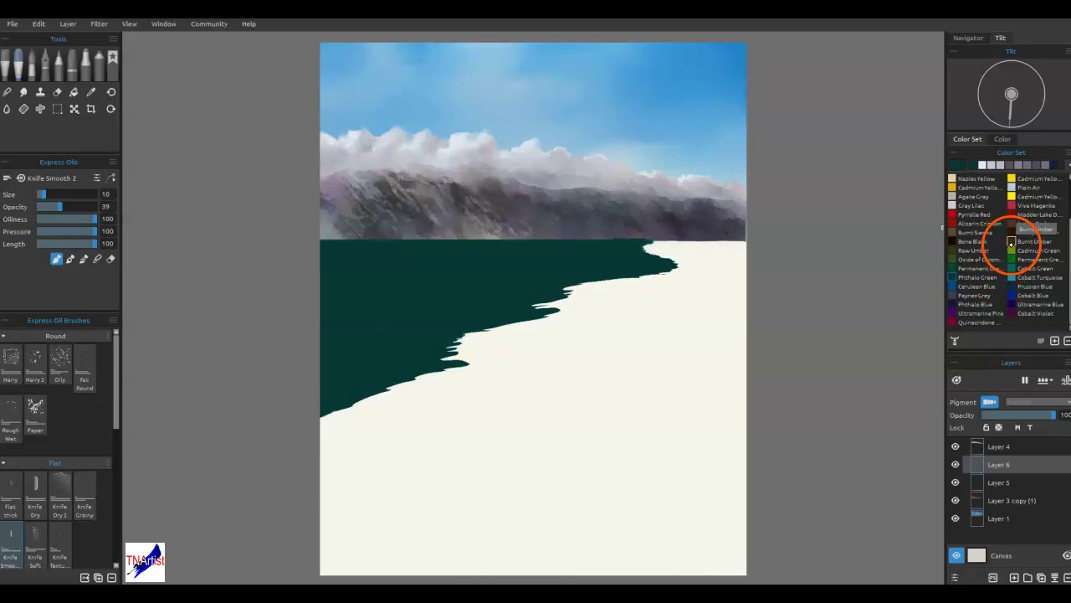
left_click(962, 233)
left_click(957, 166)
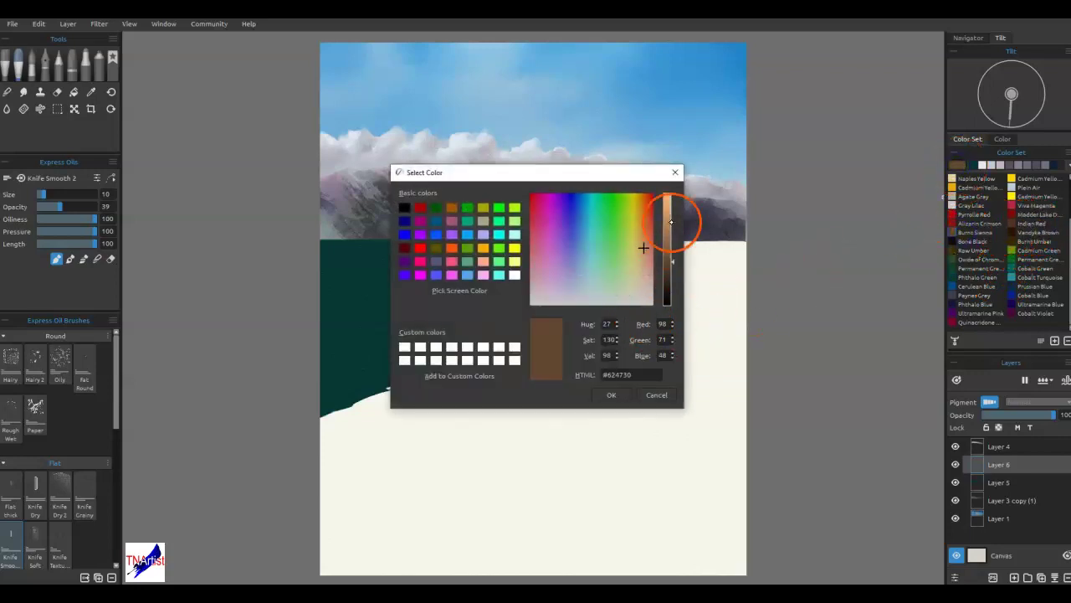
left_click(641, 261)
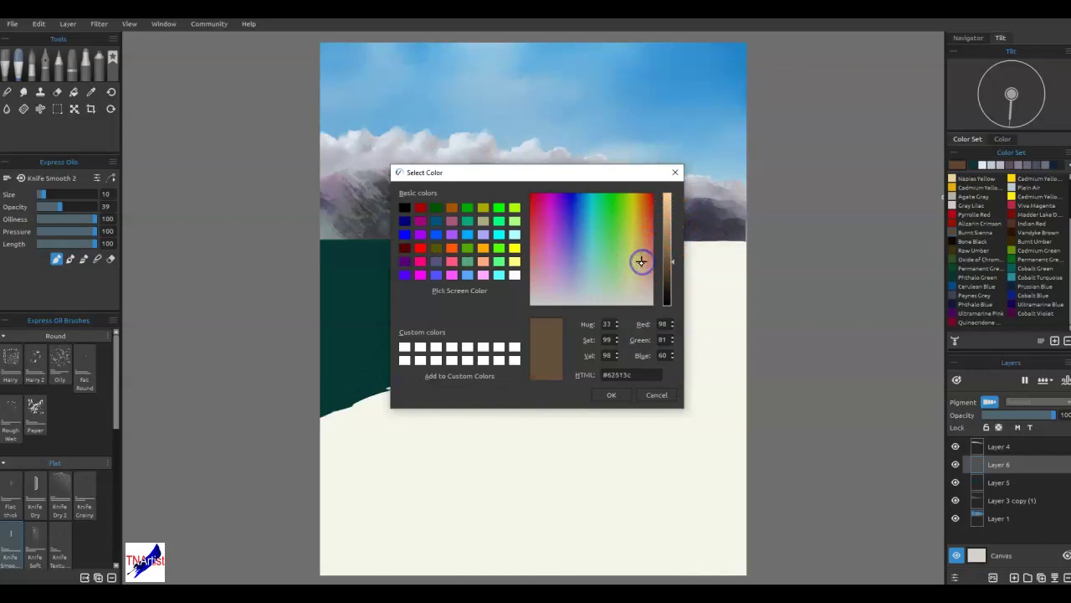
left_click(665, 219)
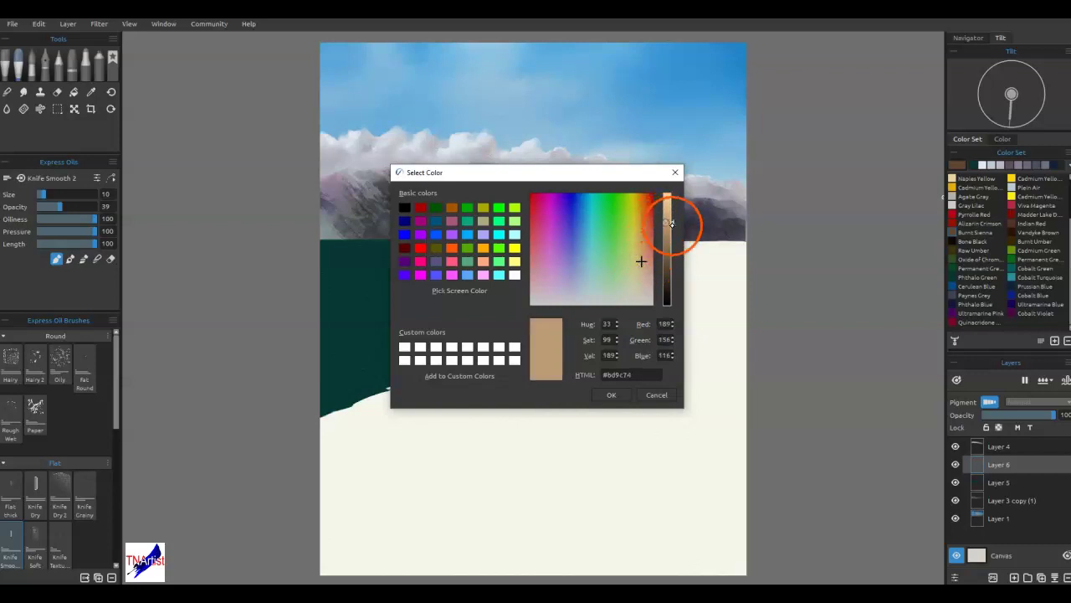
left_click(612, 394)
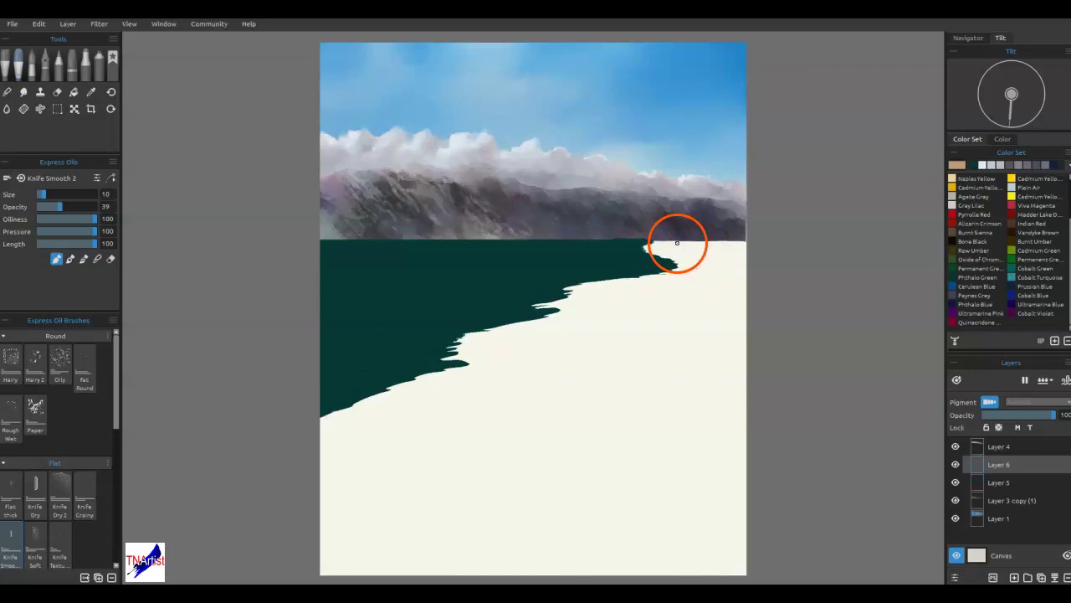
- Paint the tan beach from the far shoreline tip at size 10, then down the canvas's right side at size 60
left_click_drag(666, 242, 659, 243)
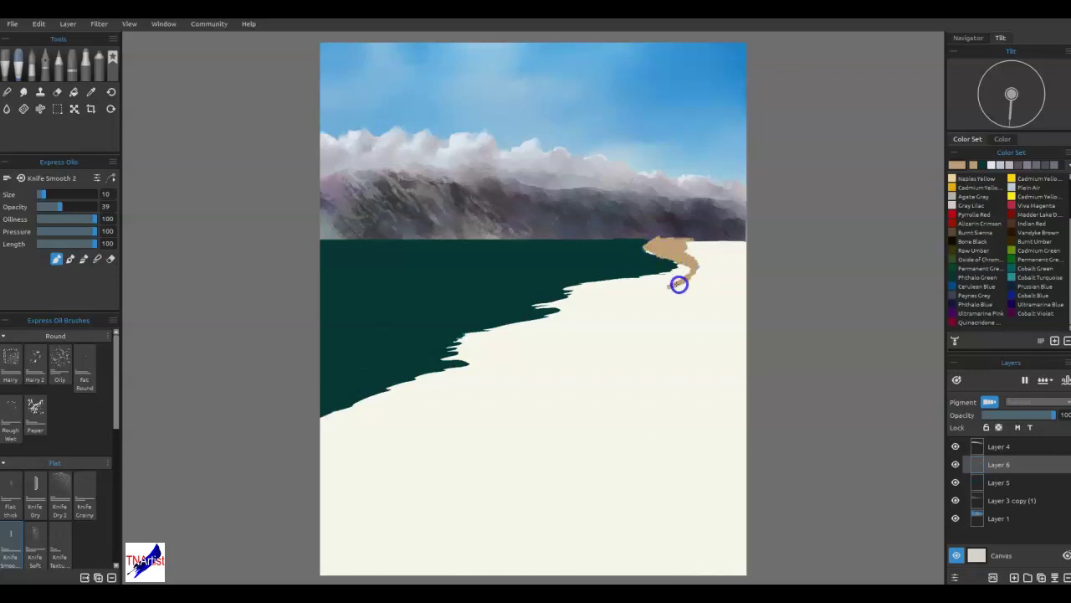
mouse_move(665, 305)
left_mouse_down()
mouse_move(681, 328)
mouse_move(679, 363)
mouse_move(669, 312)
left_mouse_up()
key("bracketright")
key("bracketright")
key("bracketright")
key("bracketright")
key("bracketright")
key("bracketright")
key("bracketright")
key("bracketright")
mouse_move(651, 353)
left_mouse_down()
mouse_move(739, 326)
mouse_move(650, 342)
mouse_move(765, 283)
left_mouse_up()
mouse_move(677, 299)
left_mouse_down()
mouse_move(775, 272)
mouse_move(703, 281)
mouse_move(761, 272)
mouse_move(701, 264)
mouse_move(733, 261)
mouse_move(661, 389)
mouse_move(707, 374)
mouse_move(653, 418)
mouse_move(707, 390)
mouse_move(750, 390)
mouse_move(786, 431)
mouse_move(681, 485)
mouse_move(664, 530)
mouse_move(779, 536)
left_mouse_up()
mouse_move(695, 574)
left_mouse_down()
mouse_move(722, 547)
mouse_move(644, 553)
mouse_move(669, 490)
mouse_move(720, 428)
mouse_move(715, 368)
mouse_move(694, 347)
mouse_move(723, 333)
left_mouse_up()
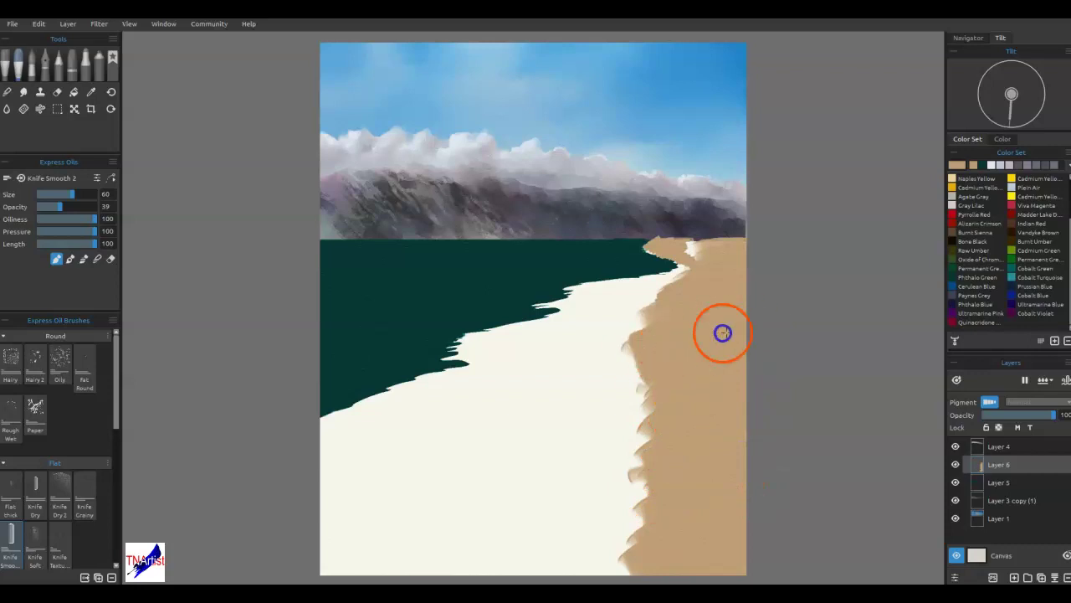
- Fill the gaps at the beach's far end and shape its top into a rising slope with brush size 30
mouse_move(682, 297)
left_mouse_down()
mouse_move(717, 271)
mouse_move(711, 304)
mouse_move(730, 301)
mouse_move(686, 254)
mouse_move(751, 242)
left_mouse_up()
key("[")
key("[")
key("[")
left_click_drag(679, 248, 741, 241)
mouse_move(660, 245)
left_mouse_down()
mouse_move(792, 220)
mouse_move(837, 229)
left_mouse_up()
left_click_drag(739, 227, 735, 233)
- Darken the tan to a medium brown and paint a vertical band of it beside the light sand with brush size 30
left_click(958, 168)
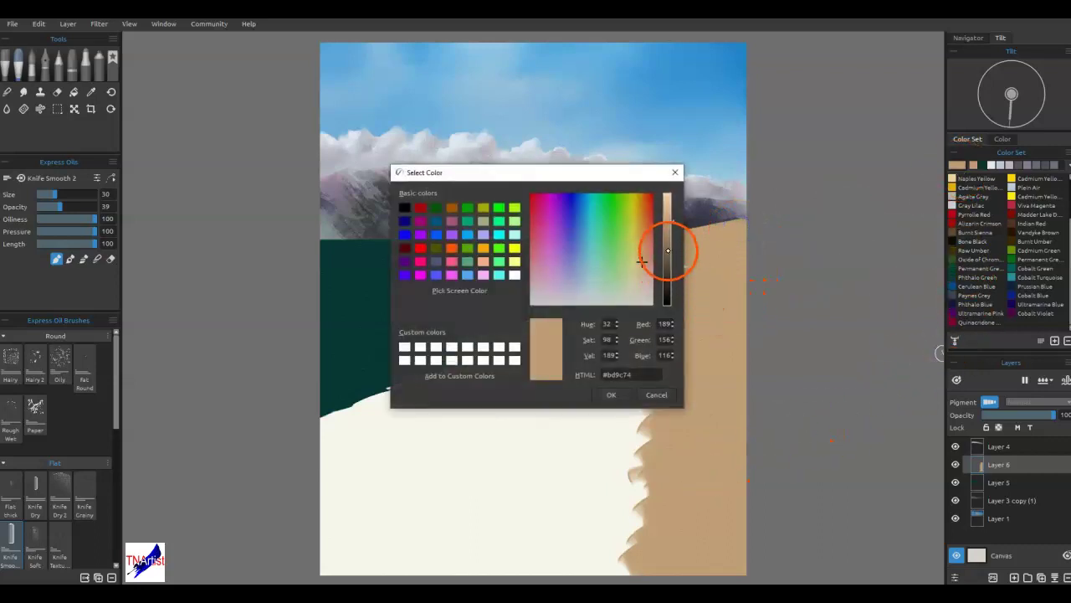
left_click(667, 251)
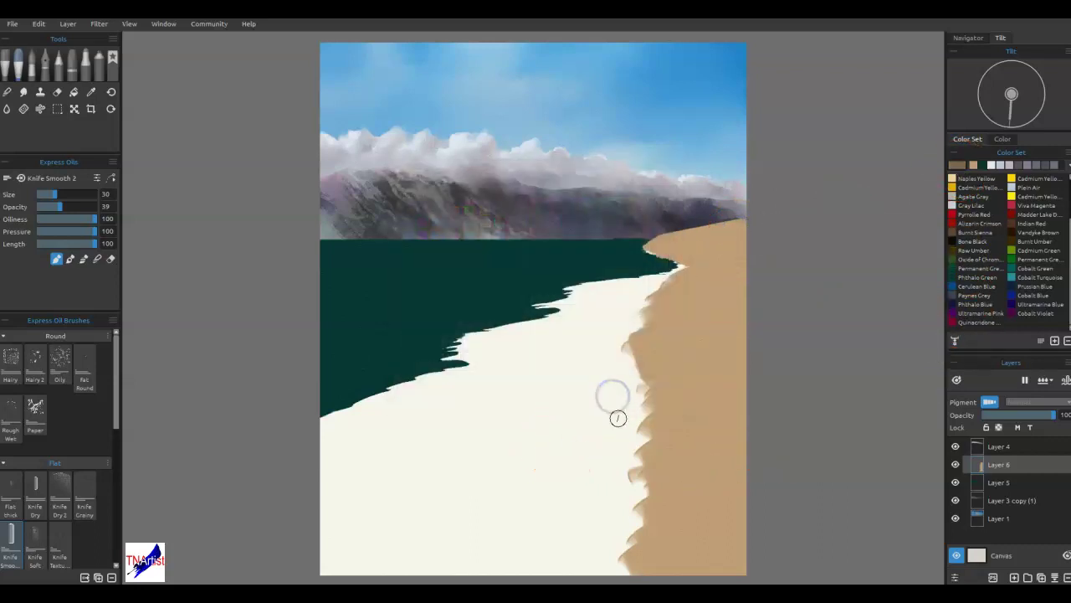
mouse_move(548, 432)
left_mouse_down()
mouse_move(622, 414)
mouse_move(573, 418)
mouse_move(649, 392)
mouse_move(574, 375)
mouse_move(545, 355)
mouse_move(550, 345)
mouse_move(628, 316)
mouse_move(607, 343)
mouse_move(653, 305)
mouse_move(551, 313)
left_mouse_up()
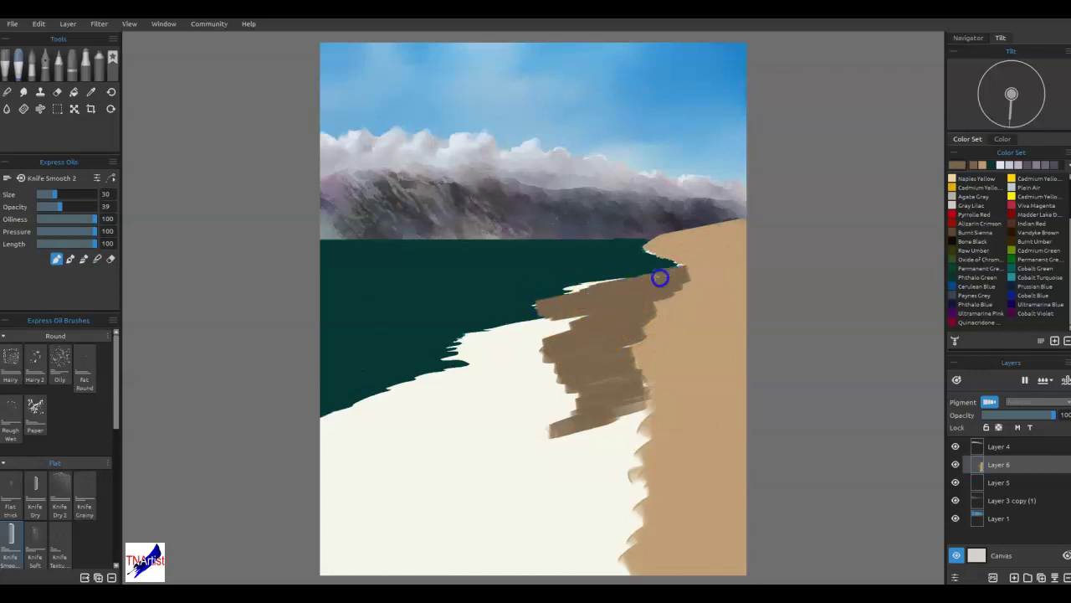
left_click_drag(605, 288, 605, 289)
mouse_move(580, 364)
left_mouse_down()
mouse_move(614, 389)
mouse_move(608, 414)
mouse_move(636, 423)
mouse_move(576, 477)
mouse_move(577, 488)
mouse_move(637, 508)
mouse_move(601, 544)
mouse_move(622, 551)
mouse_move(595, 569)
left_mouse_up()
left_click_drag(630, 538, 616, 544)
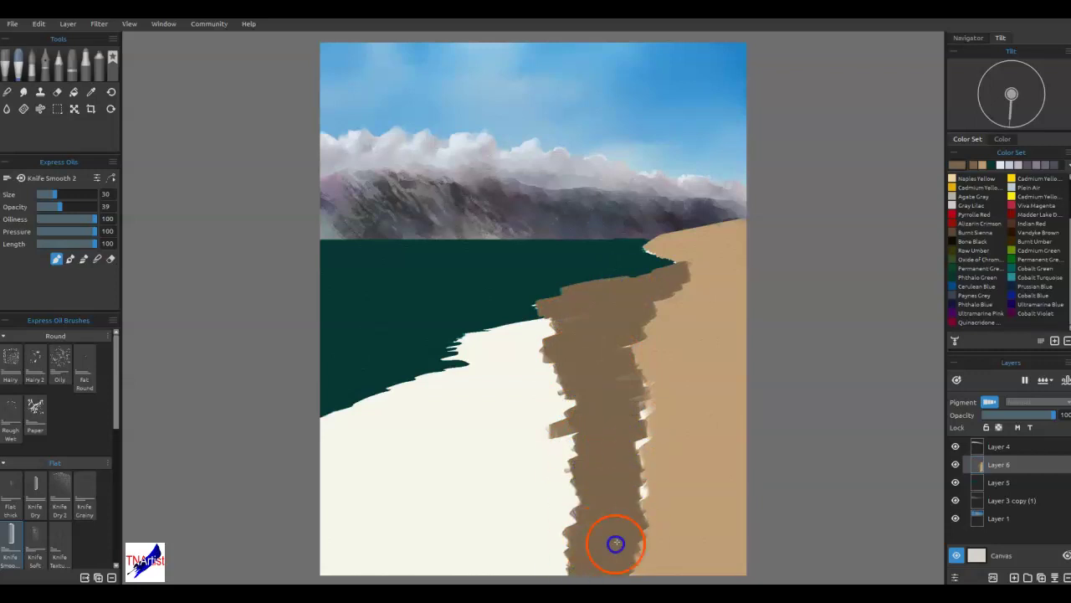
left_click_drag(603, 451, 629, 412)
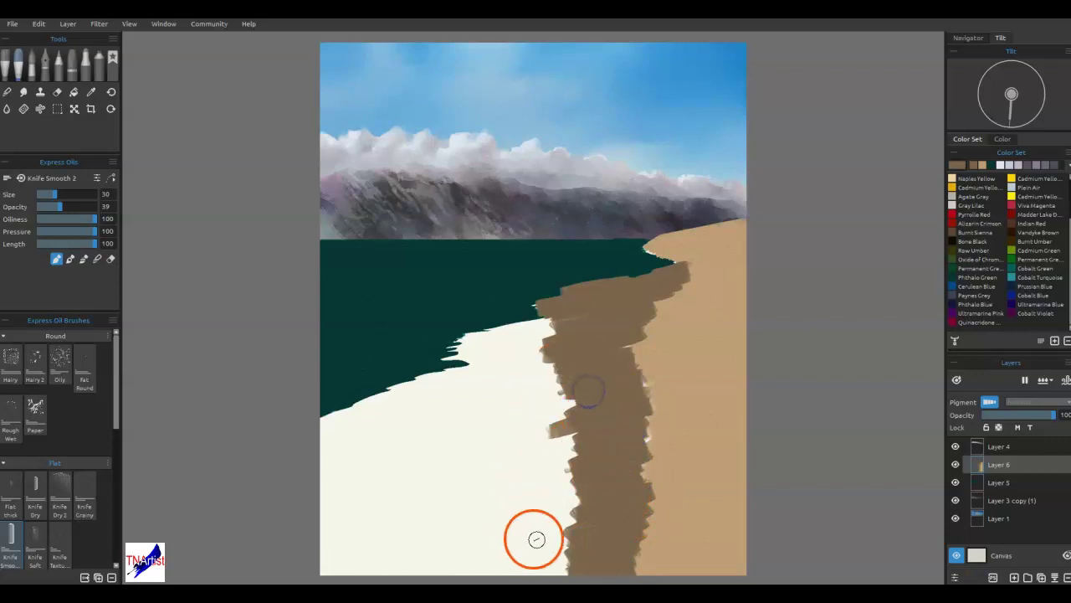
- Cover the lower-left foreground with broad brown strokes using a much larger brush
key("0")
mouse_move(312, 552)
left_mouse_down()
mouse_move(472, 536)
mouse_move(343, 548)
mouse_move(578, 529)
left_mouse_up()
left_click_drag(560, 460, 406, 519)
left_click_drag(300, 506, 578, 461)
left_click_drag(428, 502, 577, 473)
left_click_drag(471, 472, 565, 437)
left_click_drag(430, 447, 565, 406)
left_click_drag(495, 415, 540, 391)
- Extend the brown sand up to the water's edge along the whole shoreline with brush size 60
key("bracketleft")
key("bracketleft")
key("bracketleft")
key("bracketleft")
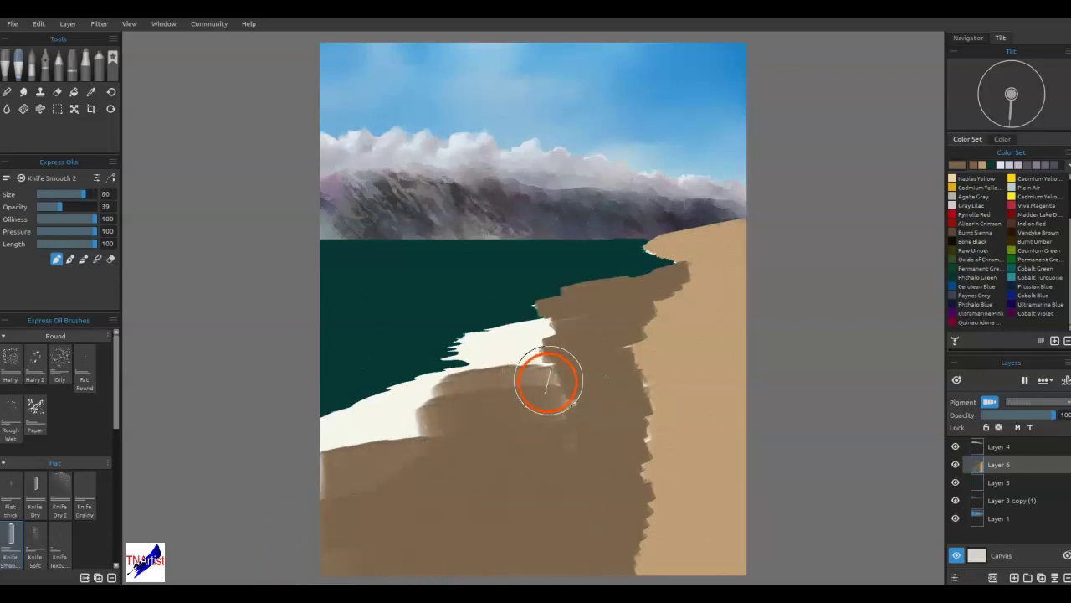
left_click_drag(433, 387, 567, 355)
left_click_drag(467, 366, 560, 354)
left_click_drag(466, 348, 555, 337)
mouse_move(453, 355)
left_mouse_down()
mouse_move(577, 320)
mouse_move(561, 311)
mouse_move(604, 346)
mouse_move(556, 403)
mouse_move(499, 435)
mouse_move(373, 464)
mouse_move(396, 440)
mouse_move(325, 452)
mouse_move(376, 434)
mouse_move(375, 423)
mouse_move(434, 412)
mouse_move(373, 415)
mouse_move(405, 389)
mouse_move(439, 395)
mouse_move(338, 472)
left_mouse_up()
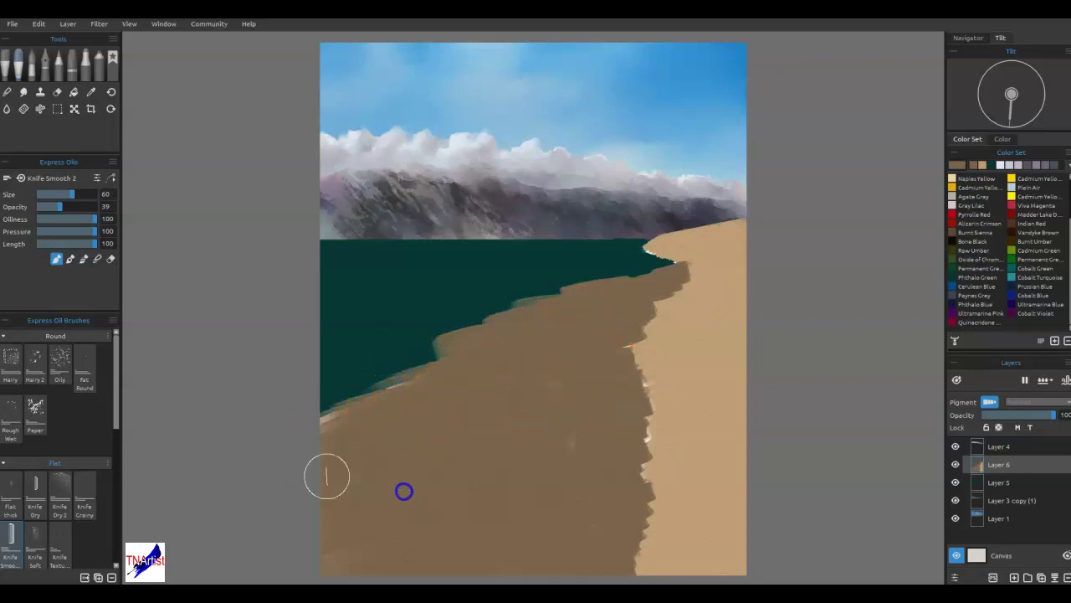
- Blend the boundary between the brown and tan sand from the canvas bottom up to the far shore, using size 45
mouse_move(649, 548)
left_mouse_down()
mouse_move(696, 517)
mouse_move(601, 559)
left_mouse_up()
key("bracketleft")
key("b")
mouse_move(696, 547)
left_mouse_down()
mouse_move(658, 564)
mouse_move(578, 571)
left_mouse_up()
left_click_drag(651, 536, 581, 522)
left_click_drag(675, 497, 619, 510)
left_click_drag(686, 472, 615, 469)
mouse_move(679, 434)
left_mouse_down()
mouse_move(598, 432)
mouse_move(602, 404)
mouse_move(664, 363)
mouse_move(611, 350)
mouse_move(652, 304)
mouse_move(710, 276)
mouse_move(687, 268)
mouse_move(697, 262)
left_mouse_up()
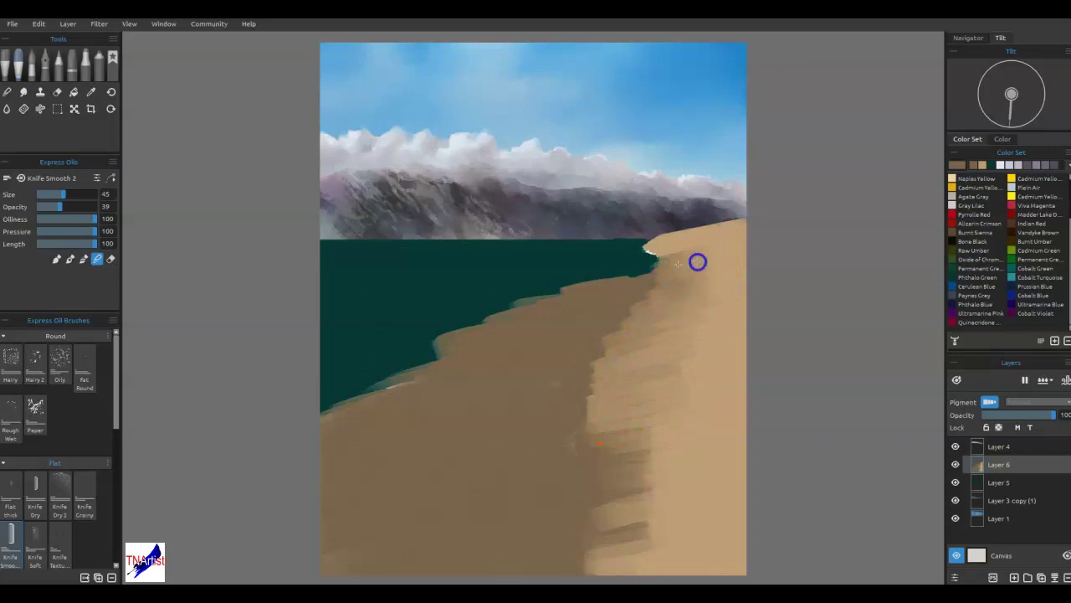
- Smooth the sand further with sweeping blend strokes across the beach, the foreground and the shoreline edge
mouse_move(664, 295)
left_mouse_down()
mouse_move(708, 374)
mouse_move(589, 478)
mouse_move(644, 512)
mouse_move(636, 555)
mouse_move(581, 579)
mouse_move(664, 522)
mouse_move(684, 466)
mouse_move(658, 407)
mouse_move(578, 366)
left_mouse_up()
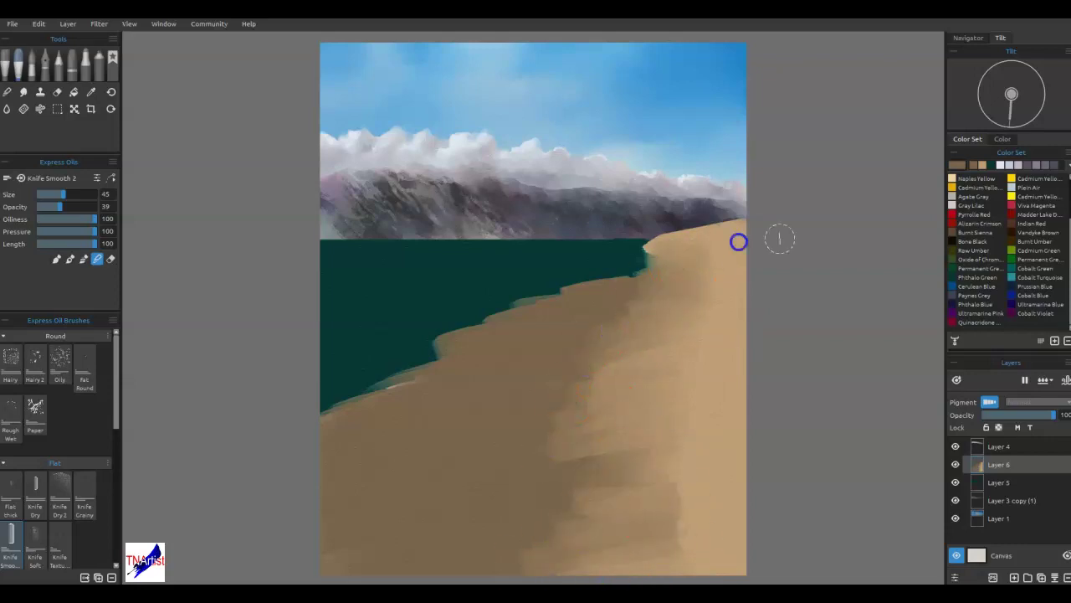
mouse_move(644, 457)
left_mouse_down()
mouse_move(689, 536)
mouse_move(653, 459)
mouse_move(667, 481)
mouse_move(577, 553)
left_mouse_up()
left_click_drag(726, 407, 680, 535)
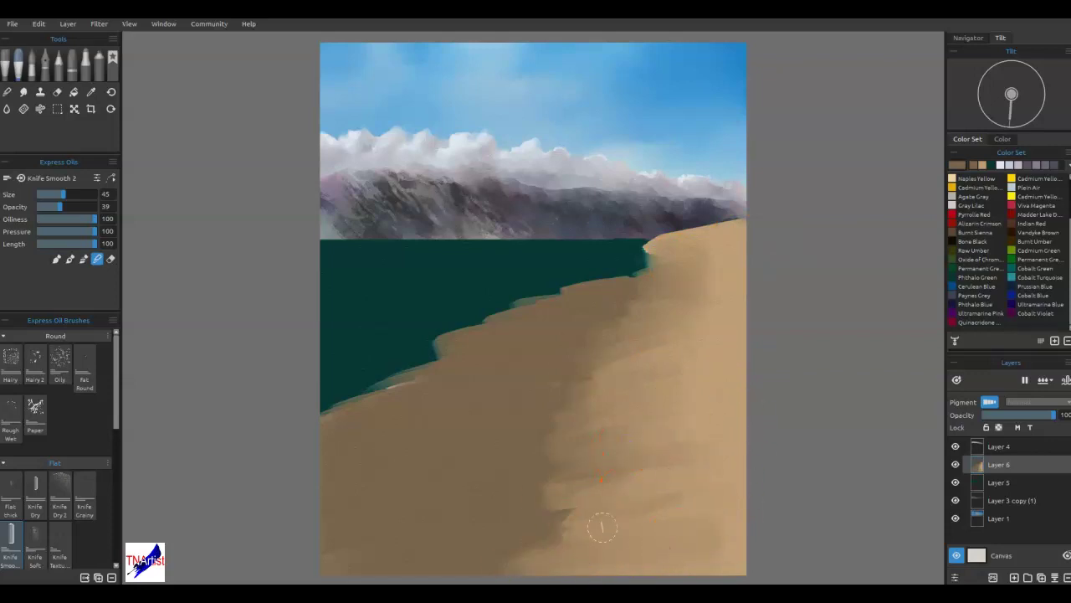
mouse_move(638, 369)
left_mouse_down()
mouse_move(535, 373)
mouse_move(587, 363)
left_mouse_up()
mouse_move(615, 360)
left_mouse_down()
mouse_move(552, 363)
mouse_move(518, 345)
left_mouse_up()
mouse_move(690, 326)
left_mouse_down()
mouse_move(527, 323)
mouse_move(700, 298)
mouse_move(556, 405)
left_mouse_up()
left_click_drag(646, 410, 455, 436)
mouse_move(433, 502)
left_mouse_down()
mouse_move(654, 498)
mouse_move(476, 520)
mouse_move(580, 542)
mouse_move(548, 554)
left_mouse_up()
mouse_move(440, 543)
left_mouse_down()
mouse_move(485, 536)
mouse_move(426, 503)
mouse_move(303, 495)
mouse_move(497, 466)
mouse_move(314, 443)
mouse_move(458, 402)
mouse_move(429, 390)
mouse_move(489, 366)
left_mouse_up()
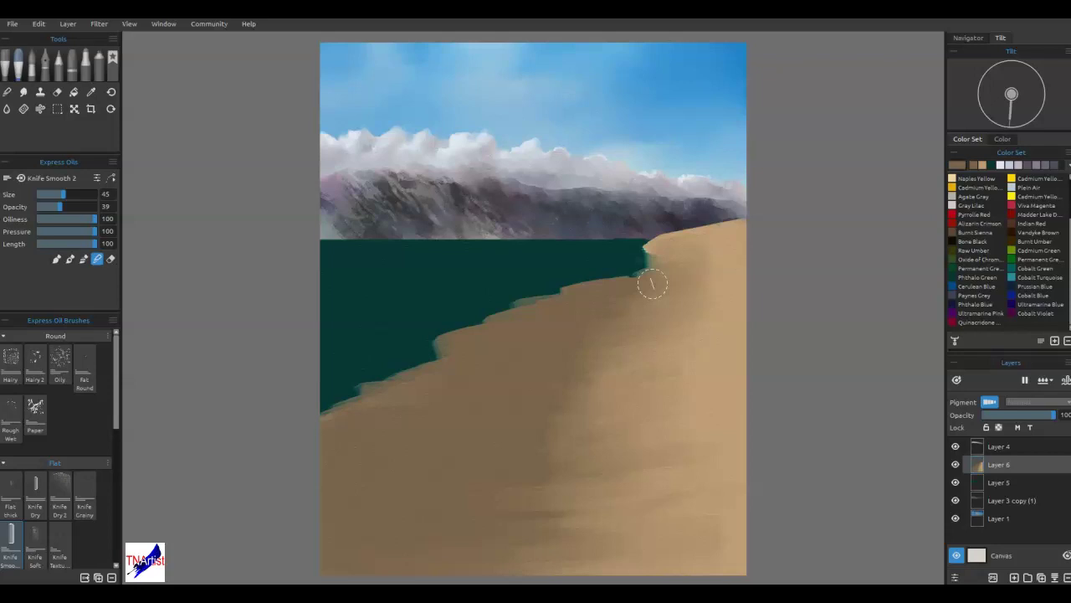
- Mix a slightly brighter teal green, #123e37, from the dark water colour as the new paint colour
left_click(992, 166)
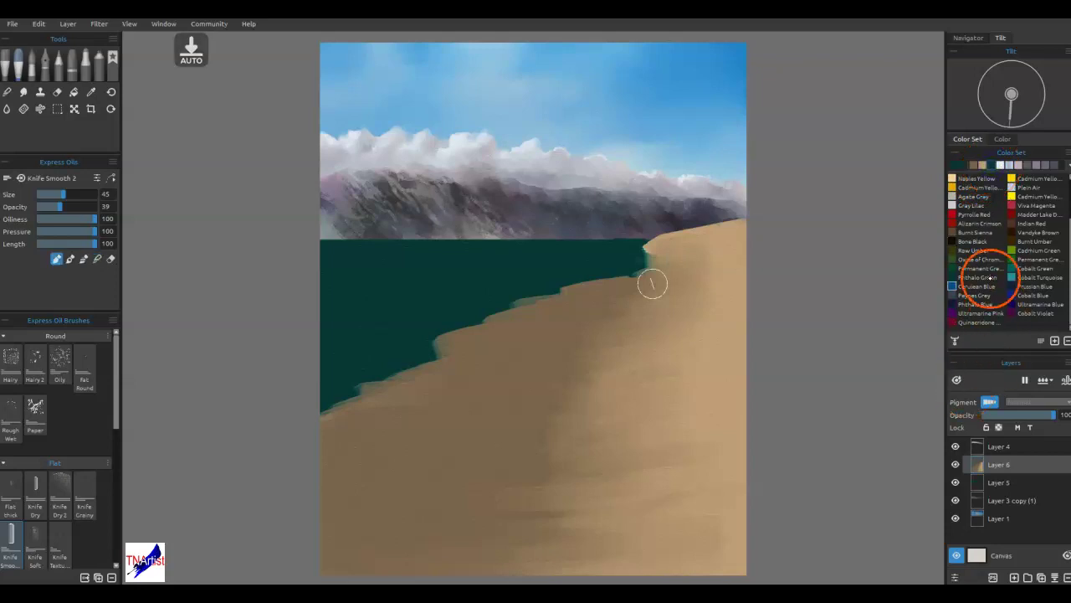
left_click(968, 163)
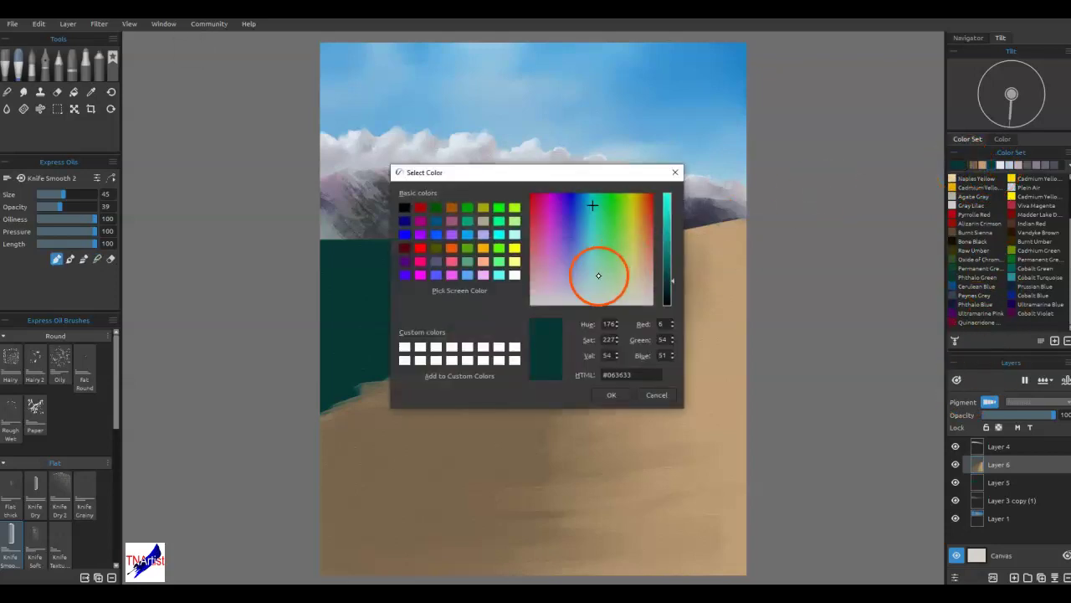
left_click(583, 210)
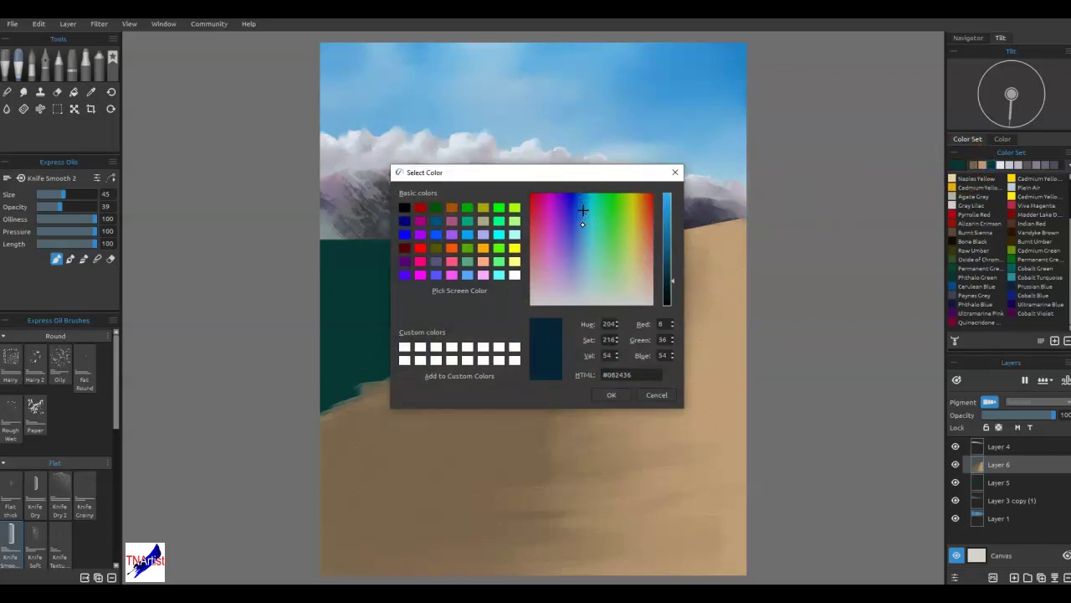
left_click(591, 223)
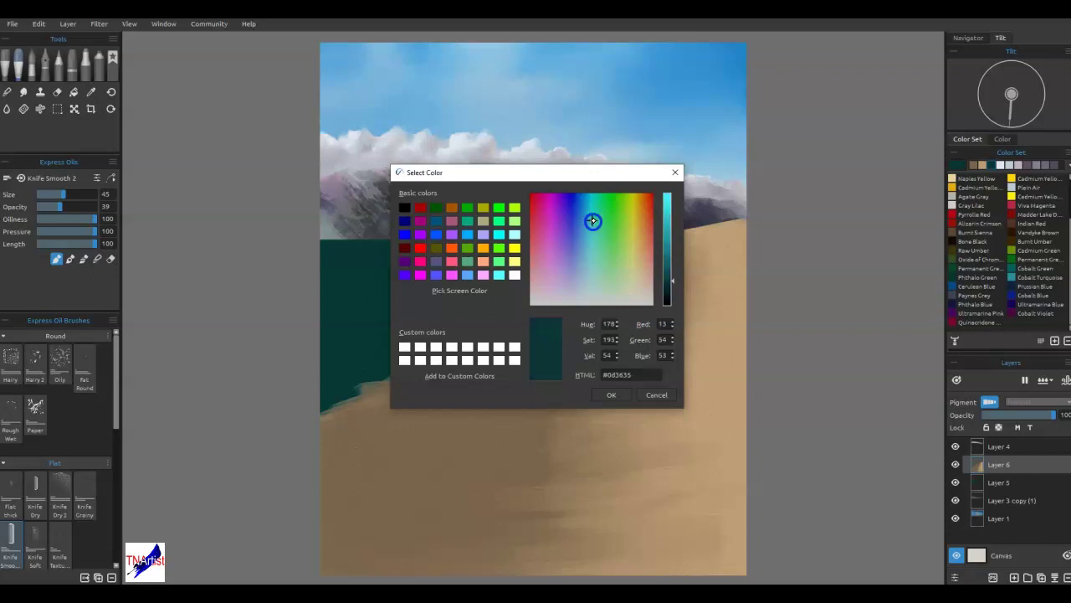
left_click(671, 273)
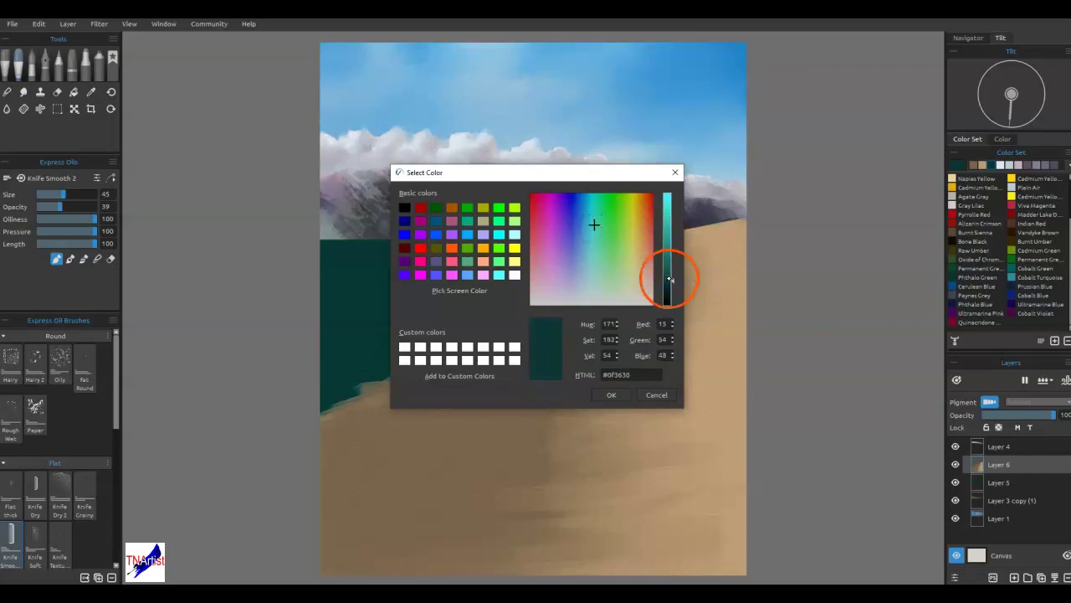
left_click(611, 394)
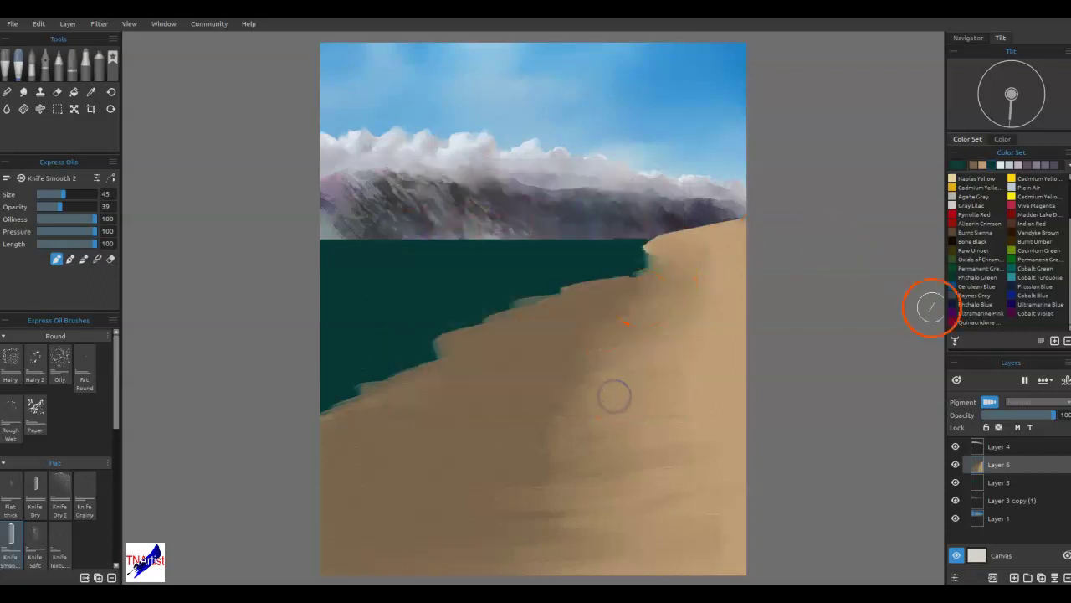
- On Layer 5, paint short horizontal teal strokes in the middle of the water with the brush reduced to size 16
left_click(996, 483)
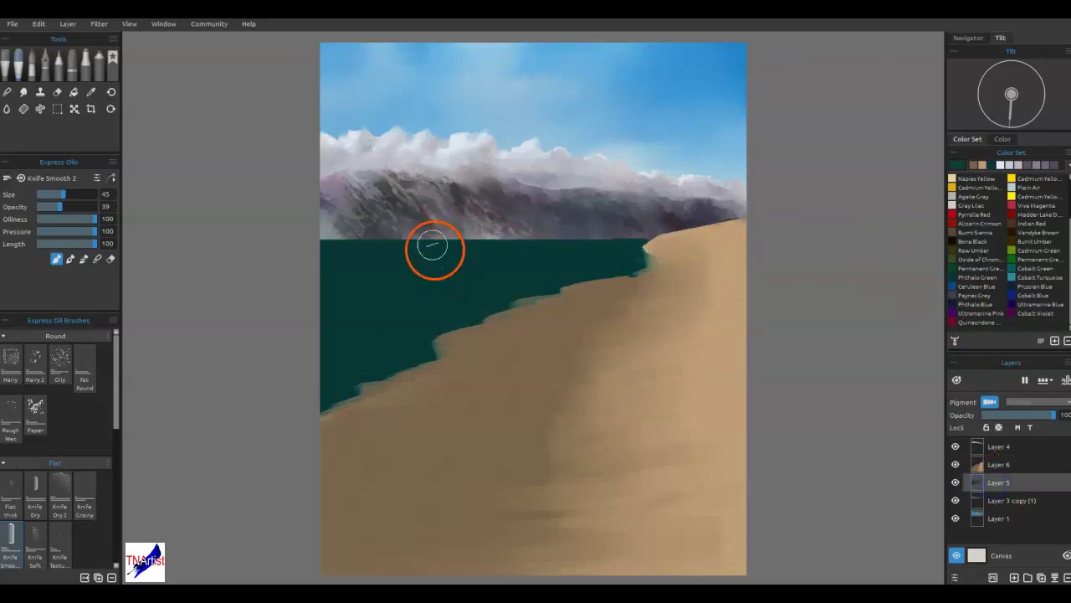
key("bracketleft")
key("bracketleft")
key("bracketleft")
key("bracketleft")
key("bracketleft")
key("bracketleft")
key("bracketleft")
key("bracketleft")
key("bracketleft")
key("bracketleft")
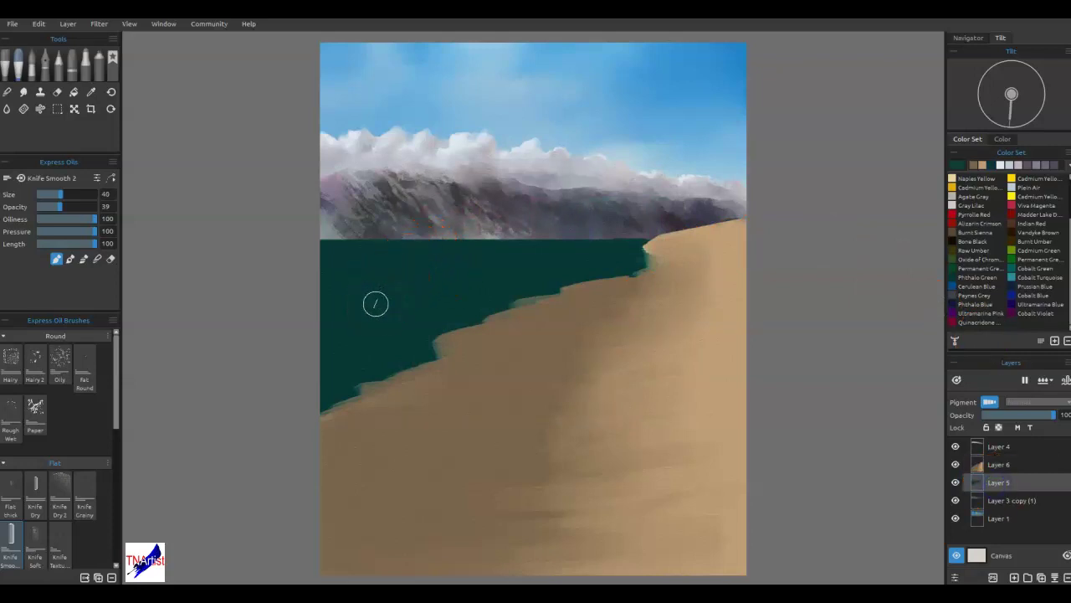
mouse_move(397, 261)
left_mouse_down()
mouse_move(488, 263)
mouse_move(456, 267)
mouse_move(514, 270)
left_mouse_up()
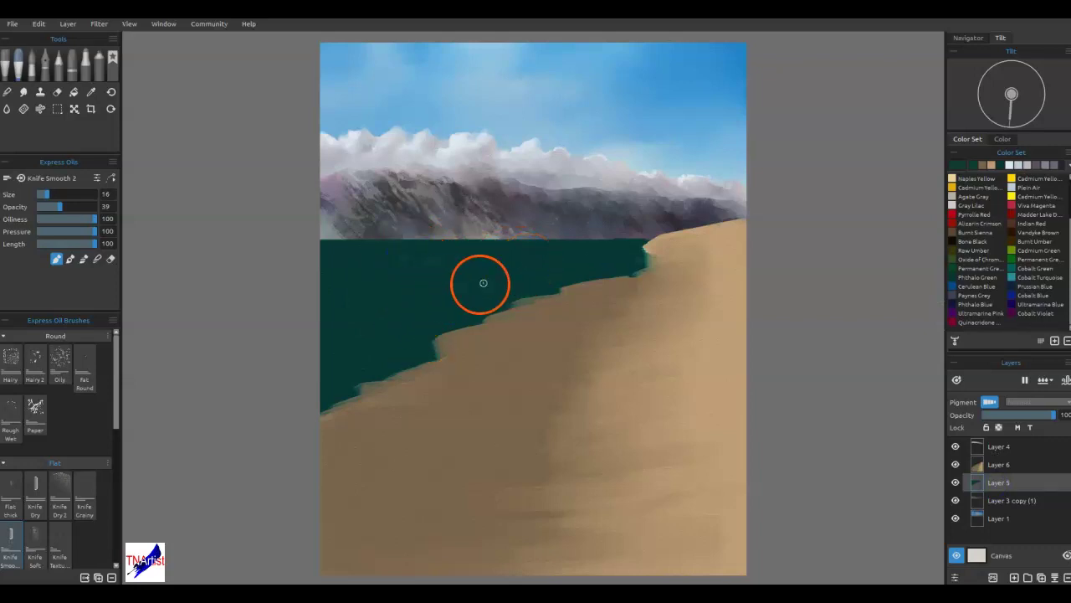
left_click_drag(499, 282, 470, 277)
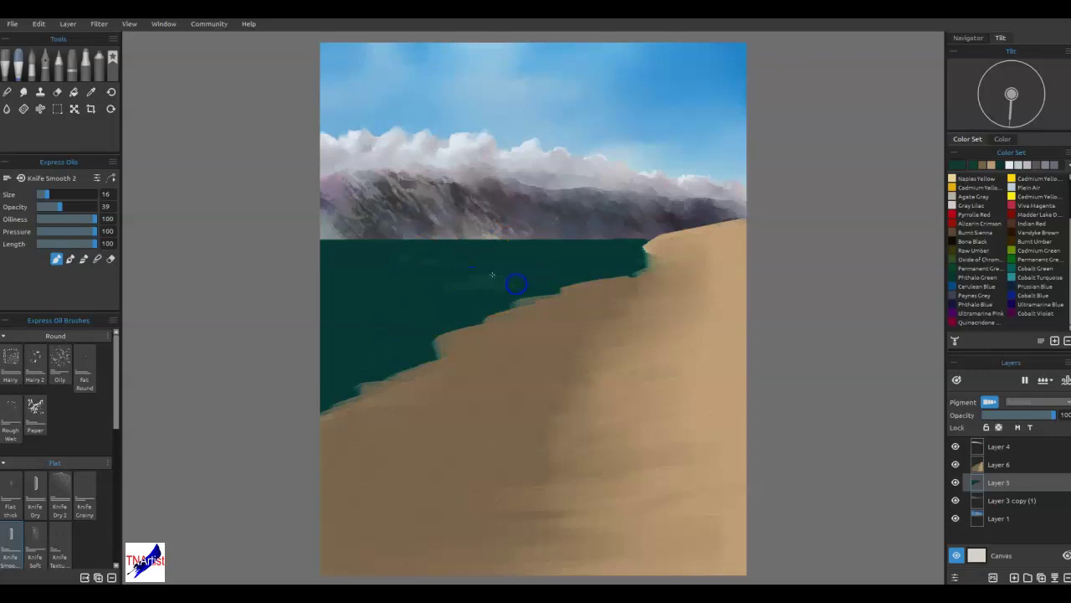
- Add thin teal ripples near the far shore and in the upper middle of the water, using sizes 12 and 10
key("[")
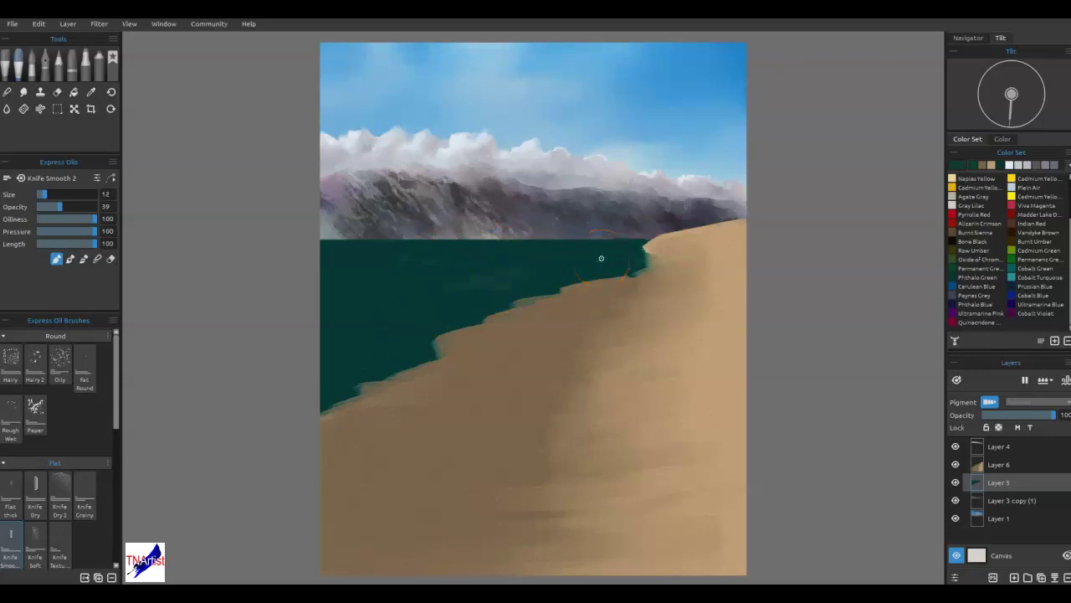
mouse_move(601, 257)
left_mouse_down()
mouse_move(521, 246)
mouse_move(535, 271)
mouse_move(555, 265)
mouse_move(509, 259)
left_mouse_up()
mouse_move(575, 242)
left_mouse_down()
mouse_move(514, 244)
mouse_move(572, 244)
mouse_move(509, 251)
mouse_move(562, 243)
mouse_move(509, 260)
mouse_move(509, 249)
mouse_move(605, 246)
mouse_move(588, 223)
mouse_move(569, 254)
mouse_move(622, 251)
left_mouse_up()
left_click_drag(621, 257, 612, 244)
mouse_move(582, 250)
left_mouse_down()
mouse_move(617, 243)
mouse_move(550, 258)
mouse_move(604, 266)
mouse_move(548, 272)
mouse_move(588, 277)
left_mouse_up()
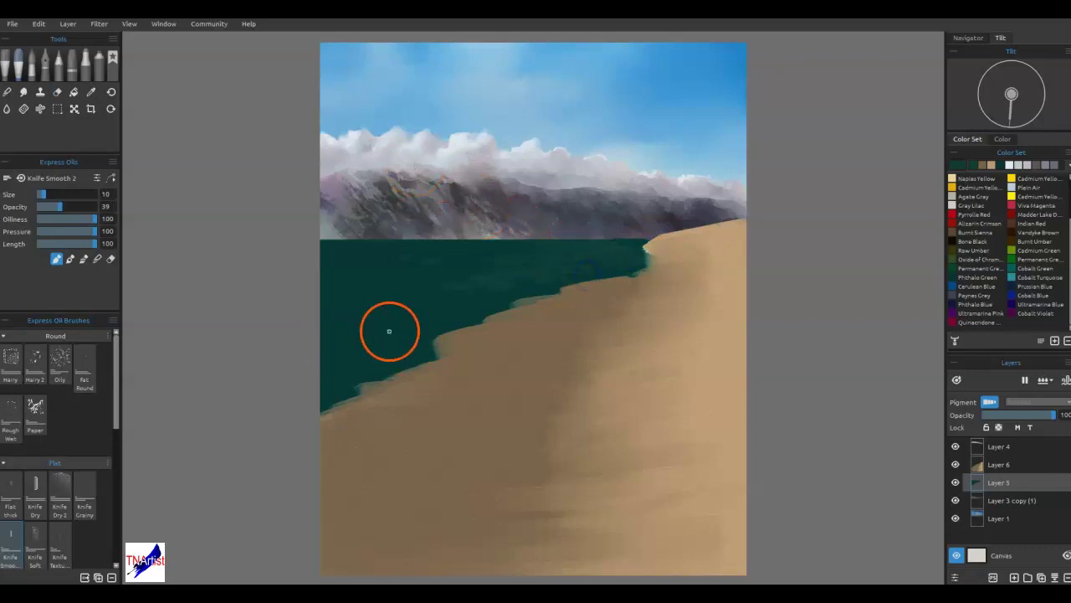
left_click_drag(436, 291, 435, 282)
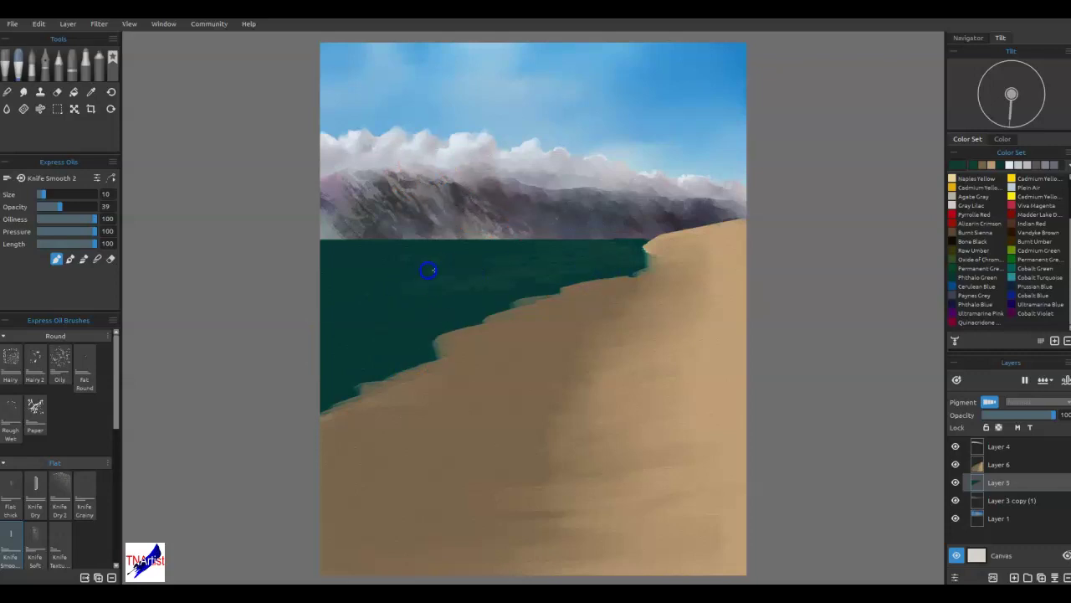
left_click_drag(490, 259, 444, 253)
- Keep the teal #123e37 and extend the ripples along the horizon, beside the shoreline and across the left half of the water
left_click(958, 163)
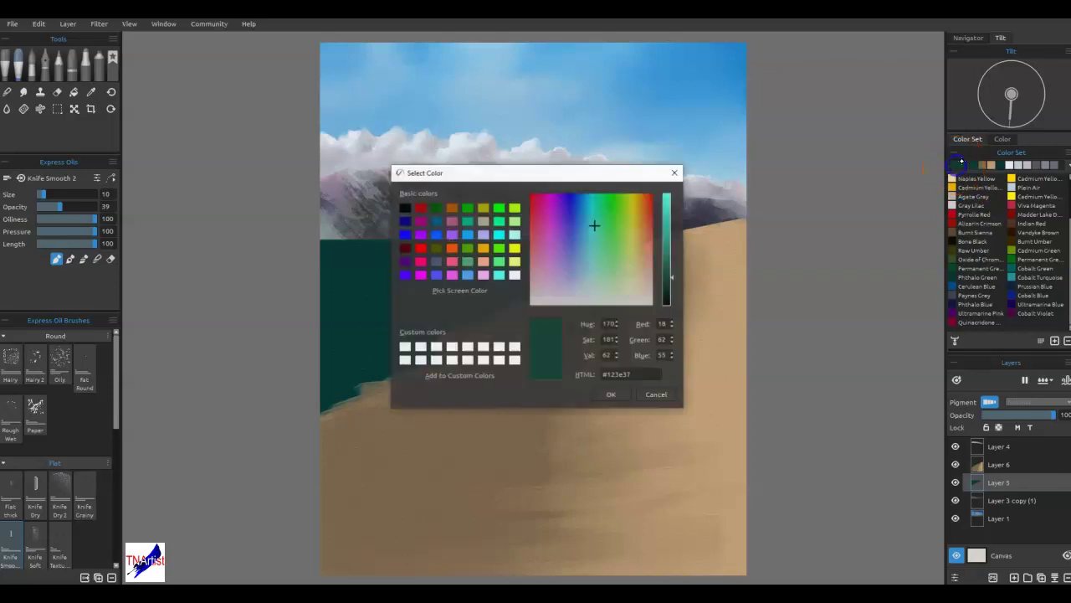
left_click(612, 394)
left_click_drag(405, 248, 477, 241)
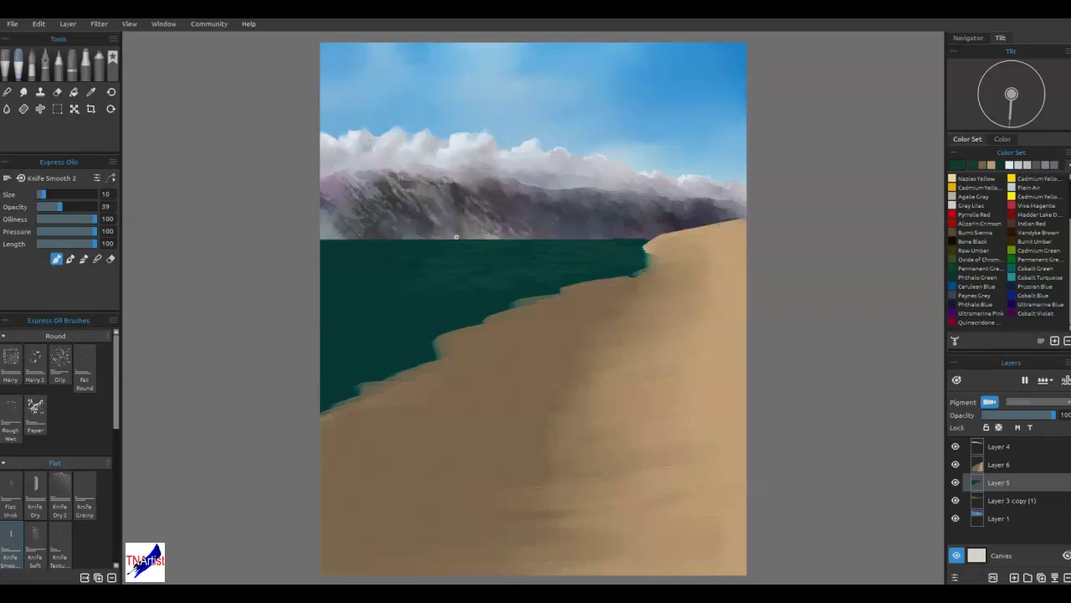
mouse_move(456, 237)
left_mouse_down()
mouse_move(457, 263)
mouse_move(495, 289)
mouse_move(540, 285)
left_mouse_up()
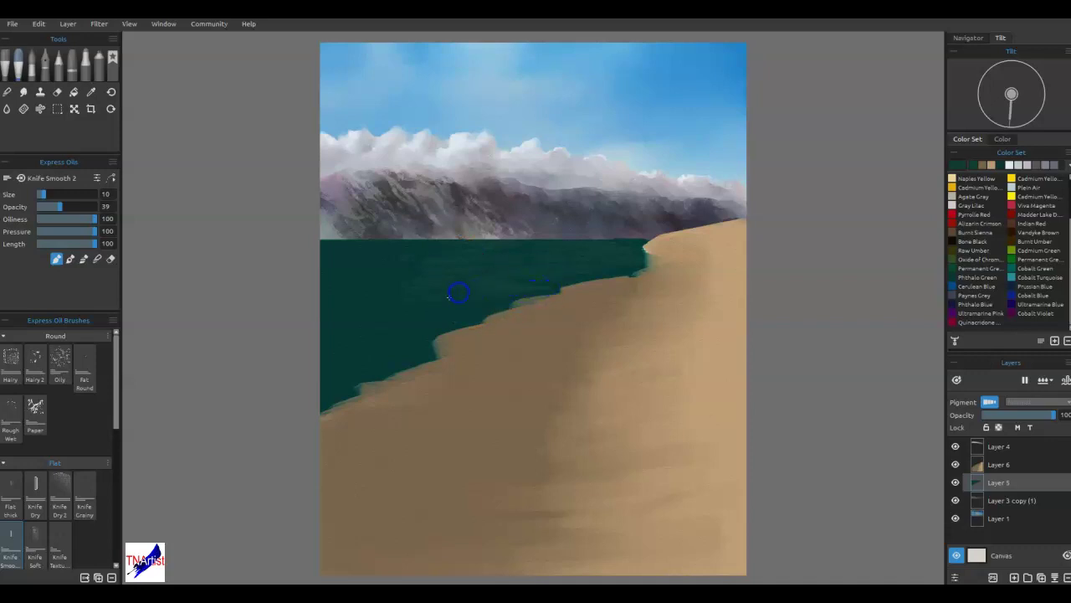
mouse_move(429, 318)
left_mouse_down()
mouse_move(447, 306)
mouse_move(416, 307)
left_mouse_up()
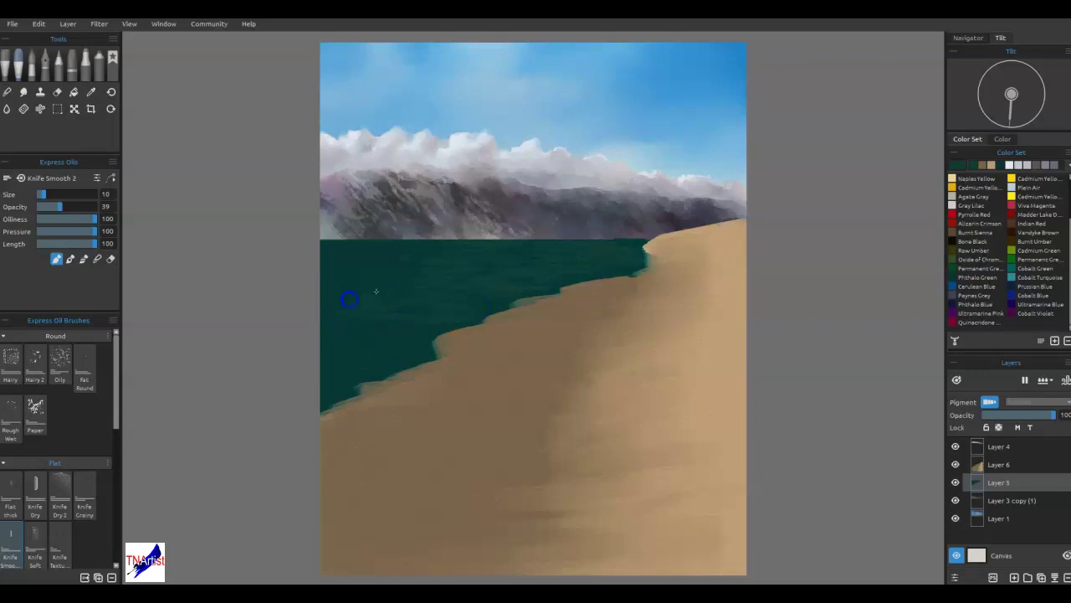
left_click_drag(352, 283, 402, 277)
left_click_drag(335, 270, 359, 269)
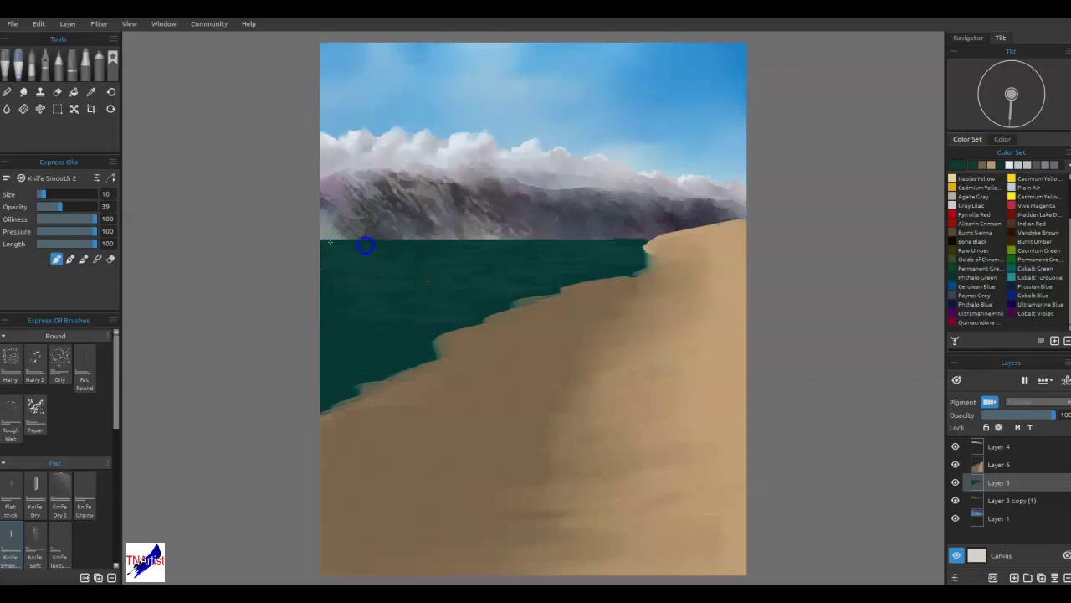
- Fill the lower-left water down to the shoreline with teal ripples and touch up the area below the horizon
mouse_move(434, 245)
left_mouse_down()
mouse_move(331, 325)
mouse_move(413, 339)
left_mouse_up()
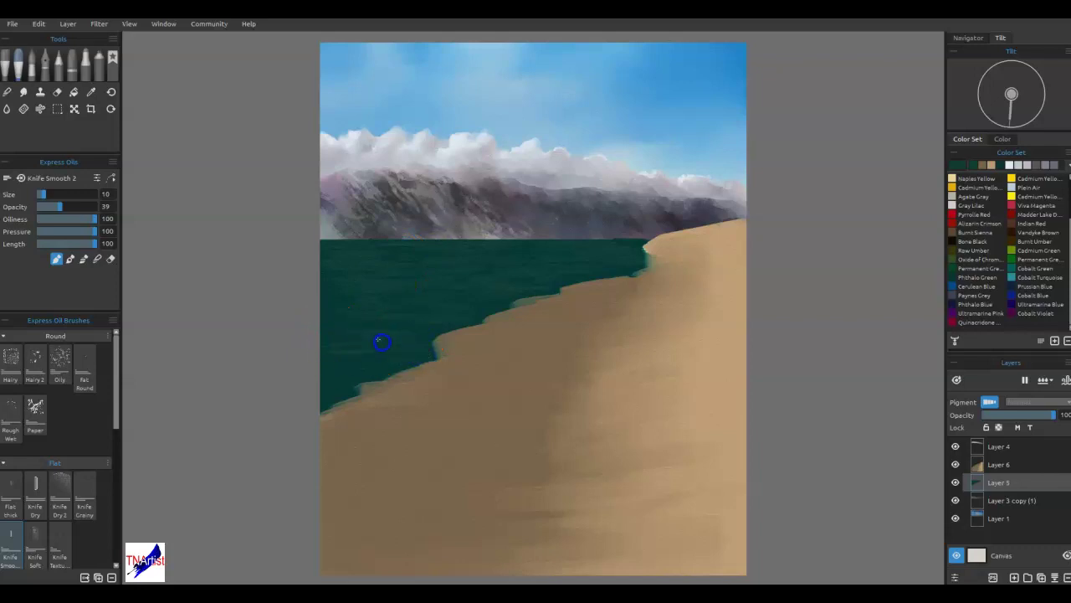
mouse_move(421, 335)
left_mouse_down()
mouse_move(347, 318)
mouse_move(378, 327)
left_mouse_up()
mouse_move(340, 294)
left_mouse_down()
mouse_move(463, 309)
mouse_move(507, 302)
left_mouse_up()
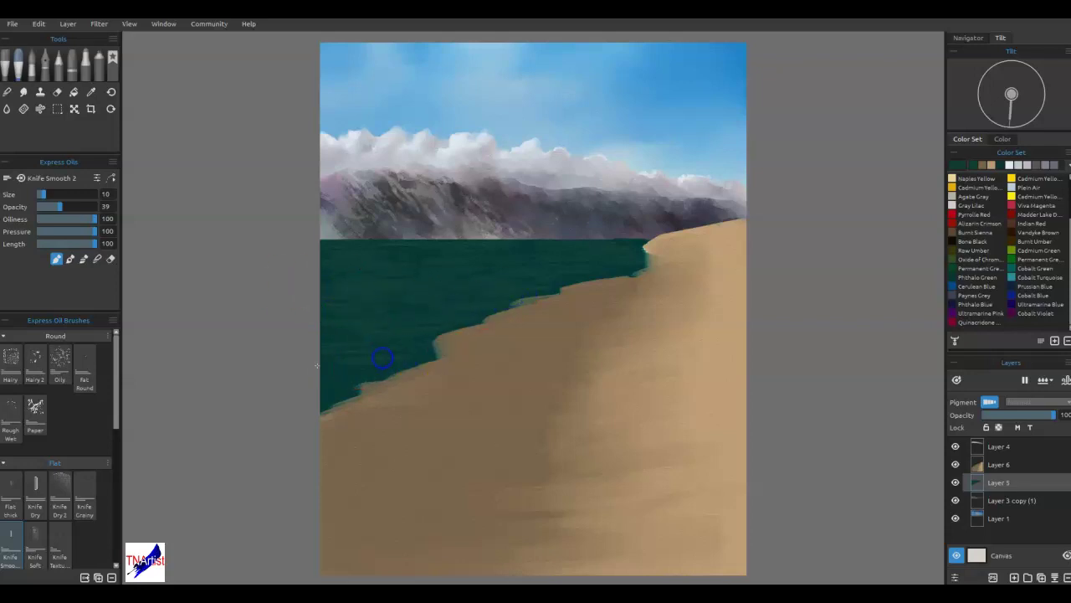
left_click_drag(321, 385, 335, 392)
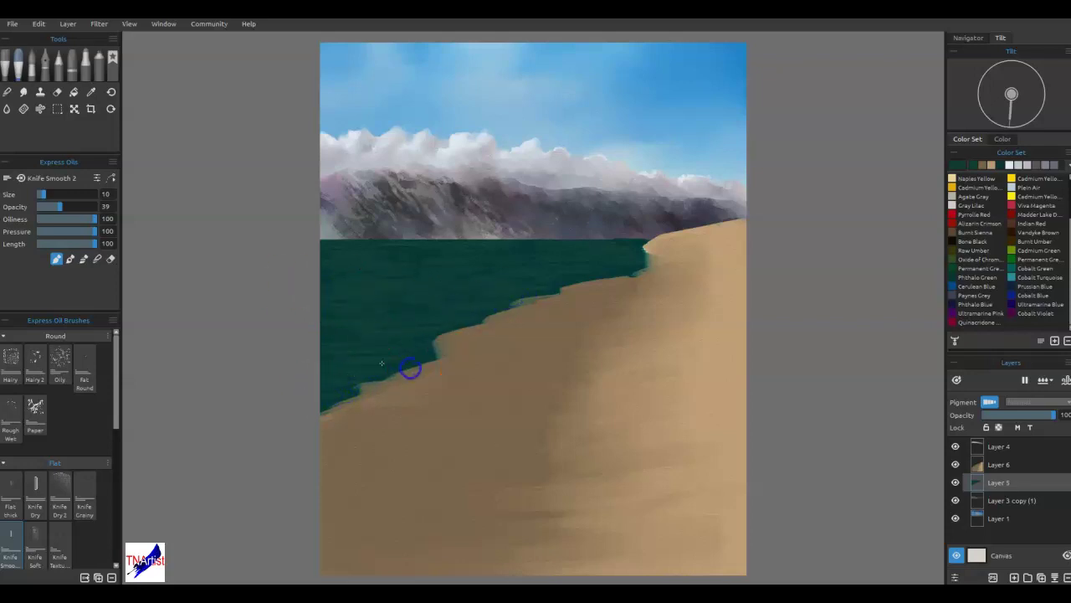
mouse_move(445, 328)
left_mouse_down()
mouse_move(481, 313)
mouse_move(382, 289)
left_mouse_up()
left_click_drag(589, 243, 632, 246)
- Change the paint colour to a dark muted olive, #313520
left_click(959, 167)
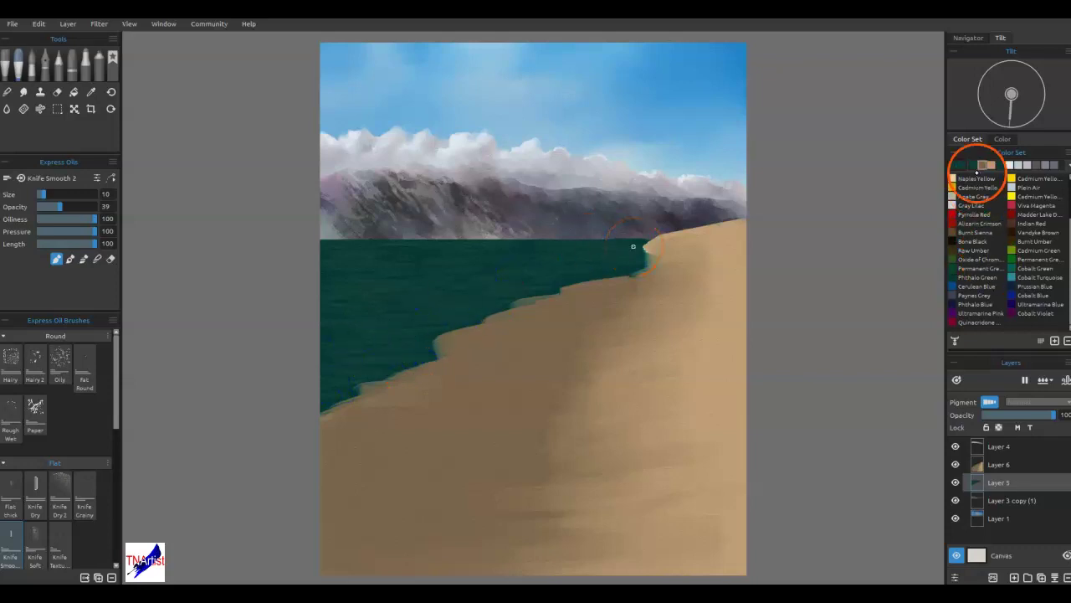
left_click(958, 167)
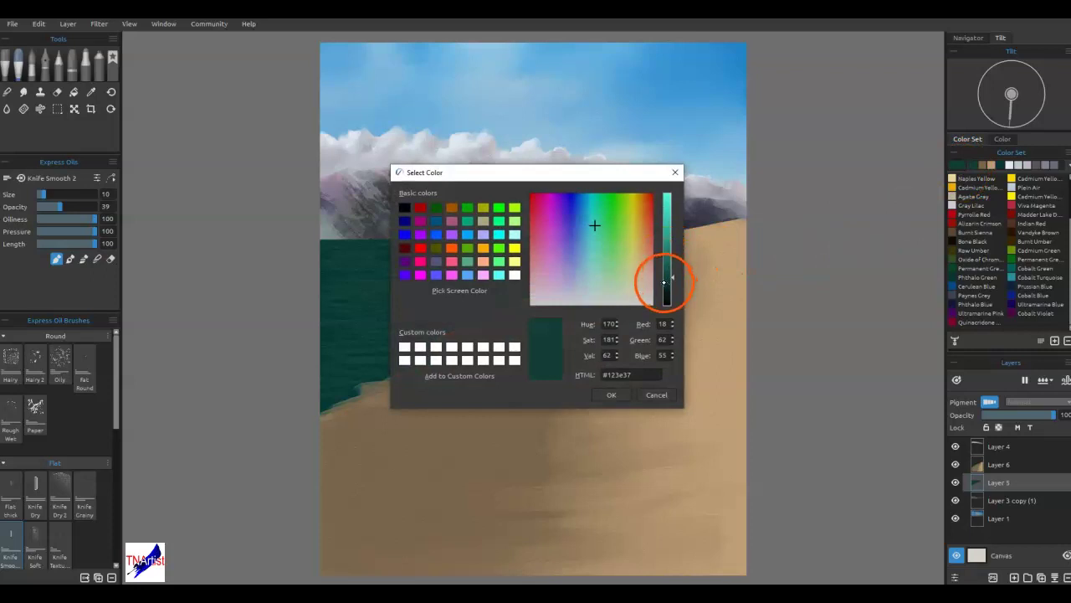
left_click(620, 222)
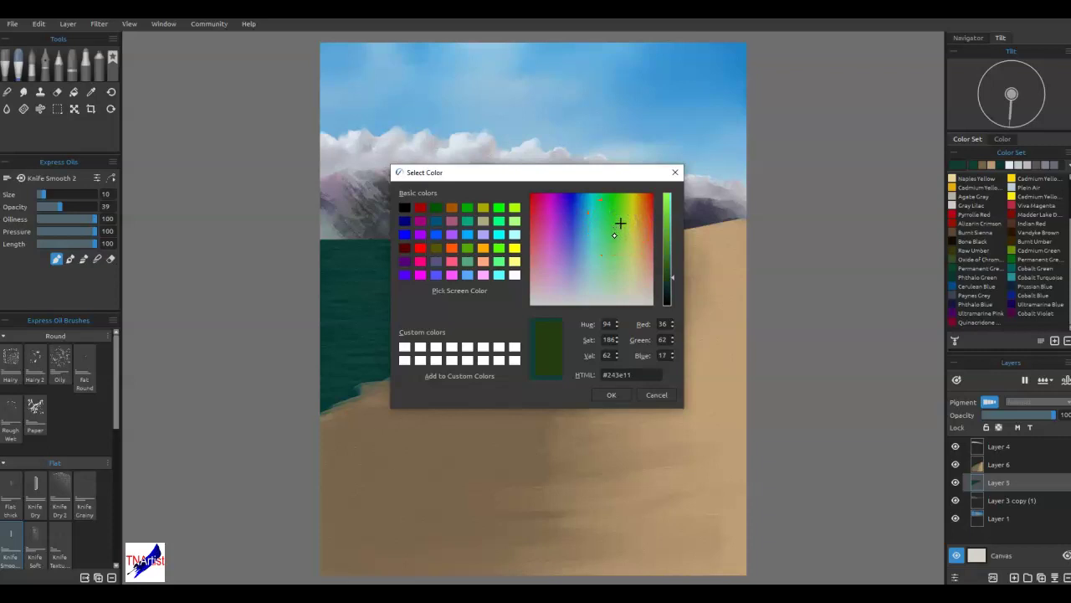
left_click(629, 224)
left_click(629, 245)
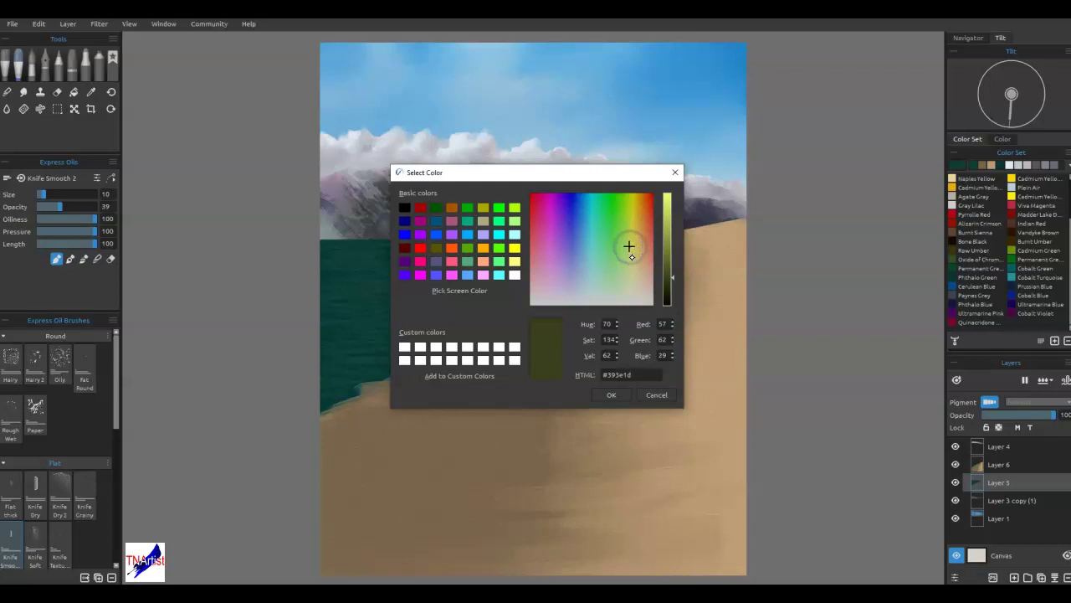
left_click(630, 261)
left_click(666, 283)
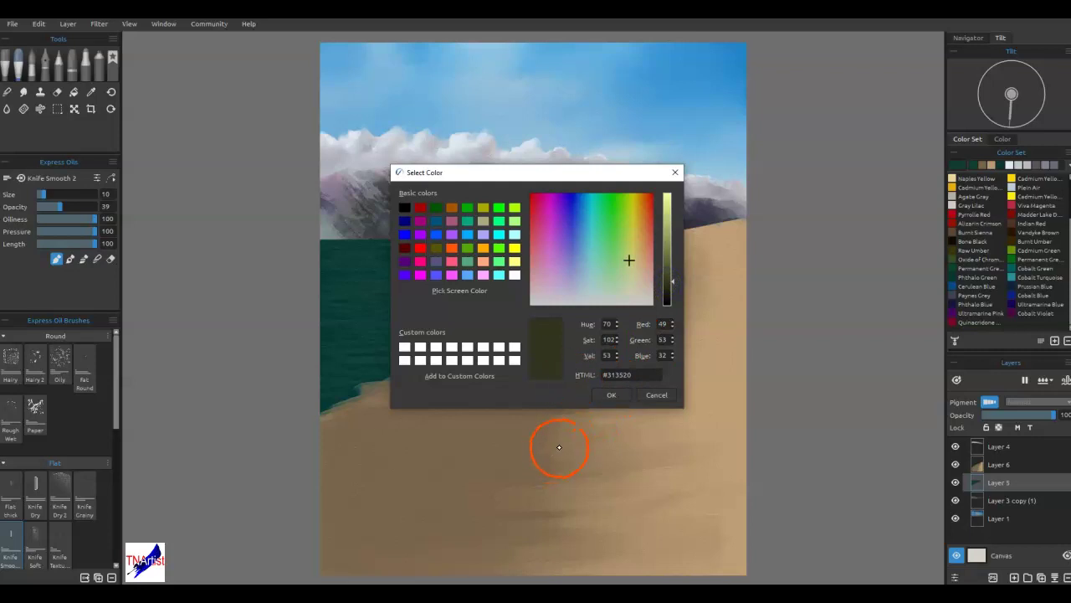
left_click(604, 394)
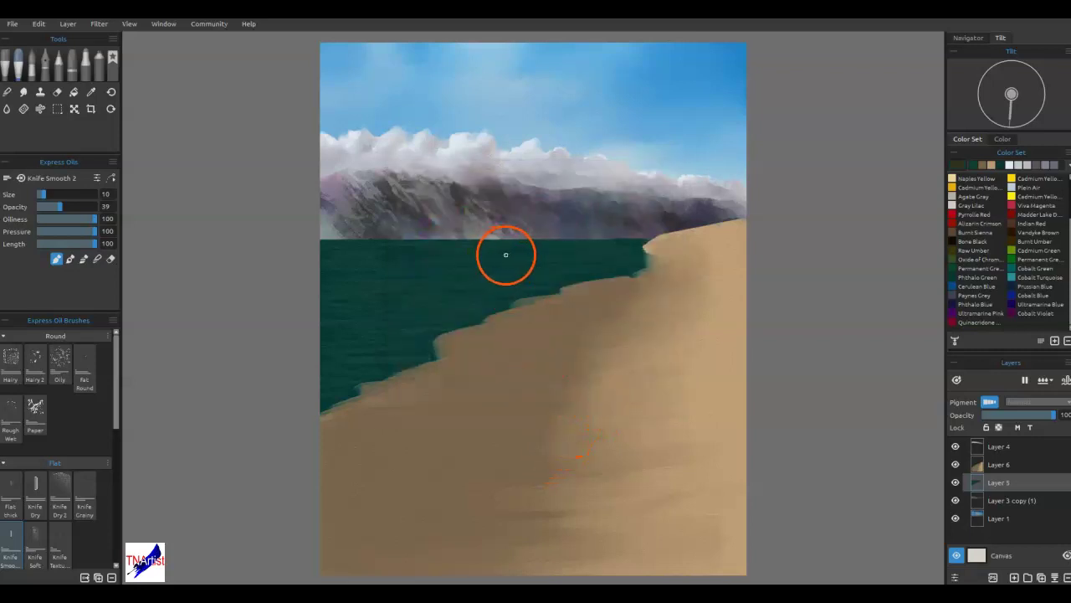
- Paint olive streaks in the middle of the water and along the horizon toward the far shore
left_click_drag(459, 287, 460, 292)
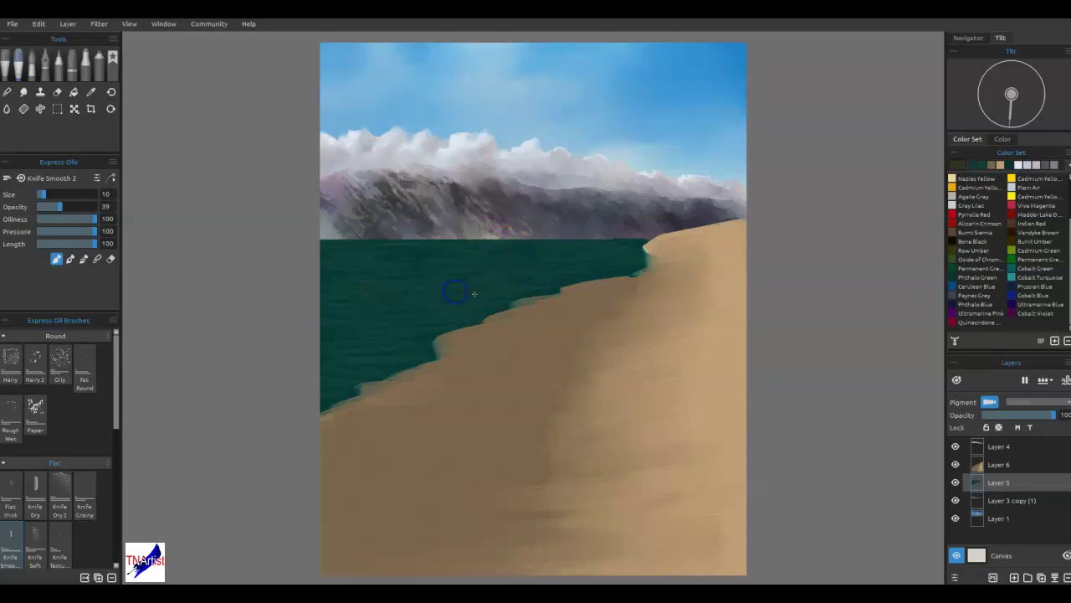
left_click(462, 266)
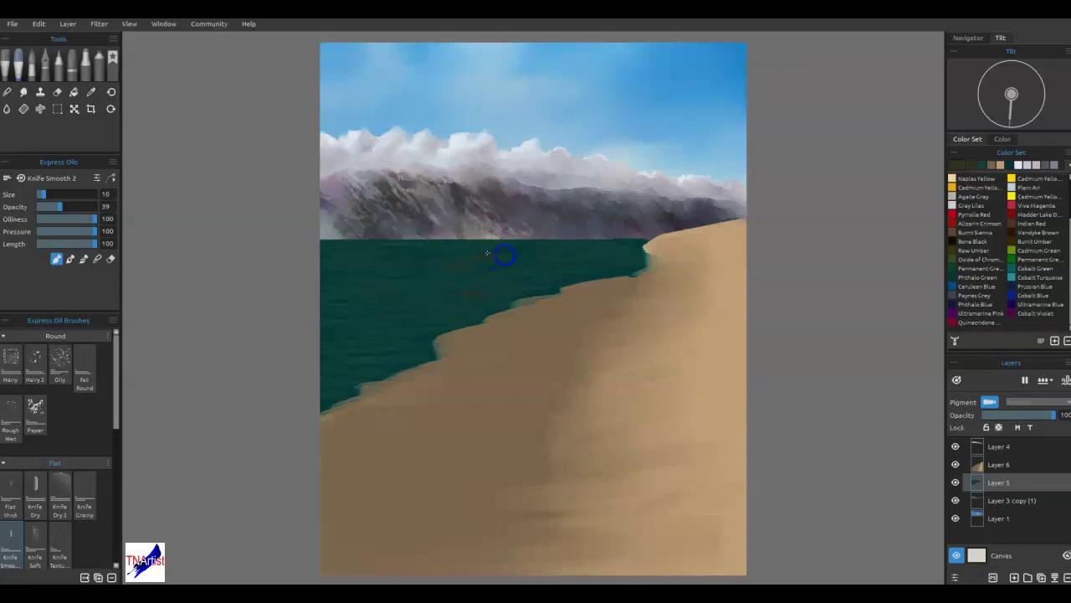
mouse_move(527, 254)
left_mouse_down()
mouse_move(528, 242)
mouse_move(493, 249)
mouse_move(529, 244)
left_mouse_up()
left_click(551, 244)
left_click(613, 248)
left_click_drag(628, 246, 561, 254)
left_click_drag(495, 248, 462, 251)
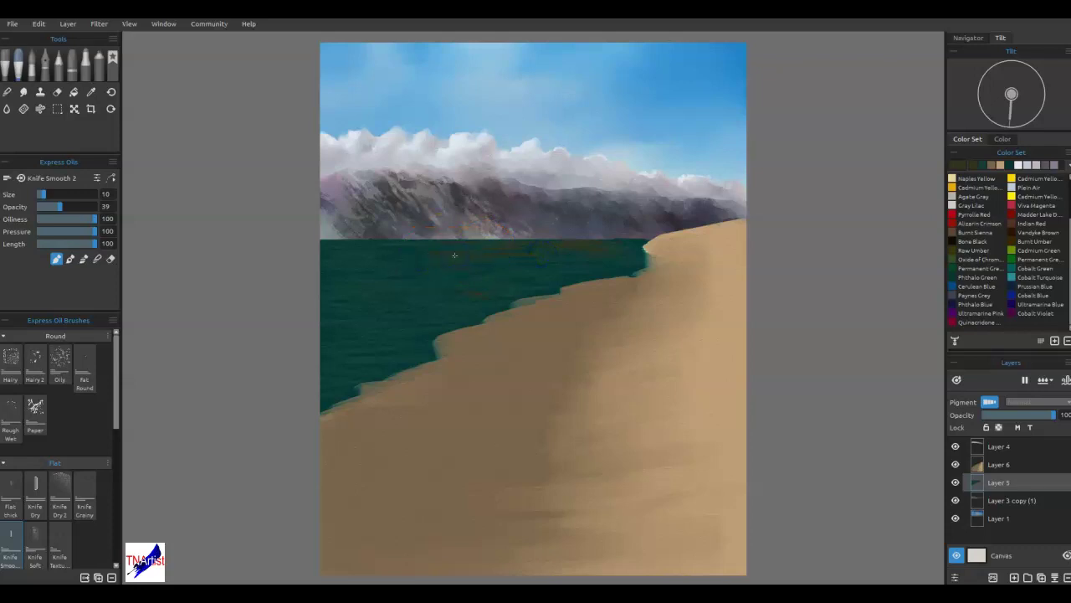
- Continue the olive streaks across the left side of the water and near the shoreline on the right
left_click(385, 252)
left_click(376, 242)
left_click(381, 264)
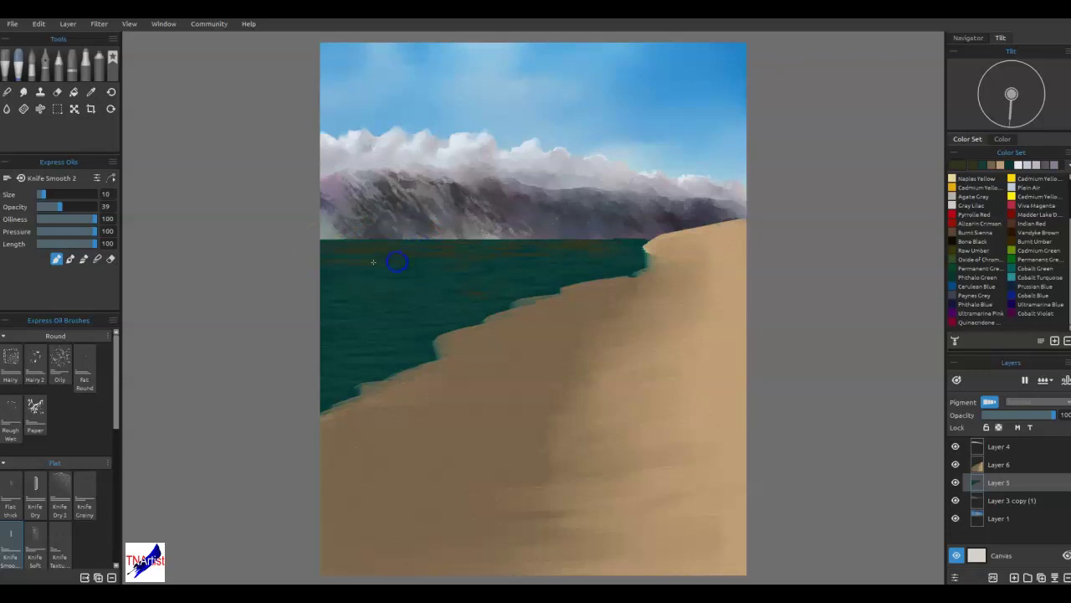
mouse_move(399, 269)
left_mouse_down()
mouse_move(426, 263)
mouse_move(410, 253)
mouse_move(421, 278)
mouse_move(400, 277)
left_mouse_up()
left_click_drag(323, 305, 362, 310)
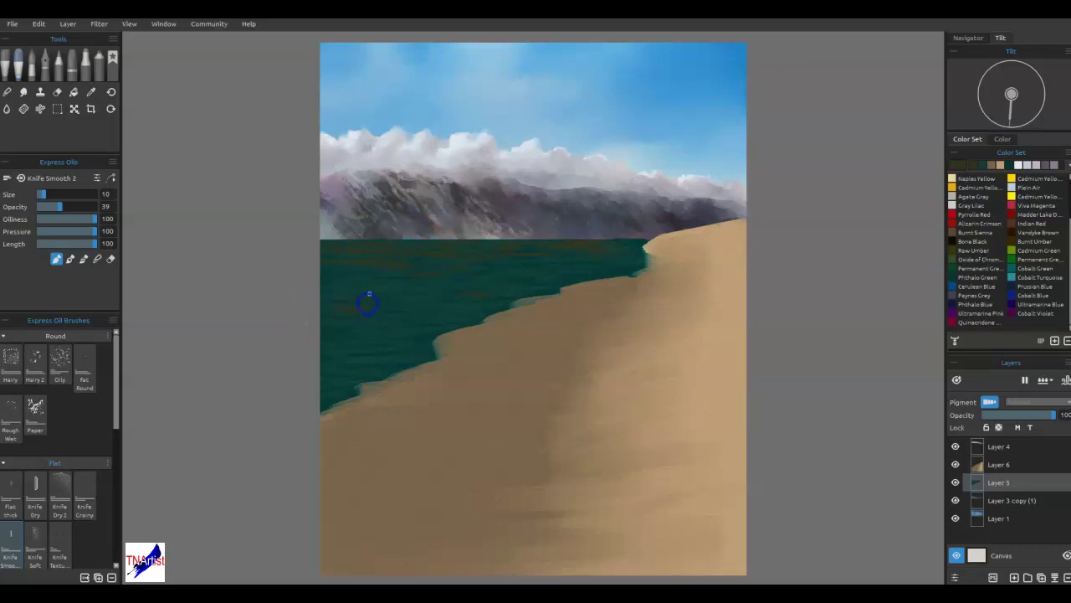
mouse_move(318, 316)
left_mouse_down()
mouse_move(370, 295)
mouse_move(403, 305)
mouse_move(371, 307)
mouse_move(375, 286)
mouse_move(326, 283)
left_mouse_up()
mouse_move(595, 263)
left_mouse_down()
mouse_move(531, 272)
mouse_move(624, 268)
mouse_move(542, 276)
left_mouse_up()
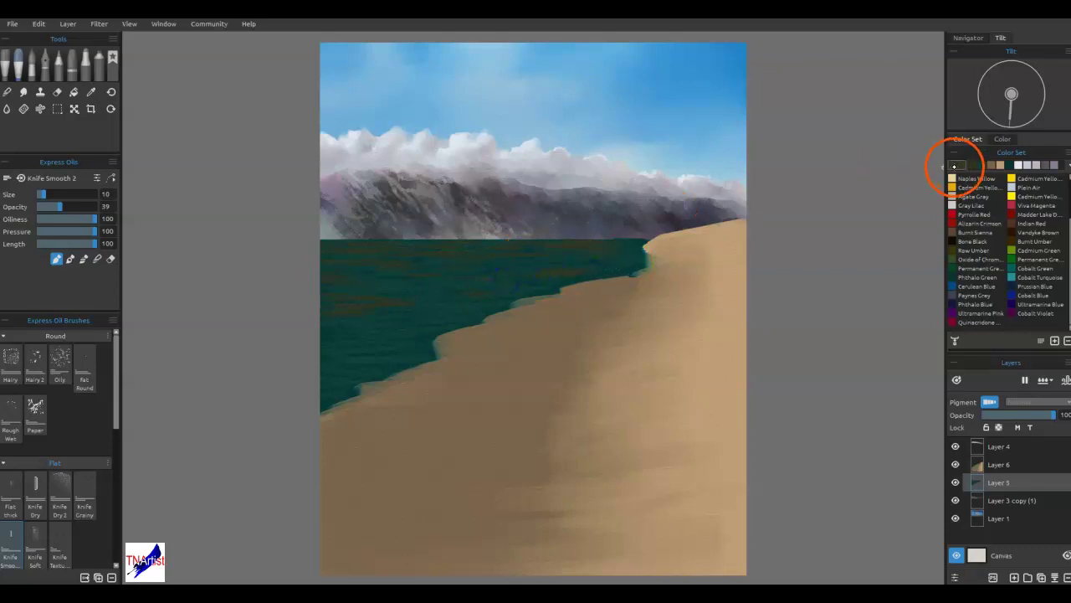
- Change the paint colour to a dark slate blue, #1e2e35, and paint streaks across the middle and left of the water
left_click(962, 166)
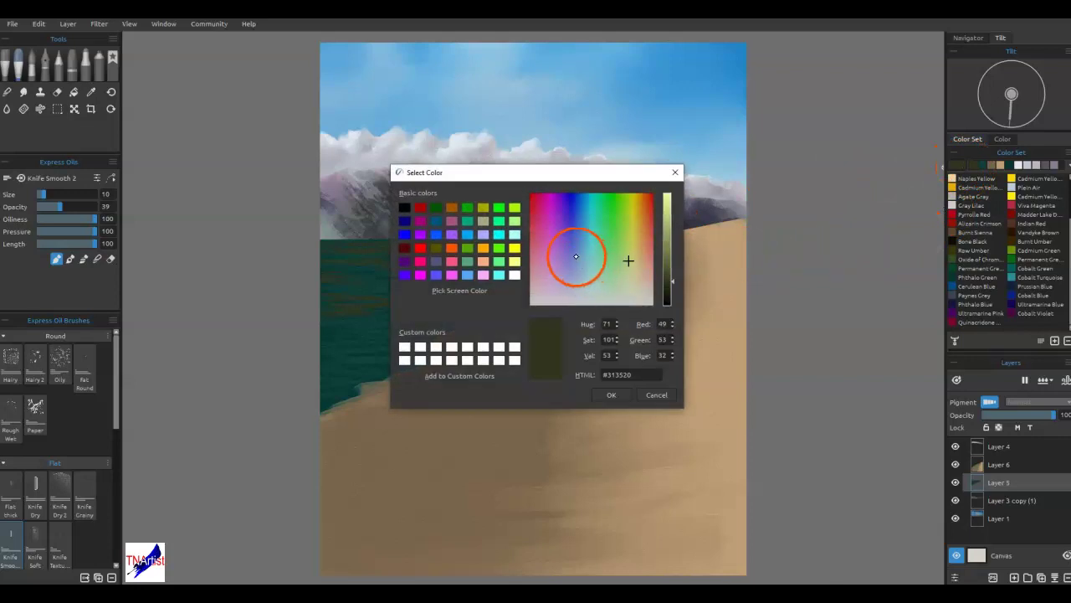
left_click(585, 255)
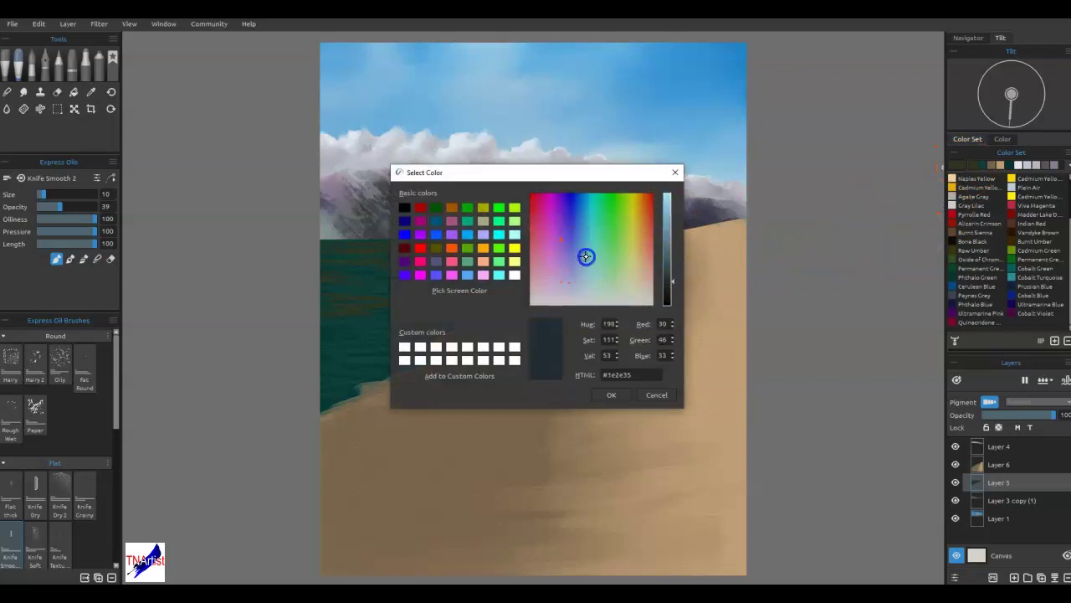
left_click(612, 394)
left_click(473, 263)
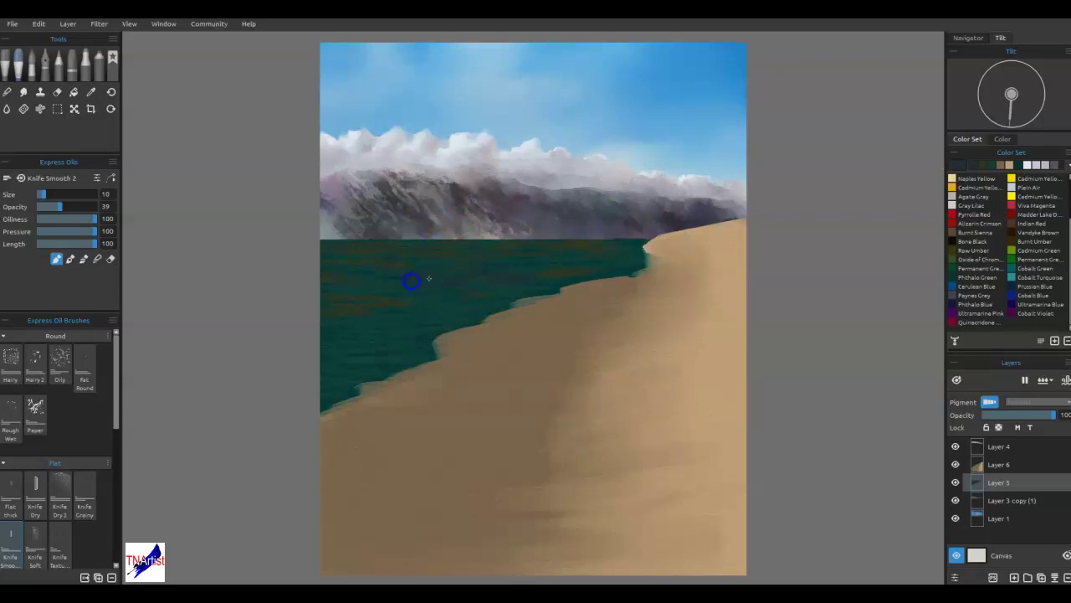
mouse_move(372, 293)
left_mouse_down()
mouse_move(397, 295)
mouse_move(314, 288)
left_mouse_up()
- Add more dark blue streaks through the upper water and up to the horizon
left_click(957, 166)
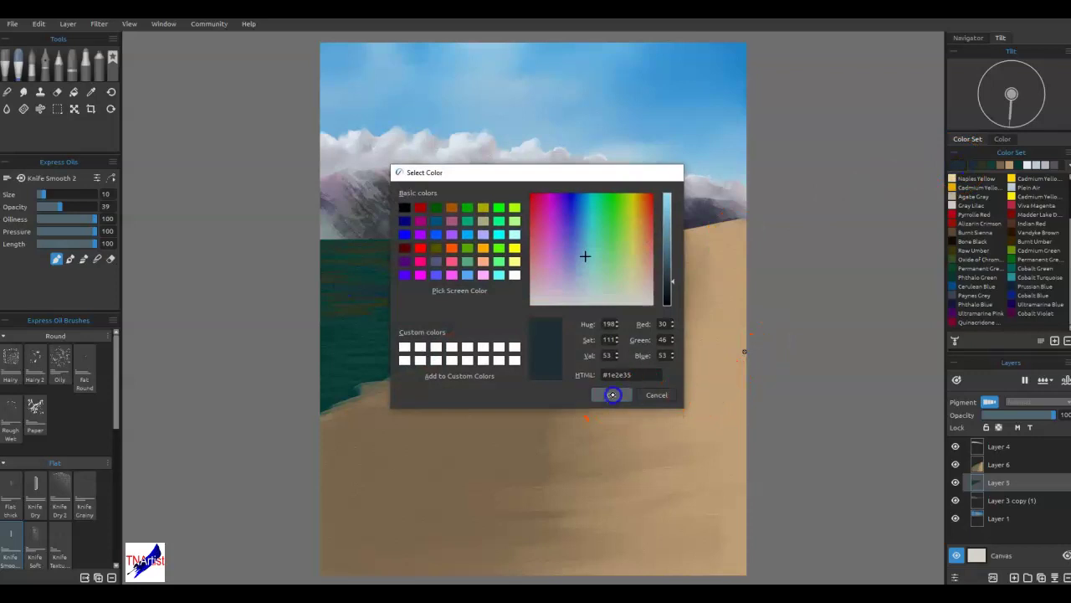
left_click(611, 394)
left_click(441, 282)
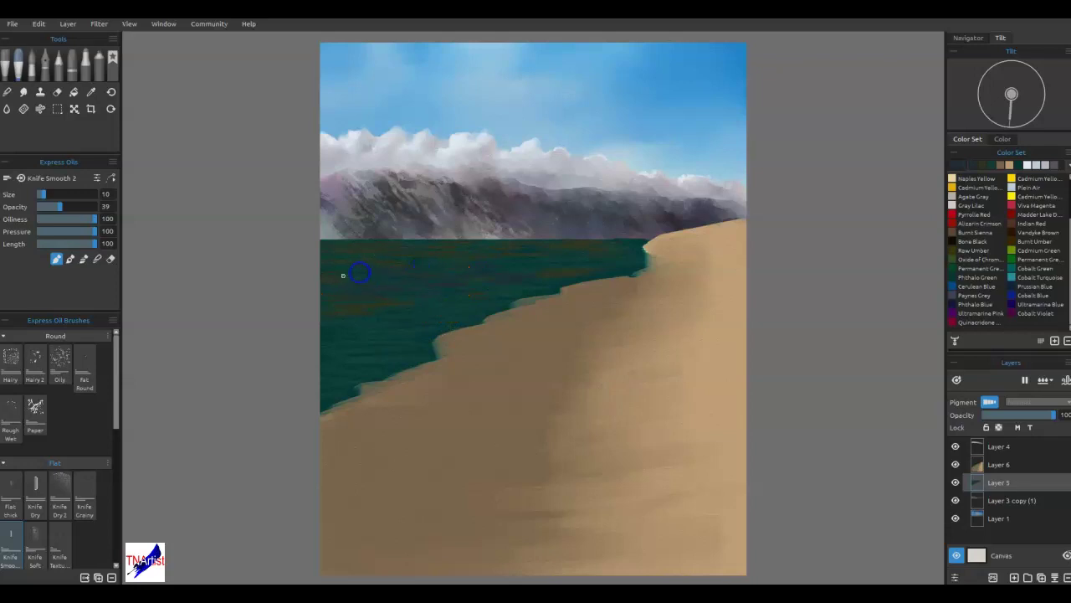
mouse_move(417, 267)
left_mouse_down()
mouse_move(455, 265)
mouse_move(397, 262)
mouse_move(481, 258)
left_mouse_up()
mouse_move(551, 256)
left_mouse_down()
mouse_move(608, 239)
mouse_move(504, 240)
mouse_move(518, 241)
left_mouse_up()
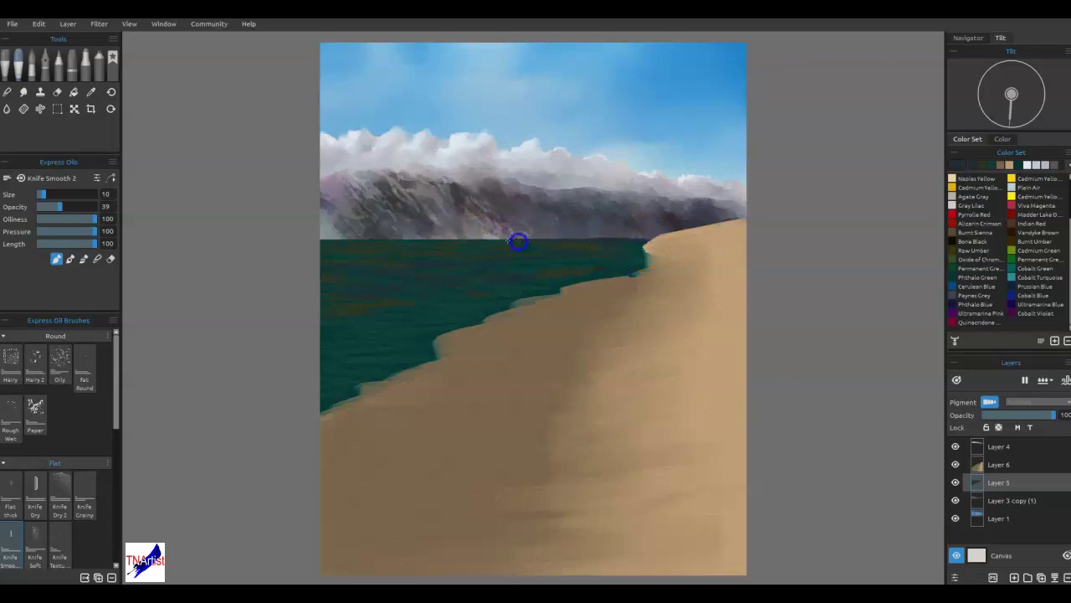
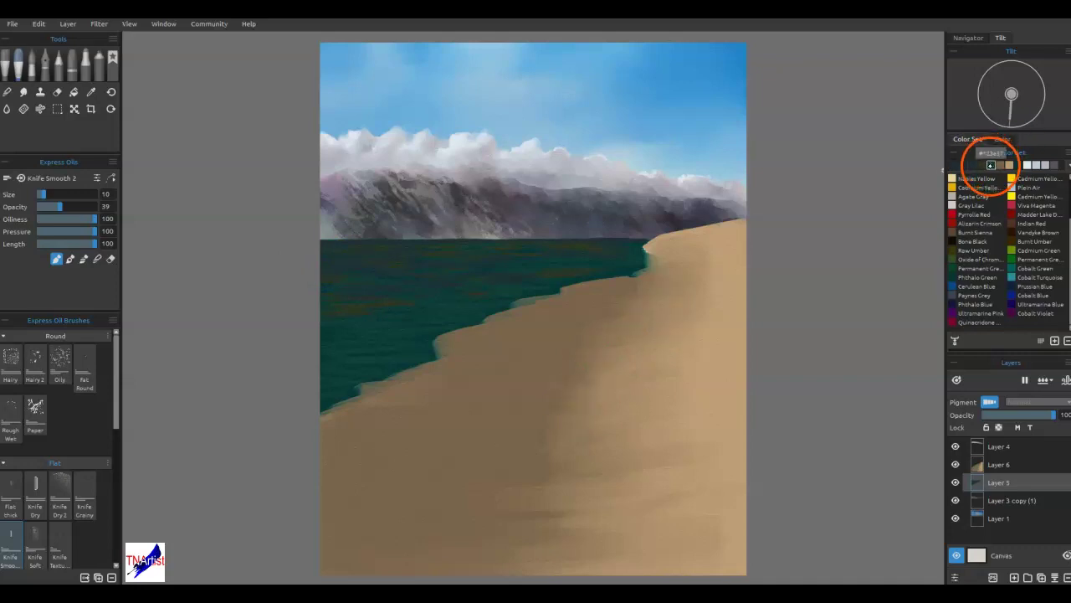
- Return to the dark olive paint colour and lighten it
left_click(982, 165)
left_click(953, 165)
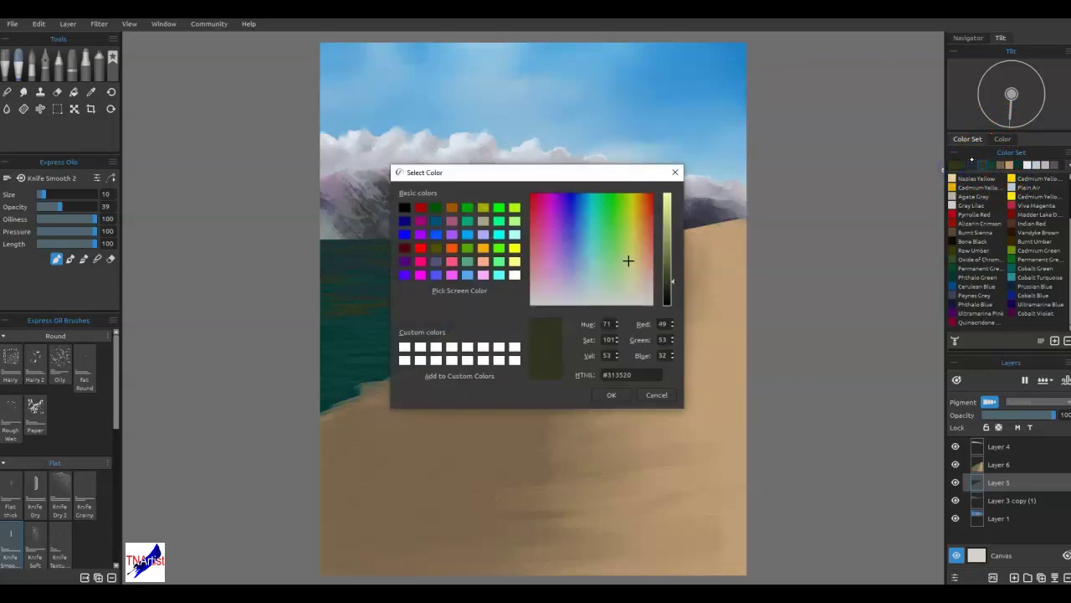
left_click(667, 272)
left_click(612, 395)
- Paint lighter olive streaks across the lower-left water up to the shoreline
mouse_move(377, 351)
left_mouse_down()
mouse_move(365, 343)
mouse_move(393, 346)
mouse_move(355, 362)
mouse_move(351, 352)
left_mouse_up()
mouse_move(408, 328)
left_mouse_down()
mouse_move(342, 330)
mouse_move(483, 311)
mouse_move(399, 318)
mouse_move(427, 319)
left_mouse_up()
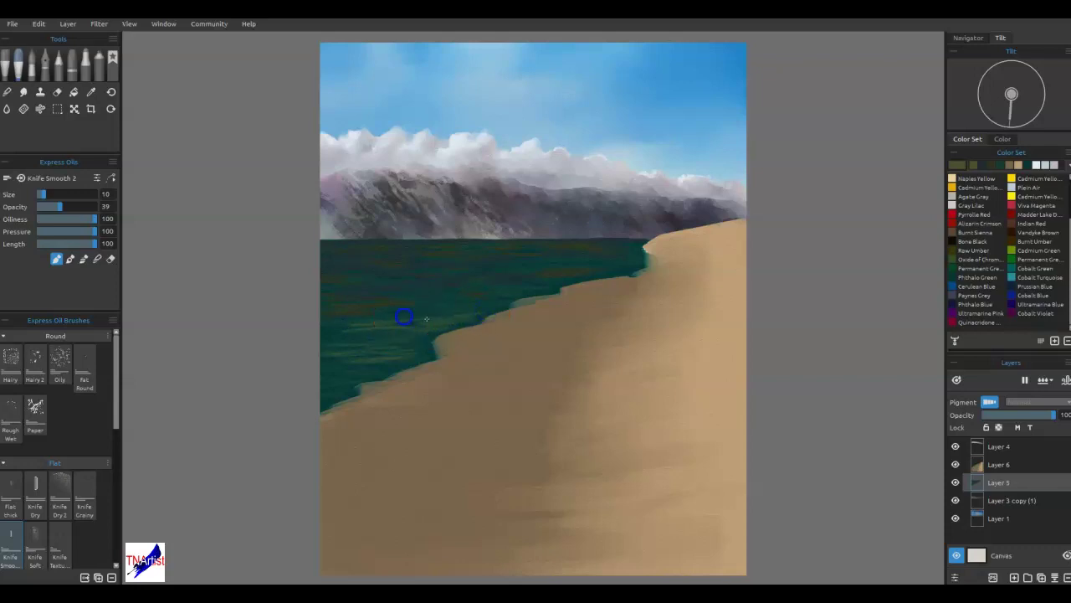
mouse_move(365, 330)
left_mouse_down()
mouse_move(457, 309)
mouse_move(419, 309)
mouse_move(501, 304)
mouse_move(396, 312)
left_mouse_up()
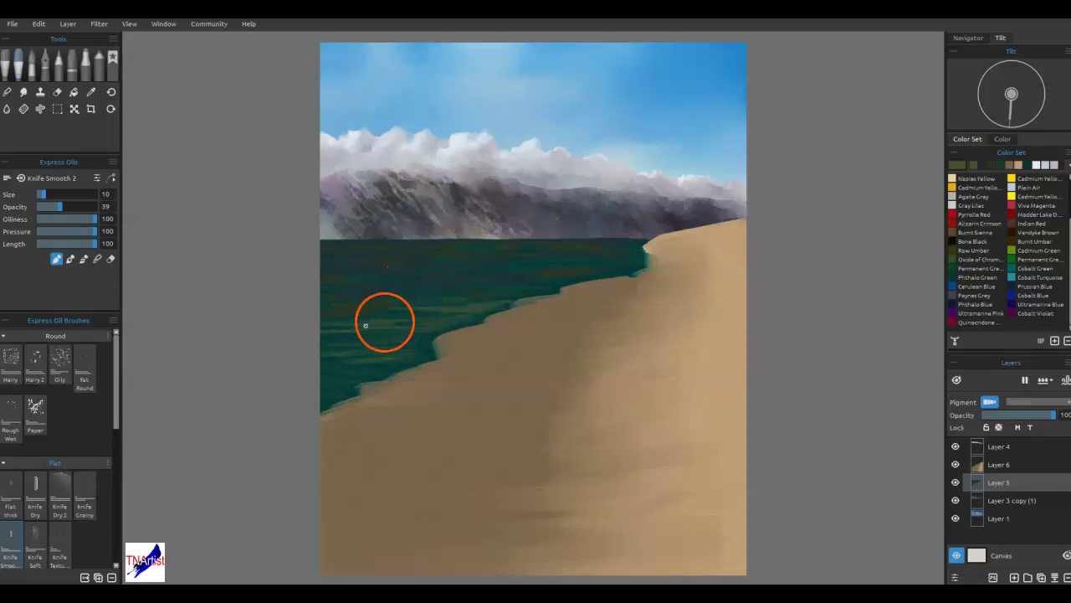
mouse_move(426, 326)
left_mouse_down()
mouse_move(477, 327)
mouse_move(433, 335)
left_mouse_up()
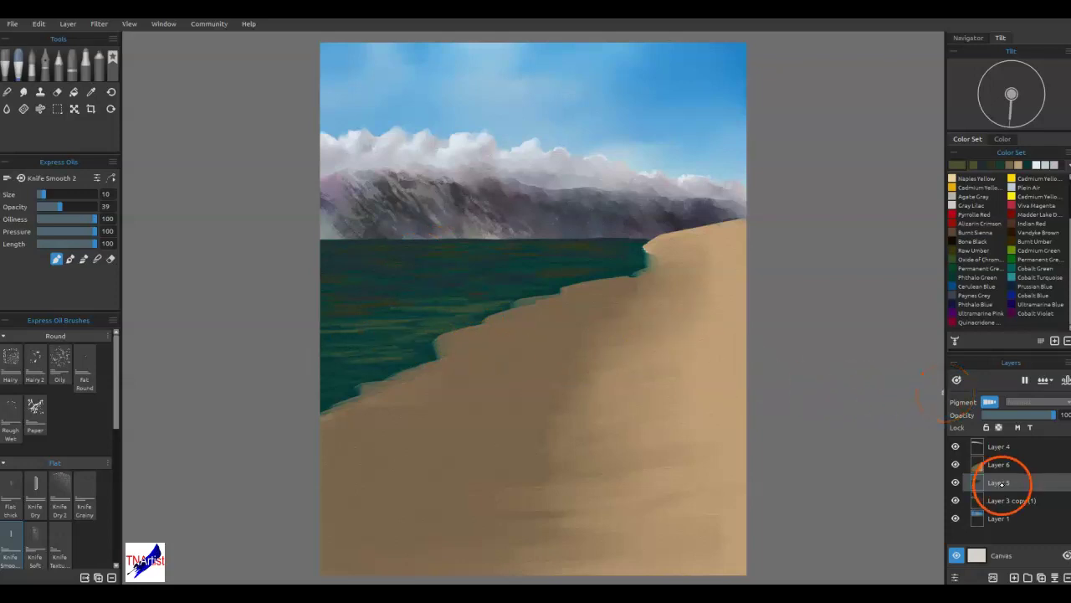
- Move Layer 5 above Layer 6 and paint light olive streaks along the middle stretch of the shoreline
left_click_drag(999, 483, 1007, 455)
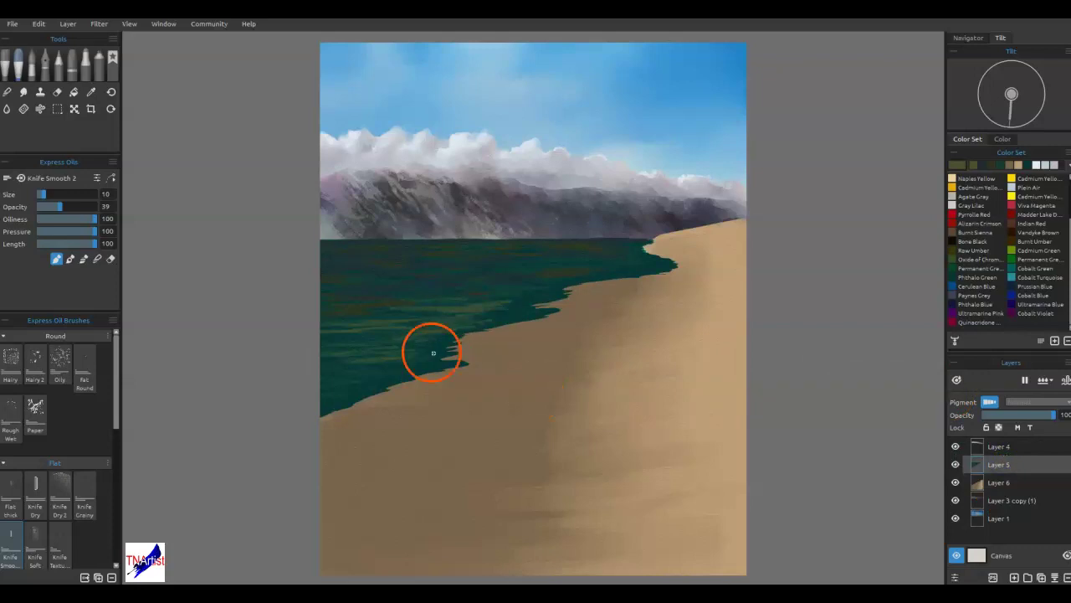
mouse_move(496, 318)
left_mouse_down()
mouse_move(542, 314)
mouse_move(499, 316)
mouse_move(559, 312)
mouse_move(557, 303)
mouse_move(502, 304)
mouse_move(582, 294)
mouse_move(538, 293)
mouse_move(576, 288)
left_mouse_up()
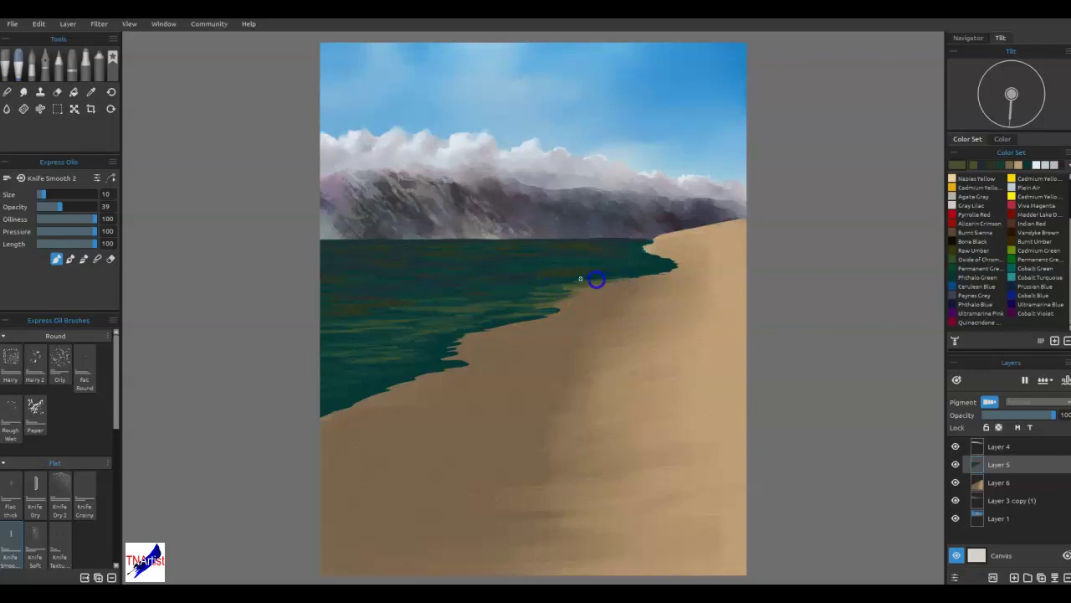
mouse_move(632, 279)
left_mouse_down()
mouse_move(516, 281)
mouse_move(540, 287)
mouse_move(520, 288)
mouse_move(530, 326)
left_mouse_up()
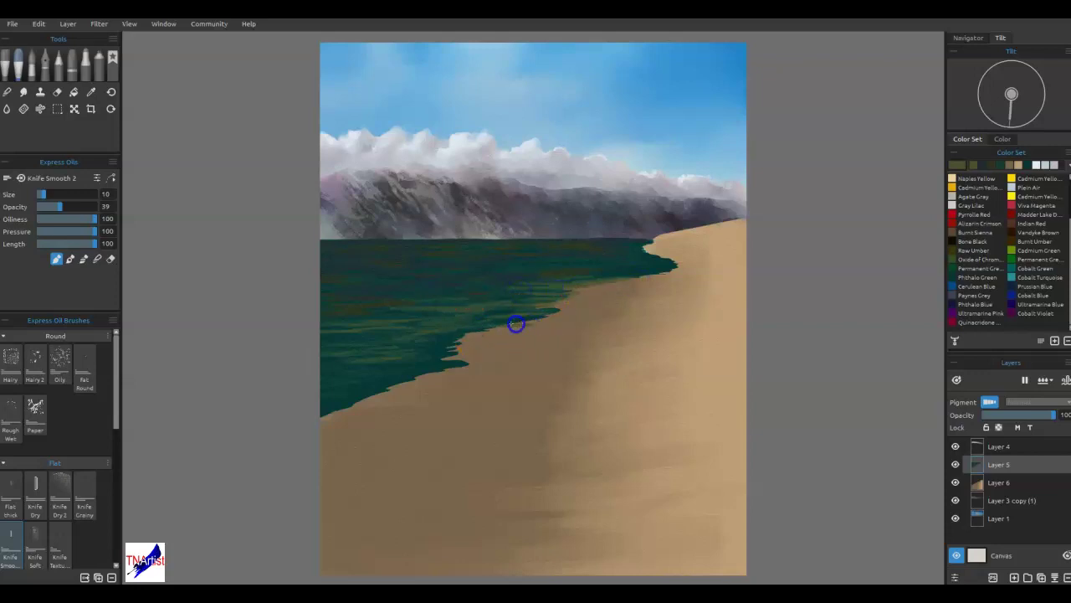
mouse_move(476, 337)
left_mouse_down()
mouse_move(446, 341)
mouse_move(468, 338)
mouse_move(423, 348)
mouse_move(458, 351)
left_mouse_up()
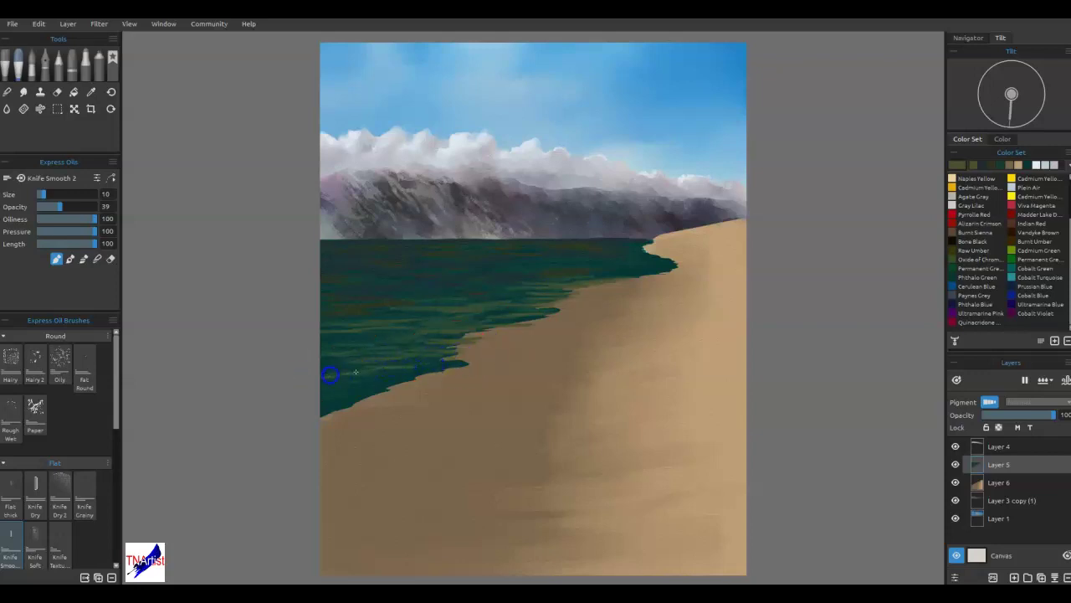
- Extend the light olive streaks into the lower-left corner of the water and the far cove on the right
mouse_move(335, 366)
left_mouse_down()
mouse_move(375, 358)
mouse_move(362, 387)
left_mouse_up()
mouse_move(405, 417)
left_mouse_down()
mouse_move(402, 380)
mouse_move(372, 346)
mouse_move(331, 410)
mouse_move(328, 394)
mouse_move(359, 390)
mouse_move(309, 383)
mouse_move(357, 384)
left_mouse_up()
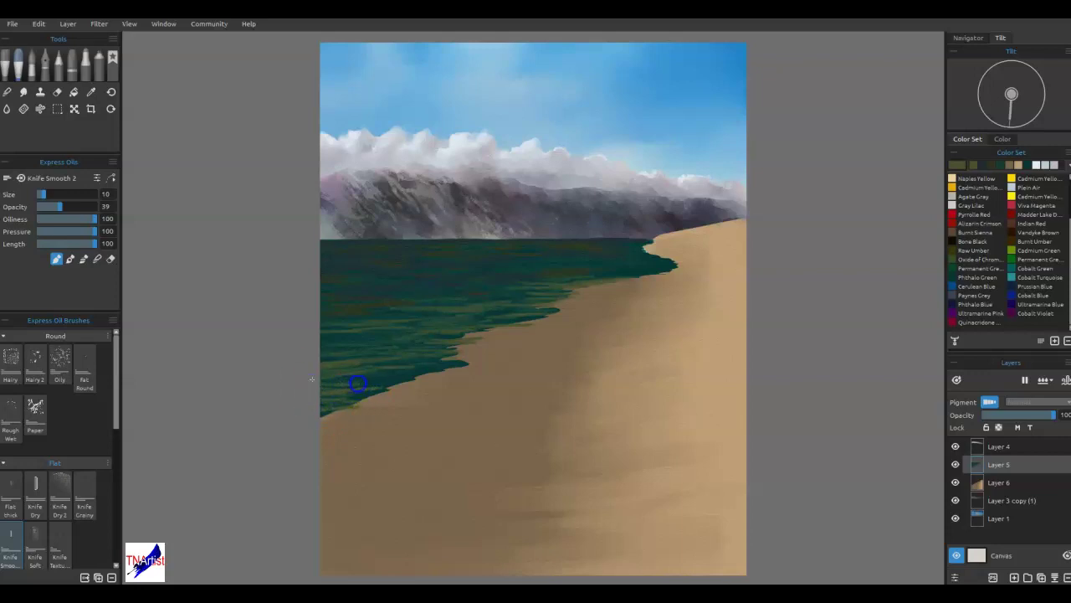
mouse_move(640, 366)
left_mouse_down()
mouse_move(628, 378)
mouse_move(655, 251)
mouse_move(594, 275)
mouse_move(632, 273)
left_mouse_up()
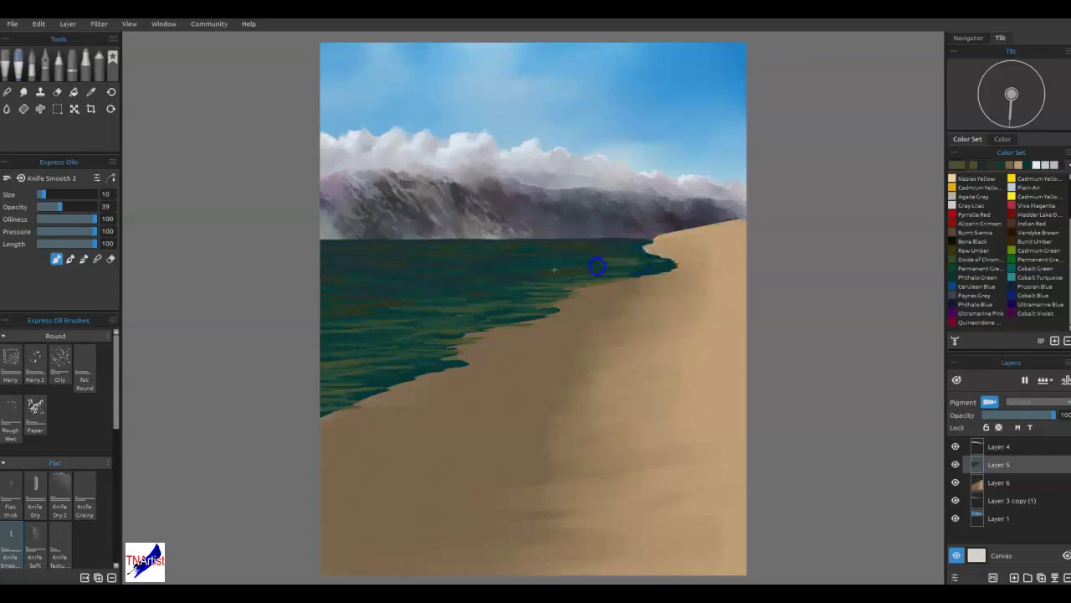
left_click(444, 275)
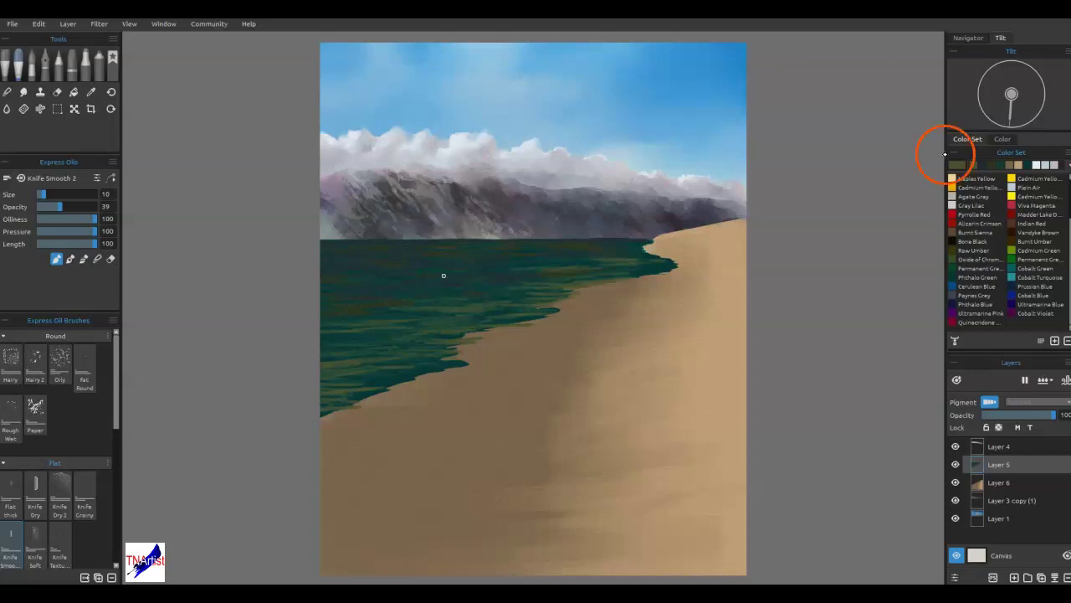
- Sample a light blue from the sky and paint thin ripples across the water with the brush at size 7
left_click_drag(722, 127, 645, 152)
mouse_move(569, 247)
left_mouse_down()
mouse_move(550, 296)
mouse_move(500, 256)
mouse_move(463, 259)
mouse_move(504, 250)
mouse_move(477, 265)
left_mouse_up()
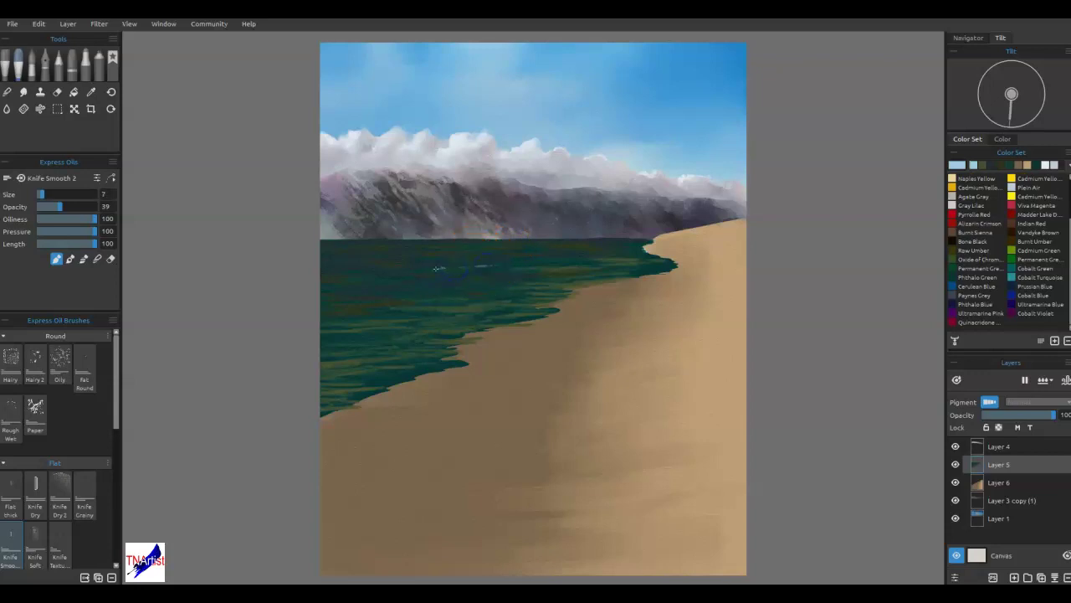
mouse_move(443, 268)
left_mouse_down()
mouse_move(489, 257)
mouse_move(454, 214)
mouse_move(415, 240)
mouse_move(404, 212)
mouse_move(425, 253)
mouse_move(490, 303)
mouse_move(472, 346)
mouse_move(443, 332)
left_mouse_up()
mouse_move(394, 339)
left_mouse_down()
mouse_move(511, 284)
mouse_move(540, 294)
mouse_move(534, 269)
mouse_move(549, 249)
mouse_move(501, 280)
mouse_move(505, 290)
mouse_move(559, 291)
mouse_move(392, 297)
mouse_move(349, 284)
mouse_move(367, 281)
mouse_move(328, 283)
mouse_move(403, 274)
mouse_move(340, 279)
left_mouse_up()
mouse_move(419, 266)
left_mouse_down()
mouse_move(514, 256)
mouse_move(437, 254)
mouse_move(454, 248)
mouse_move(393, 261)
mouse_move(593, 249)
mouse_move(650, 258)
left_mouse_up()
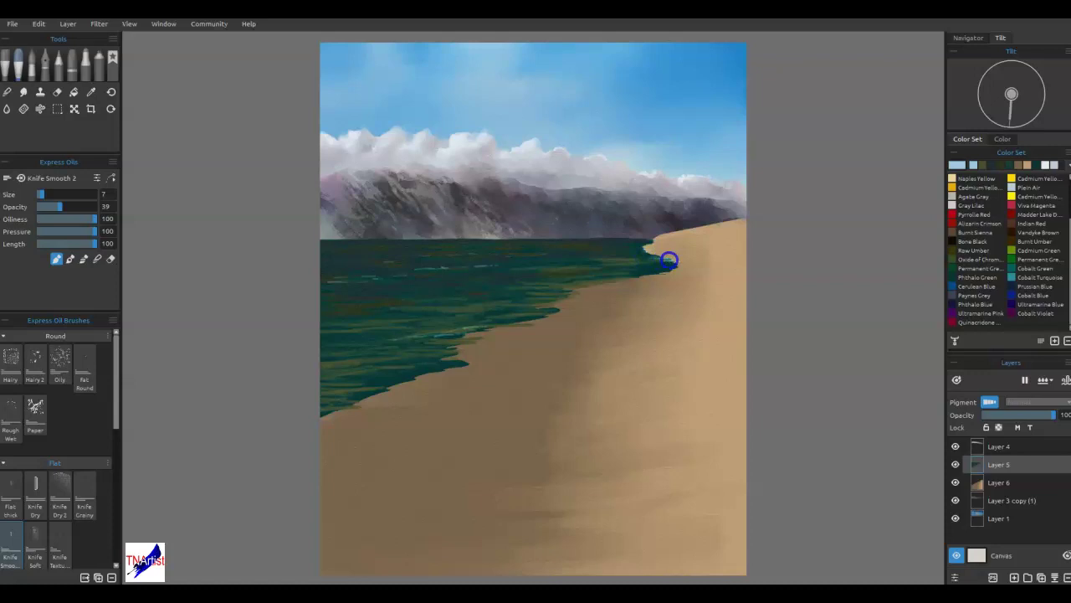
- Paint light blue foam along the water's edge in the far cove on the right
left_click_drag(667, 267, 648, 274)
left_click_drag(622, 279, 662, 271)
mouse_move(637, 246)
left_mouse_down()
mouse_move(611, 249)
mouse_move(657, 243)
mouse_move(620, 239)
mouse_move(647, 239)
left_mouse_up()
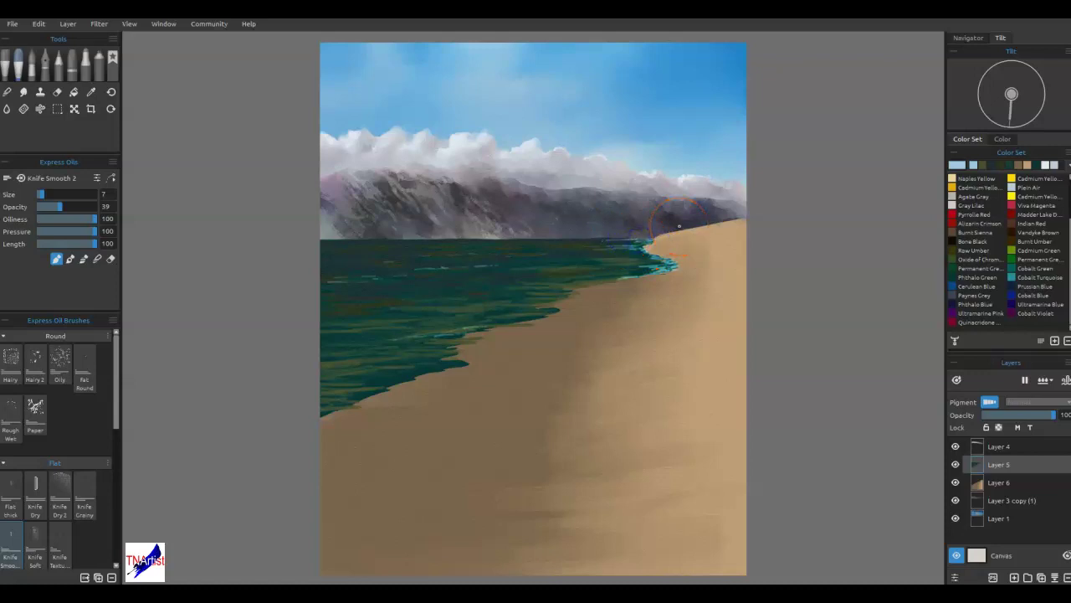
- Sample a pale white from the clouds and add highlights to the foam in the far cove
left_click(418, 138, "alt")
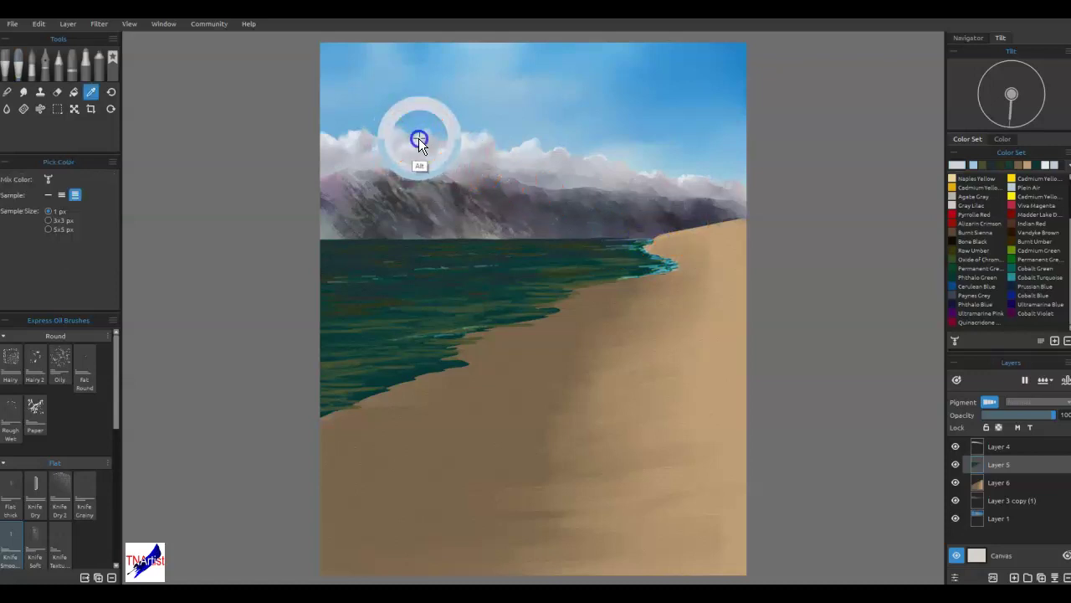
mouse_move(629, 239)
left_mouse_down()
mouse_move(636, 248)
mouse_move(626, 245)
left_mouse_up()
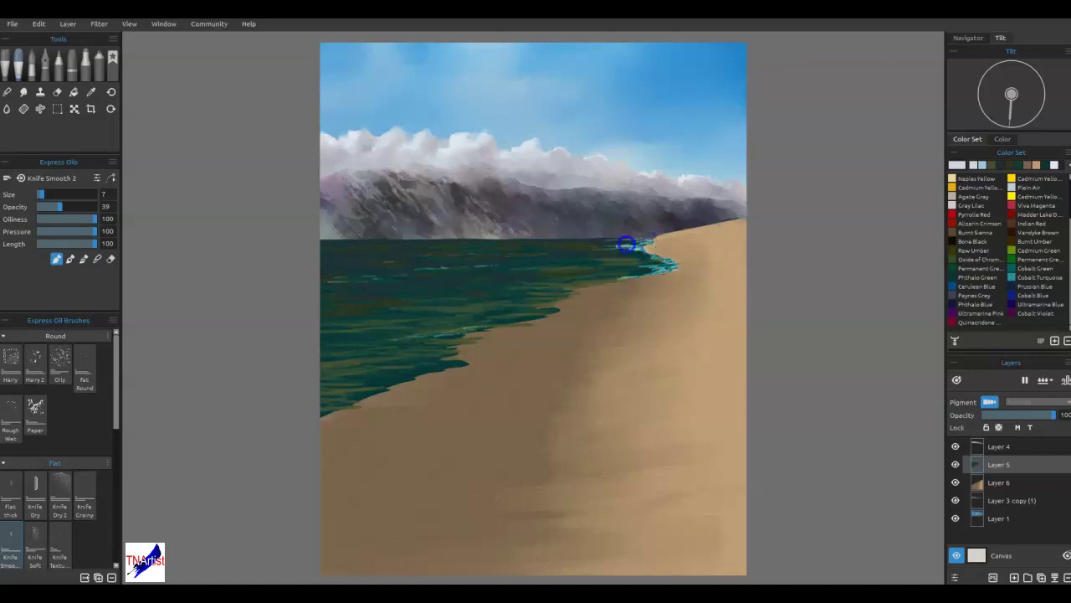
left_click_drag(652, 254, 654, 259)
- Choose the Grunge 3 brush and paint broken white foam along the edge of the far cove
left_click(118, 519)
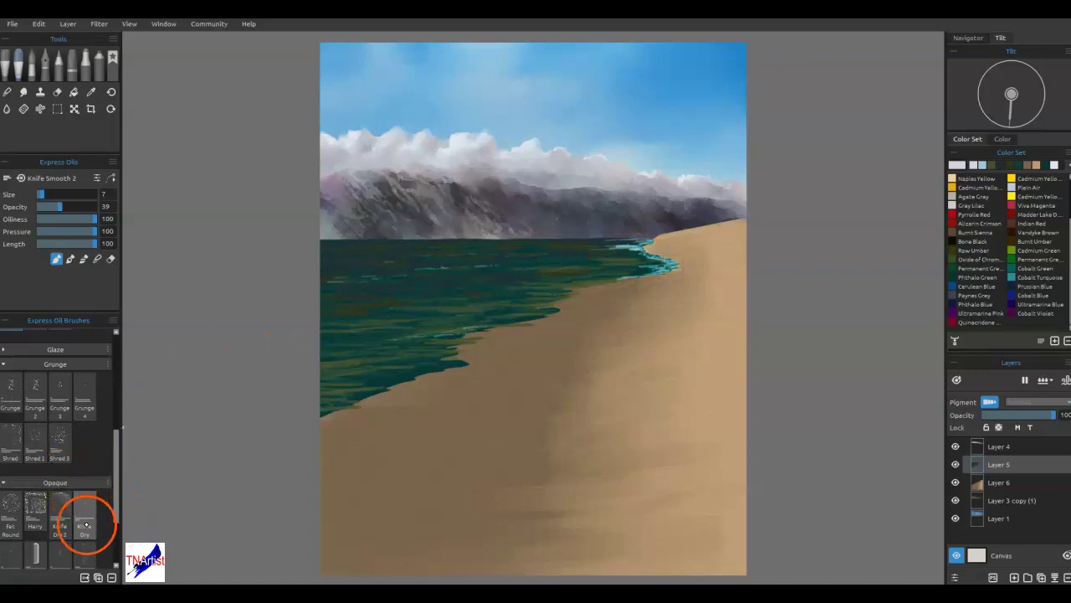
mouse_move(113, 496)
left_mouse_down()
mouse_move(116, 554)
mouse_move(111, 453)
mouse_move(108, 466)
left_mouse_up()
left_click(62, 462)
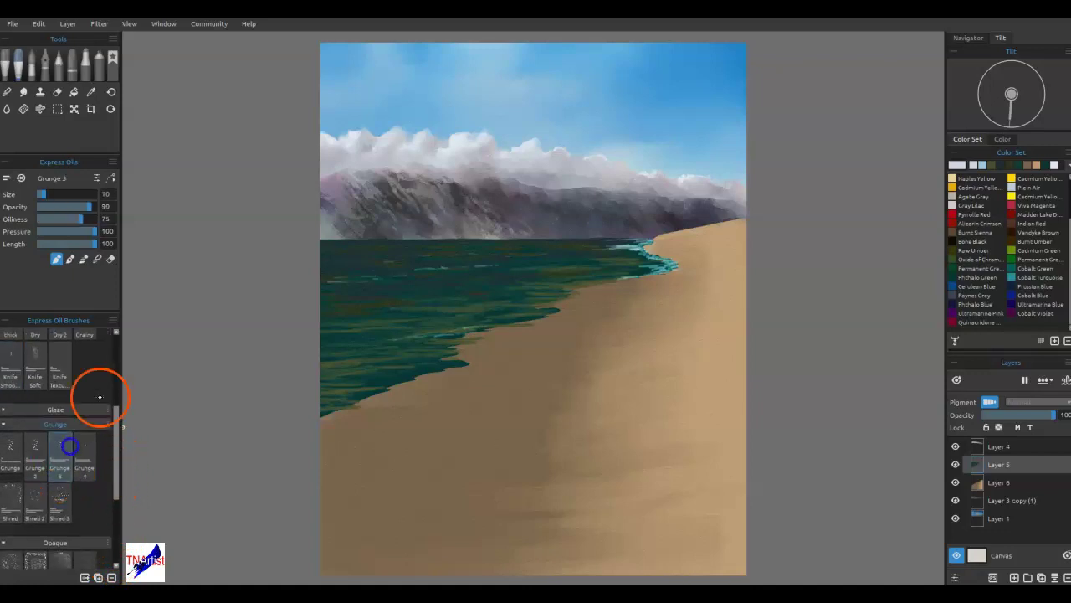
mouse_move(577, 287)
left_mouse_down()
mouse_move(667, 266)
mouse_move(645, 263)
mouse_move(672, 268)
mouse_move(665, 262)
left_mouse_up()
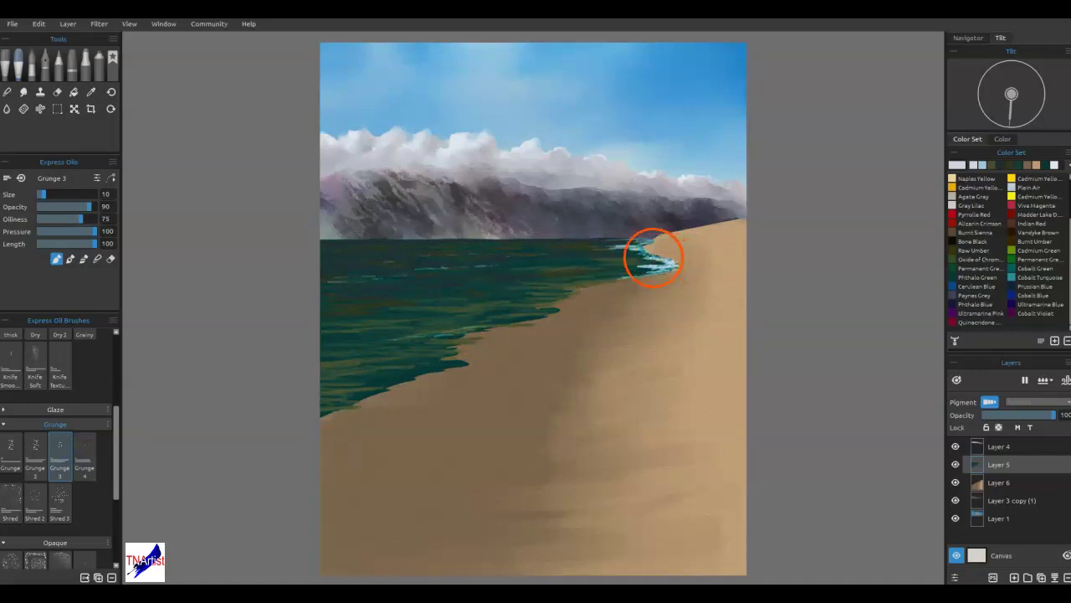
mouse_move(636, 250)
left_mouse_down()
mouse_move(616, 251)
mouse_move(653, 240)
mouse_move(672, 269)
mouse_move(663, 232)
mouse_move(650, 242)
mouse_move(674, 252)
mouse_move(649, 272)
mouse_move(656, 267)
left_mouse_up()
- Switch the brush to blend mode and soften the cove foam and the light ripples in the middle of the water
key("n")
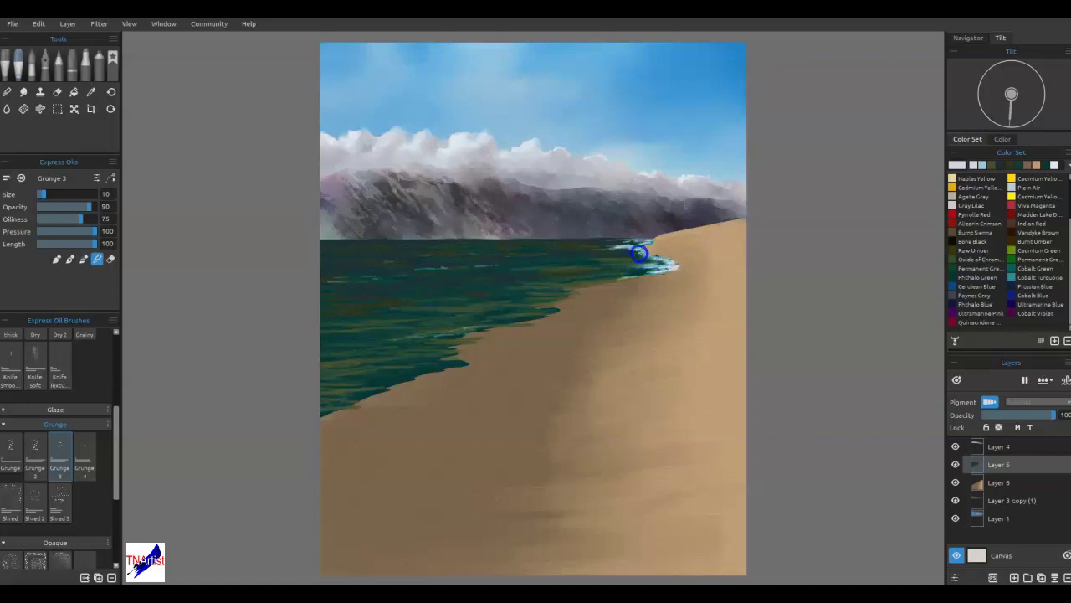
left_click_drag(608, 249, 626, 248)
left_click_drag(469, 268, 492, 265)
left_click_drag(621, 280, 665, 267)
left_click(433, 280)
- Darken the pale paint colour to a light grey-blue, #bcc1ca
left_click(955, 165)
left_click(957, 165)
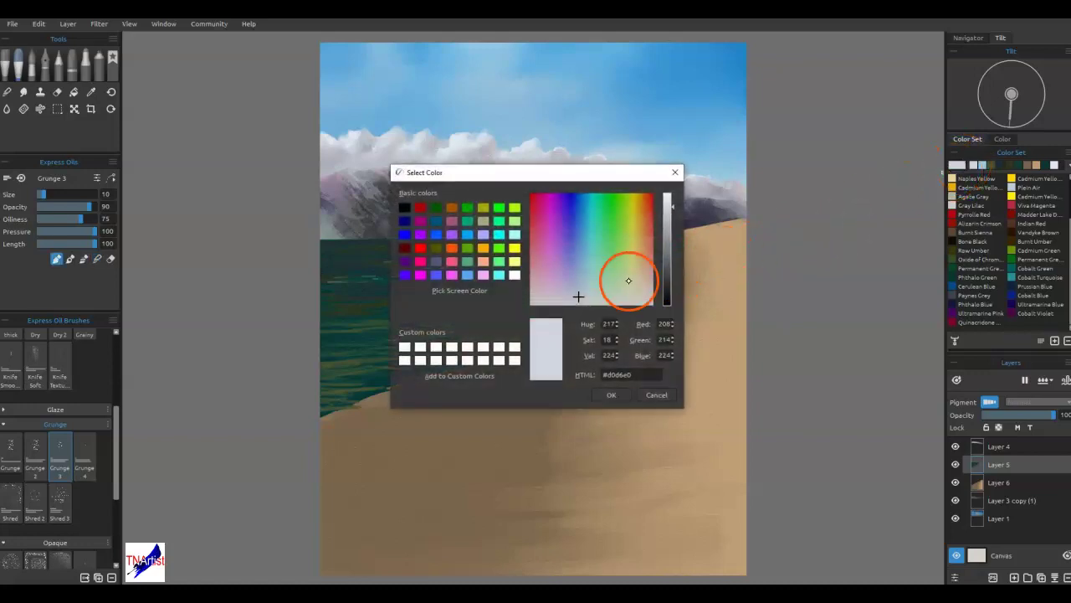
left_click(610, 395)
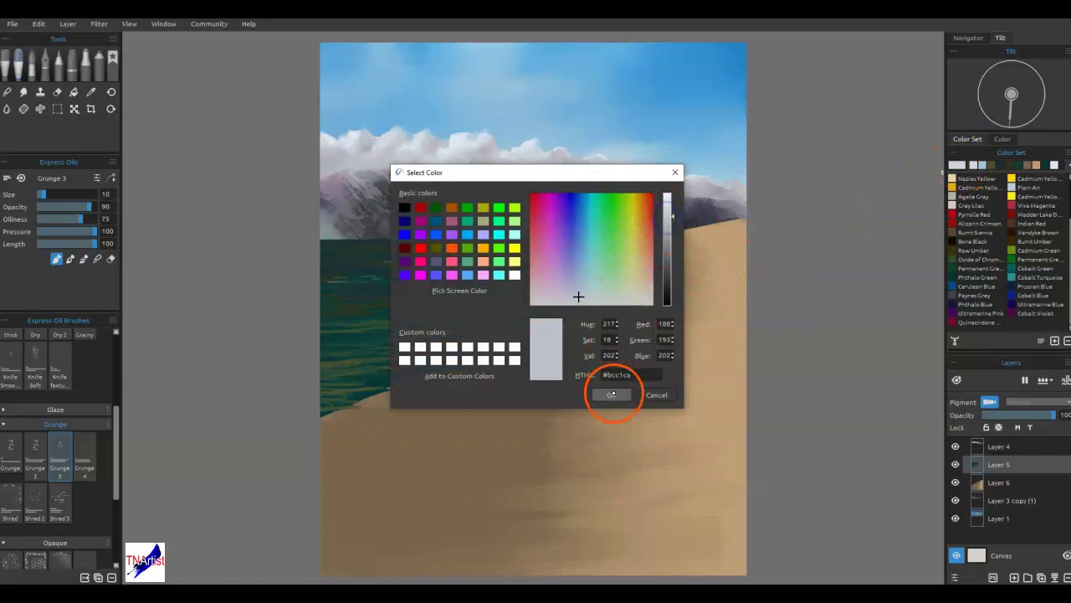
left_click(566, 309)
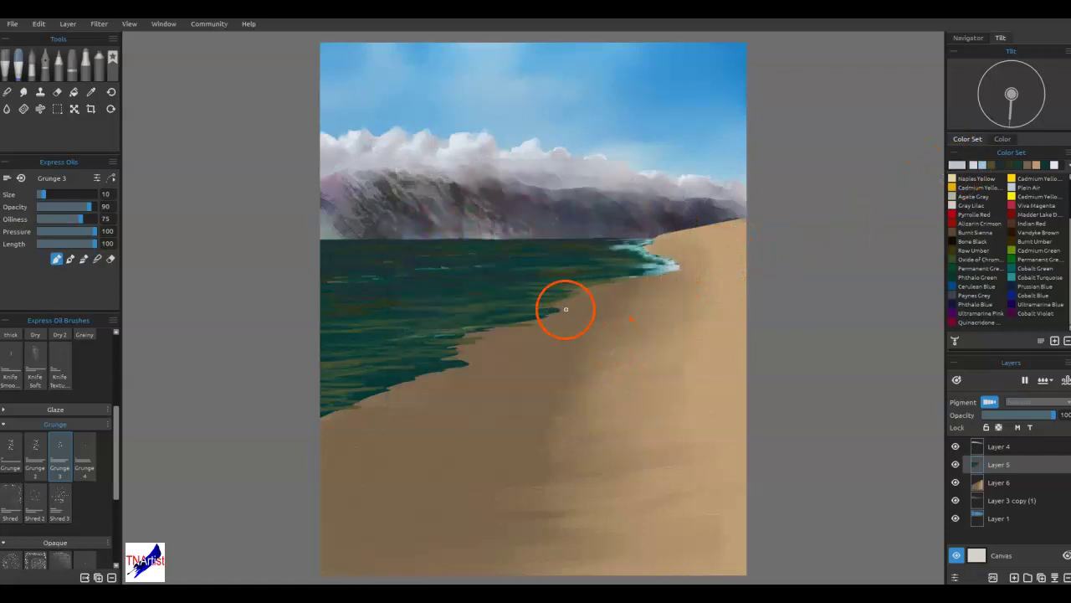
left_click(957, 164)
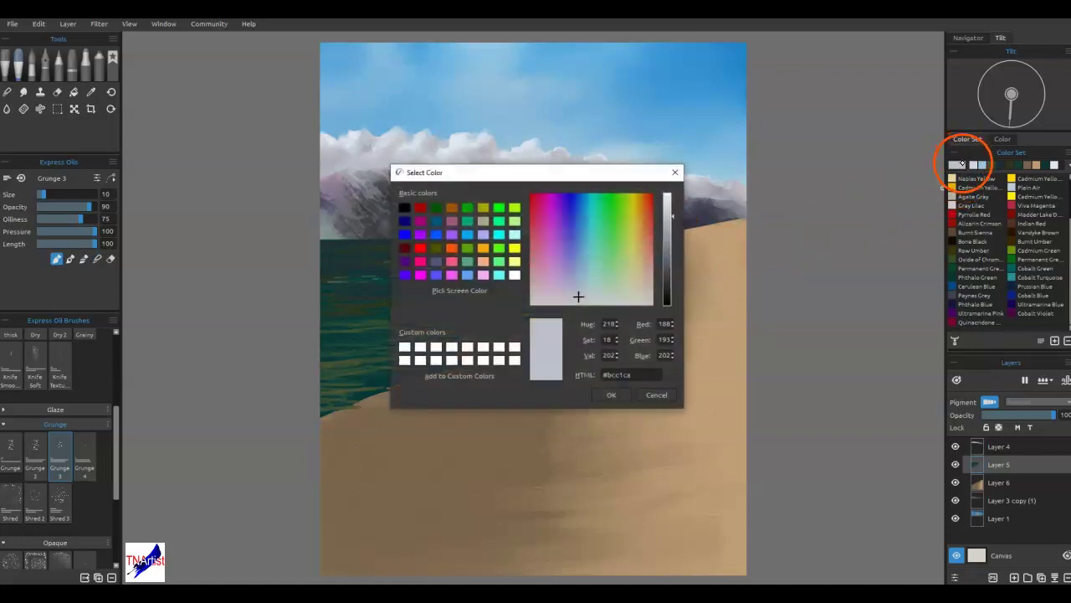
left_click(610, 394)
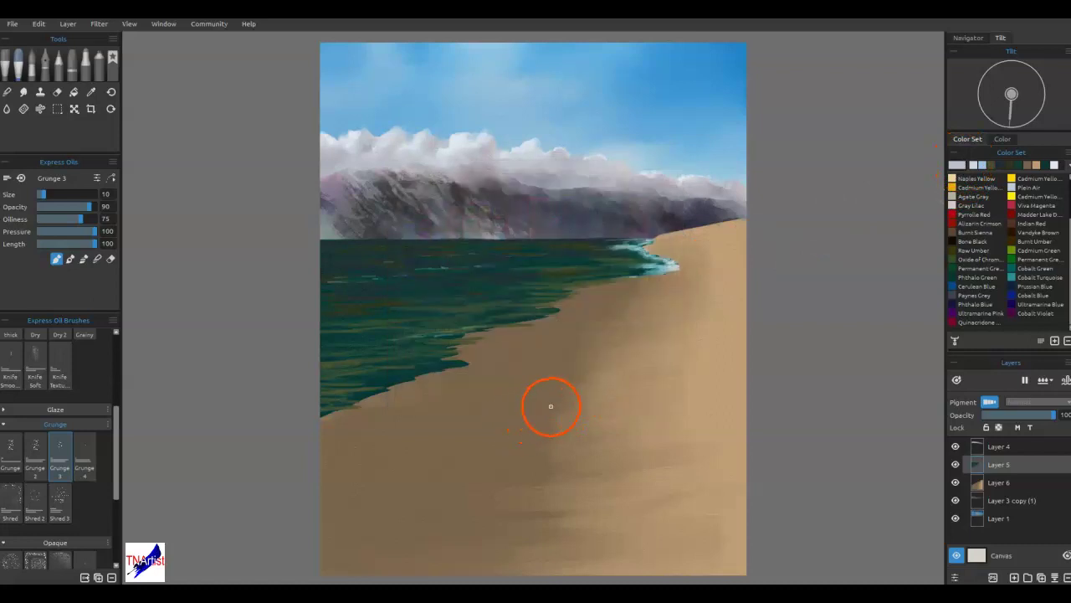
- Add pale foam in the far cove and paint small whitecaps across the left and middle of the water
left_click_drag(670, 264, 644, 267)
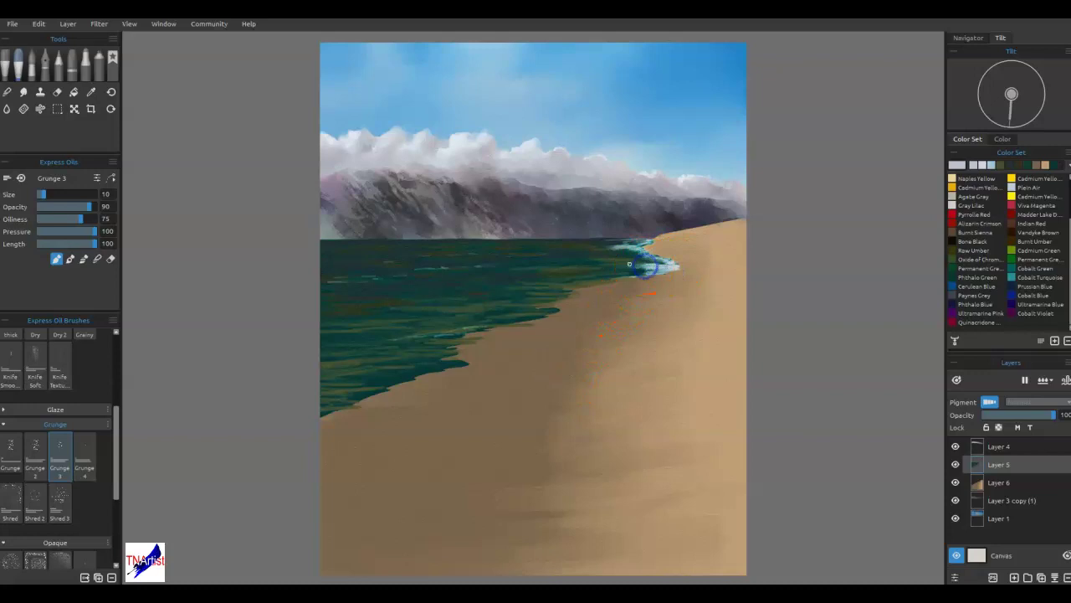
left_click_drag(419, 267, 428, 267)
left_click_drag(457, 267, 380, 277)
mouse_move(364, 279)
left_mouse_down()
mouse_move(589, 218)
mouse_move(636, 236)
mouse_move(618, 267)
mouse_move(463, 255)
left_mouse_up()
- Reduce the Grunge 3 brush to size 7 and paint fine whitecaps near the horizon and foam along the middle shoreline
key("bracketleft")
key("bracketleft")
key("bracketleft")
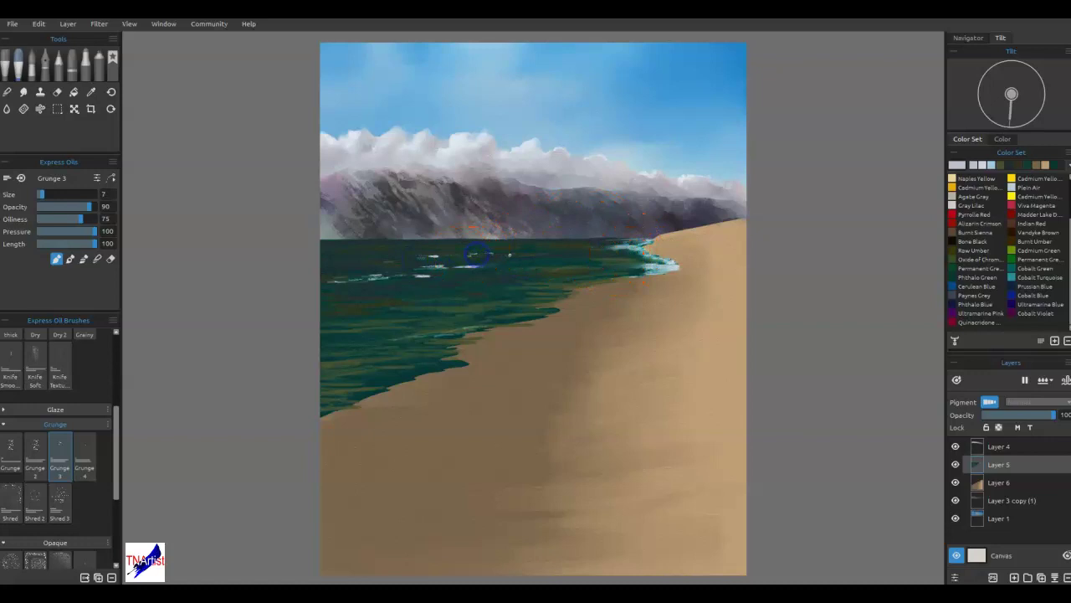
mouse_move(552, 254)
left_mouse_down()
mouse_move(628, 246)
mouse_move(571, 295)
mouse_move(634, 286)
mouse_move(541, 301)
left_mouse_up()
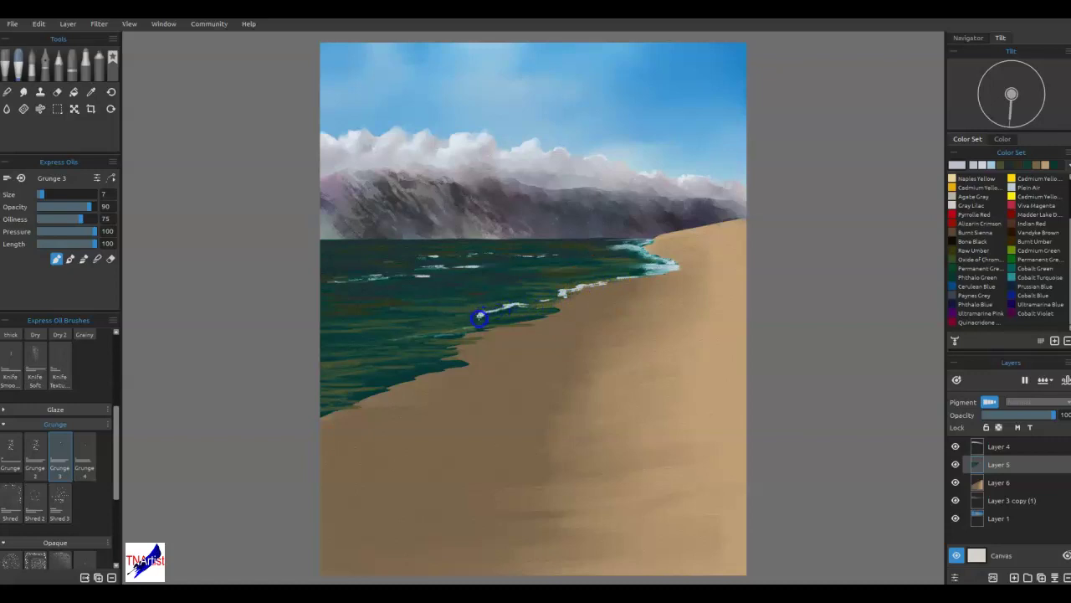
- Paint white foam with the Grunge 3 brush along the shoreline and the nearest wave on Layer 5
left_click_drag(459, 322, 424, 330)
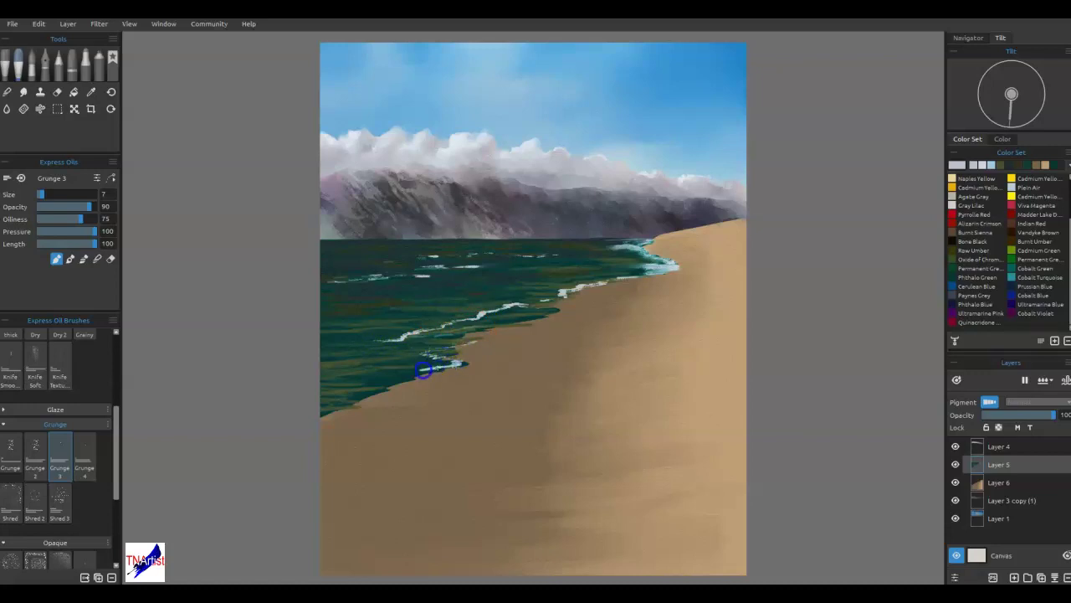
mouse_move(469, 337)
left_mouse_down()
mouse_move(495, 340)
mouse_move(460, 337)
mouse_move(545, 322)
mouse_move(521, 323)
mouse_move(539, 323)
mouse_move(561, 310)
mouse_move(533, 307)
mouse_move(583, 298)
left_mouse_up()
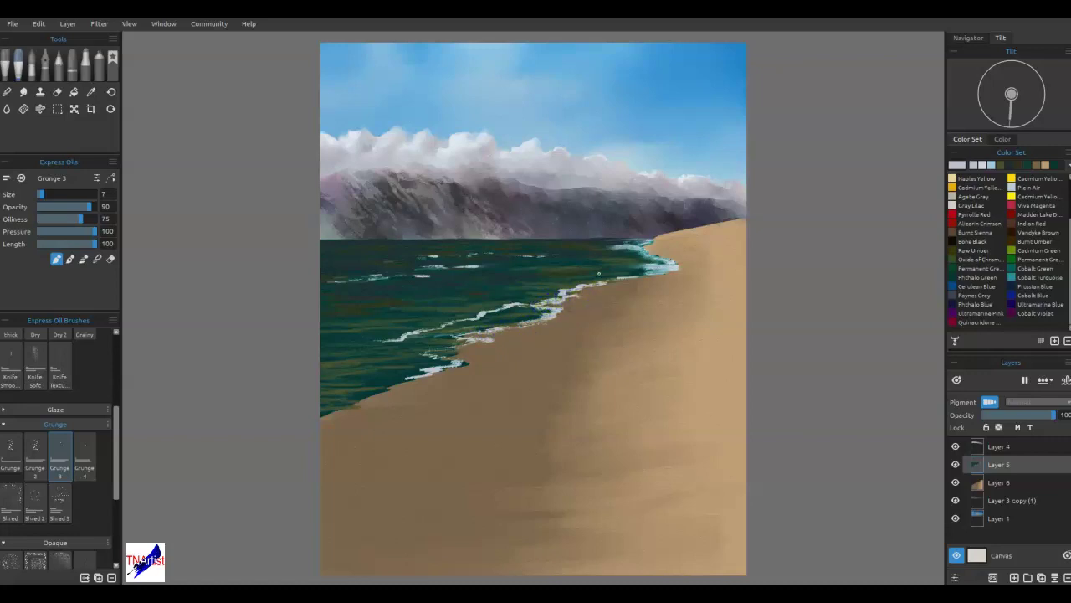
mouse_move(411, 380)
left_mouse_down()
mouse_move(306, 419)
mouse_move(345, 415)
mouse_move(383, 389)
mouse_move(327, 408)
mouse_move(370, 392)
mouse_move(388, 353)
mouse_move(346, 361)
left_mouse_up()
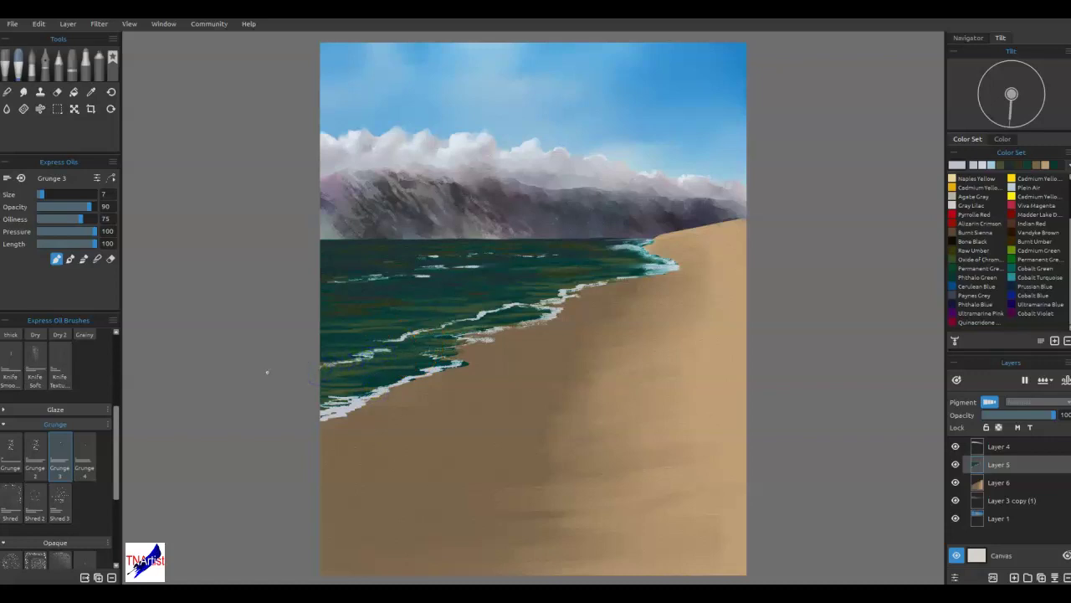
- Blend the foam and the surrounding green water along the waves and shoreline with the Grunge 3 brush
left_click_drag(368, 325, 426, 320)
mouse_move(355, 321)
left_mouse_down()
mouse_move(564, 292)
mouse_move(660, 316)
mouse_move(660, 325)
mouse_move(604, 364)
mouse_move(476, 304)
left_mouse_up()
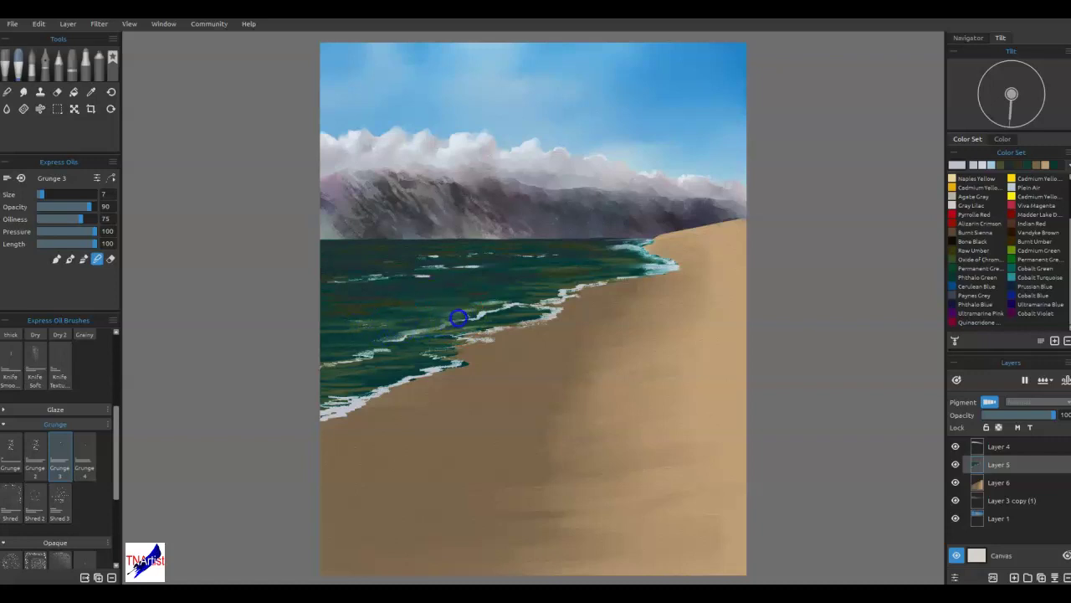
mouse_move(345, 345)
left_mouse_down()
mouse_move(367, 357)
mouse_move(350, 355)
left_mouse_up()
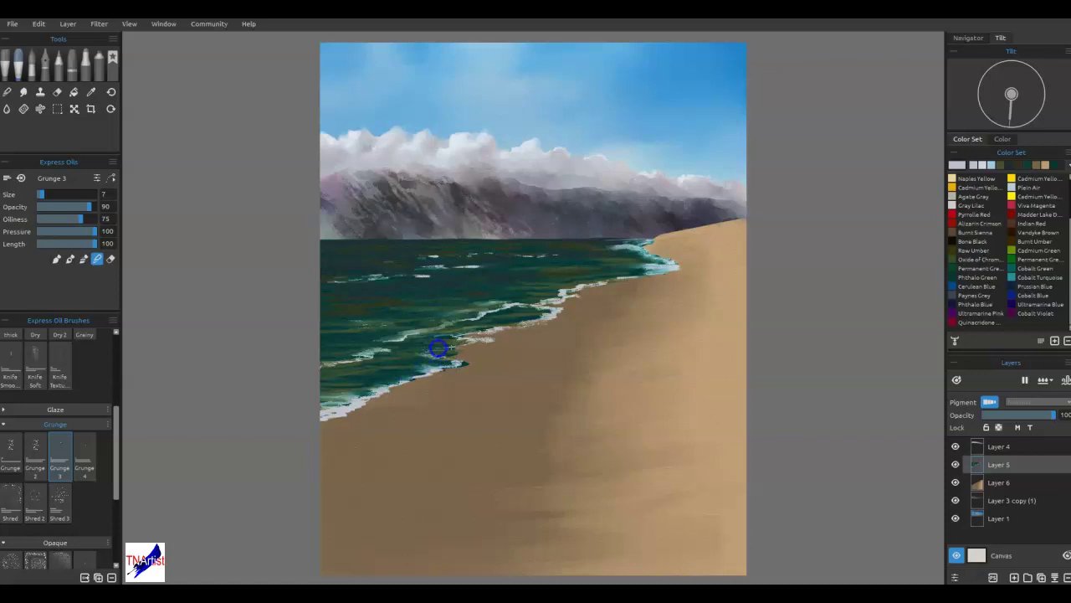
left_click_drag(530, 318, 552, 310)
left_click_drag(552, 299, 556, 294)
mouse_move(618, 278)
left_mouse_down()
mouse_move(643, 275)
mouse_move(630, 246)
mouse_move(641, 242)
mouse_move(665, 265)
mouse_move(623, 263)
left_mouse_up()
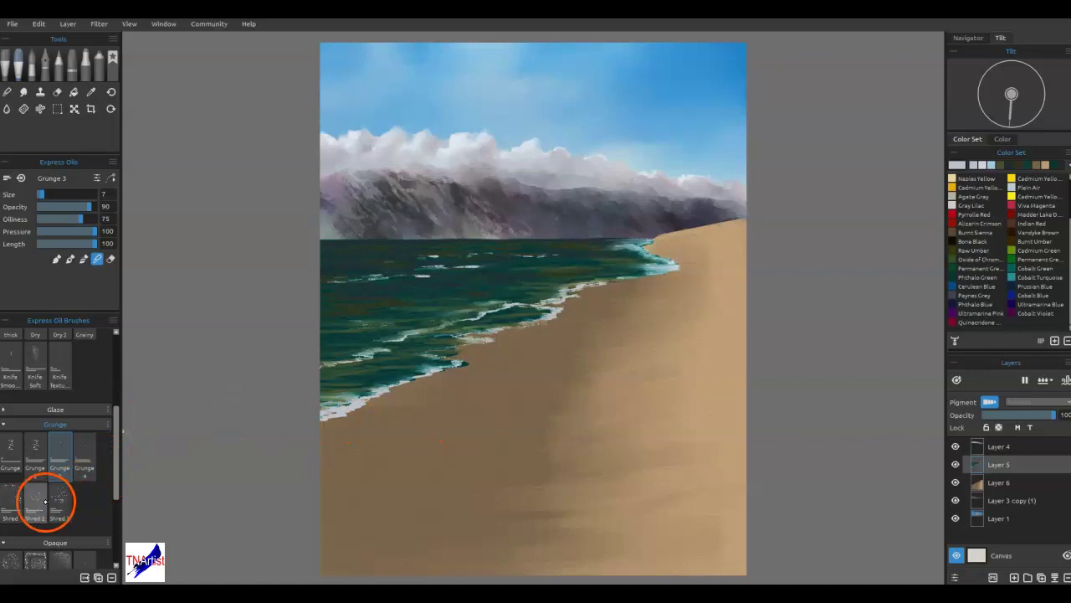
- Blend the shoreline foam into the sand with the Grunge 2 brush at size 16
left_click(35, 452)
mouse_move(414, 323)
left_mouse_down()
mouse_move(438, 304)
mouse_move(552, 318)
mouse_move(475, 335)
mouse_move(596, 309)
left_mouse_up()
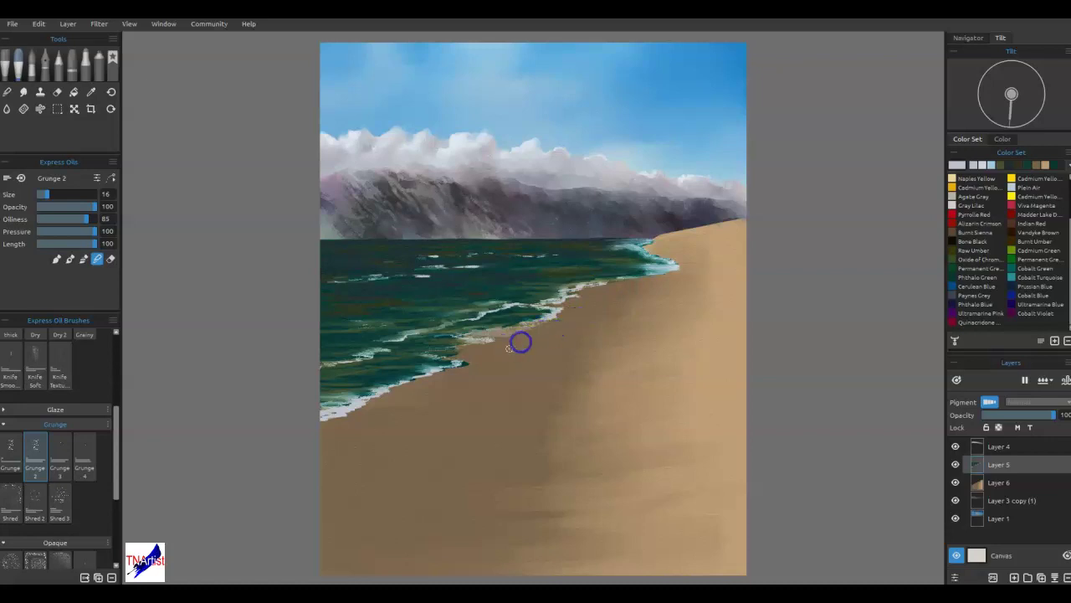
left_click_drag(524, 330, 464, 364)
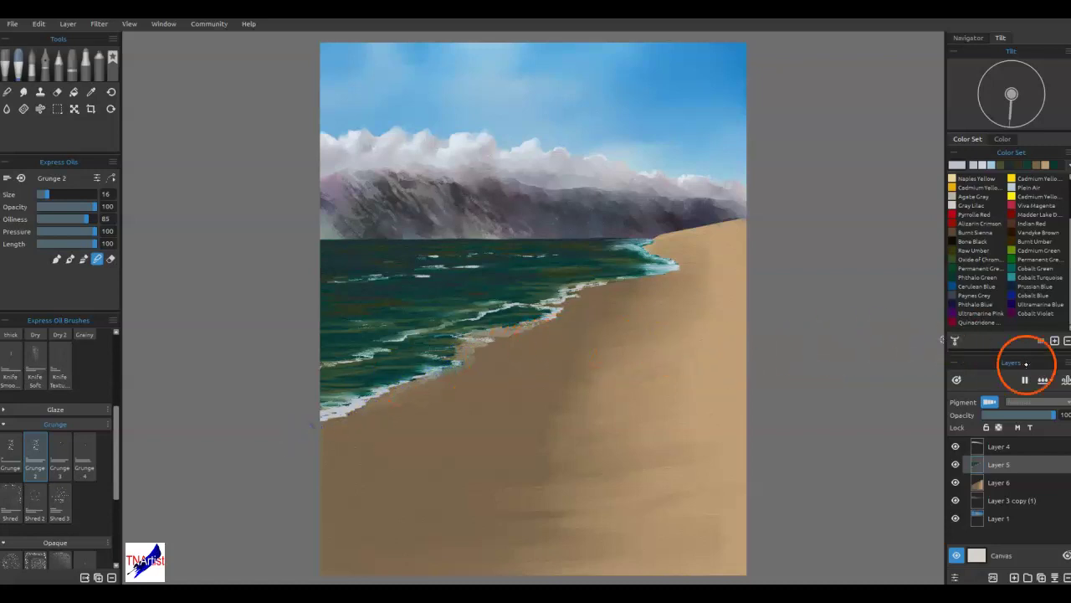
- Add a new layer above Layer 6 and make Layer 6 active again for work on the sand
left_click(1002, 483)
mouse_move(570, 370)
left_mouse_down()
mouse_move(570, 332)
mouse_move(588, 333)
mouse_move(623, 285)
mouse_move(590, 294)
mouse_move(600, 293)
mouse_move(546, 329)
left_mouse_up()
left_click_drag(495, 356, 496, 364)
left_click(1014, 577)
left_click_drag(555, 327, 540, 341)
mouse_move(501, 350)
left_mouse_down()
mouse_move(480, 374)
mouse_move(528, 359)
mouse_move(541, 359)
mouse_move(541, 373)
left_mouse_up()
key("b")
left_click(1007, 505)
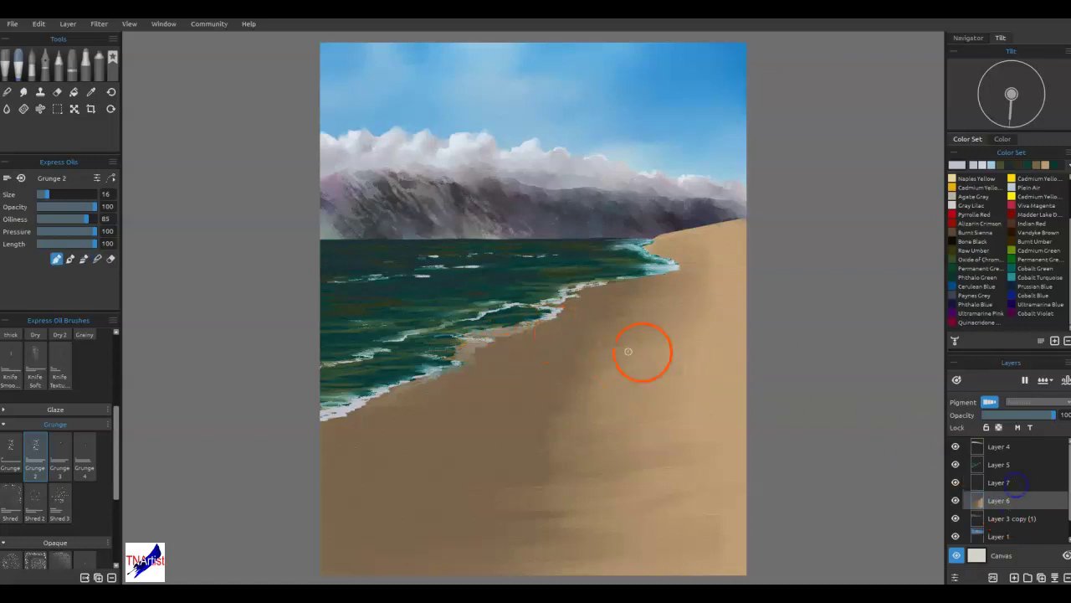
- Work a lighter band into the sand along the water's edge on Layer 6 and blend it
left_click_drag(555, 326, 557, 327)
mouse_move(518, 361)
left_mouse_down()
mouse_move(471, 376)
mouse_move(456, 401)
mouse_move(383, 433)
left_mouse_up()
key("n")
mouse_move(533, 344)
left_mouse_down()
mouse_move(544, 346)
mouse_move(521, 344)
mouse_move(523, 355)
mouse_move(471, 376)
mouse_move(469, 396)
mouse_move(390, 421)
mouse_move(407, 428)
mouse_move(329, 437)
mouse_move(426, 416)
mouse_move(440, 394)
mouse_move(502, 366)
mouse_move(481, 354)
mouse_move(547, 343)
mouse_move(552, 319)
mouse_move(579, 312)
mouse_move(474, 364)
mouse_move(476, 385)
mouse_move(394, 411)
mouse_move(394, 431)
mouse_move(321, 441)
left_mouse_up()
left_click_drag(377, 417, 453, 394)
mouse_move(495, 356)
left_mouse_down()
mouse_move(554, 335)
mouse_move(601, 292)
mouse_move(630, 286)
left_mouse_up()
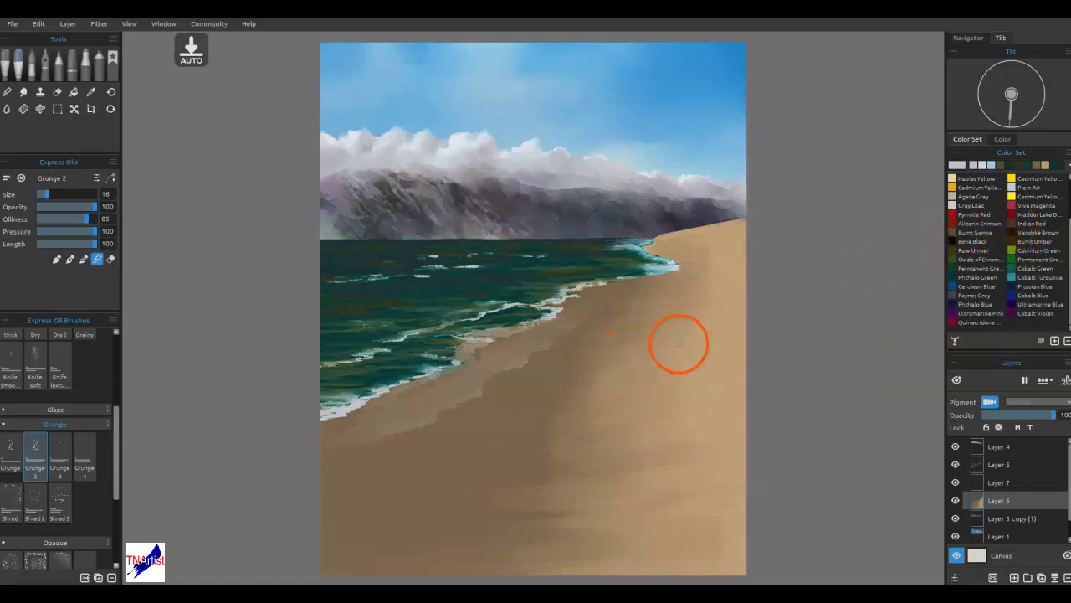
- Sample the brown of the sand and darken the paint colour to #5a4937
left_click(506, 394, "alt")
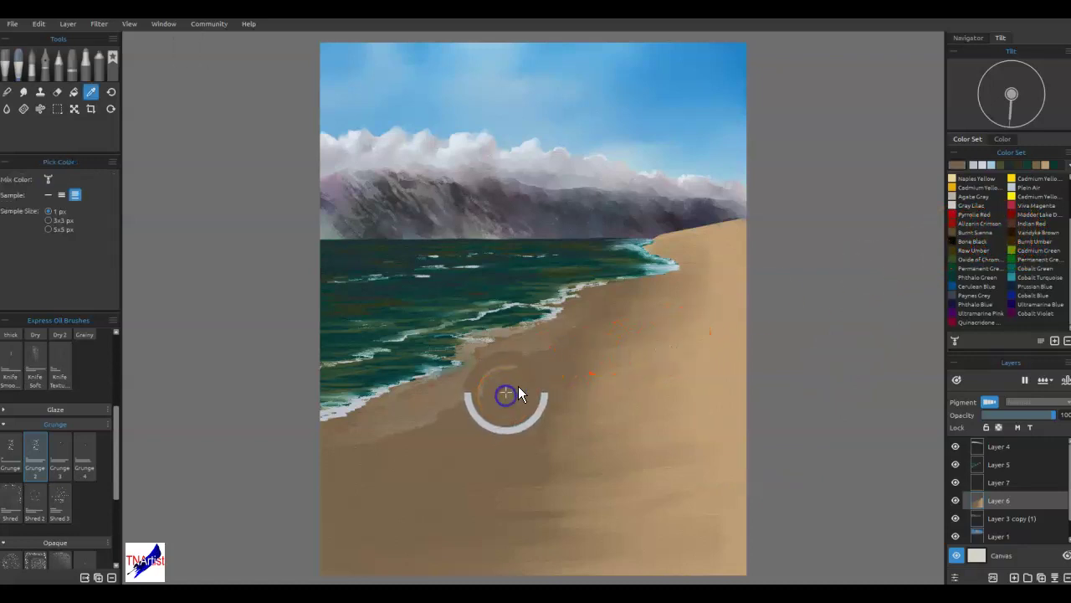
left_click(962, 165)
left_click_drag(685, 299, 669, 266)
left_click(613, 394)
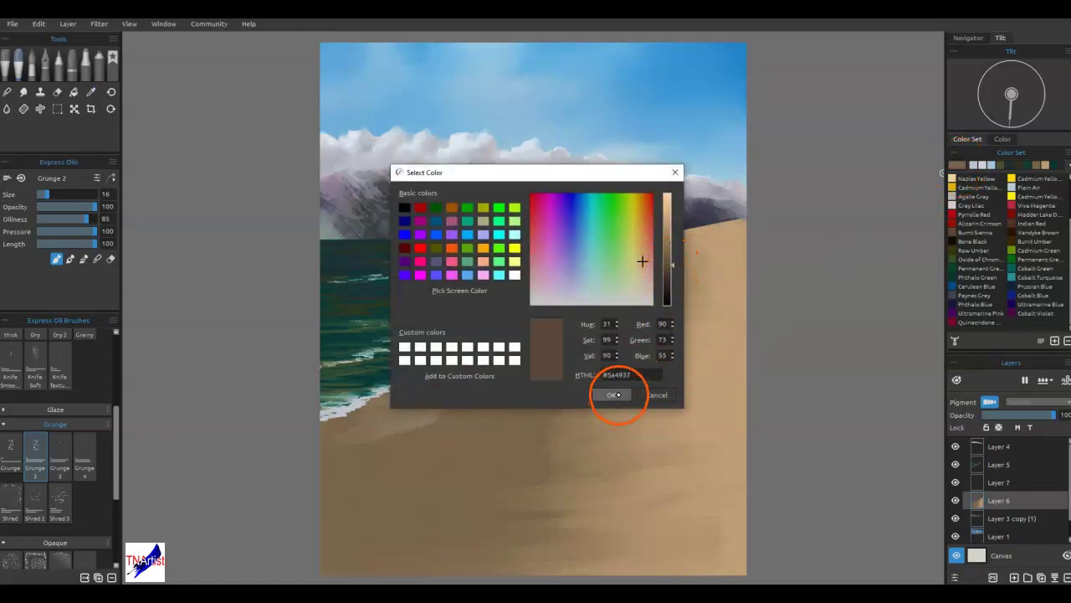
- Paint a dark brown shadow line along the outer edge of the light sand band
mouse_move(586, 386)
left_mouse_down()
mouse_move(526, 401)
mouse_move(525, 375)
mouse_move(561, 360)
mouse_move(541, 341)
mouse_move(557, 352)
mouse_move(522, 374)
left_mouse_up()
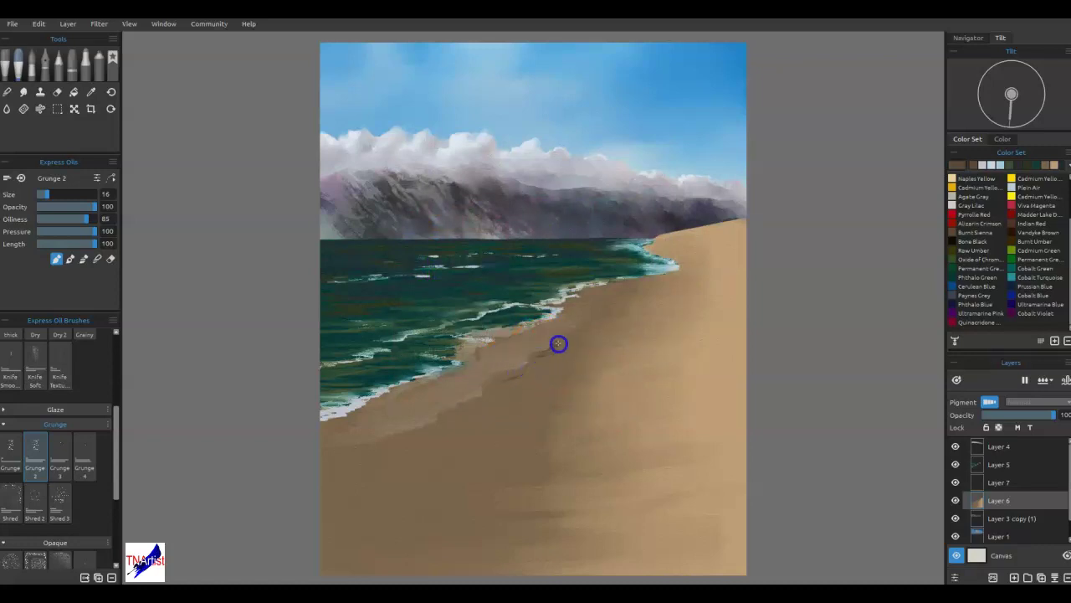
left_click_drag(579, 328, 524, 371)
left_click_drag(479, 398, 453, 407)
left_click_drag(563, 315, 534, 327)
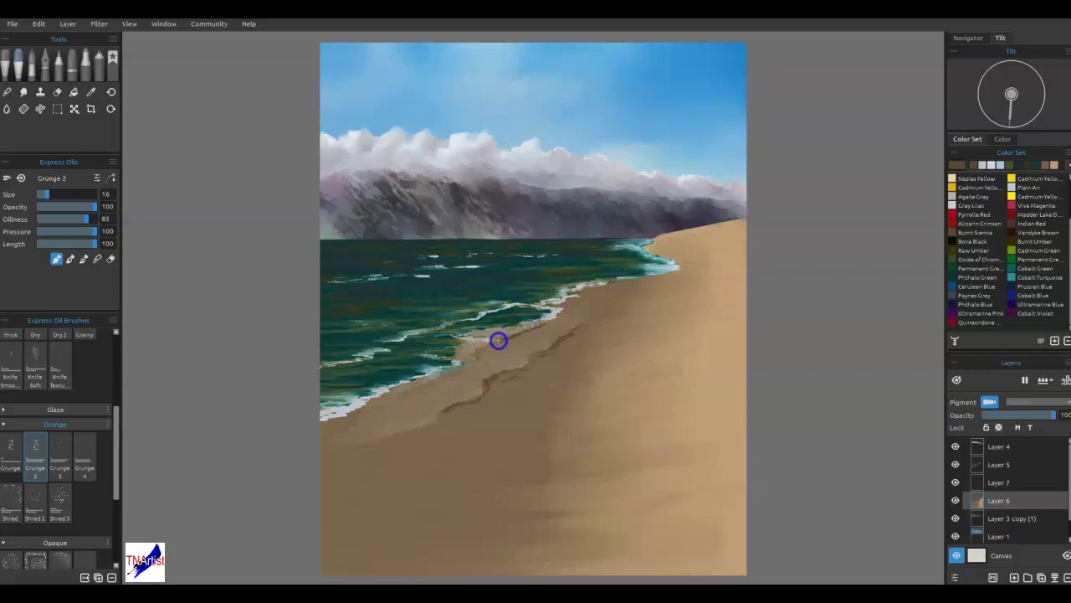
- Blend the dark shadow strokes into the sand along the shoreline
mouse_move(452, 371)
left_mouse_down()
mouse_move(542, 316)
mouse_move(467, 371)
left_mouse_up()
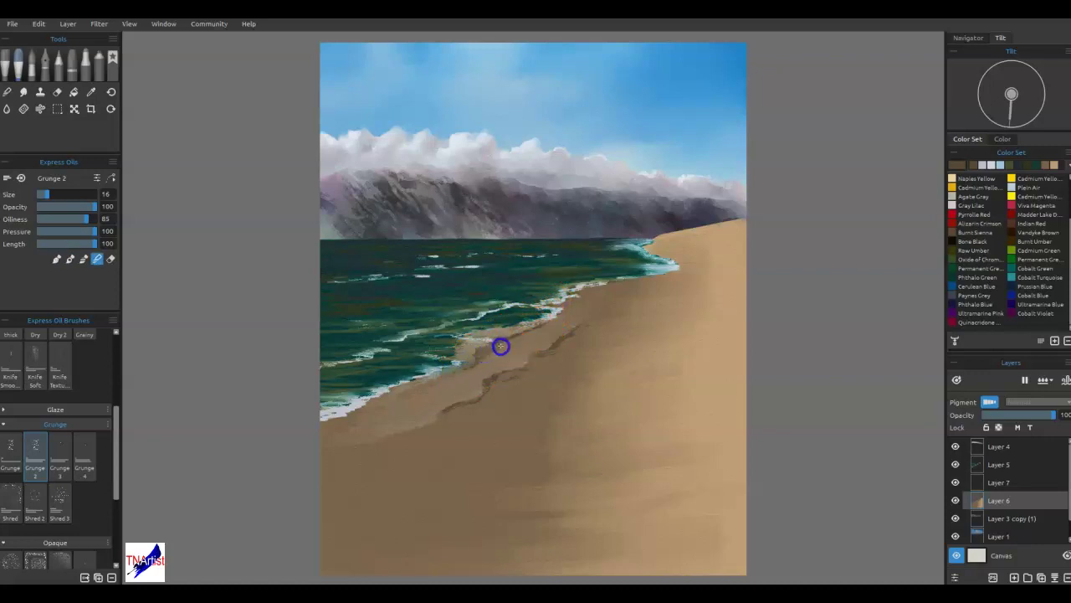
left_click_drag(559, 322, 536, 335)
mouse_move(475, 406)
left_mouse_down()
mouse_move(446, 411)
mouse_move(491, 401)
mouse_move(486, 393)
mouse_move(594, 325)
mouse_move(544, 344)
left_mouse_up()
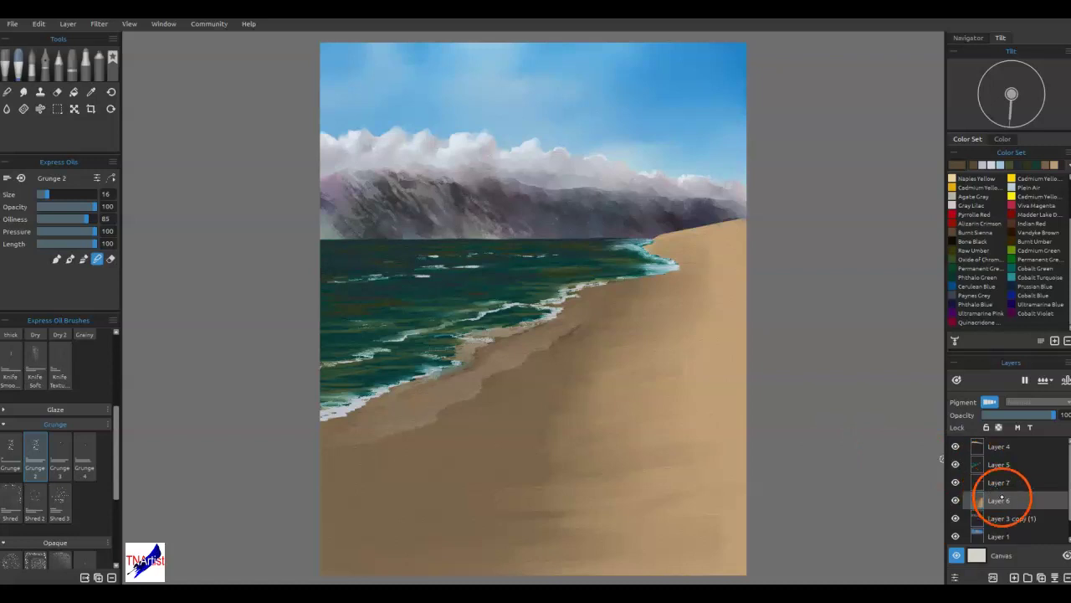
- Toggle the visibility of Layer 3 copy (1) off and on to check its content
left_click_drag(995, 520, 956, 512)
left_click(956, 518)
left_click(956, 518)
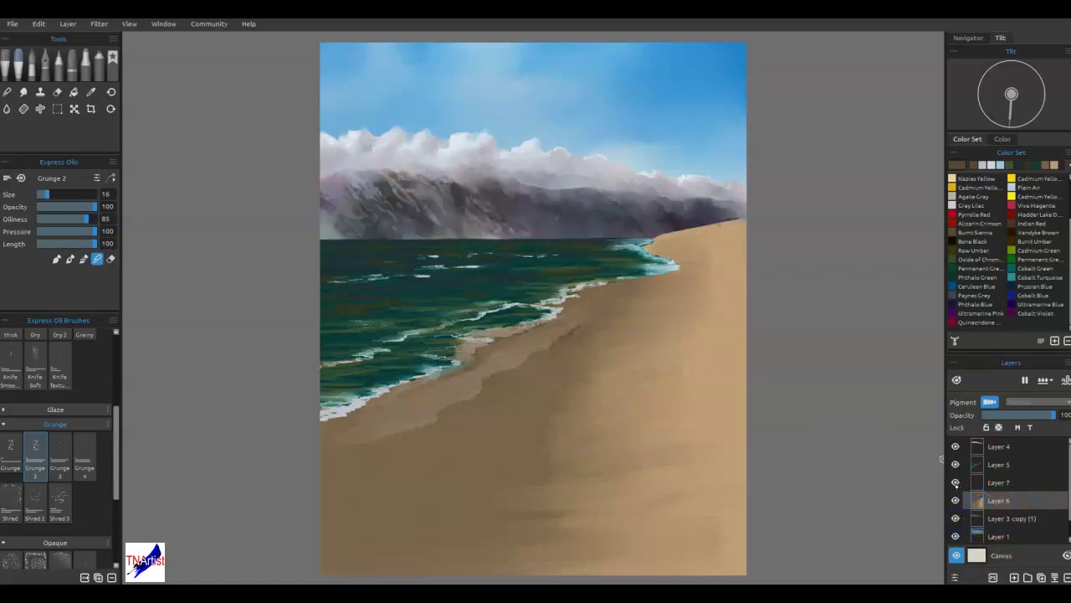
- Blend the lower shoreline foam into the sand on Layer 5
left_click(980, 462)
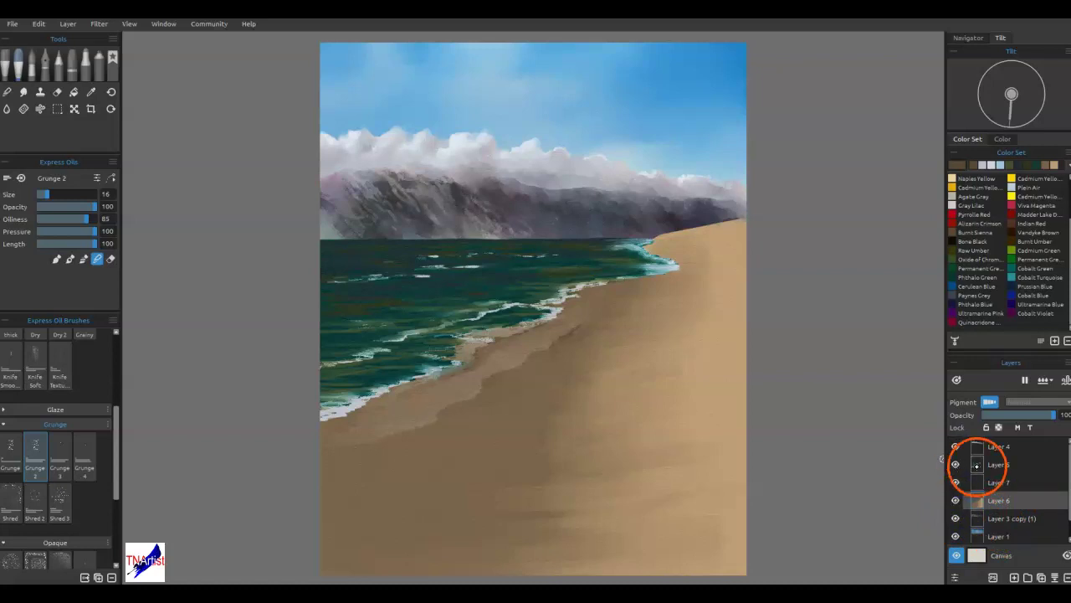
left_click_drag(326, 419, 408, 388)
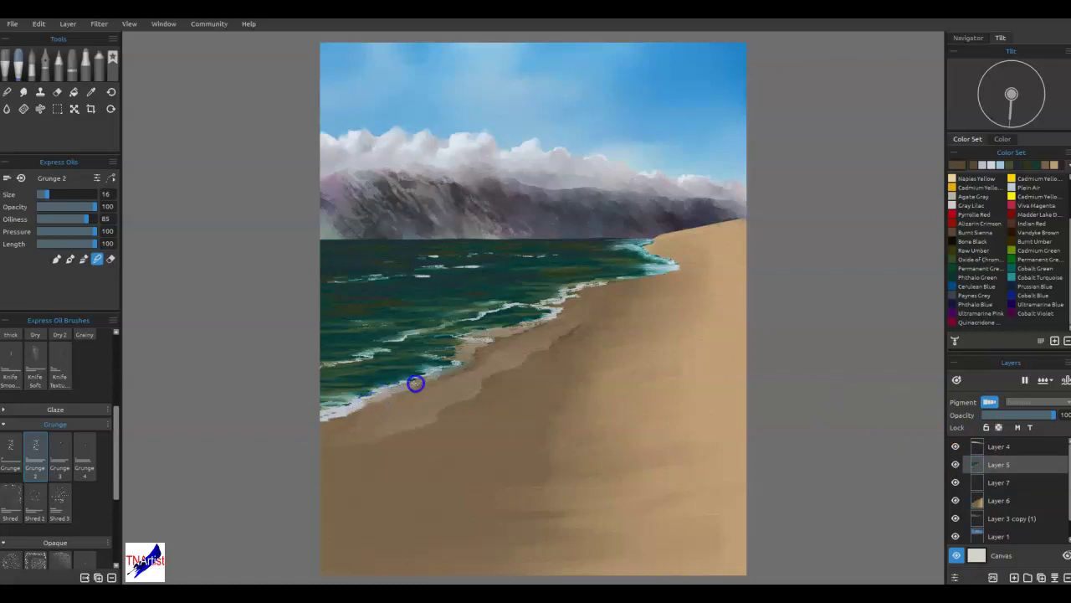
mouse_move(391, 389)
left_mouse_down()
mouse_move(322, 421)
mouse_move(369, 401)
left_mouse_up()
mouse_move(552, 399)
left_mouse_down()
mouse_move(540, 418)
mouse_move(514, 411)
left_mouse_up()
- Sample the light foam colour and paint a foam edge along the shoreline, reducing the Grunge 2 brush to size 9
left_click(392, 386, "alt")
left_click_drag(392, 387, 360, 405)
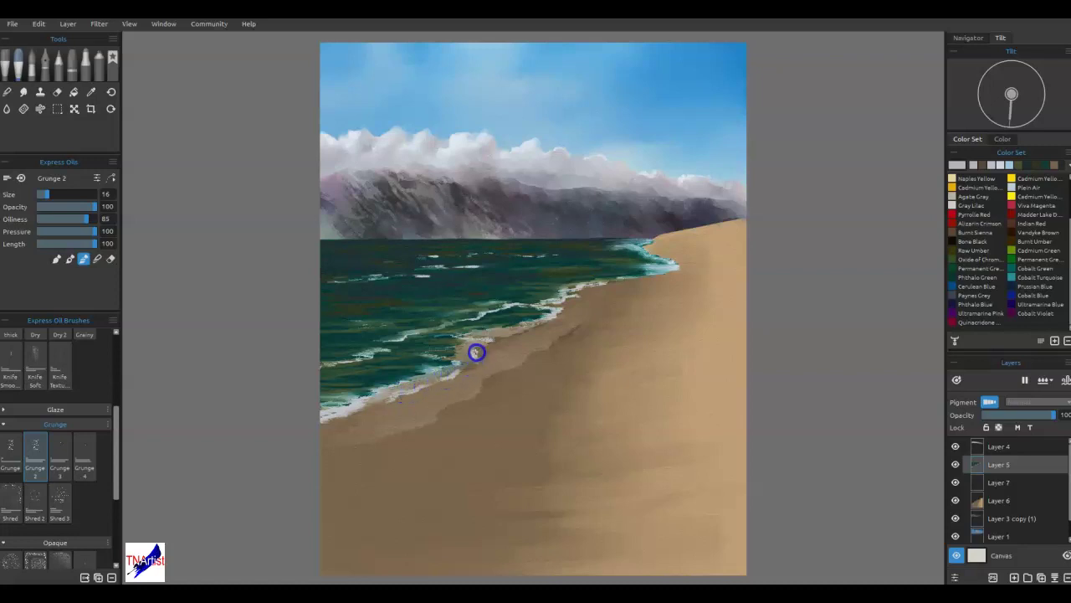
key("bracketleft")
key("bracketleft")
key("bracketleft")
key("bracketleft")
key("bracketleft")
key("bracketleft")
key("bracketleft")
left_click_drag(484, 348, 507, 337)
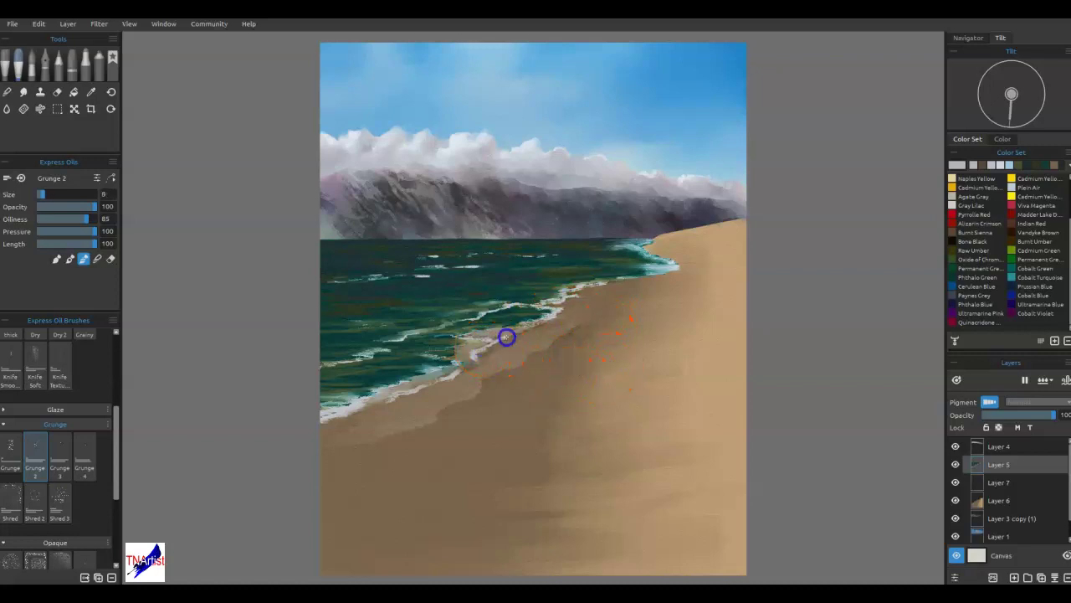
- Paint a second foam line along the outer edge of the wet sand with Grunge 2 at size 12
key("bracketright")
key("bracketright")
left_click_drag(579, 328, 562, 337)
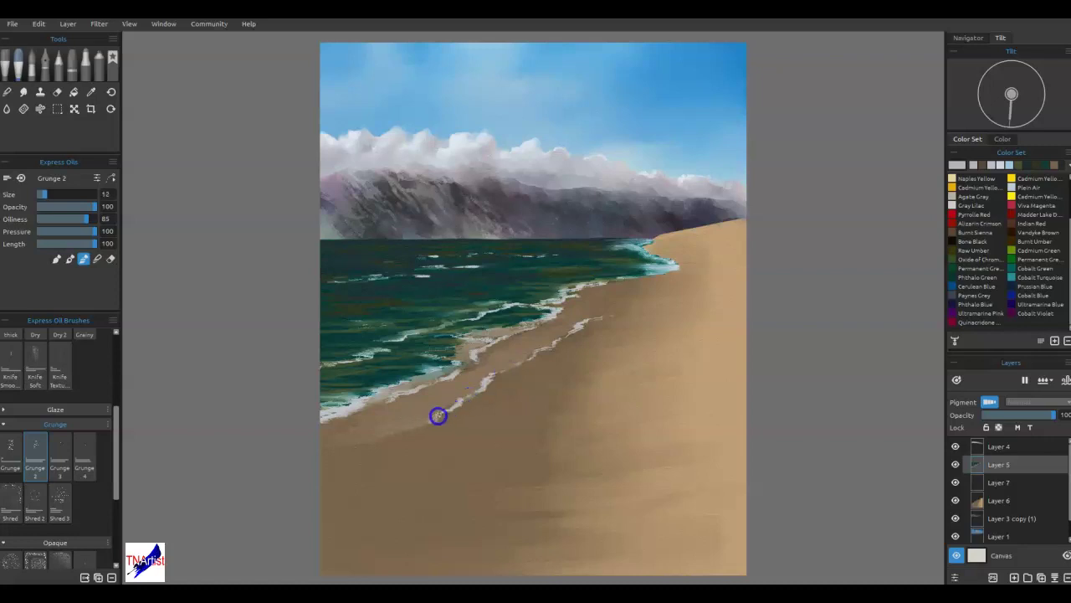
left_click_drag(374, 437, 309, 457)
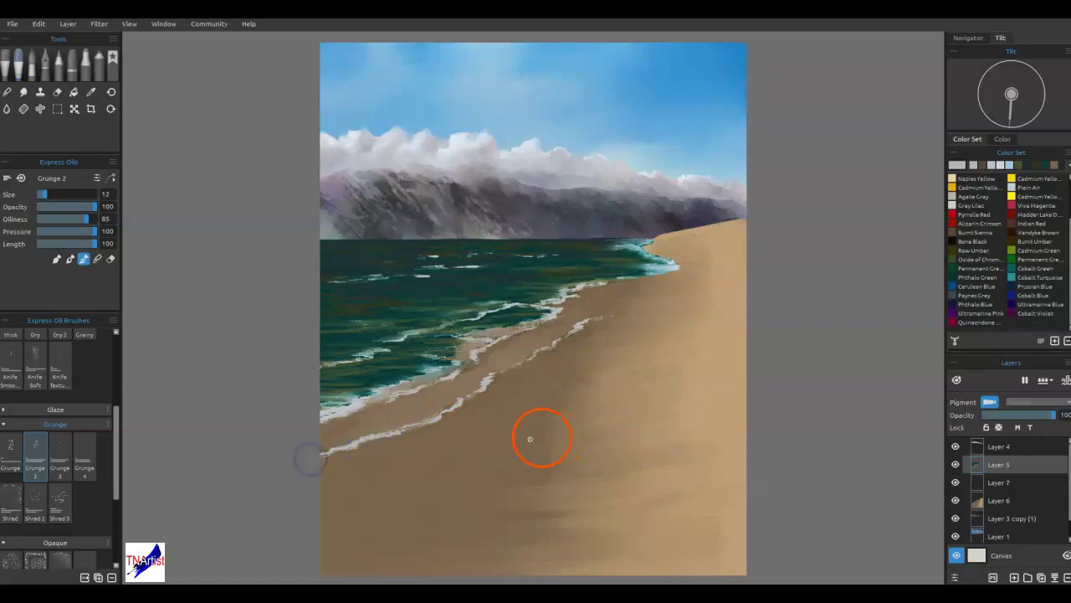
- Paint branching foam outlines across the lower-left foreground sand with Grunge 2 at sizes 30 and 20
mouse_move(328, 466)
left_mouse_down()
mouse_move(396, 464)
mouse_move(503, 504)
mouse_move(483, 515)
mouse_move(447, 507)
mouse_move(364, 551)
mouse_move(292, 567)
left_mouse_up()
key("bracketright")
key("]")
mouse_move(463, 524)
left_mouse_down()
mouse_move(497, 528)
mouse_move(471, 567)
mouse_move(421, 577)
left_mouse_up()
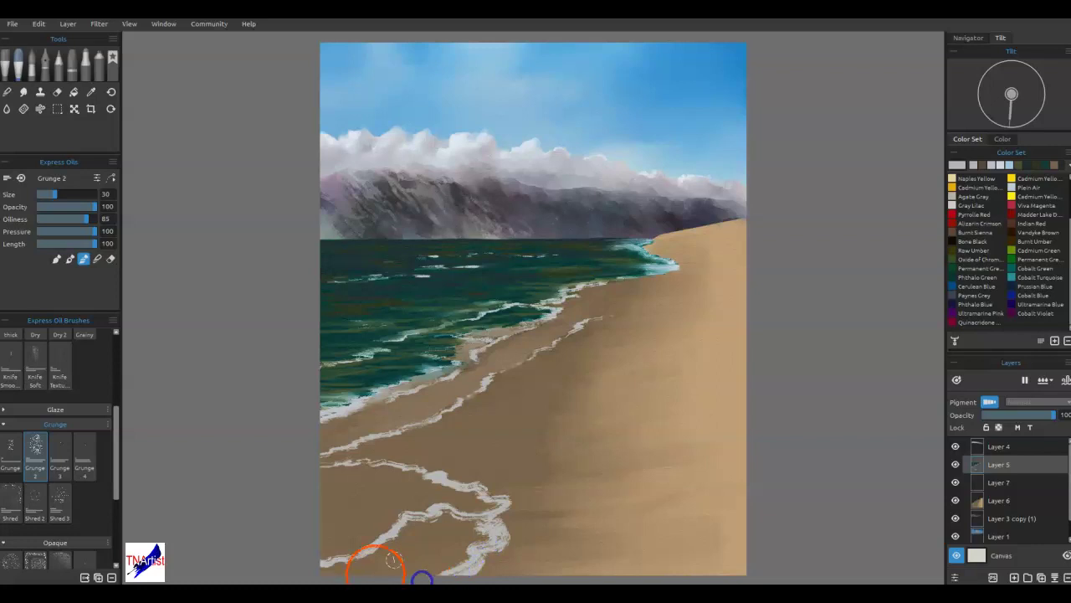
key("[")
mouse_move(390, 546)
left_mouse_down()
mouse_move(402, 545)
mouse_move(376, 564)
mouse_move(412, 538)
mouse_move(390, 544)
mouse_move(388, 567)
left_mouse_up()
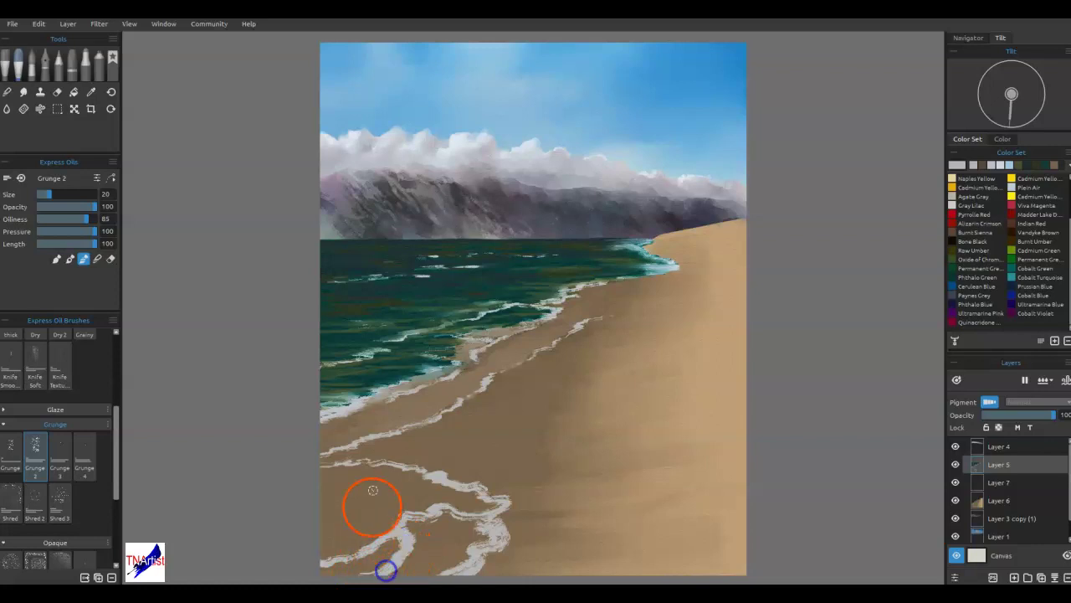
mouse_move(368, 463)
left_mouse_down()
mouse_move(373, 502)
mouse_move(316, 537)
mouse_move(367, 500)
left_mouse_up()
- Thicken the second foam line at brush size 16 and add fine foam strands beside it at size 9
key("bracketleft")
key("[")
mouse_move(592, 294)
left_mouse_down()
mouse_move(605, 293)
mouse_move(598, 313)
mouse_move(555, 344)
left_mouse_up()
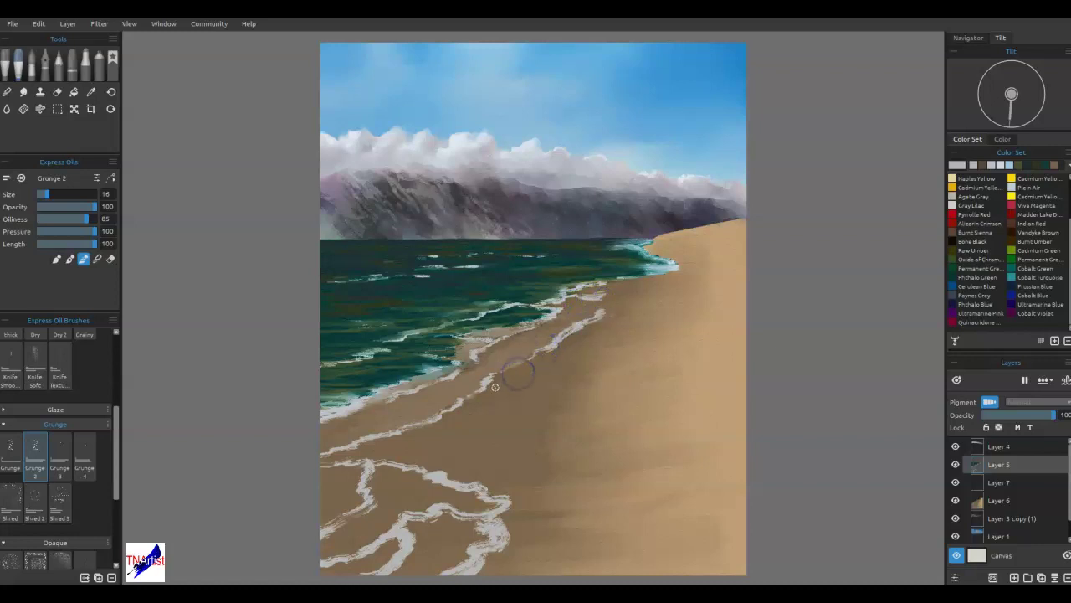
mouse_move(507, 387)
left_mouse_down()
mouse_move(540, 368)
mouse_move(538, 379)
mouse_move(490, 390)
mouse_move(463, 411)
left_mouse_up()
left_click_drag(449, 421, 416, 433)
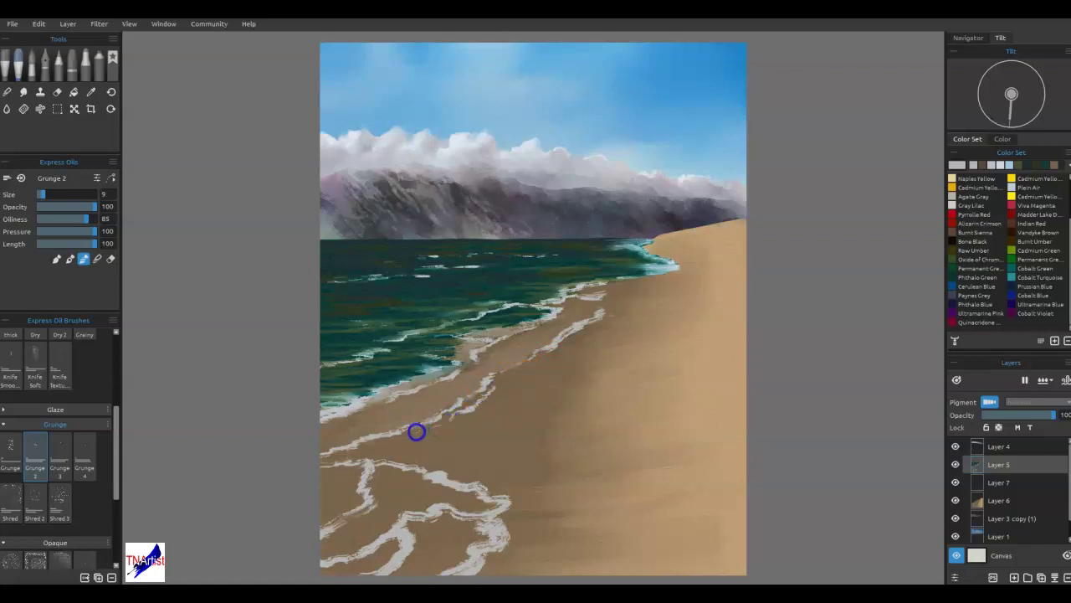
mouse_move(516, 349)
left_mouse_down()
mouse_move(470, 379)
mouse_move(515, 386)
left_mouse_up()
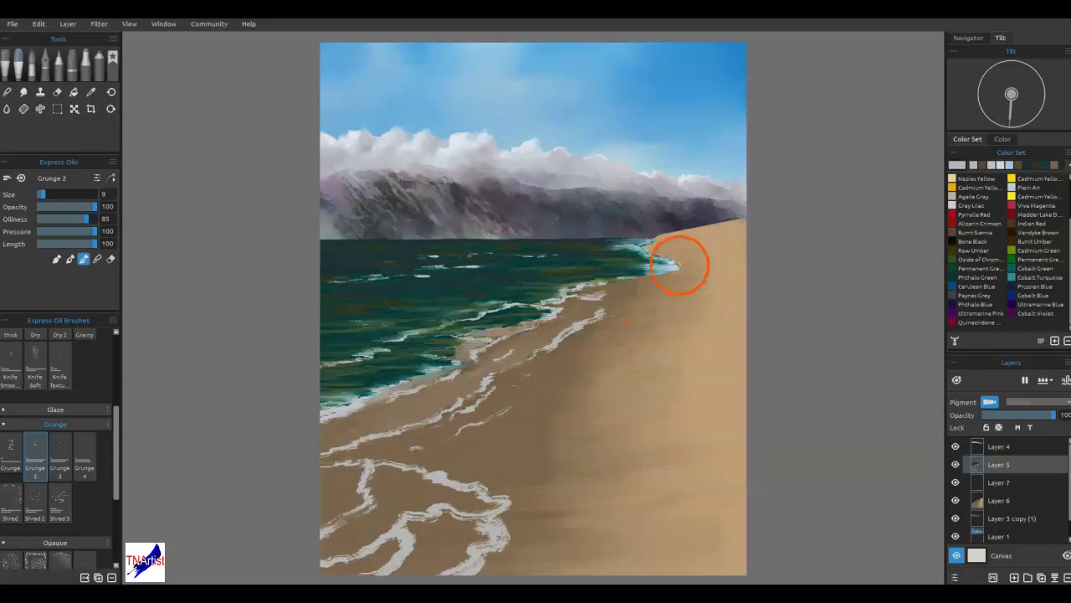
- Add small foam highlights along the distant shoreline and across the waves on the water
mouse_move(665, 244)
left_mouse_down()
mouse_move(633, 245)
mouse_move(675, 270)
mouse_move(605, 292)
mouse_move(593, 294)
mouse_move(584, 270)
mouse_move(505, 283)
mouse_move(607, 267)
left_mouse_up()
left_click(582, 270)
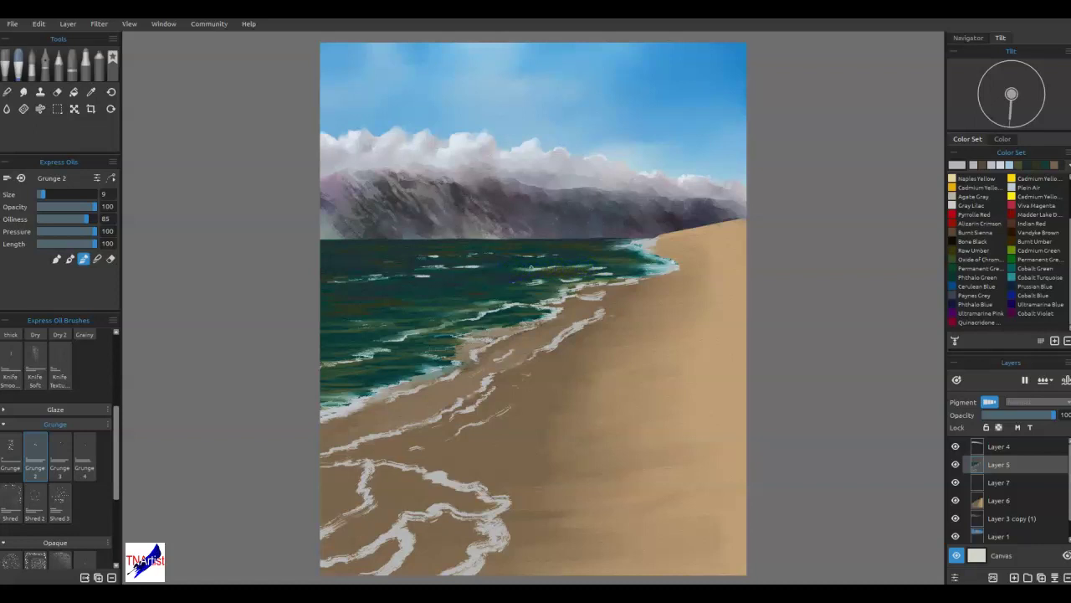
left_click_drag(402, 305, 434, 300)
mouse_move(334, 326)
left_mouse_down()
mouse_move(596, 311)
mouse_move(497, 370)
mouse_move(483, 417)
mouse_move(599, 393)
mouse_move(440, 486)
mouse_move(572, 433)
left_mouse_up()
- Blend the foreground foam outlines into the wet sand with Grunge 2 enlarged to size 16
key("b")
left_click_drag(438, 483, 427, 480)
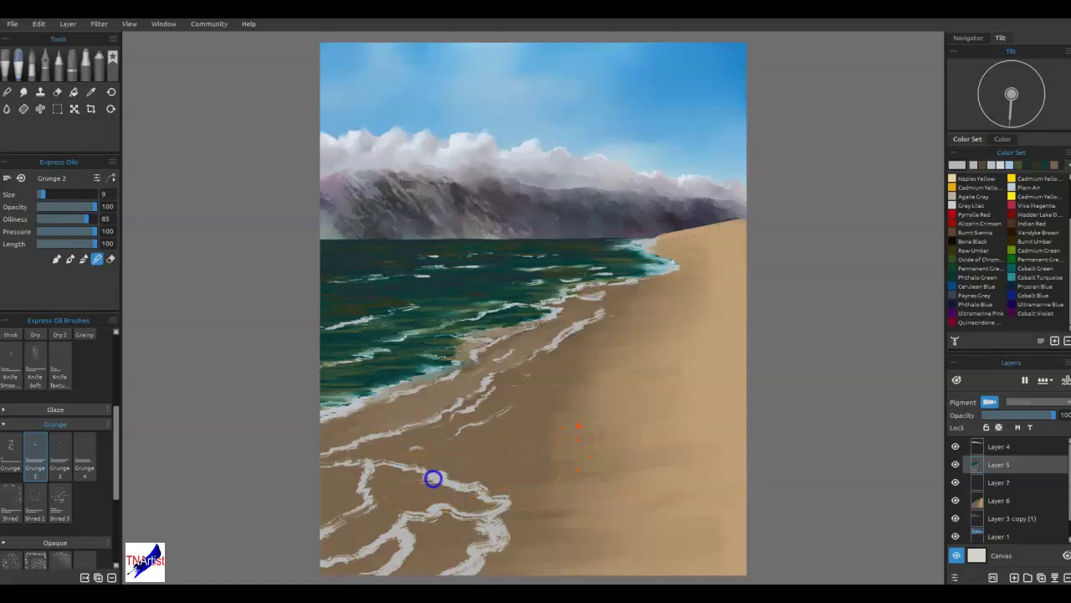
key("]")
key("]")
key("]")
key("]")
key("]")
key("]")
key("]")
mouse_move(413, 491)
left_mouse_down()
mouse_move(417, 487)
mouse_move(425, 478)
mouse_move(407, 469)
mouse_move(379, 471)
mouse_move(472, 498)
mouse_move(461, 506)
mouse_move(471, 510)
mouse_move(494, 508)
mouse_move(475, 489)
mouse_move(474, 502)
mouse_move(503, 506)
mouse_move(413, 487)
mouse_move(430, 510)
mouse_move(392, 515)
mouse_move(397, 528)
mouse_move(305, 563)
left_mouse_up()
left_click_drag(377, 532, 431, 496)
mouse_move(367, 488)
left_mouse_down()
mouse_move(361, 475)
mouse_move(337, 519)
mouse_move(352, 508)
mouse_move(361, 466)
mouse_move(324, 488)
mouse_move(332, 519)
mouse_move(298, 537)
left_mouse_up()
mouse_move(400, 548)
left_mouse_down()
mouse_move(491, 532)
mouse_move(436, 556)
mouse_move(439, 568)
mouse_move(459, 562)
mouse_move(453, 570)
mouse_move(494, 539)
mouse_move(440, 519)
mouse_move(448, 511)
mouse_move(470, 552)
left_mouse_up()
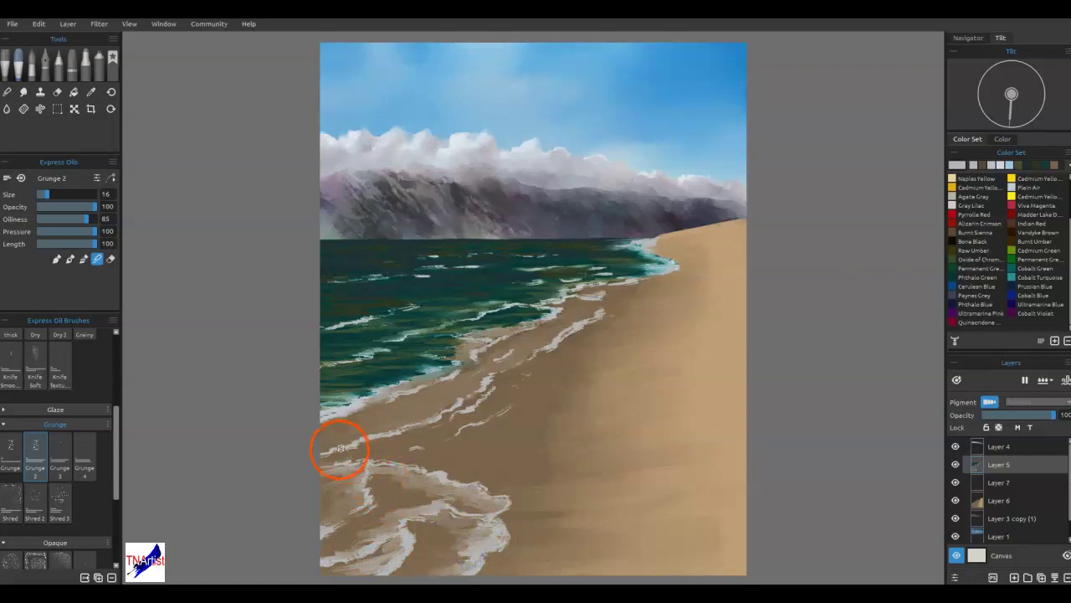
- Soften the second foam line and refine the blended edges of the foreground foam
mouse_move(343, 448)
left_mouse_down()
mouse_move(365, 435)
mouse_move(354, 432)
mouse_move(420, 425)
mouse_move(483, 374)
left_mouse_up()
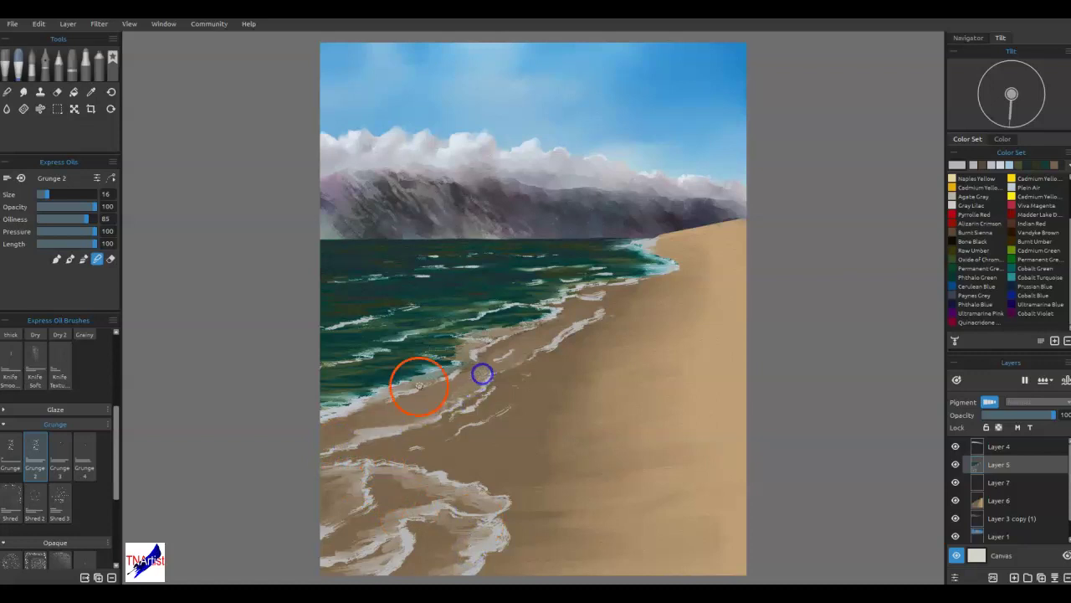
mouse_move(358, 431)
left_mouse_down()
mouse_move(346, 430)
mouse_move(360, 424)
left_mouse_up()
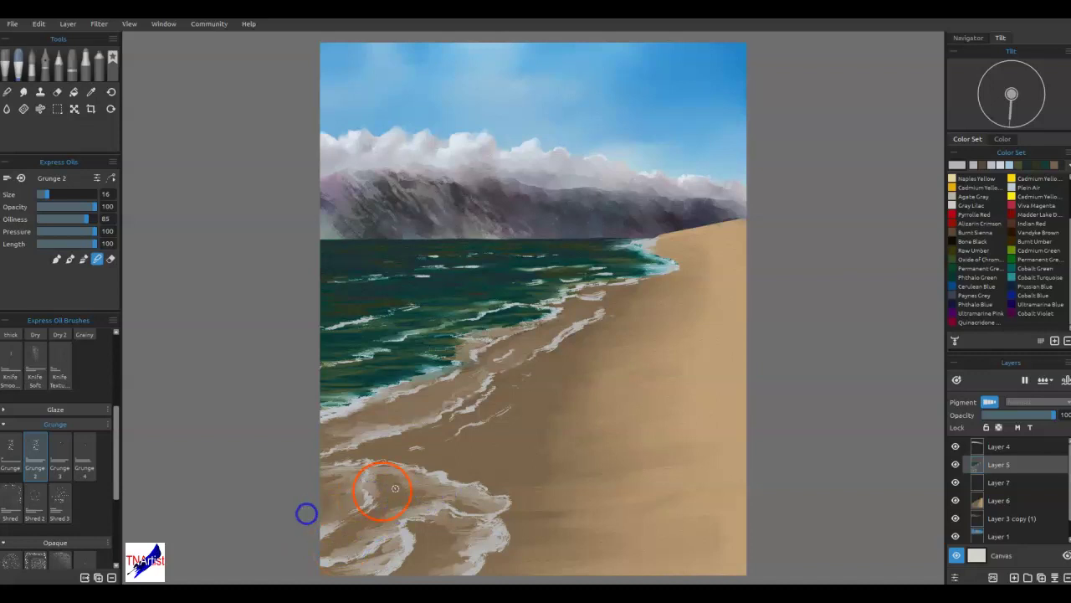
left_click_drag(479, 499, 494, 506)
left_click_drag(375, 494, 343, 469)
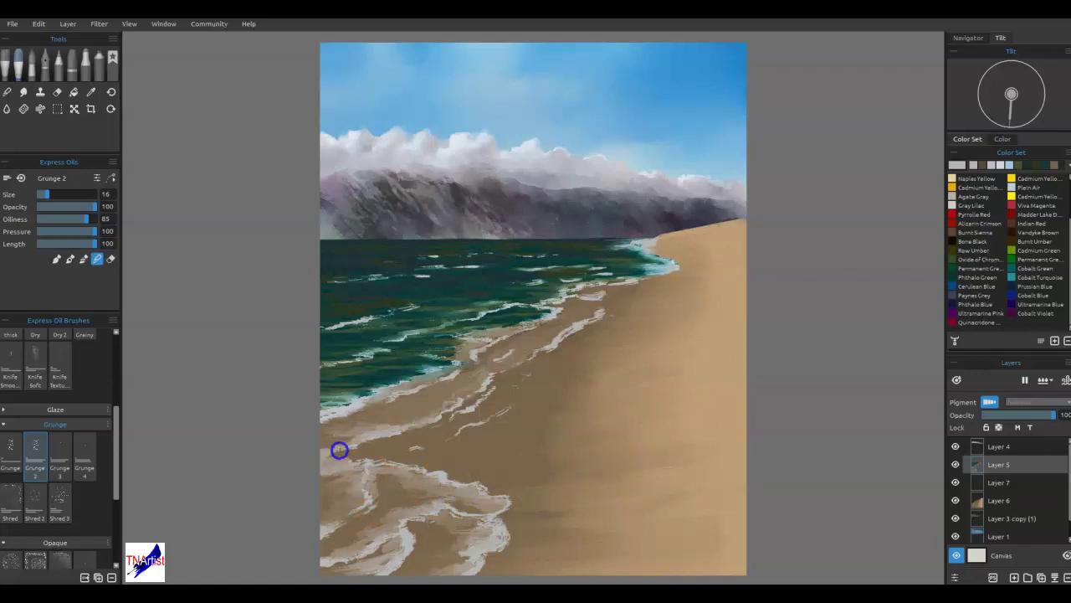
mouse_move(360, 470)
left_mouse_down()
mouse_move(339, 549)
mouse_move(313, 556)
mouse_move(460, 561)
mouse_move(420, 566)
mouse_move(498, 483)
left_mouse_up()
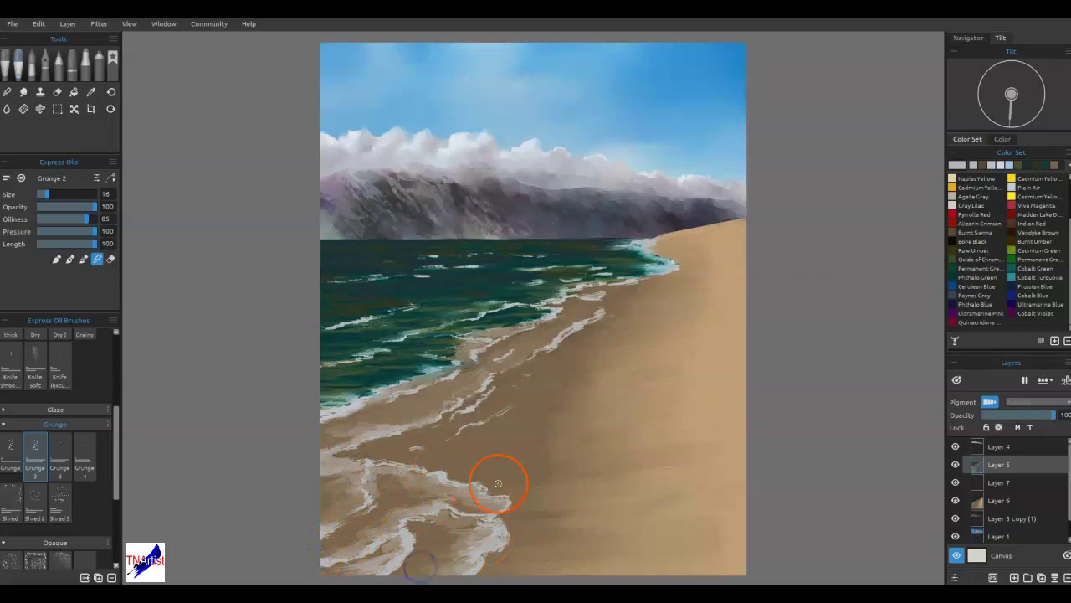
- Refine the edge of the foreground foam with the Dip Pen at size 10, using a light grey sampled from the foam
left_click(47, 66)
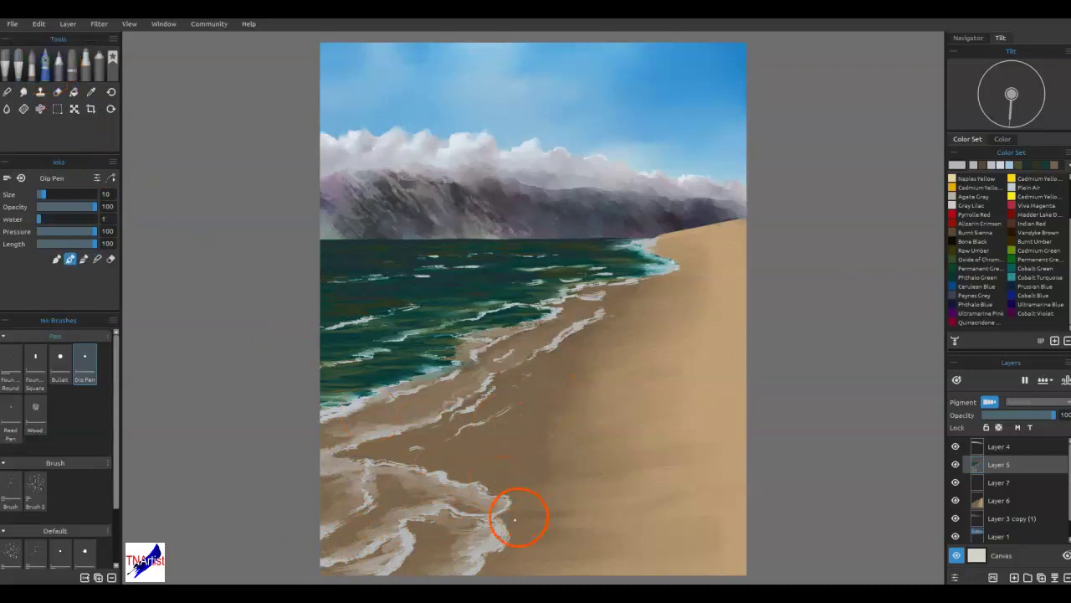
left_click_drag(497, 500, 491, 546)
left_click(497, 520, "alt")
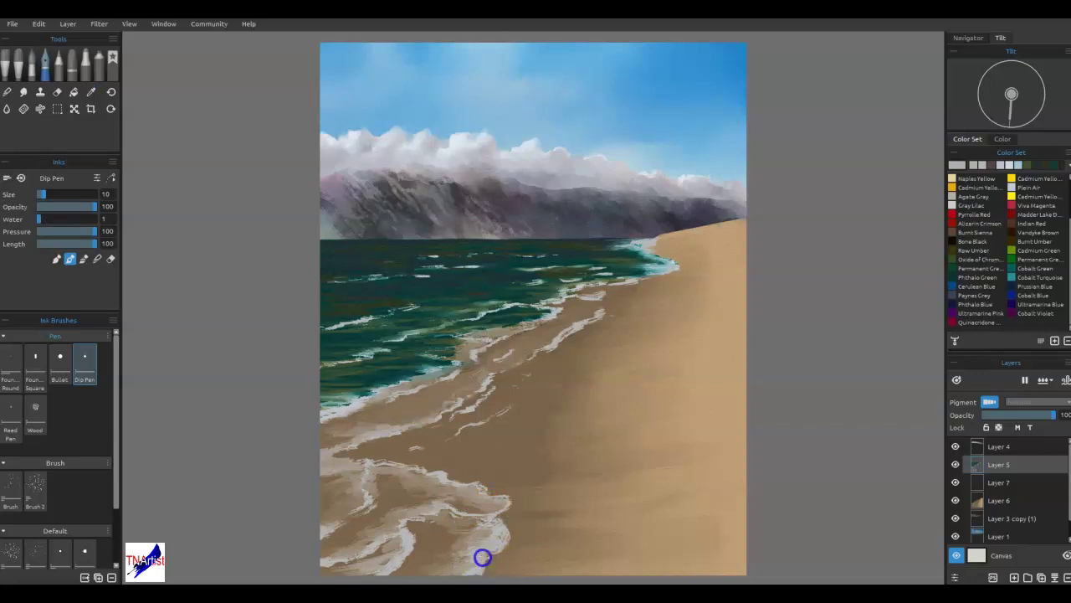
mouse_move(498, 527)
left_mouse_down()
mouse_move(502, 514)
mouse_move(495, 521)
left_mouse_up()
left_click_drag(406, 466, 453, 446)
- Thicken the foreground foam outlines and add light grey foam strands inside them with the Dip Pen at size 30
key("]")
key("]")
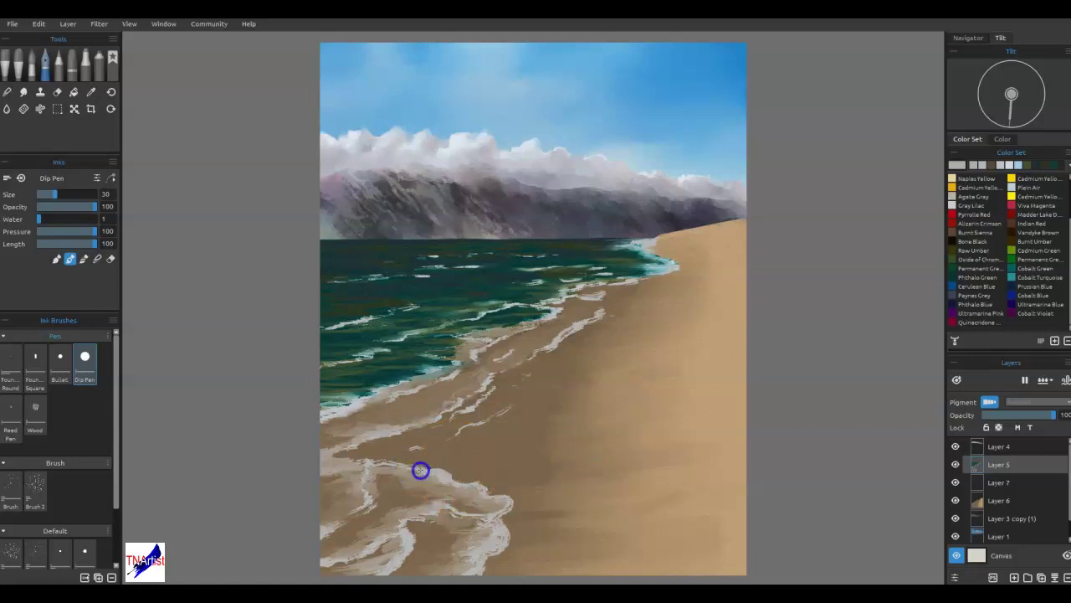
mouse_move(386, 463)
left_mouse_down()
mouse_move(426, 514)
mouse_move(522, 514)
mouse_move(502, 490)
mouse_move(509, 507)
left_mouse_up()
mouse_move(427, 546)
left_mouse_down()
mouse_move(402, 541)
mouse_move(404, 531)
left_mouse_up()
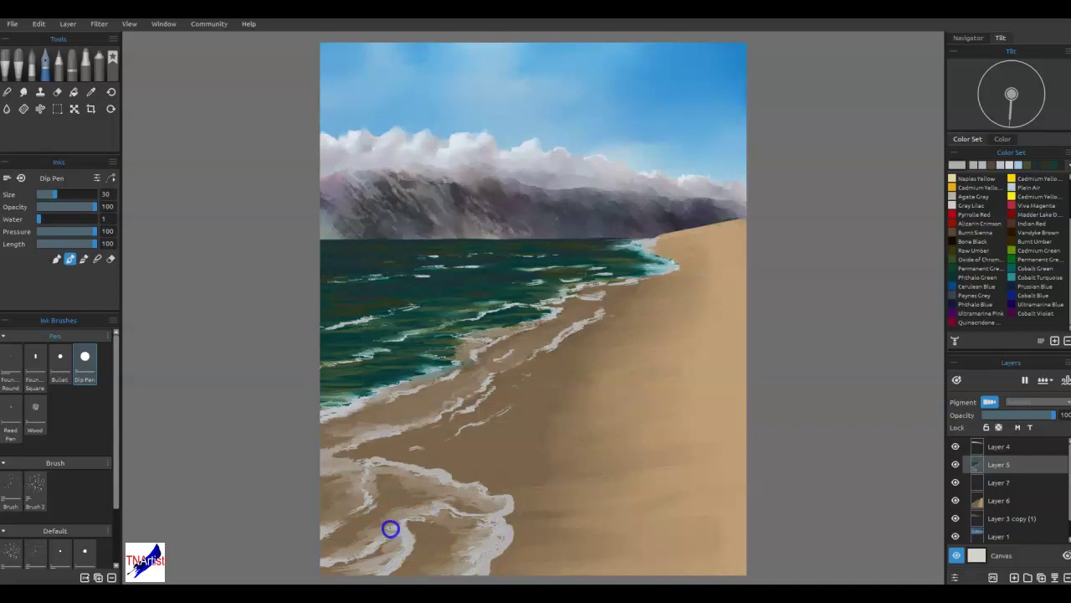
mouse_move(456, 553)
left_mouse_down()
mouse_move(491, 536)
mouse_move(433, 552)
mouse_move(480, 554)
mouse_move(431, 574)
left_mouse_up()
mouse_move(506, 502)
left_mouse_down()
mouse_move(471, 487)
mouse_move(426, 492)
left_mouse_up()
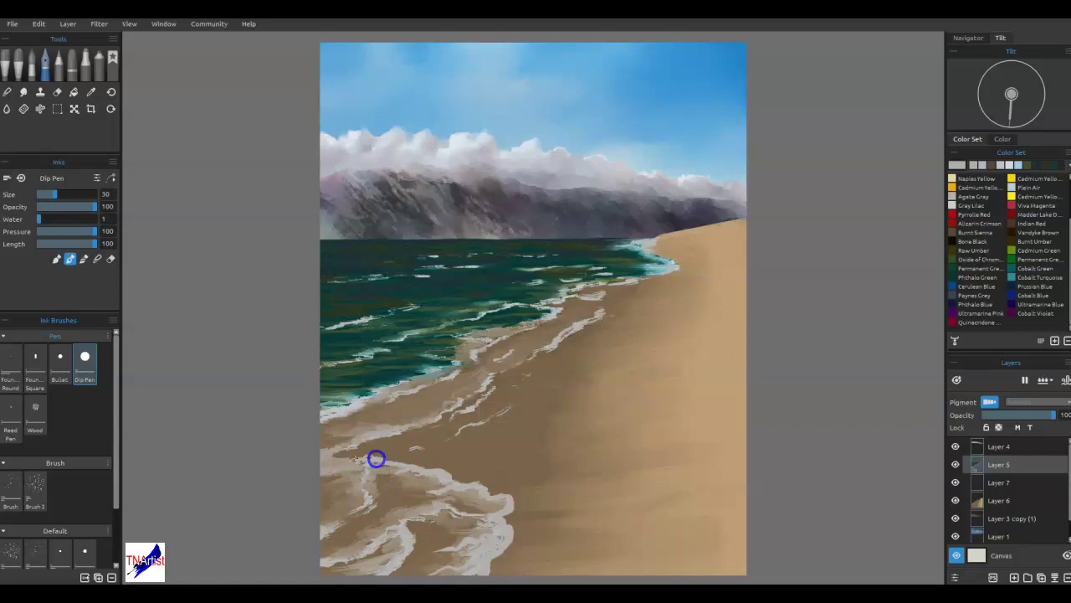
- Strengthen the second foam line along the wet sand up to the distant shore with light grey strokes
mouse_move(401, 429)
left_mouse_down()
mouse_move(393, 433)
mouse_move(511, 359)
mouse_move(494, 376)
left_mouse_up()
left_click_drag(444, 425, 404, 437)
left_click_drag(474, 407, 494, 382)
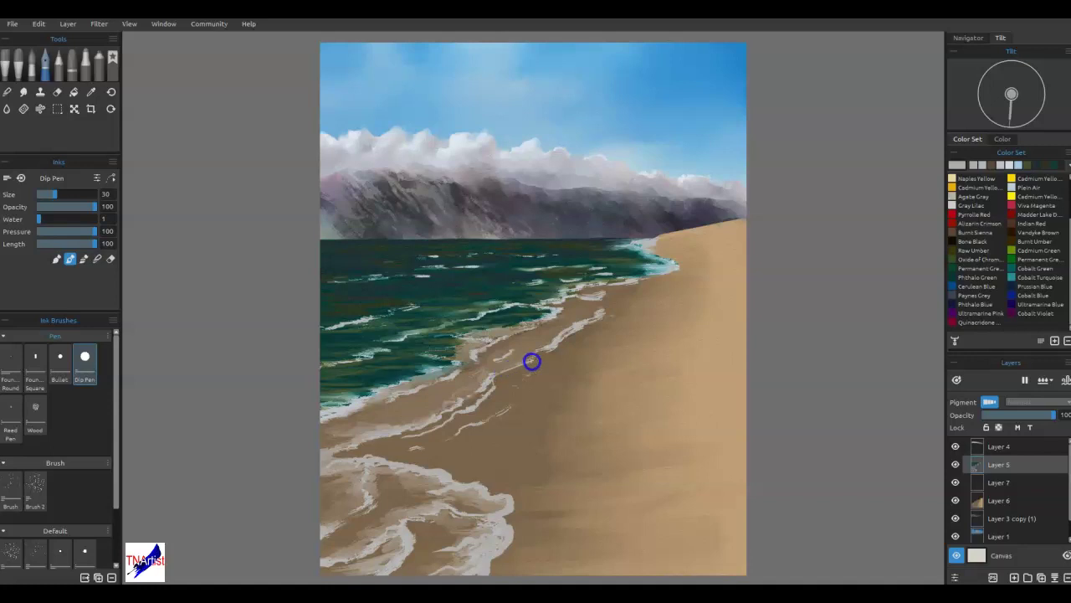
mouse_move(544, 349)
left_mouse_down()
mouse_move(593, 301)
mouse_move(508, 340)
left_mouse_up()
mouse_move(649, 281)
left_mouse_down()
mouse_move(619, 290)
mouse_move(463, 407)
left_mouse_up()
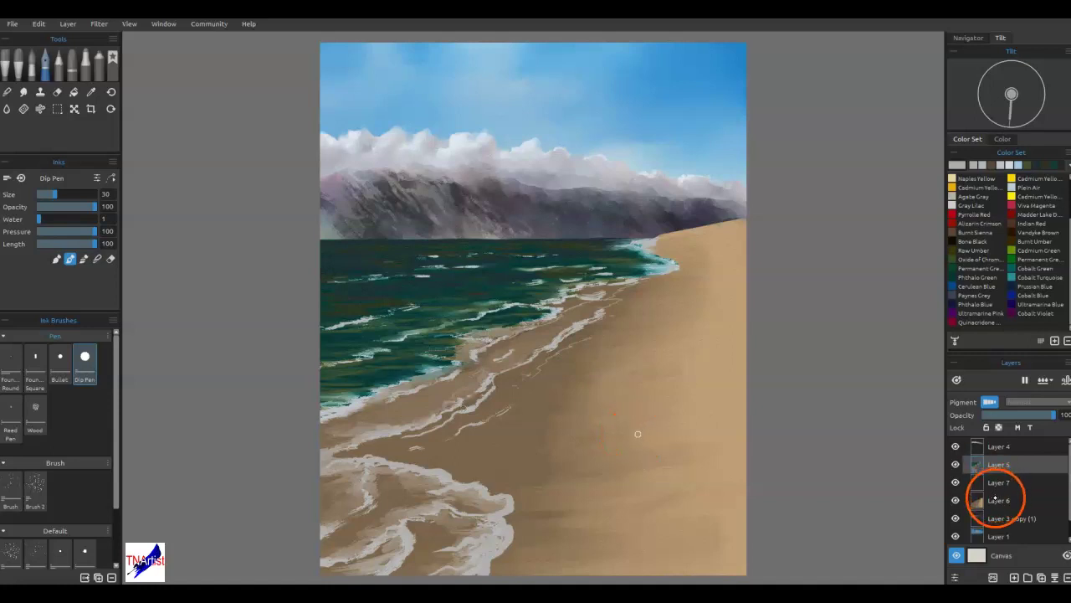
- Make Layer 6 active and set the paint colour to the dark grey #2f2e32
left_click(996, 505)
mouse_move(593, 446)
left_mouse_down()
mouse_move(633, 432)
mouse_move(677, 382)
mouse_move(661, 403)
mouse_move(641, 399)
mouse_move(530, 295)
mouse_move(811, 281)
left_mouse_up()
left_click(465, 448, "alt")
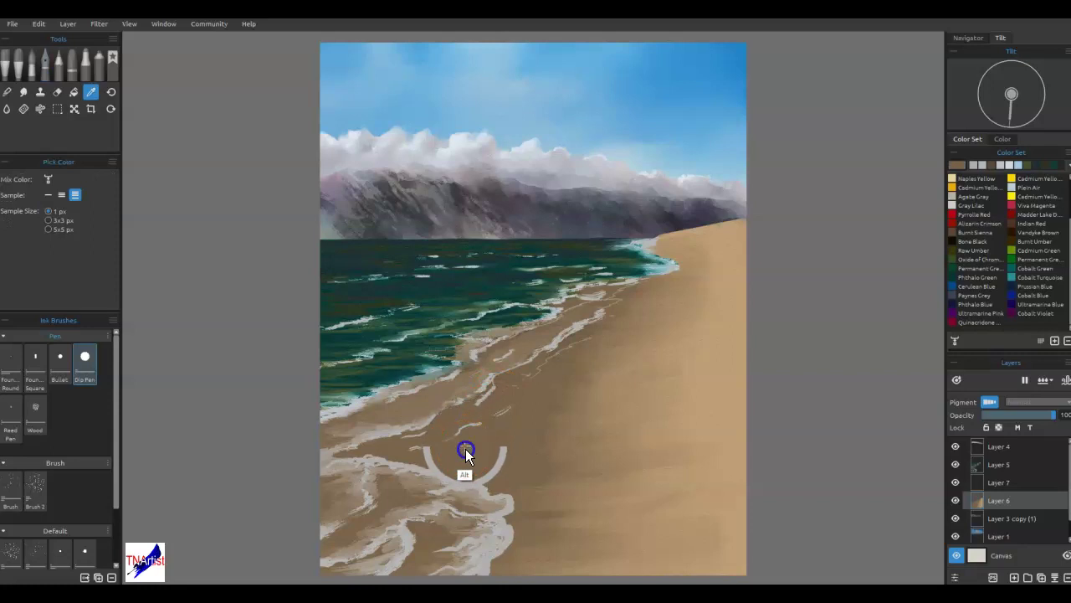
left_click(944, 167)
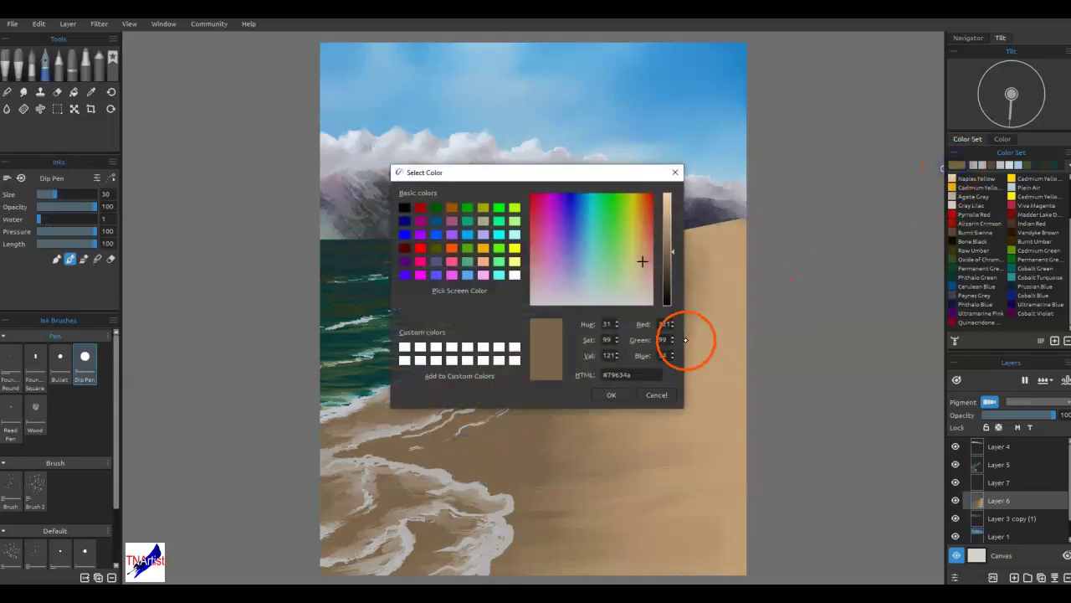
left_click(654, 284)
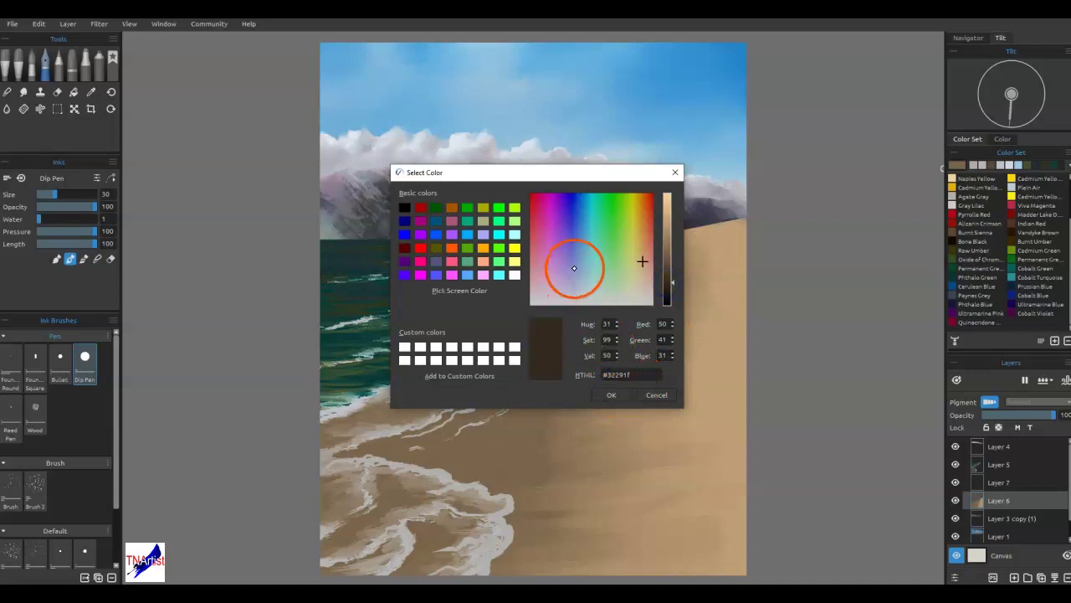
left_click(570, 266)
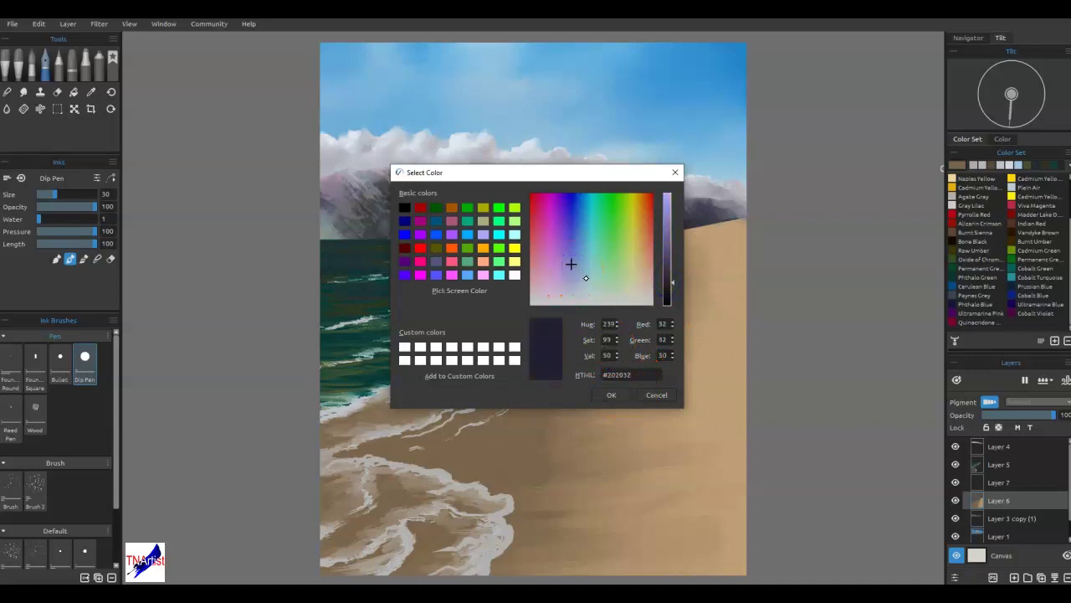
left_click(569, 288)
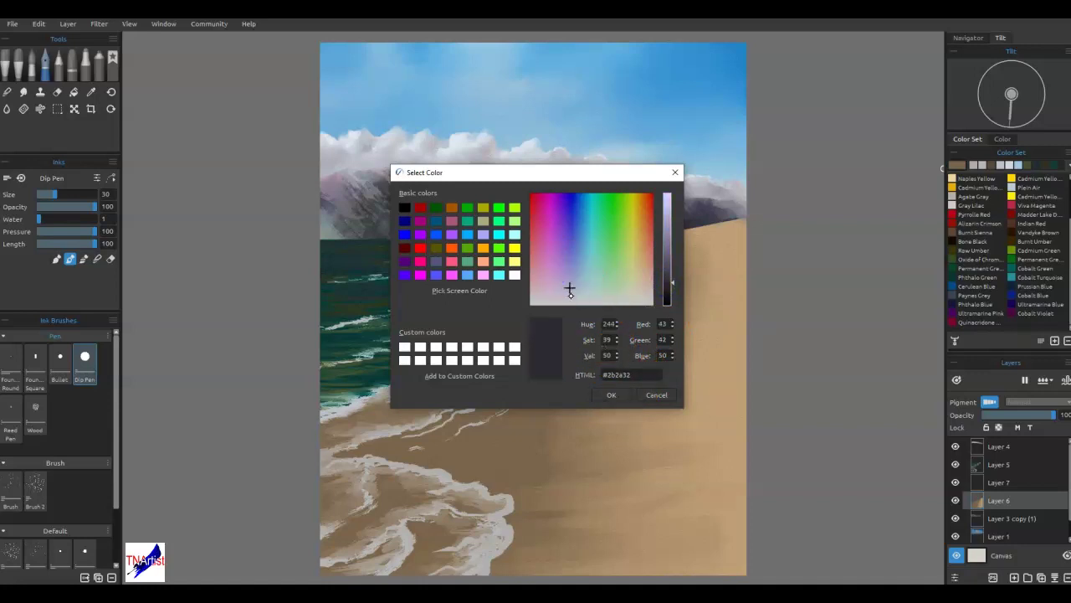
left_click(568, 296)
left_click(613, 396)
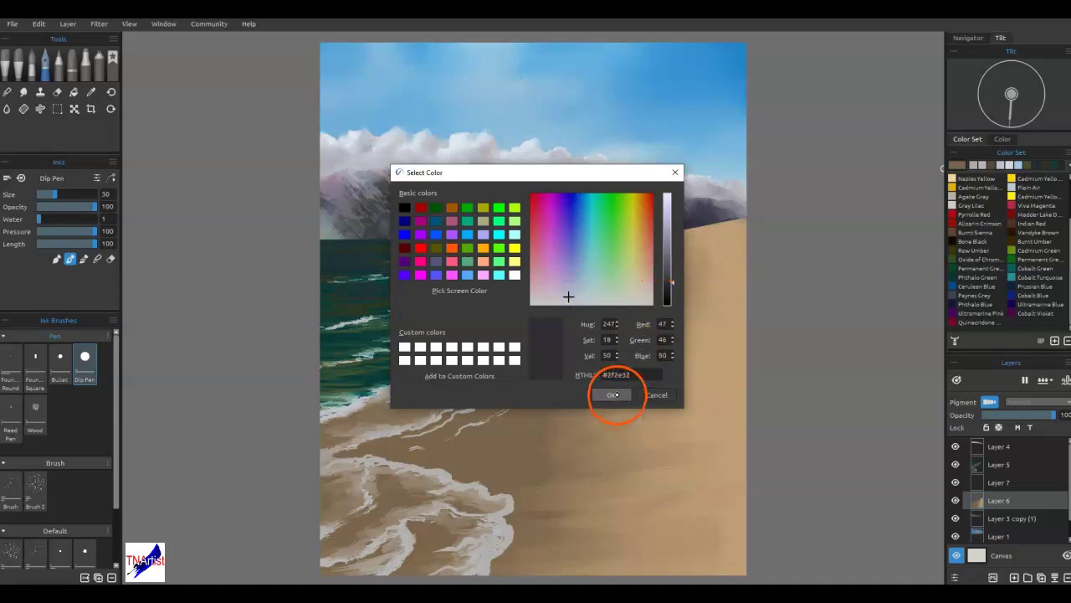
- Paint thin dark shadows beneath the edges of the foreground foam on Layer 6
mouse_move(504, 549)
left_mouse_down()
mouse_move(513, 538)
mouse_move(493, 570)
left_mouse_up()
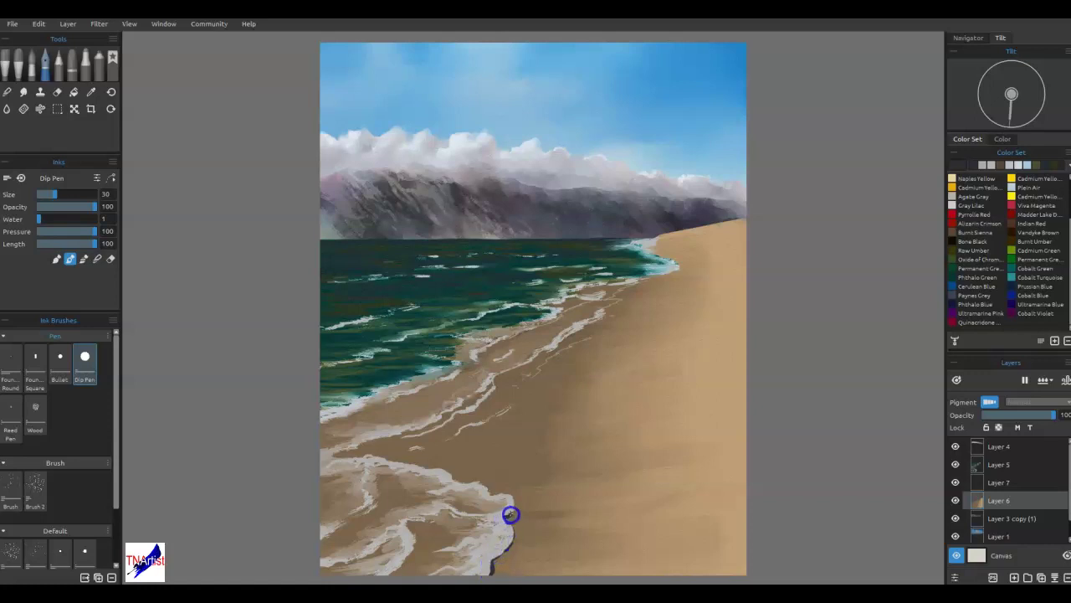
mouse_move(511, 506)
left_mouse_down()
mouse_move(464, 484)
mouse_move(405, 509)
mouse_move(468, 489)
mouse_move(458, 521)
mouse_move(428, 514)
left_mouse_up()
mouse_move(466, 470)
left_mouse_down()
mouse_move(454, 490)
mouse_move(400, 521)
mouse_move(410, 527)
mouse_move(452, 484)
mouse_move(394, 495)
mouse_move(359, 486)
mouse_move(418, 494)
mouse_move(374, 477)
mouse_move(382, 466)
left_mouse_up()
left_click_drag(361, 511, 339, 531)
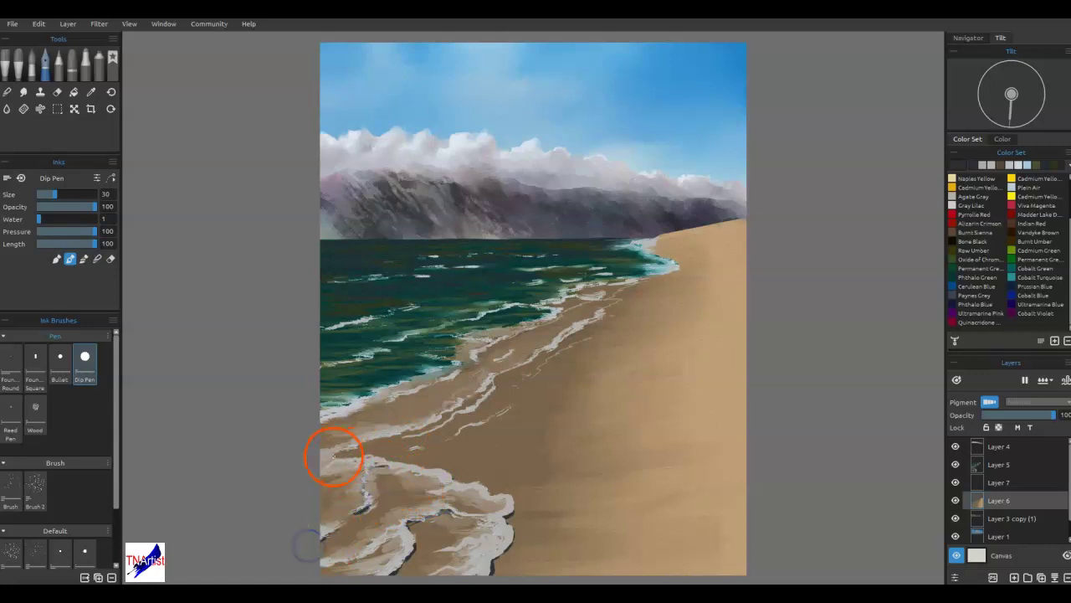
- Add dark shadow strokes under the second foam line and along the water's edge up to the distant shore
mouse_move(396, 437)
left_mouse_down()
mouse_move(460, 410)
mouse_move(493, 381)
left_mouse_up()
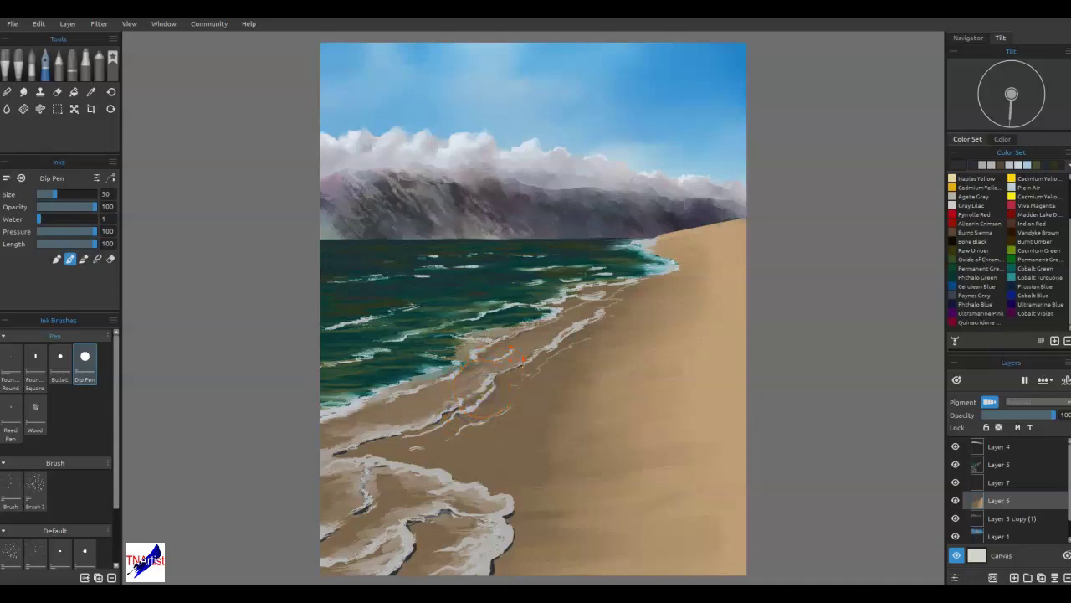
left_click_drag(545, 310, 542, 325)
left_click_drag(409, 528, 373, 553)
left_click(674, 269)
left_click_drag(675, 268, 633, 283)
mouse_move(383, 516)
left_mouse_down()
mouse_move(330, 541)
mouse_move(399, 497)
mouse_move(430, 493)
mouse_move(393, 492)
mouse_move(391, 477)
mouse_move(311, 479)
mouse_move(340, 473)
mouse_move(325, 421)
mouse_move(385, 387)
left_mouse_up()
mouse_move(554, 321)
left_mouse_down()
mouse_move(560, 313)
mouse_move(509, 336)
left_mouse_up()
mouse_move(624, 266)
left_mouse_down()
mouse_move(641, 275)
mouse_move(565, 292)
mouse_move(580, 295)
left_mouse_up()
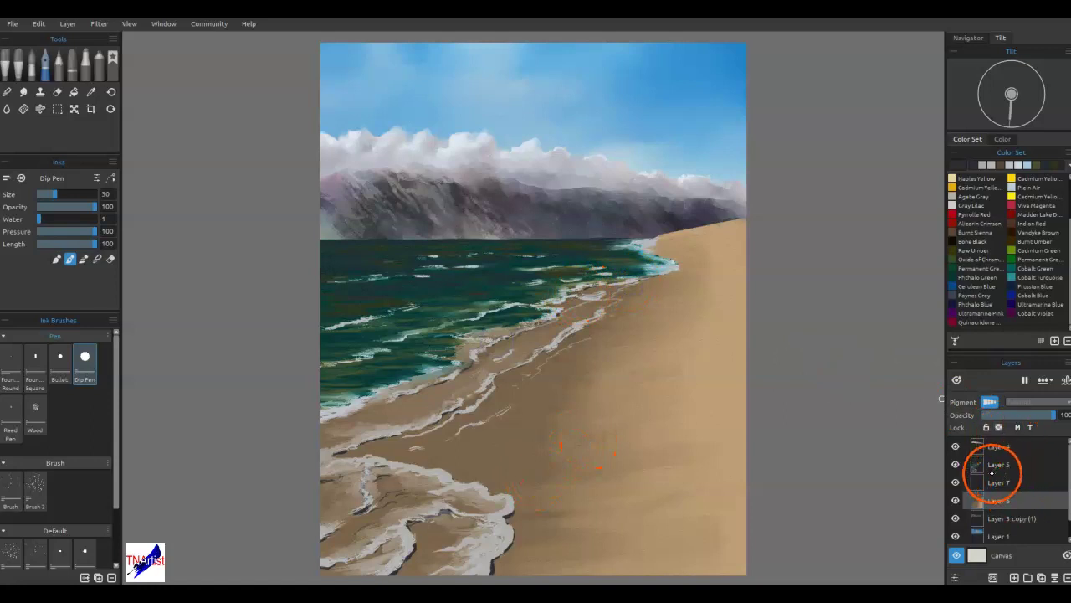
- Make Layer 5 active, choose Titanium White and lower its brightness slightly in the colour picker
left_click(998, 465)
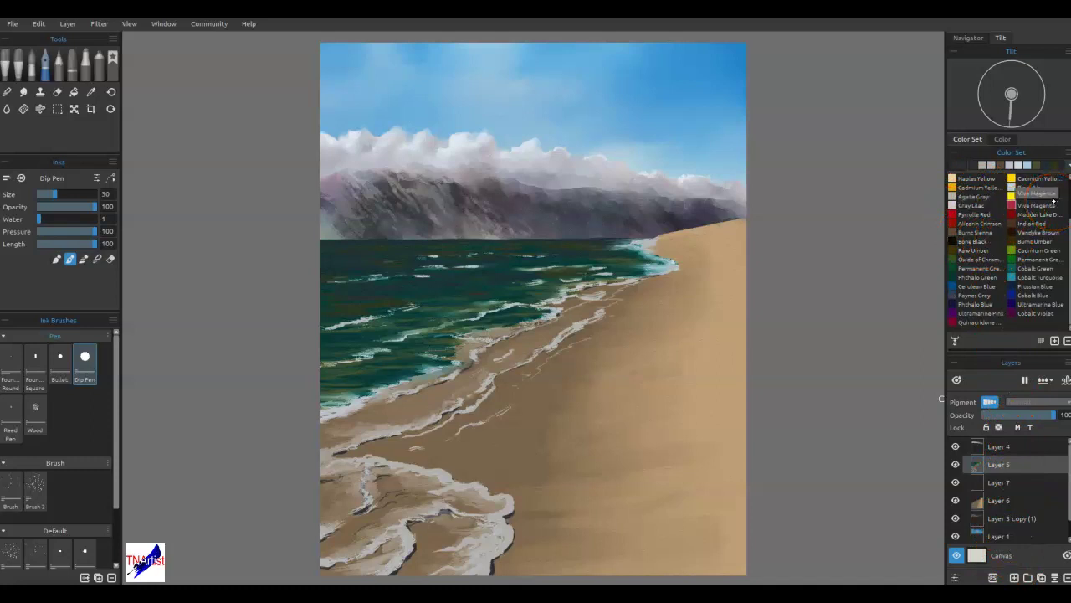
scroll(1045, 232, "up", 3)
left_click(951, 179)
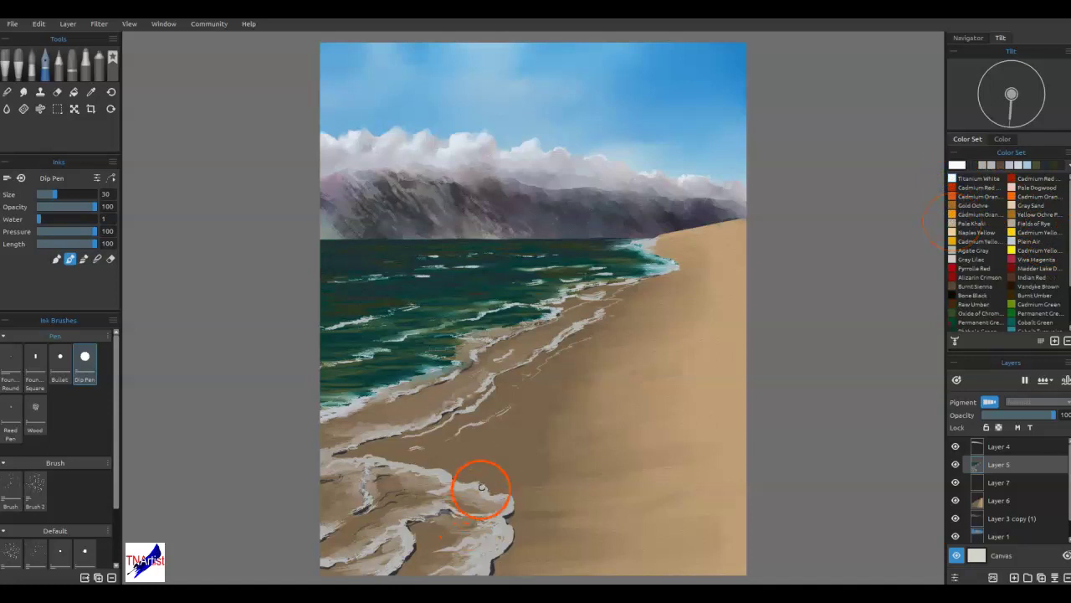
double_click(957, 165)
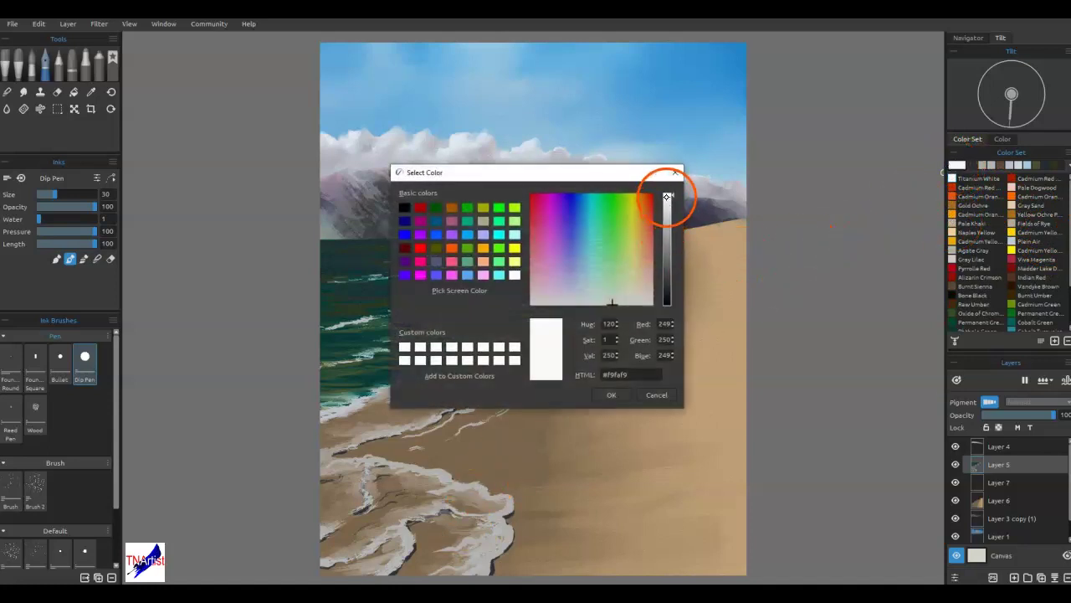
left_click(666, 200)
left_click_drag(666, 200, 666, 239)
left_click(611, 394)
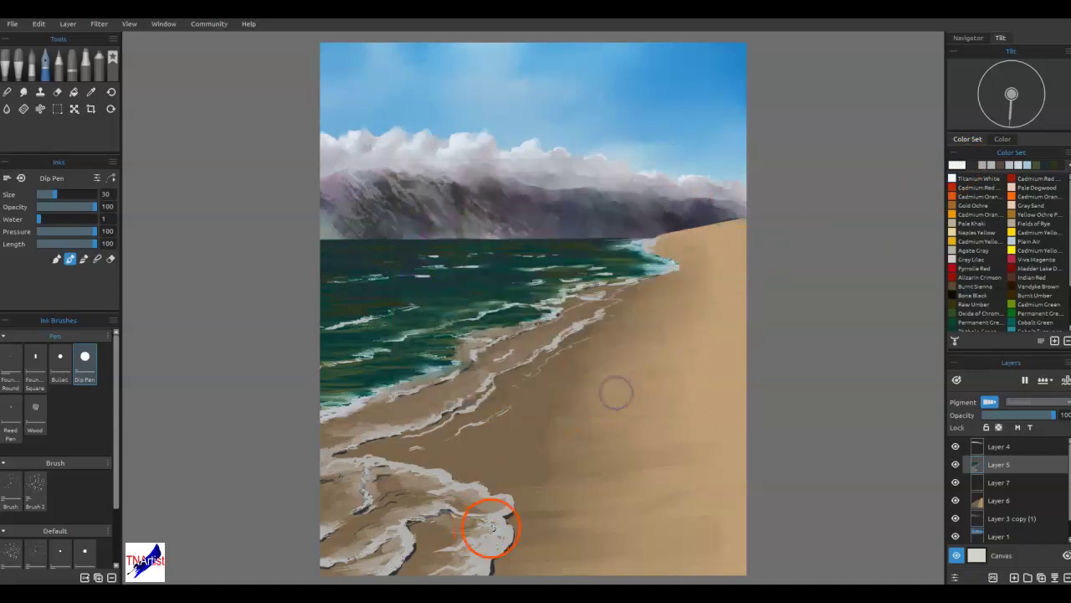
- Dab off-white highlights across the foreground foam and its inner strands, continuing up the foam line
mouse_move(496, 524)
left_mouse_down()
mouse_move(502, 516)
mouse_move(509, 526)
mouse_move(493, 544)
left_mouse_up()
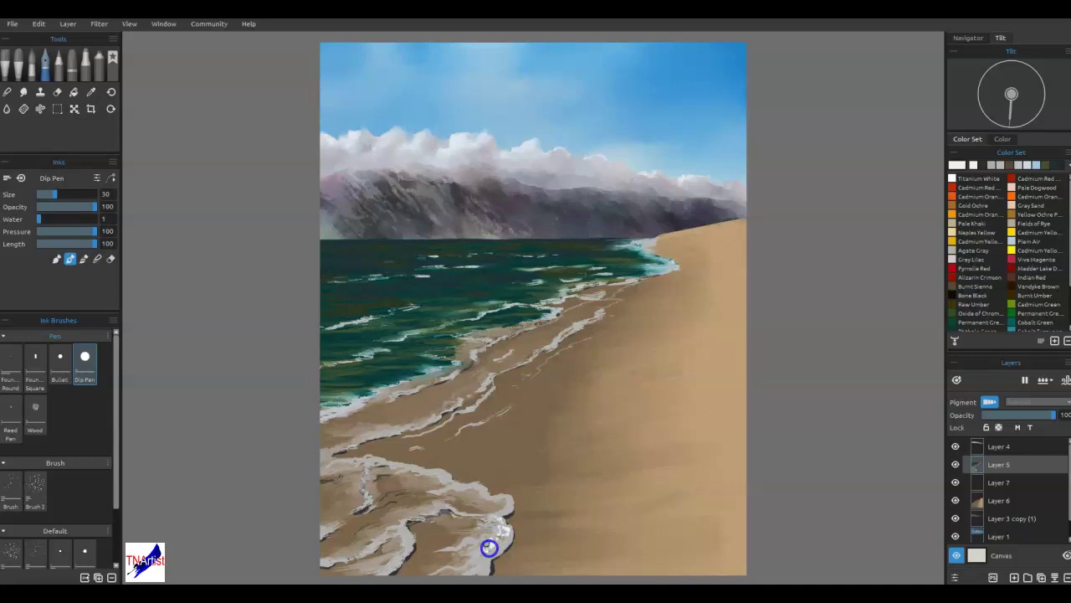
left_click_drag(482, 543, 476, 544)
mouse_move(466, 565)
left_mouse_down()
mouse_move(457, 548)
mouse_move(424, 565)
left_mouse_up()
mouse_move(407, 520)
left_mouse_down()
mouse_move(370, 545)
mouse_move(385, 550)
mouse_move(374, 560)
mouse_move(406, 523)
mouse_move(399, 519)
mouse_move(430, 512)
mouse_move(445, 485)
mouse_move(402, 471)
mouse_move(401, 450)
mouse_move(351, 458)
mouse_move(334, 493)
mouse_move(390, 508)
left_mouse_up()
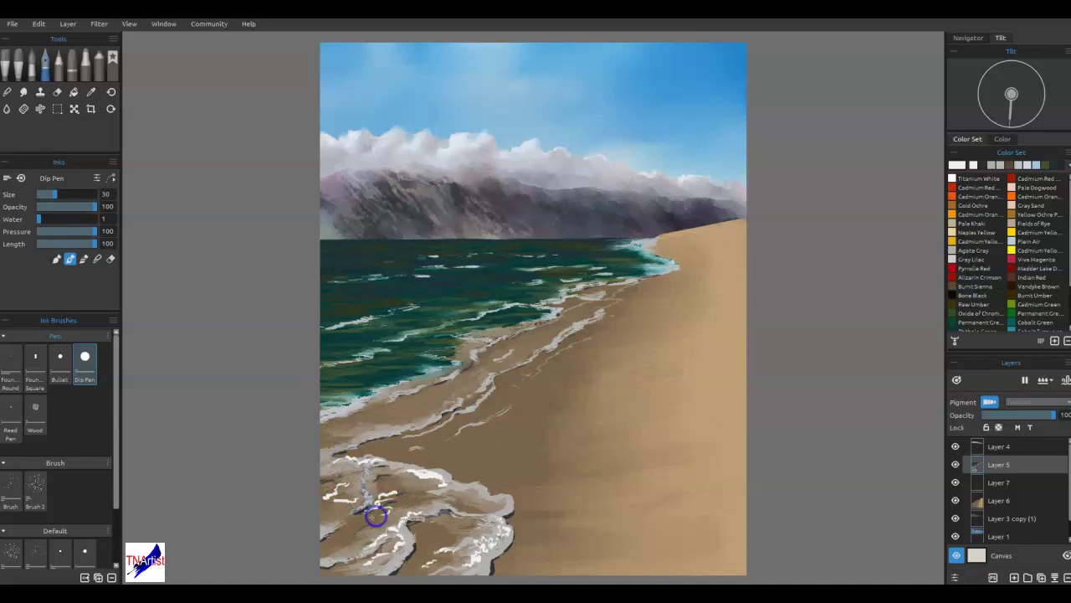
mouse_move(461, 497)
left_mouse_down()
mouse_move(510, 500)
mouse_move(490, 511)
mouse_move(502, 507)
mouse_move(485, 507)
mouse_move(471, 480)
mouse_move(440, 504)
mouse_move(382, 507)
mouse_move(435, 487)
mouse_move(383, 538)
mouse_move(459, 530)
mouse_move(443, 541)
mouse_move(442, 517)
mouse_move(467, 522)
mouse_move(424, 548)
mouse_move(422, 563)
mouse_move(360, 529)
mouse_move(330, 543)
mouse_move(392, 462)
mouse_move(349, 437)
mouse_move(401, 429)
mouse_move(452, 363)
mouse_move(439, 380)
mouse_move(510, 332)
left_mouse_up()
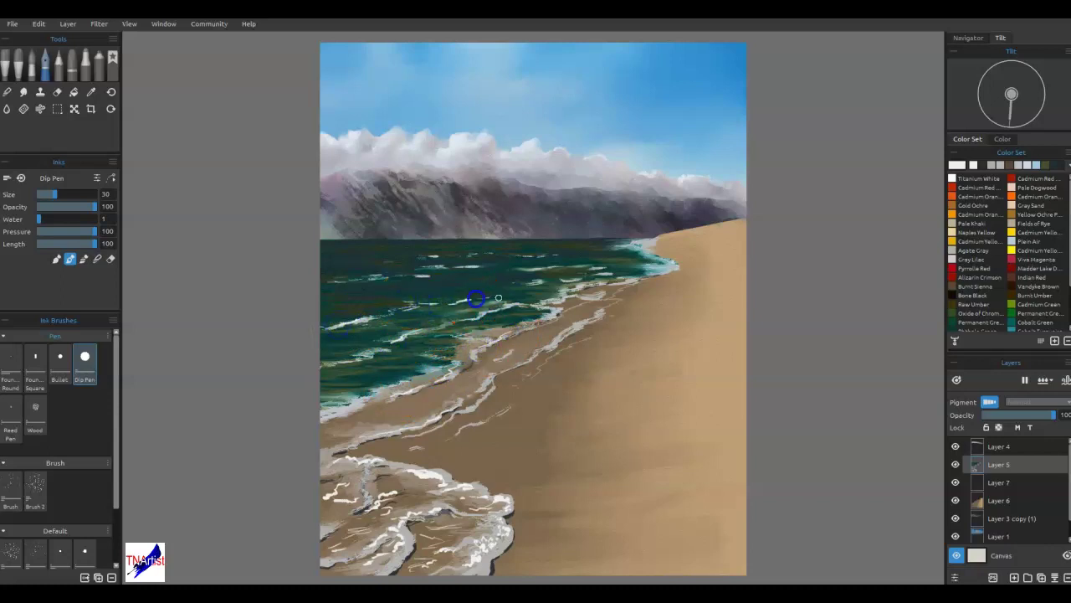
- Add off-white highlights to the wave crests and small whitecaps across the sea
left_click_drag(513, 299, 453, 324)
left_click_drag(561, 297, 541, 318)
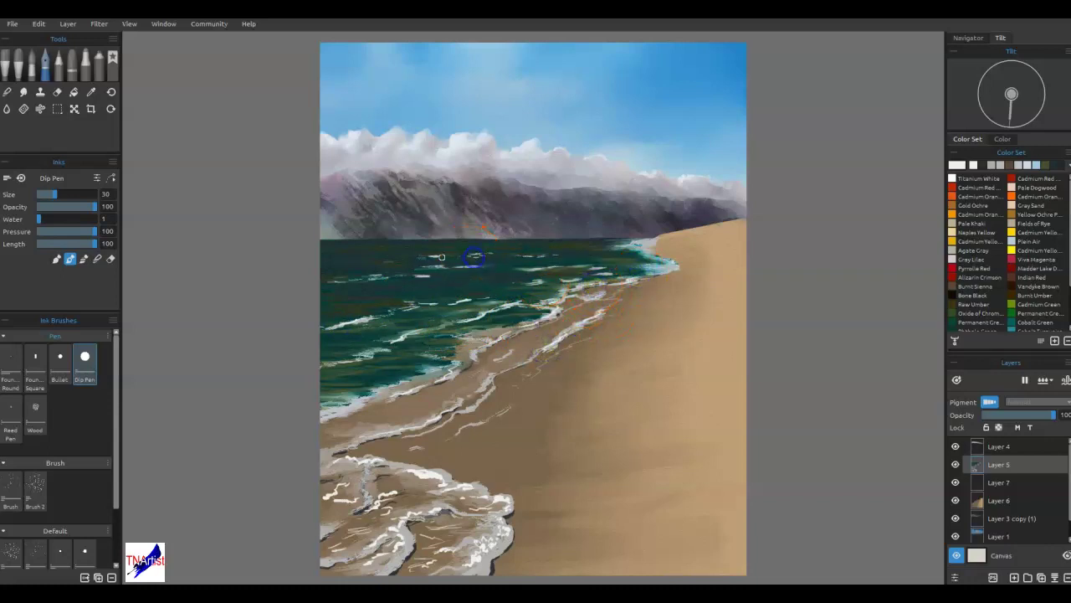
left_click_drag(469, 266, 478, 265)
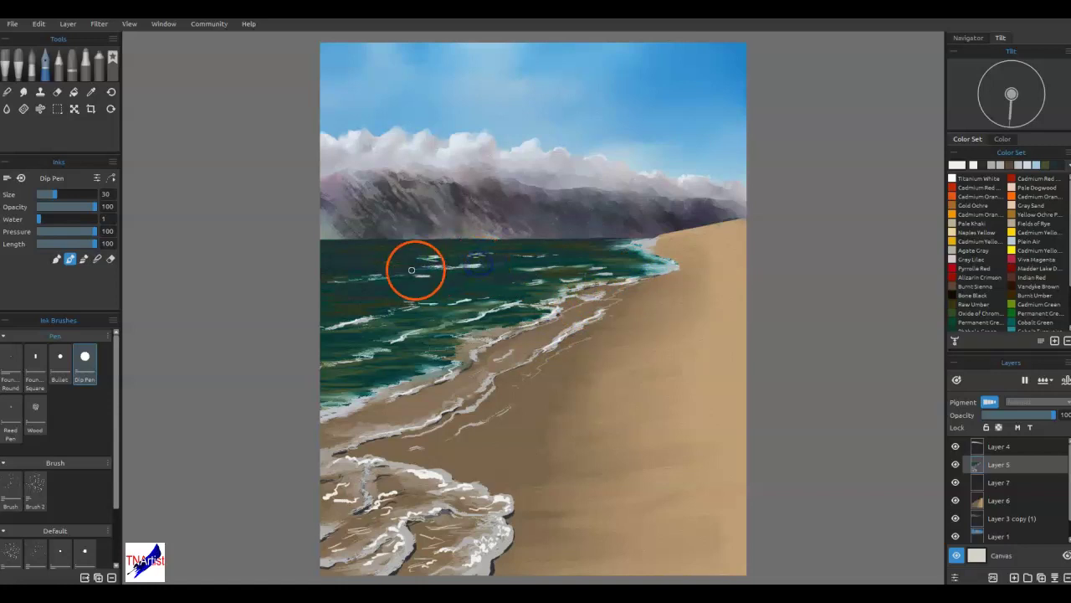
left_click_drag(401, 260, 425, 261)
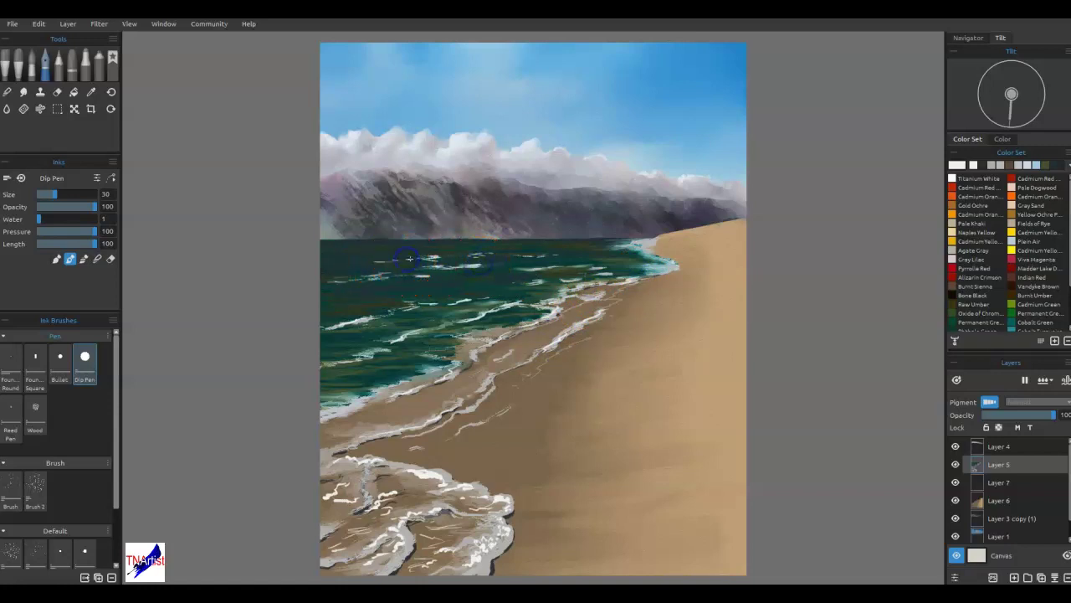
mouse_move(346, 264)
left_mouse_down()
mouse_move(394, 260)
mouse_move(342, 258)
mouse_move(485, 252)
mouse_move(675, 268)
left_mouse_up()
left_click(630, 242)
- Highlight the shoreline foam and second foam line in off-white, from the distant shore to the near water's edge
mouse_move(621, 242)
left_mouse_down()
mouse_move(577, 242)
mouse_move(547, 360)
left_mouse_up()
left_click_drag(603, 306, 610, 307)
left_click_drag(577, 359, 509, 368)
mouse_move(485, 347)
left_mouse_down()
mouse_move(474, 351)
mouse_move(486, 347)
mouse_move(467, 335)
left_mouse_up()
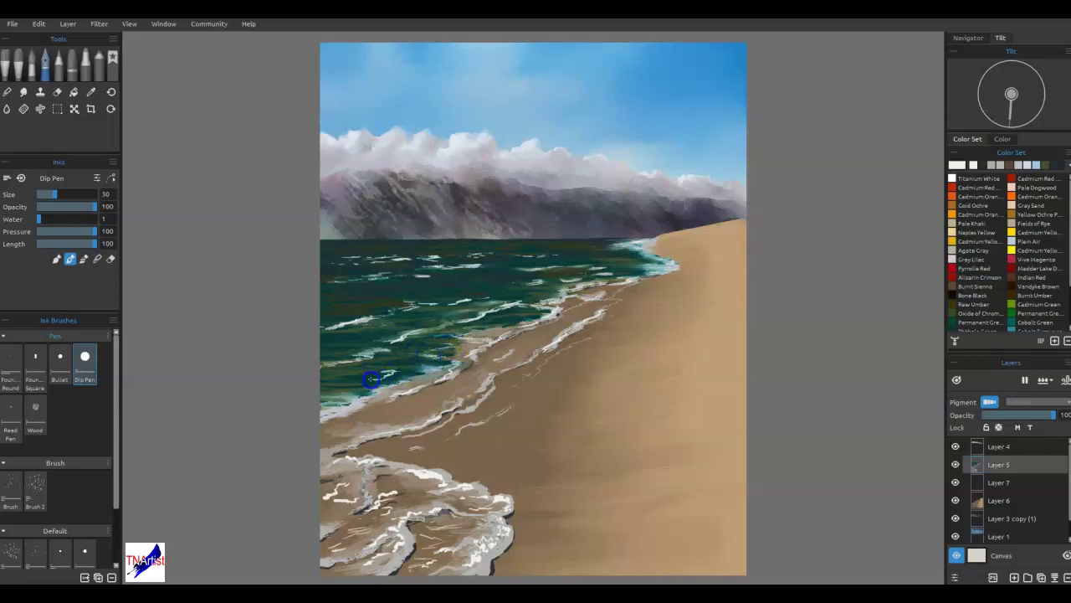
left_click_drag(337, 389, 313, 392)
- Add more off-white highlights along the upper, outer and lower parts of the foreground foam
mouse_move(408, 473)
left_mouse_down()
mouse_move(347, 443)
mouse_move(336, 450)
left_mouse_up()
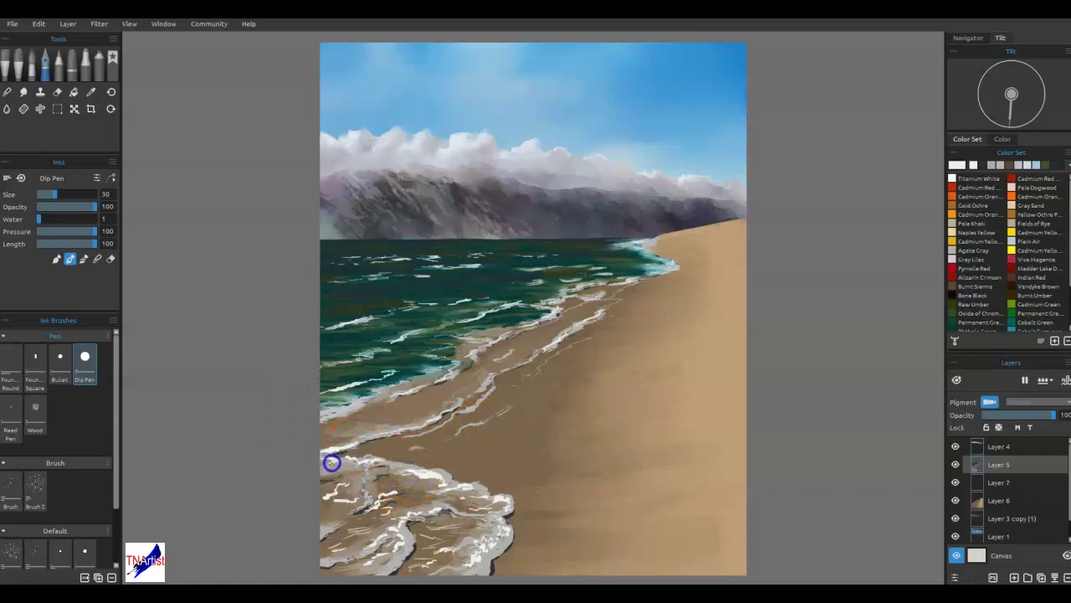
mouse_move(328, 469)
left_mouse_down()
mouse_move(346, 508)
mouse_move(313, 536)
left_mouse_up()
mouse_move(500, 528)
left_mouse_down()
mouse_move(469, 574)
mouse_move(483, 573)
mouse_move(418, 577)
left_mouse_up()
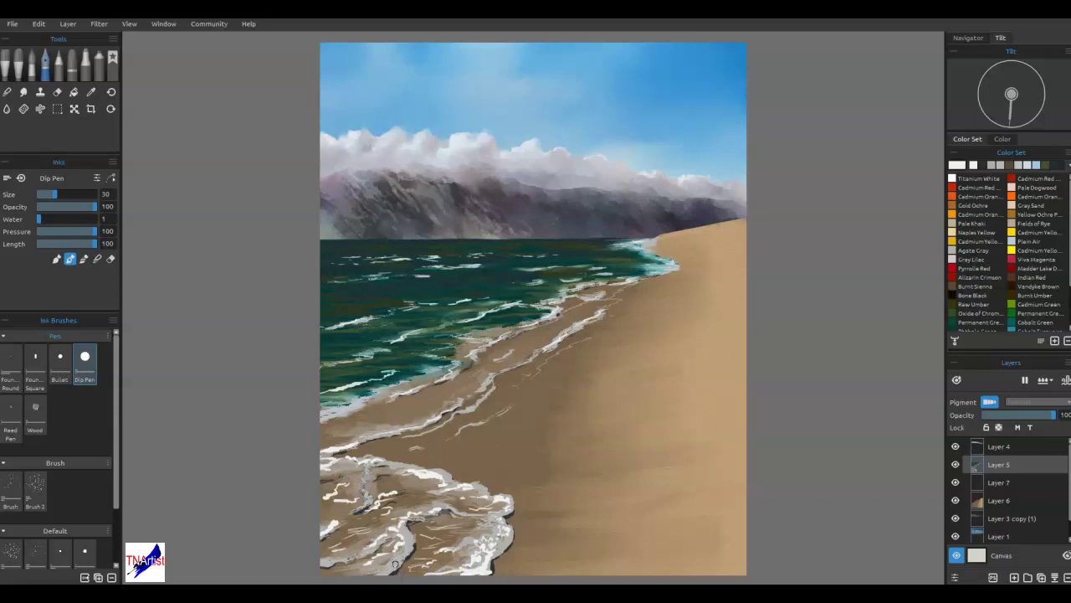
- Blend the white highlights into the foreground foam with the Dip Pen in blend mode at size 30
key("b")
mouse_move(499, 527)
left_mouse_down()
mouse_move(477, 548)
mouse_move(480, 566)
mouse_move(455, 569)
mouse_move(483, 561)
mouse_move(470, 546)
mouse_move(452, 550)
left_mouse_up()
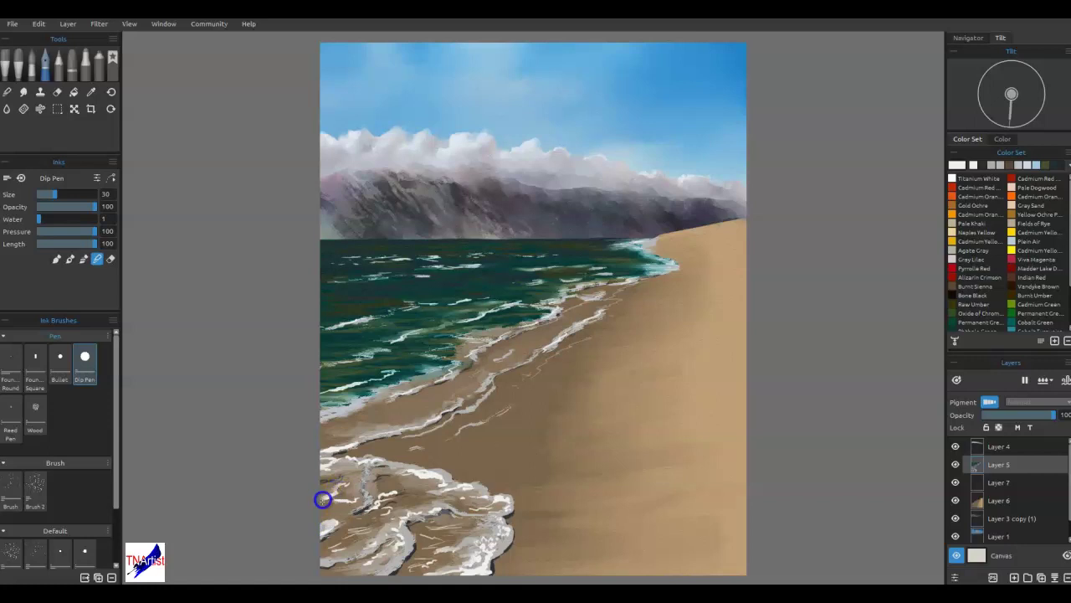
left_click_drag(359, 500, 370, 488)
left_click_drag(428, 492, 501, 499)
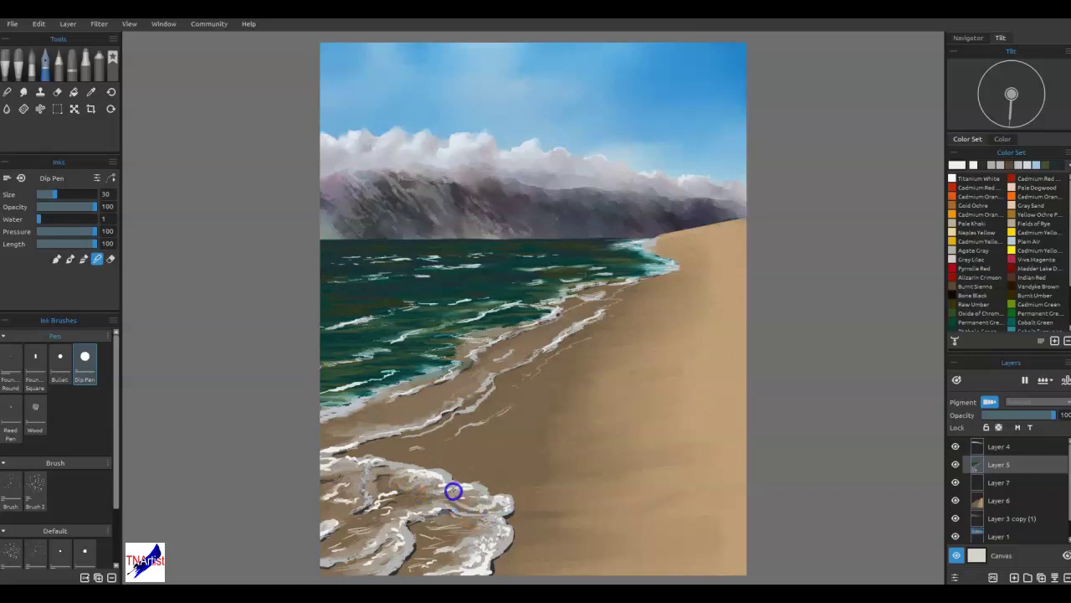
mouse_move(433, 508)
left_mouse_down()
mouse_move(398, 512)
mouse_move(361, 469)
left_mouse_up()
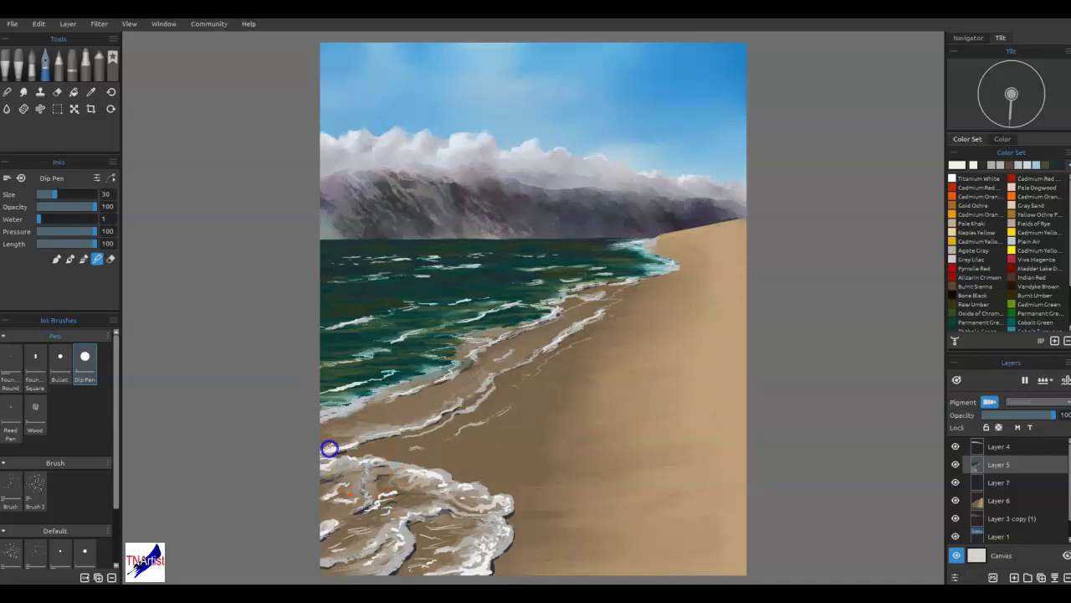
left_click_drag(434, 417, 430, 418)
left_click_drag(432, 490, 458, 564)
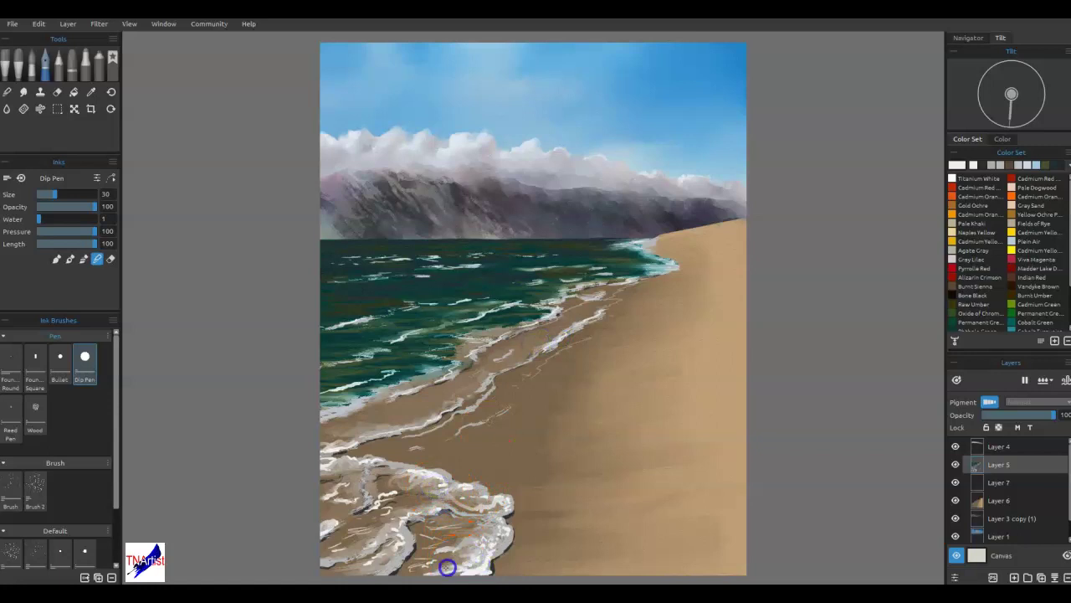
left_click_drag(398, 549, 416, 541)
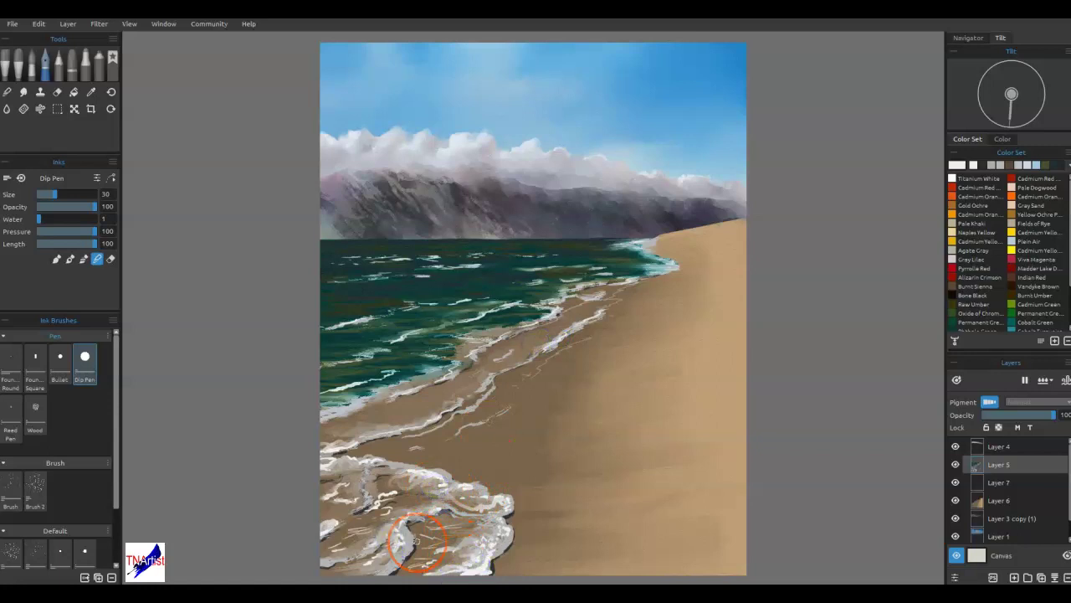
- Blend the last foam highlights at the foreground's outer edge and sample the off-white from the clouds
left_click_drag(425, 485, 429, 477)
left_click_drag(660, 438, 576, 436)
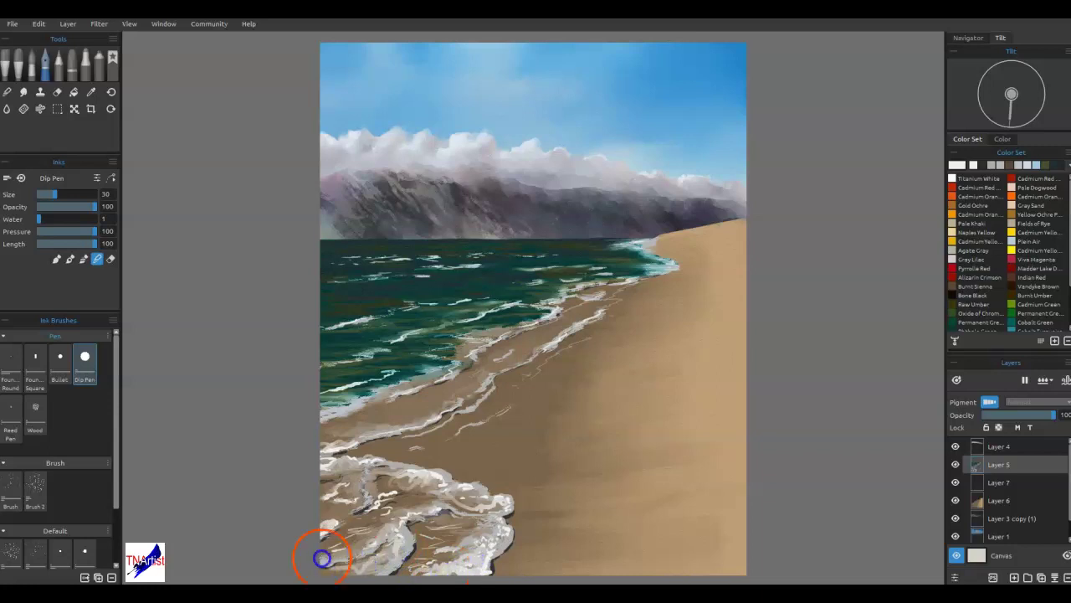
left_click_drag(341, 540, 338, 551)
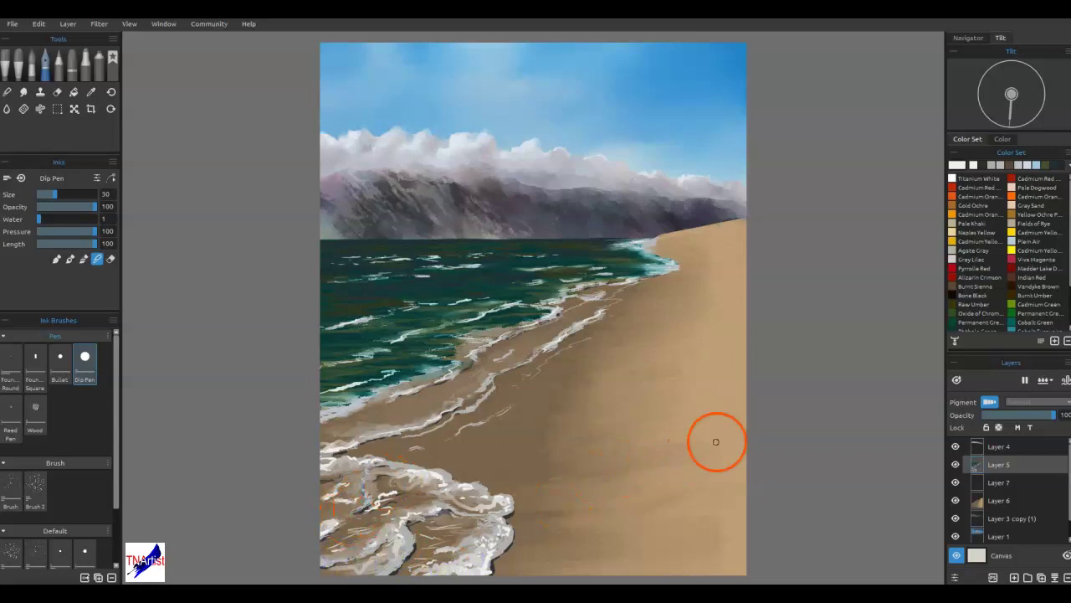
mouse_move(732, 401)
left_mouse_down()
mouse_move(731, 416)
mouse_move(734, 370)
mouse_move(658, 311)
mouse_move(681, 436)
mouse_move(671, 451)
mouse_move(653, 376)
mouse_move(637, 383)
left_mouse_up()
left_click(459, 146, "alt")
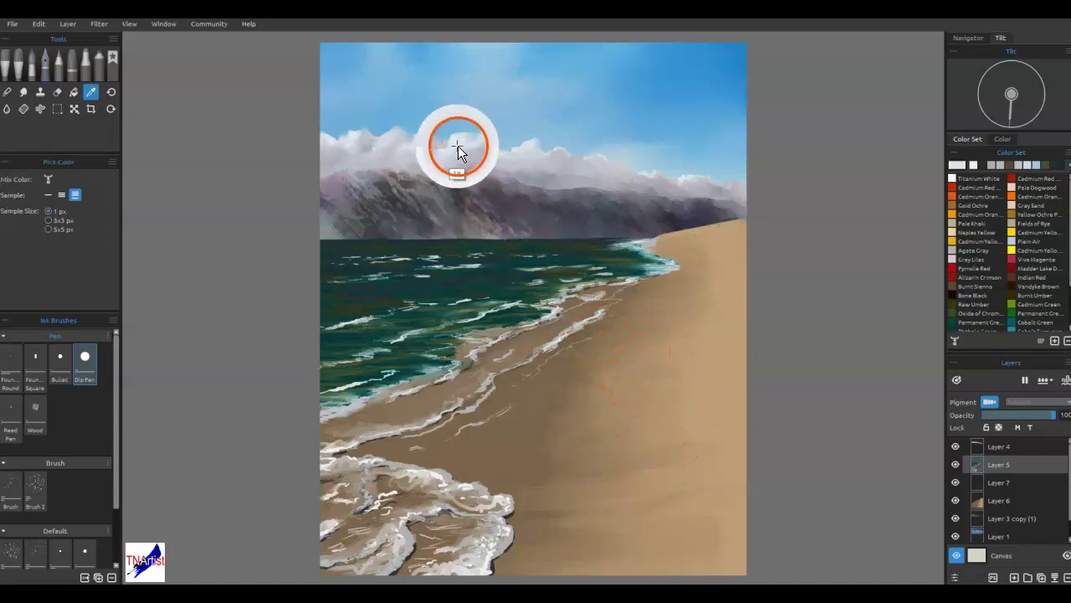
left_click(584, 444)
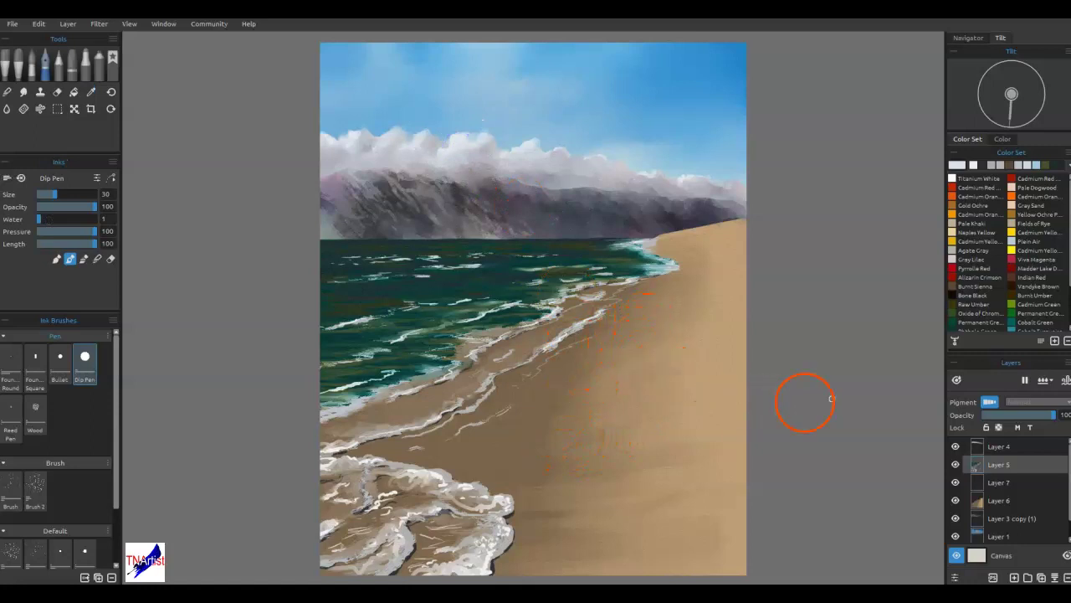
- Select the wet sand area on Layer 6 with a freehand outline from the foreground to the distant shoreline
left_click(998, 499)
left_click(57, 109)
left_click(47, 179)
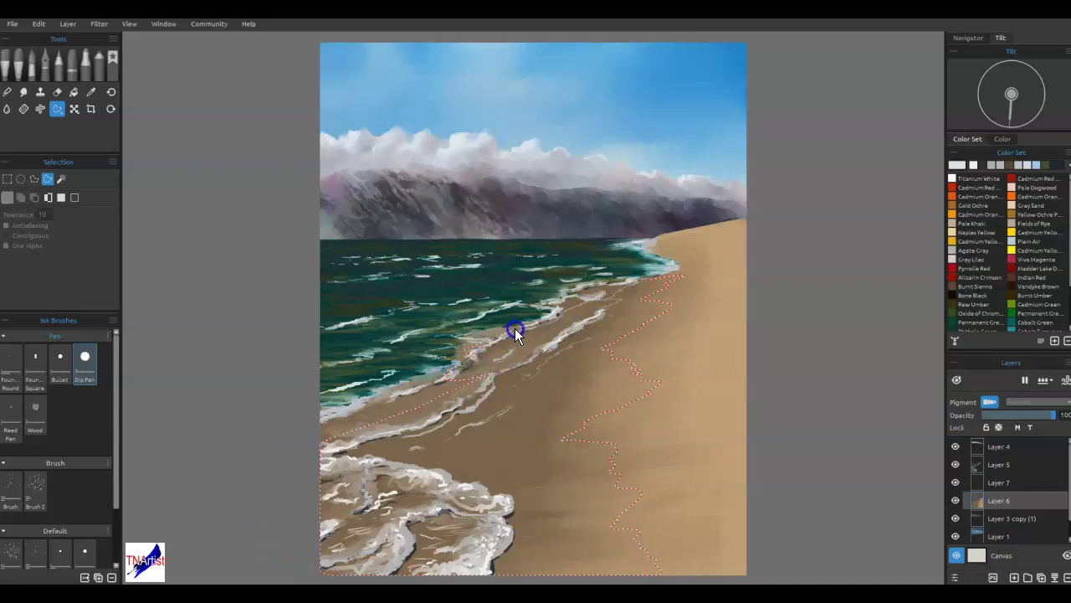
left_click_drag(624, 278, 651, 275)
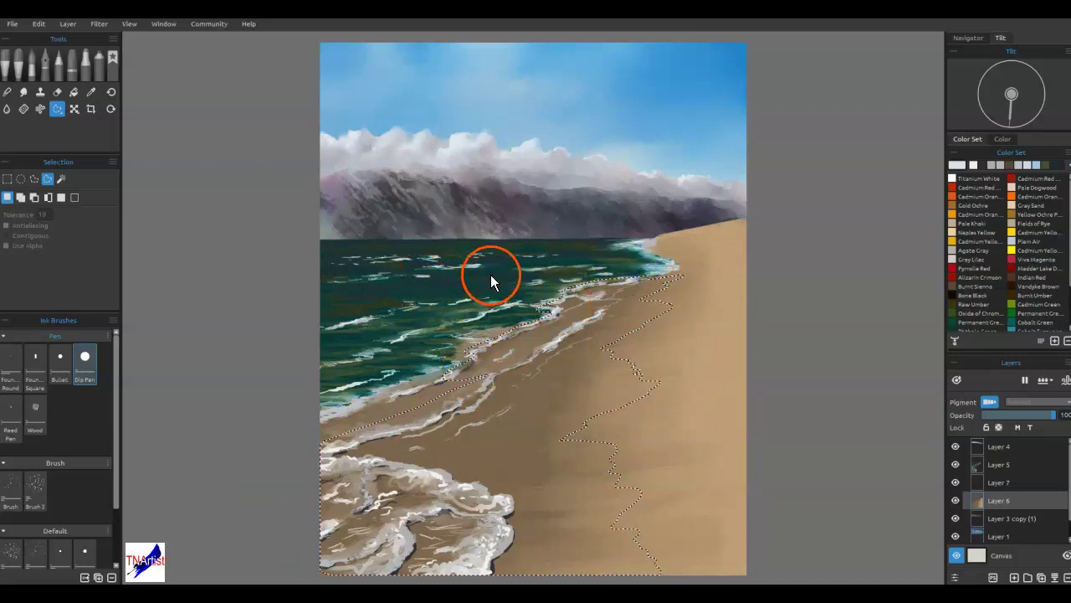
- Choose the Express Oils Knife Smooth 2 brush with size 50 and opacity 14
left_click(22, 67)
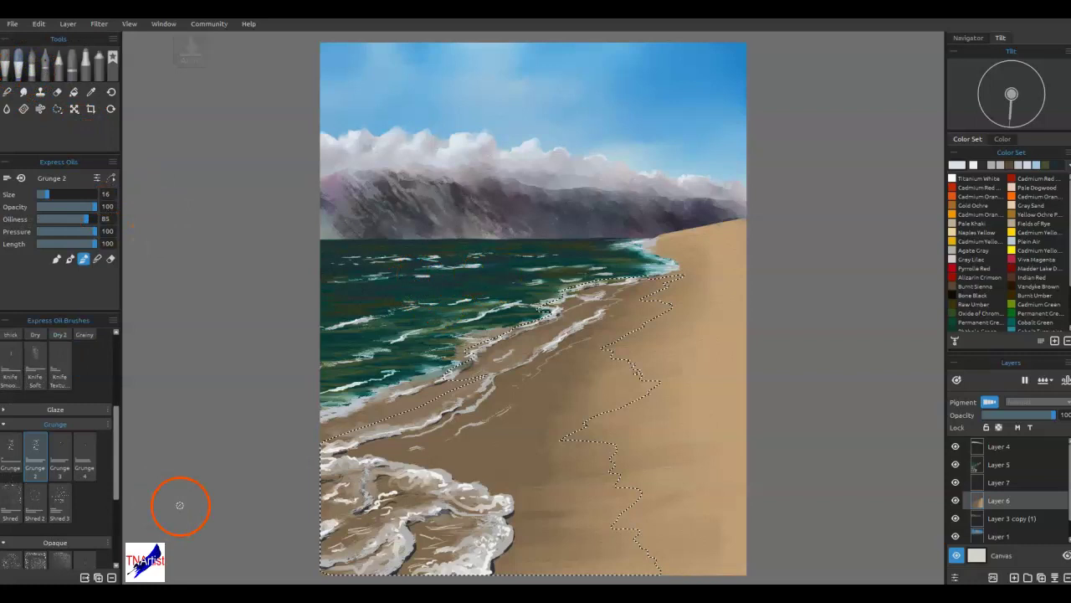
left_click(15, 366)
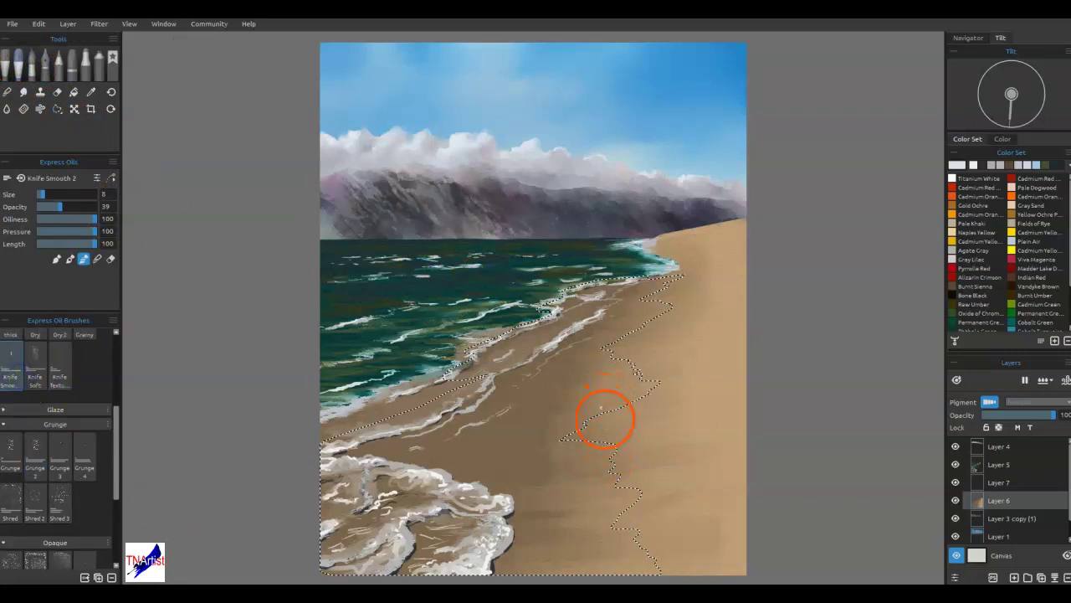
key("]")
key("]")
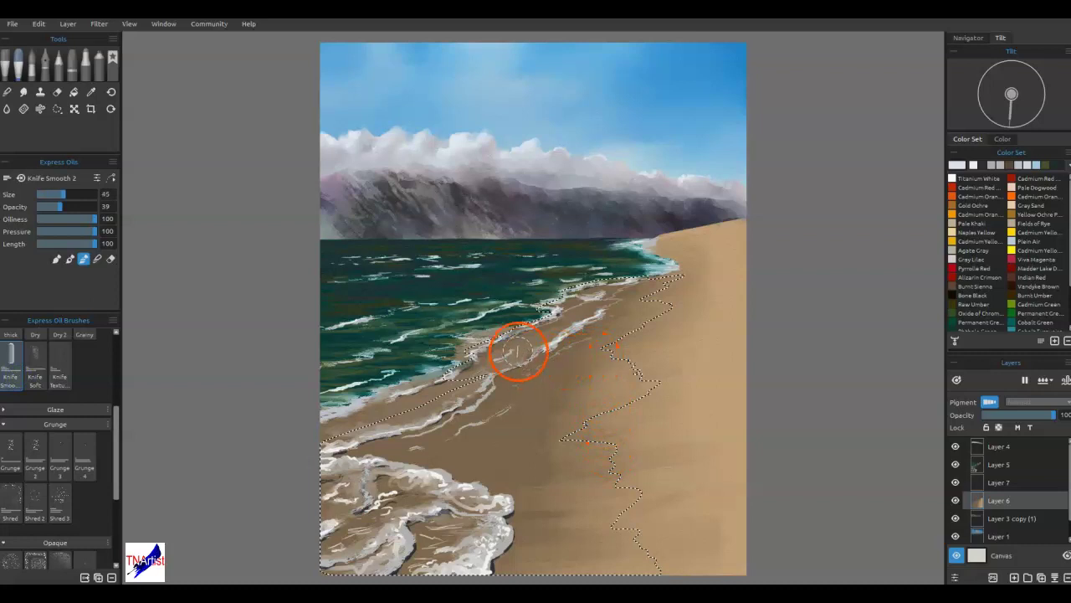
left_click_drag(60, 206, 45, 206)
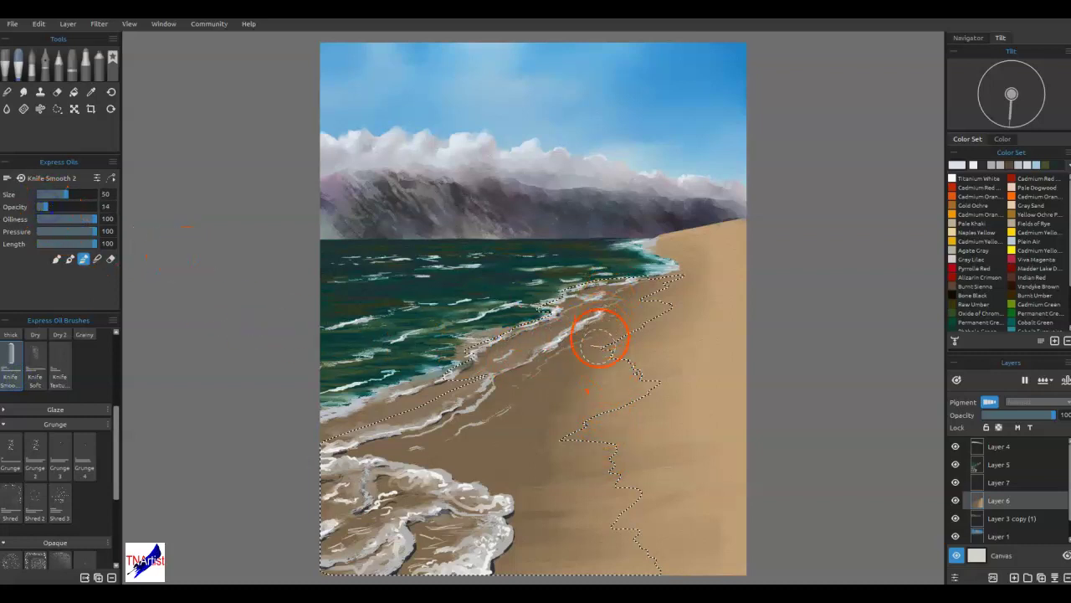
- Try off-white vertical reflection strokes on the selected wet sand, directly on Layer 6
left_click(572, 324, "alt")
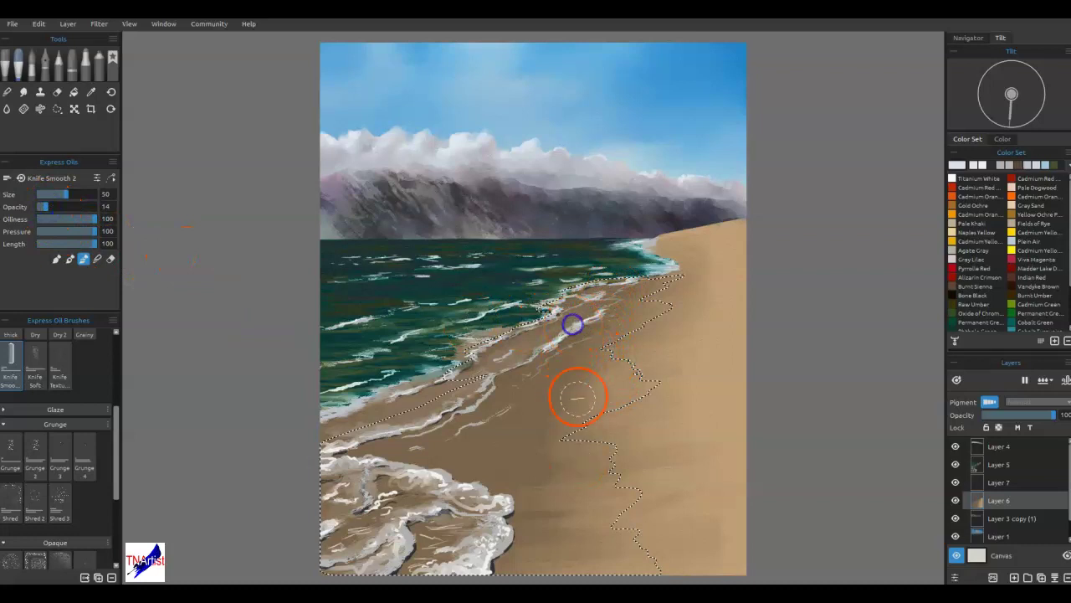
left_click(587, 317)
left_click_drag(601, 426, 607, 420)
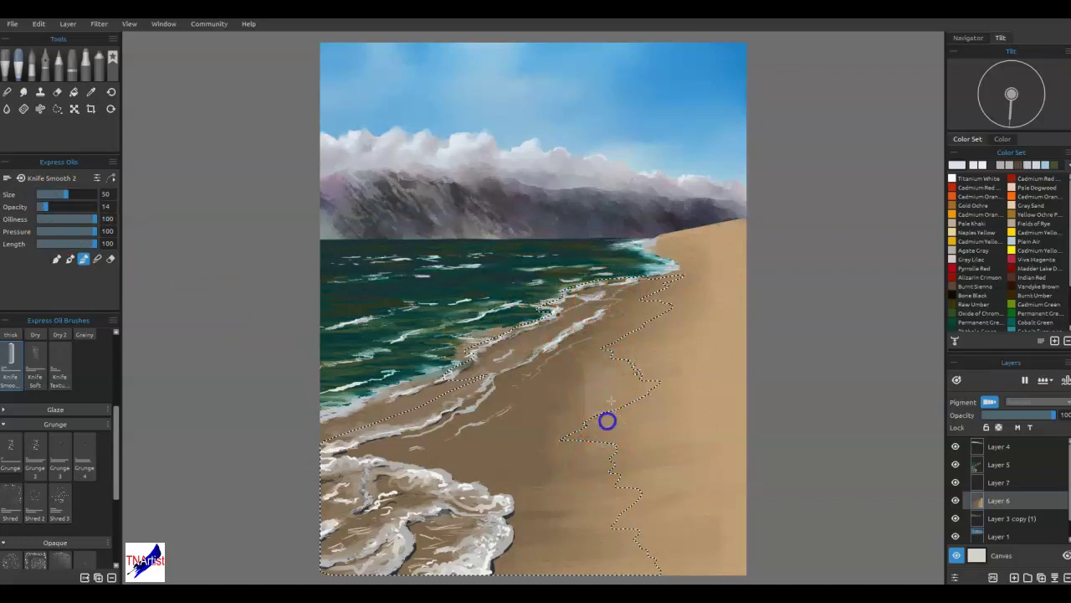
mouse_move(629, 280)
left_mouse_down()
mouse_move(624, 346)
mouse_move(633, 282)
mouse_move(637, 428)
left_mouse_up()
mouse_move(647, 282)
left_mouse_down()
mouse_move(633, 377)
mouse_move(627, 283)
mouse_move(591, 326)
mouse_move(608, 401)
mouse_move(595, 376)
left_mouse_up()
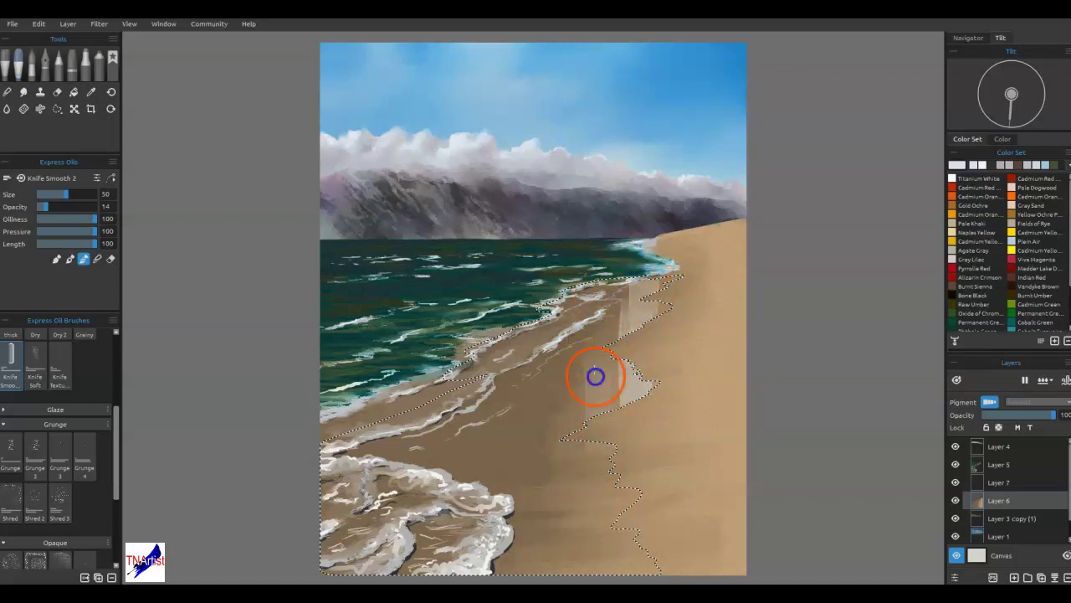
mouse_move(531, 395)
left_mouse_down()
mouse_move(568, 530)
mouse_move(600, 501)
mouse_move(595, 493)
mouse_move(599, 509)
mouse_move(589, 500)
mouse_move(615, 472)
mouse_move(618, 513)
mouse_move(577, 435)
left_mouse_up()
key("ctrl+z")
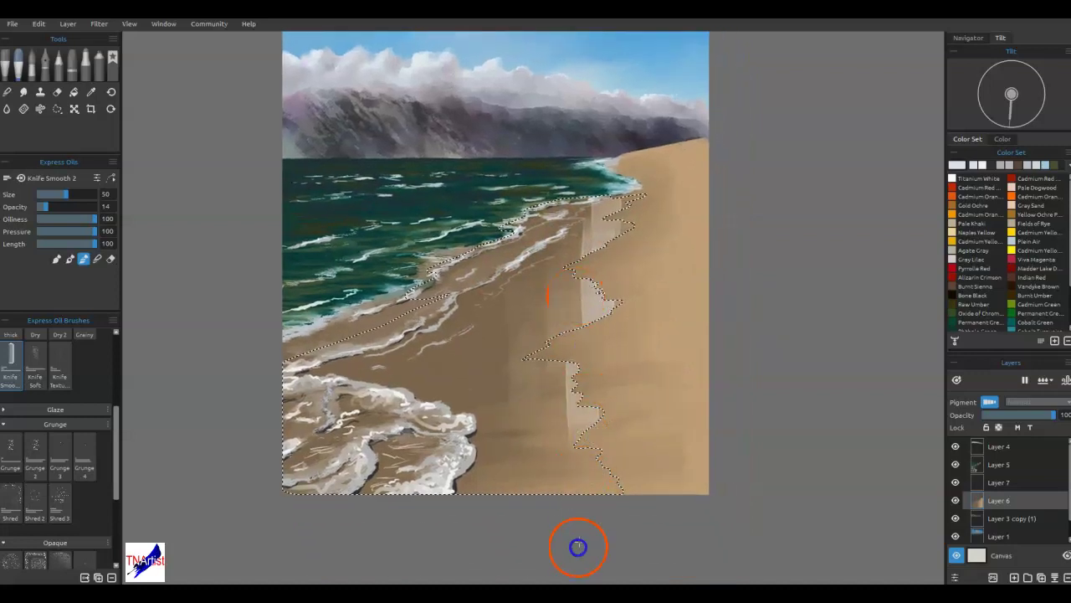
mouse_move(554, 519)
left_mouse_down()
mouse_move(555, 277)
mouse_move(547, 368)
mouse_move(564, 403)
mouse_move(582, 200)
mouse_move(598, 488)
mouse_move(581, 233)
left_mouse_up()
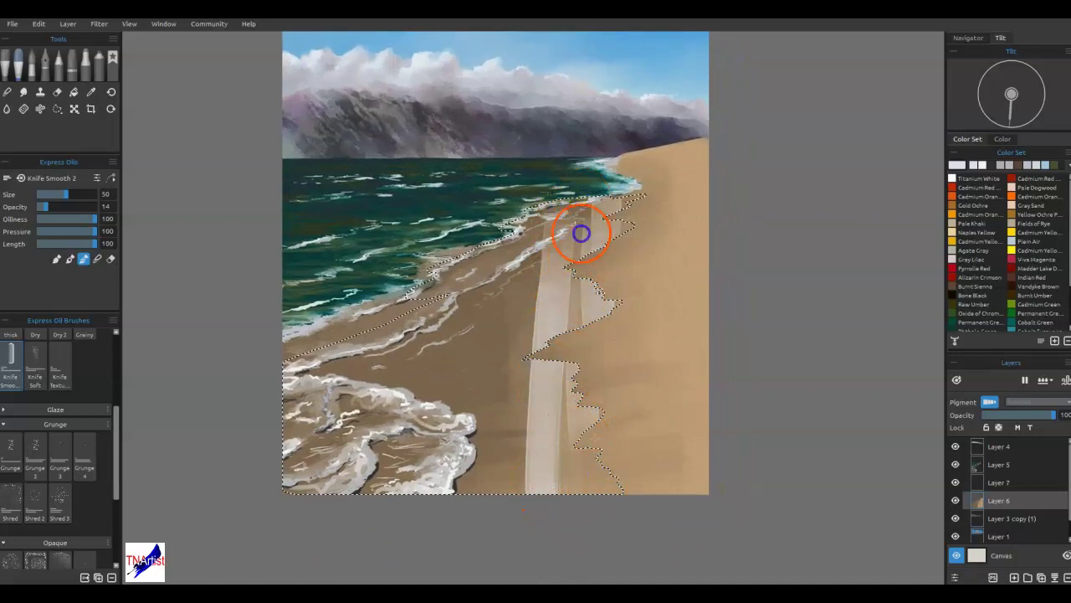
- Try painting vertical off-white and sampled sky-blue strokes across the selected wet sand in paint mode
left_click(57, 258)
mouse_move(510, 495)
left_mouse_down()
mouse_move(517, 238)
mouse_move(496, 483)
mouse_move(485, 258)
mouse_move(443, 486)
mouse_move(430, 261)
mouse_move(355, 466)
mouse_move(569, 201)
mouse_move(581, 496)
left_mouse_up()
left_click_drag(640, 292, 660, 410)
left_click(617, 151, "alt")
mouse_move(580, 459)
left_mouse_down()
mouse_move(564, 514)
mouse_move(521, 359)
mouse_move(468, 559)
left_mouse_up()
left_click_drag(372, 426, 334, 428)
mouse_move(569, 375)
left_mouse_down()
mouse_move(616, 424)
mouse_move(585, 447)
left_mouse_up()
left_click_drag(608, 407, 600, 269)
mouse_move(567, 419)
left_mouse_down()
mouse_move(577, 477)
mouse_move(597, 480)
mouse_move(616, 427)
left_mouse_up()
left_click_drag(541, 301, 518, 401)
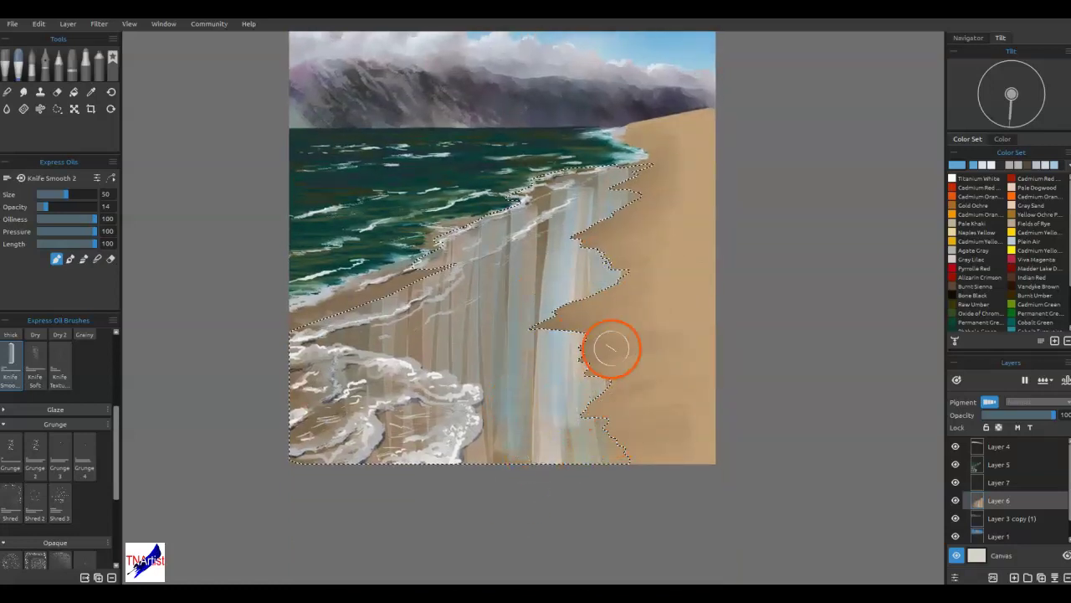
- Try smoothing the white and blue reflection strokes together in blend mode with vertical passes
left_click_drag(604, 248, 600, 351)
left_click_drag(621, 160, 581, 315)
mouse_move(558, 232)
left_mouse_down()
mouse_move(555, 359)
mouse_move(552, 211)
mouse_move(504, 470)
mouse_move(552, 171)
mouse_move(526, 477)
mouse_move(599, 147)
mouse_move(596, 457)
left_mouse_up()
left_click_drag(610, 201, 617, 452)
left_click_drag(634, 180, 618, 459)
mouse_move(590, 167)
left_mouse_down()
mouse_move(567, 456)
mouse_move(531, 346)
mouse_move(544, 246)
mouse_move(523, 211)
left_mouse_up()
mouse_move(503, 249)
left_mouse_down()
mouse_move(467, 224)
mouse_move(456, 431)
left_mouse_up()
left_click_drag(437, 275, 457, 411)
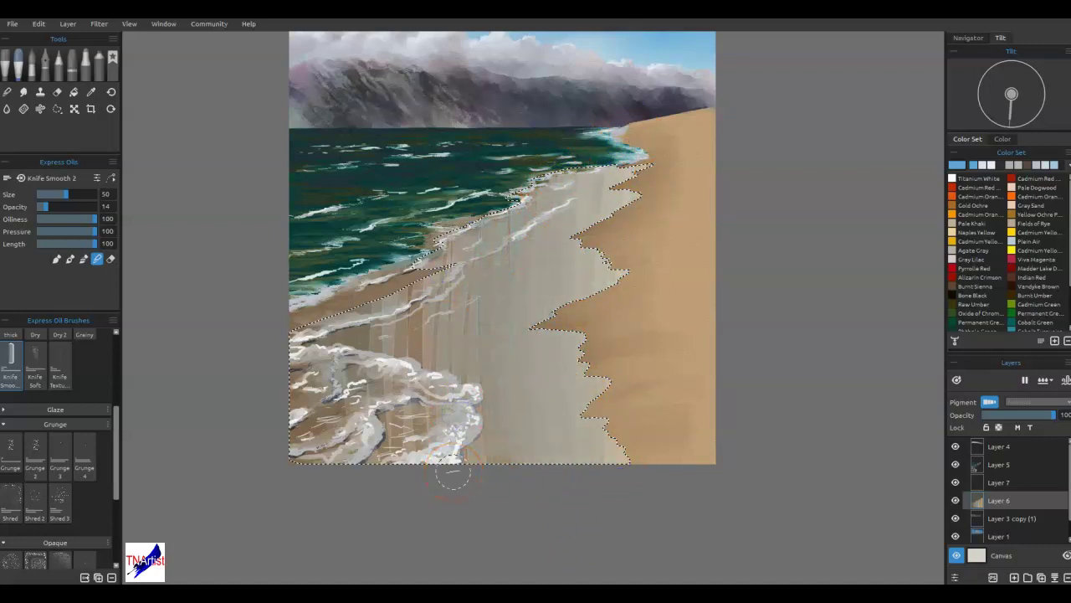
- Undo all reflection strokes on Layer 6, keeping the wet sand selection active
left_click_drag(452, 473, 453, 474)
key("ctrl+z")
key("ctrl+z")
key("ctrl+z")
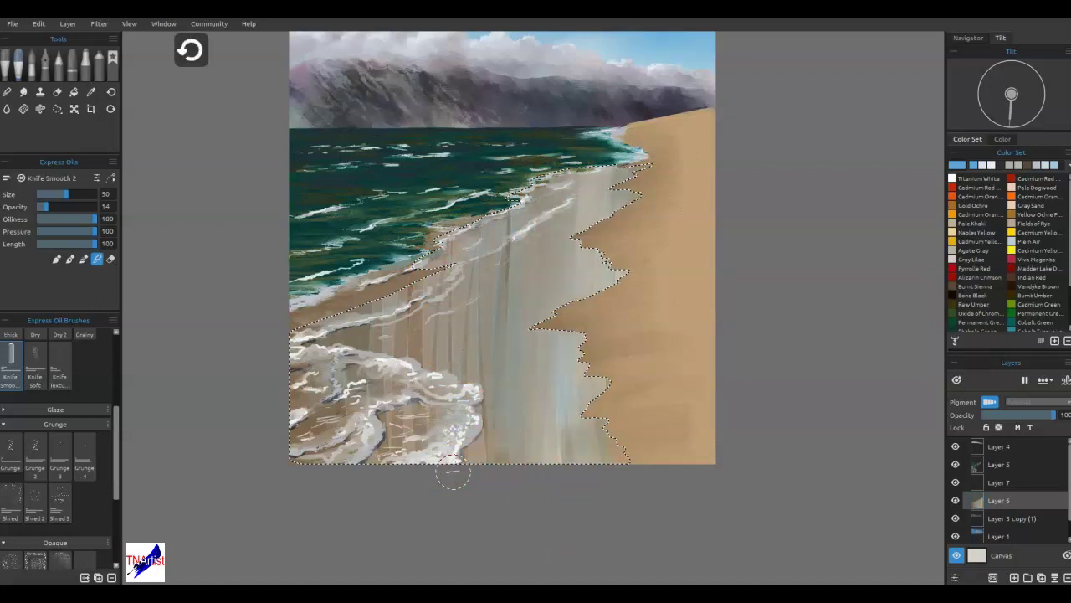
key("ctrl+z")
key("ctrl+z")
key("ctrl+z")
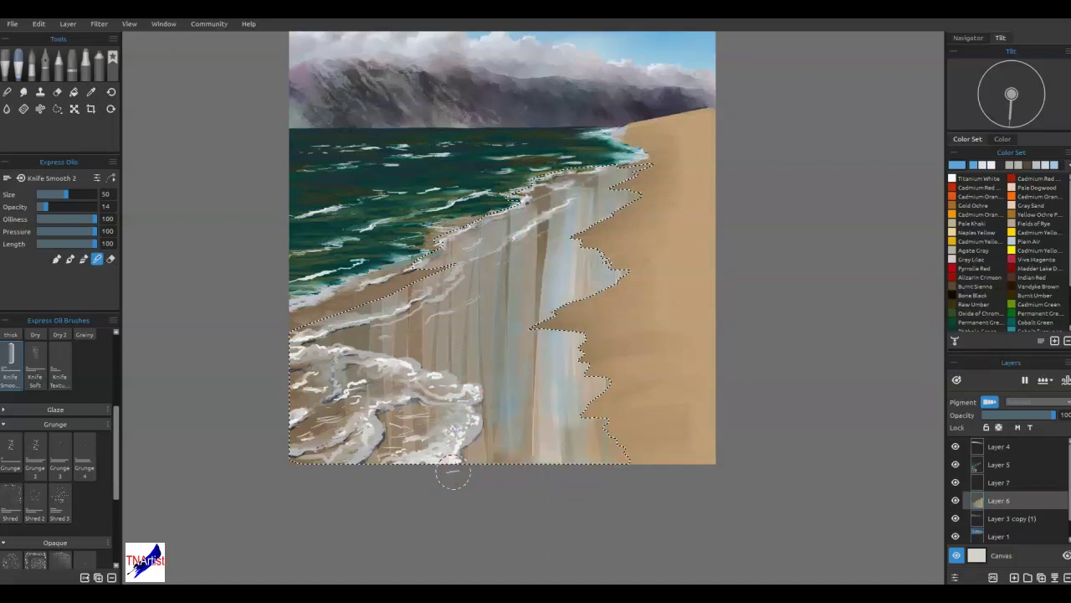
key("ctrl+z")
key("ctrl+z")
key("ctrl+z")
key("ctrl+z")
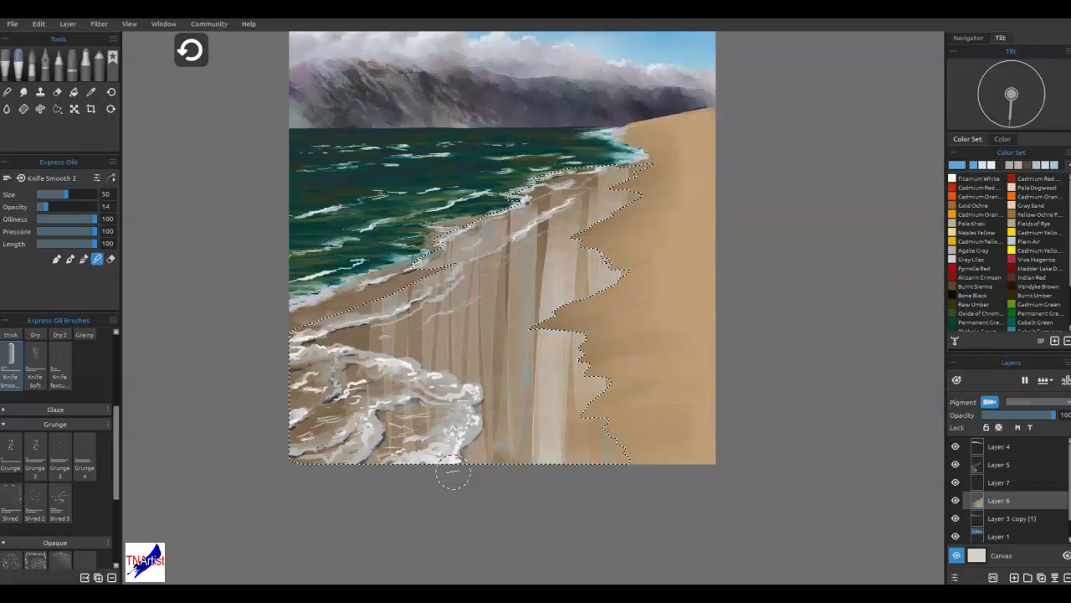
key("ctrl+z")
key("ctrl+z")
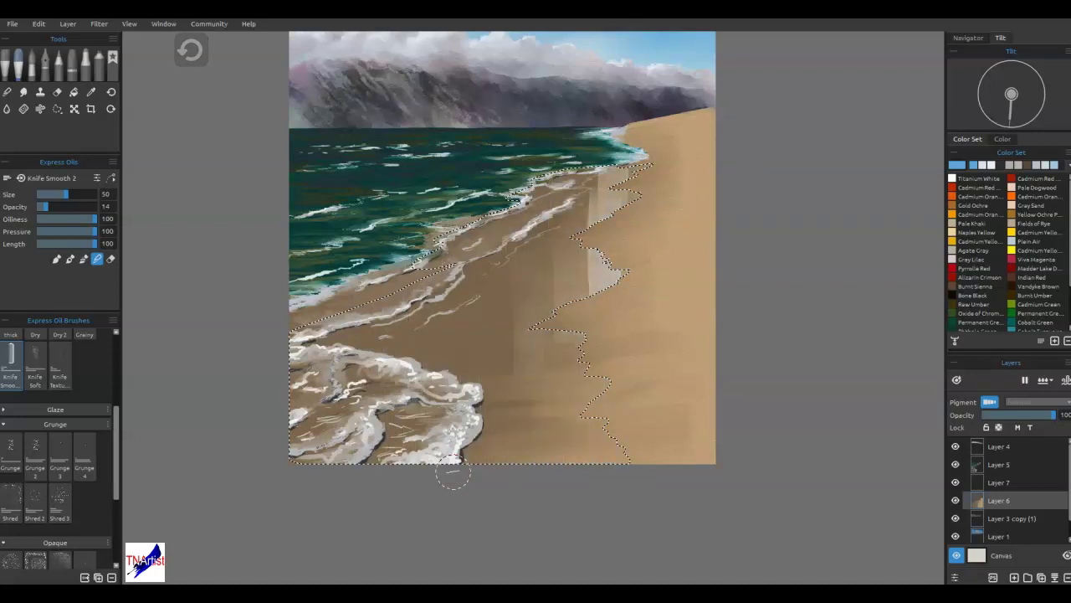
key("ctrl+z")
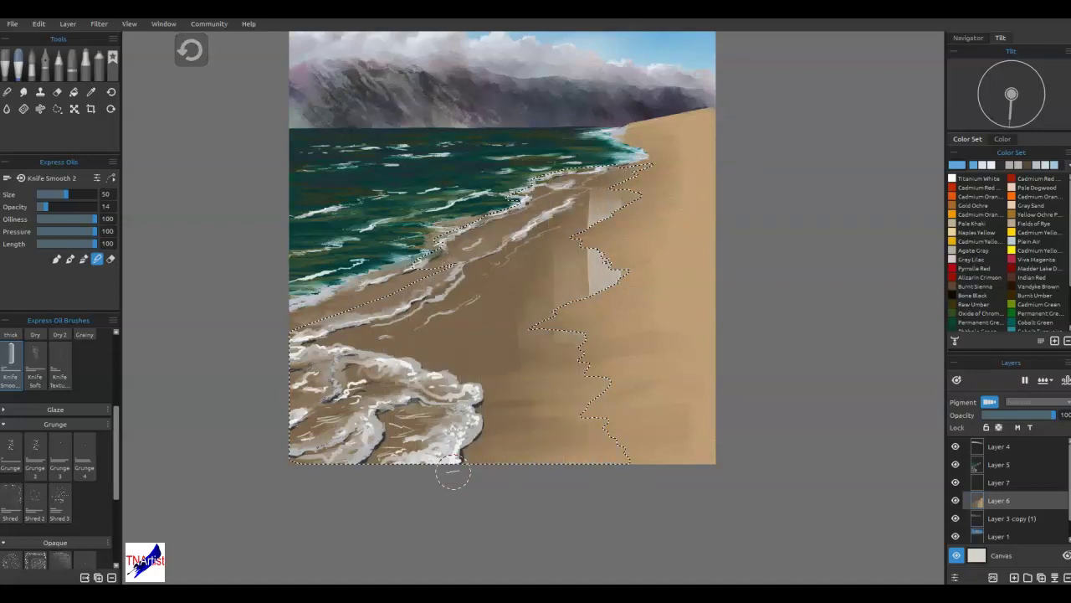
key("ctrl+z")
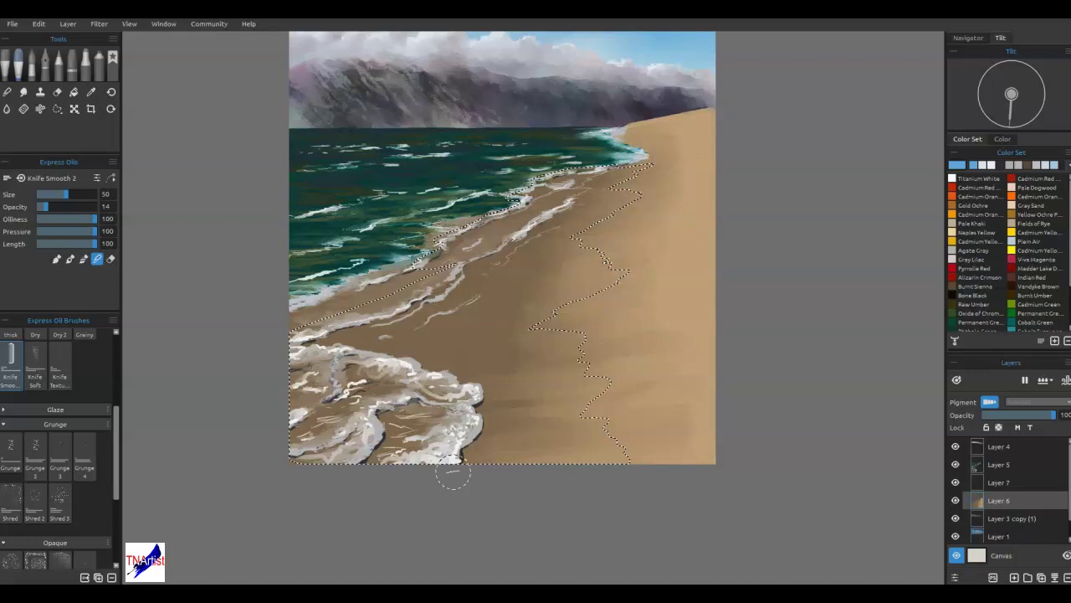
key("ctrl+z")
key("ctrl+z")
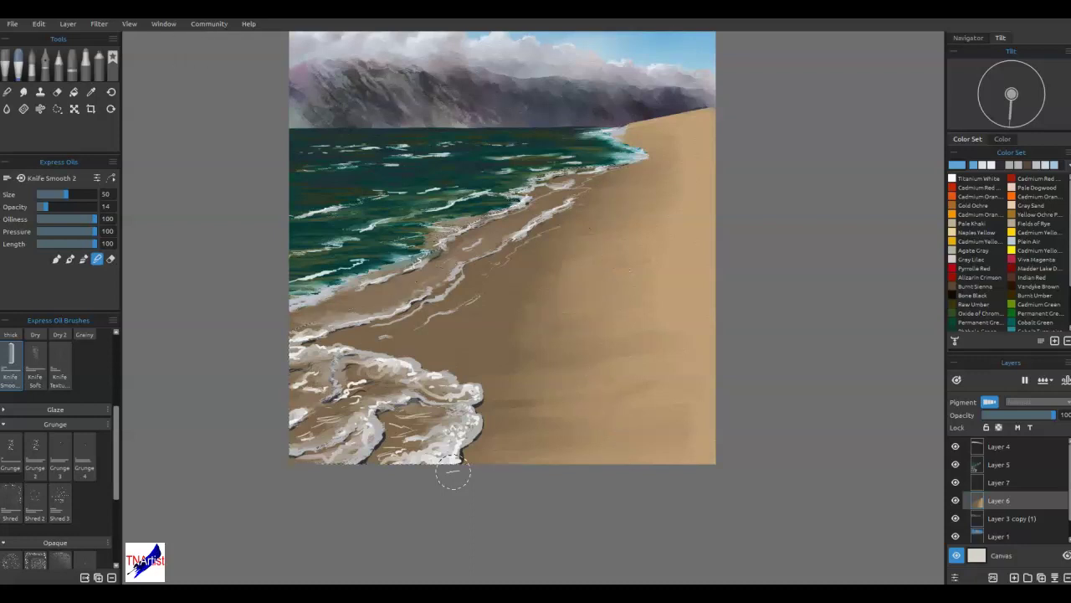
key("ctrl+y")
- Add a new layer above Layer 6 and paint vertical light grey reflection strokes over the selected wet sand
left_click(1015, 578)
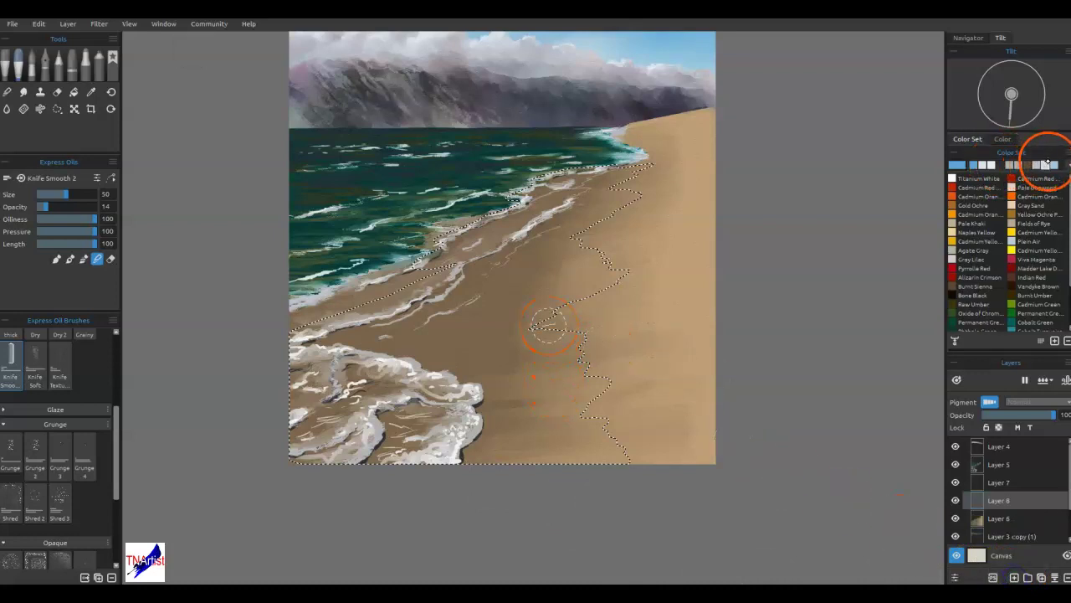
left_click(1037, 165)
mouse_move(581, 356)
left_mouse_down()
mouse_move(575, 474)
mouse_move(584, 312)
mouse_move(560, 507)
mouse_move(531, 460)
mouse_move(541, 474)
mouse_move(509, 461)
mouse_move(493, 493)
mouse_move(447, 280)
mouse_move(367, 362)
mouse_move(550, 268)
mouse_move(577, 187)
mouse_move(602, 172)
mouse_move(632, 215)
mouse_move(641, 160)
mouse_move(519, 351)
mouse_move(591, 467)
mouse_move(618, 462)
mouse_move(588, 474)
left_mouse_up()
left_click_drag(512, 301, 509, 377)
left_click_drag(471, 296, 478, 464)
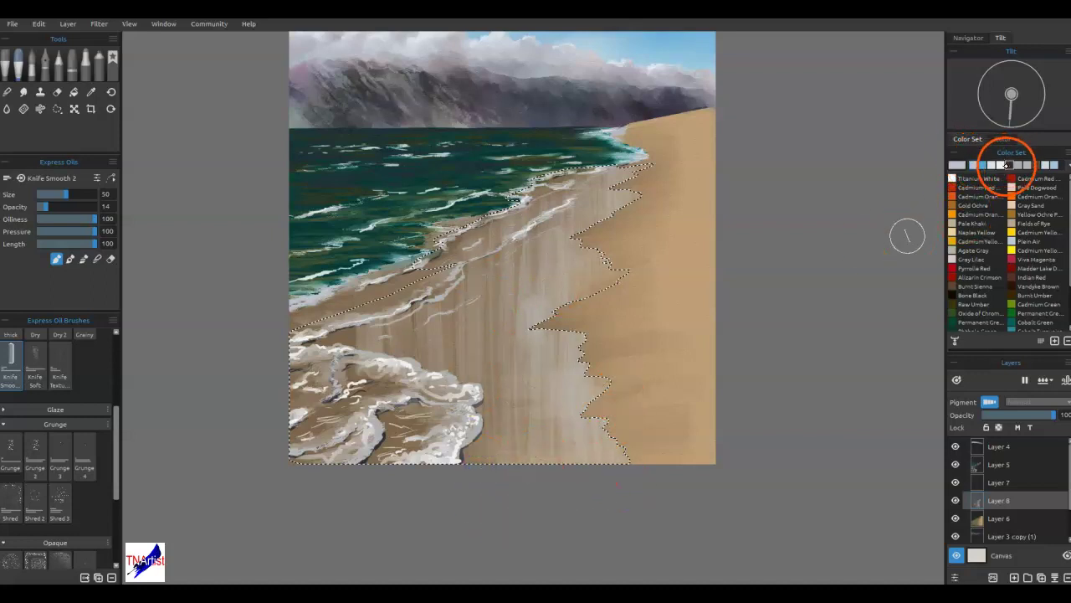
- Add vertical off-white reflection strokes across the selected wet sand, from the distant shore to the foreground
left_click(993, 166)
mouse_move(535, 240)
left_mouse_down()
mouse_move(524, 483)
mouse_move(513, 425)
left_mouse_up()
mouse_move(548, 207)
left_mouse_down()
mouse_move(560, 364)
mouse_move(575, 311)
left_mouse_up()
left_click_drag(622, 156, 608, 280)
left_click_drag(507, 268, 505, 419)
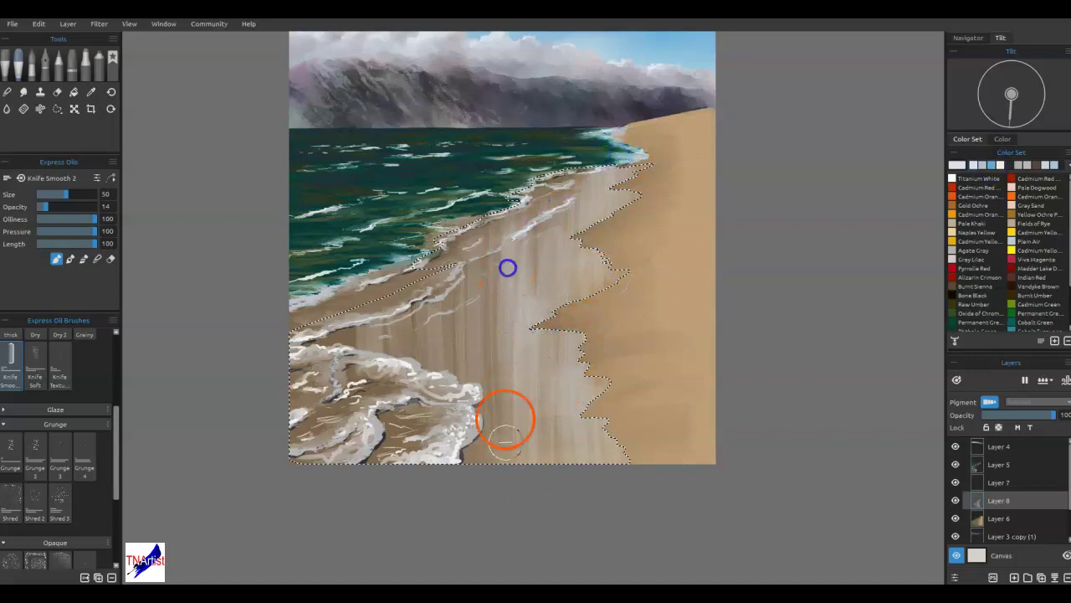
left_click_drag(482, 213, 471, 464)
left_click_drag(410, 324, 349, 370)
mouse_move(519, 441)
left_mouse_down()
mouse_move(546, 479)
mouse_move(586, 467)
mouse_move(595, 382)
mouse_move(601, 410)
left_mouse_up()
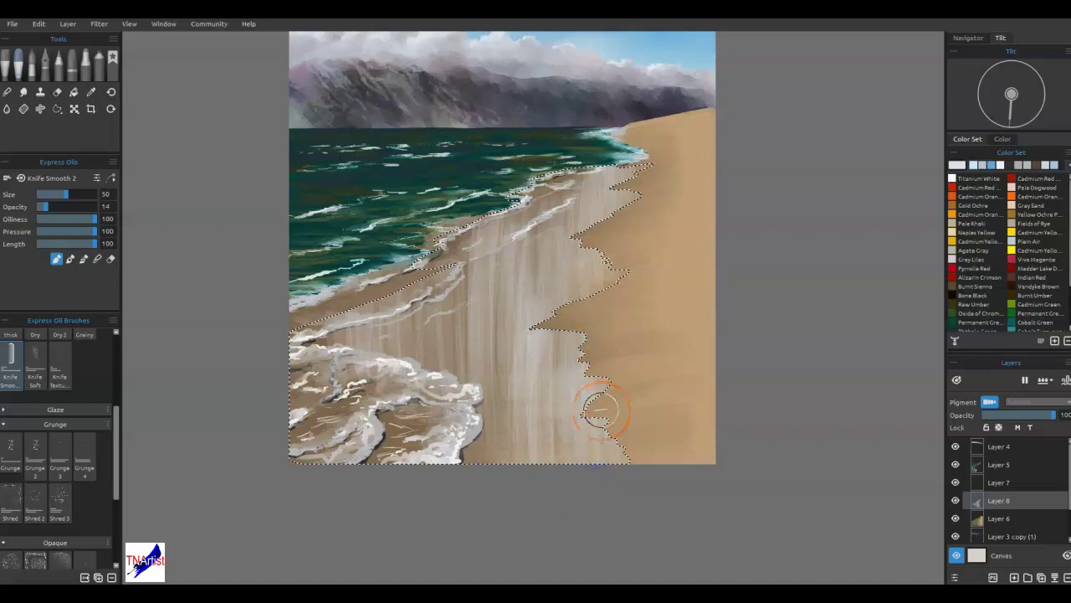
left_click_drag(604, 178, 606, 199)
left_click_drag(623, 119, 637, 215)
left_click_drag(637, 163, 638, 159)
left_click_drag(568, 168, 559, 233)
left_click_drag(546, 282, 516, 251)
left_click_drag(536, 276, 542, 405)
left_click_drag(532, 243, 496, 326)
left_click_drag(488, 460, 490, 251)
mouse_move(561, 321)
left_mouse_down()
mouse_move(573, 286)
mouse_move(620, 493)
left_mouse_up()
- Blend the reflection strokes smoothly over the whole selected wet sand using blend mode at brush size 100
key("bracketright")
key("bracketright")
key("bracketright")
key("bracketright")
key("bracketright")
mouse_move(610, 455)
left_mouse_down()
mouse_move(583, 458)
mouse_move(578, 218)
left_mouse_up()
left_click_drag(582, 442, 559, 264)
left_click_drag(560, 521, 519, 172)
mouse_move(519, 462)
left_mouse_down()
mouse_move(458, 171)
mouse_move(413, 258)
mouse_move(415, 432)
left_mouse_up()
left_click_drag(363, 235, 366, 521)
left_click_drag(469, 135, 482, 469)
left_click_drag(534, 134, 539, 396)
left_click_drag(585, 145, 591, 402)
mouse_move(620, 119)
left_mouse_down()
mouse_move(617, 383)
mouse_move(595, 431)
left_mouse_up()
left_click_drag(528, 133, 511, 457)
left_click_drag(463, 187, 472, 438)
left_click_drag(406, 191, 407, 497)
left_click_drag(340, 184, 340, 495)
left_click_drag(407, 220, 408, 223)
left_click_drag(443, 188, 448, 427)
mouse_move(514, 189)
left_mouse_down()
mouse_move(526, 219)
mouse_move(534, 448)
left_mouse_up()
left_click_drag(553, 145, 561, 513)
left_click(606, 112)
left_click_drag(629, 290, 631, 255)
mouse_move(578, 452)
left_mouse_down()
mouse_move(552, 144)
mouse_move(555, 485)
left_mouse_up()
left_click_drag(576, 443, 619, 123)
left_click_drag(626, 373, 583, 459)
left_click_drag(502, 371, 495, 494)
mouse_move(505, 493)
left_mouse_down()
mouse_move(436, 184)
mouse_move(440, 263)
left_mouse_up()
left_click_drag(440, 263, 445, 474)
left_click_drag(445, 567, 354, 285)
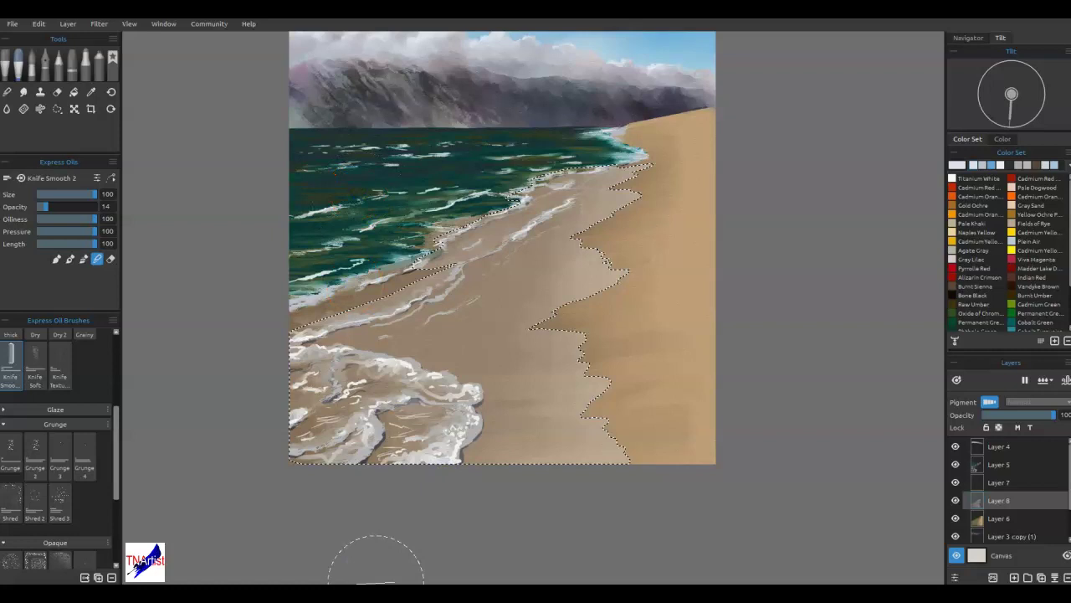
left_click(558, 182)
left_click(533, 173)
left_click(567, 328)
left_click(587, 284)
left_click_drag(597, 403, 600, 516)
mouse_move(492, 176)
left_mouse_down()
mouse_move(494, 167)
mouse_move(507, 512)
left_mouse_up()
left_click_drag(451, 172, 454, 487)
left_click_drag(400, 243, 396, 232)
left_click(327, 212)
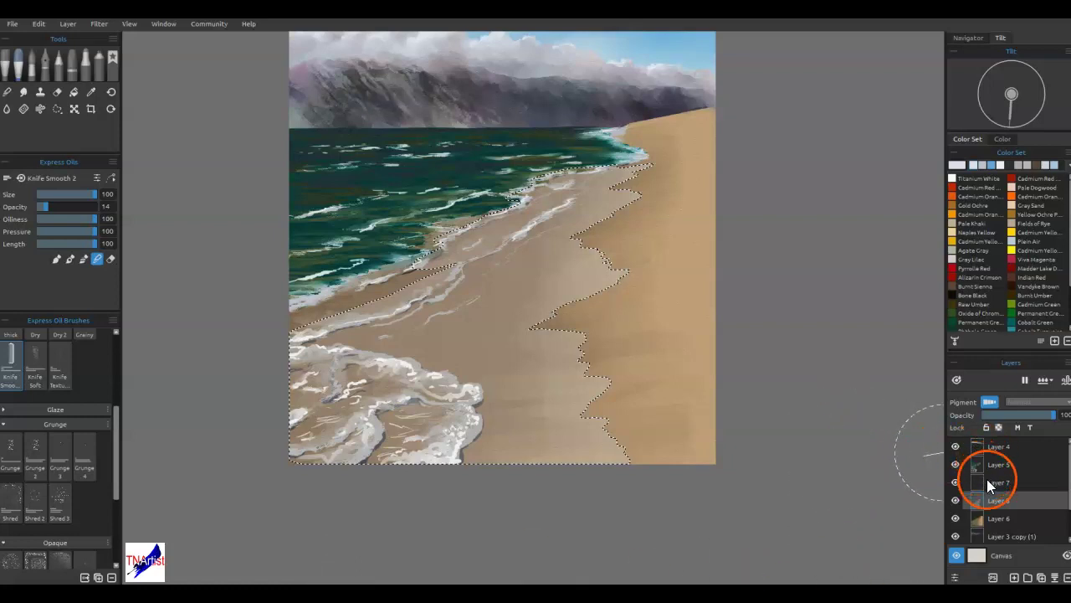
- Lower the reflection layer's opacity to 43 and smooth the wet sand reflection with more vertical blending strokes
left_click_drag(1029, 418, 1030, 417)
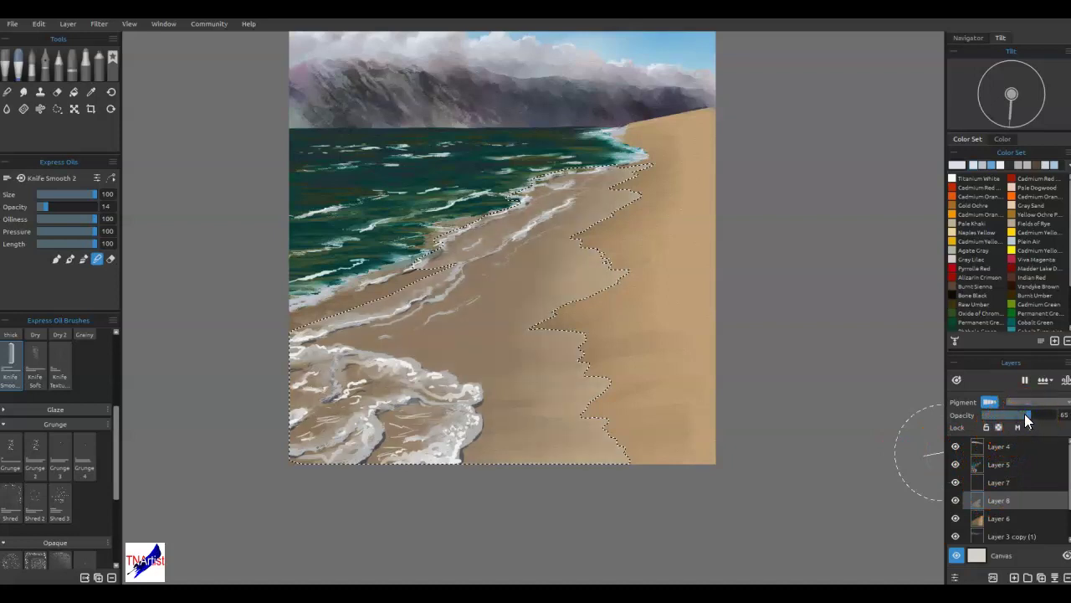
left_click(1015, 415)
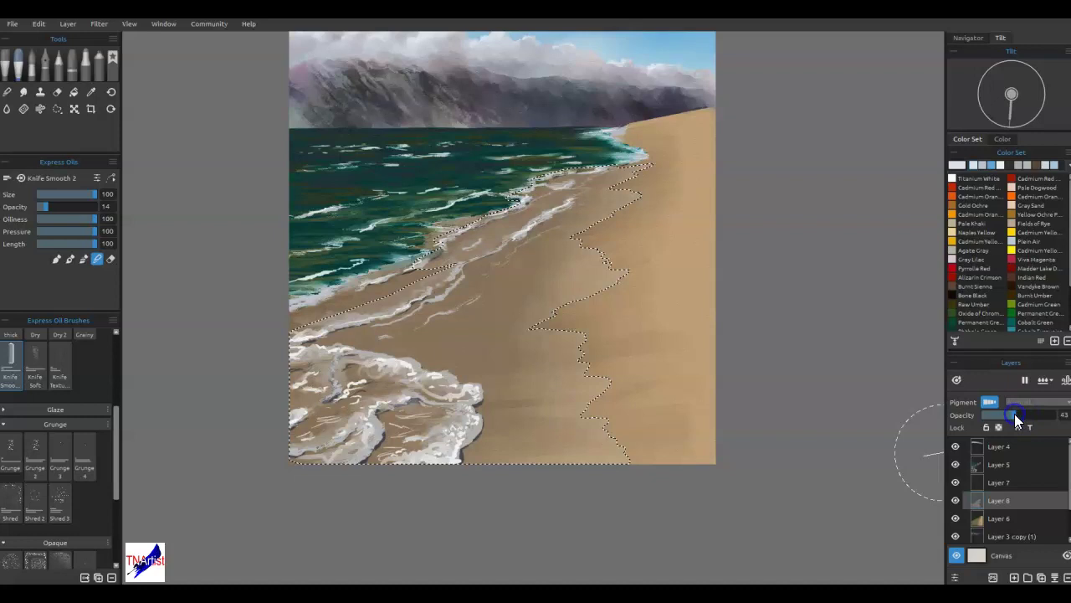
left_click_drag(550, 321, 536, 481)
left_click_drag(536, 234, 527, 499)
left_click_drag(555, 282, 549, 452)
left_click_drag(494, 216, 488, 466)
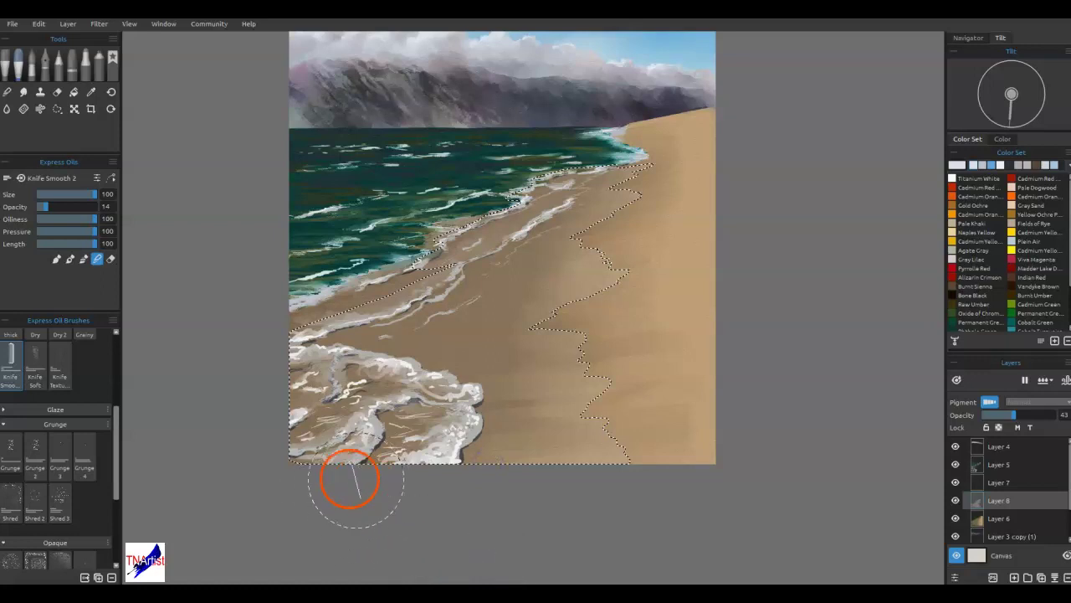
- Paint a sampled sky-blue reflection over the upper wet sand in paint mode and clear the selection
left_click_drag(513, 309, 512, 406)
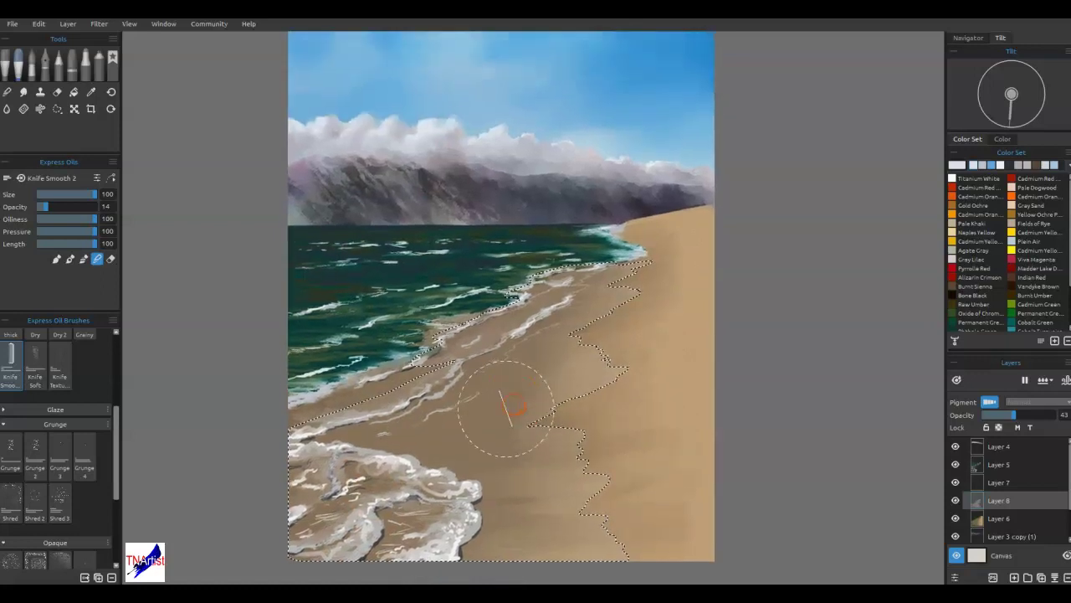
left_click(632, 118, "alt")
left_click_drag(538, 283, 550, 354)
left_click_drag(565, 267, 569, 386)
mouse_move(600, 242)
left_mouse_down()
mouse_move(602, 431)
mouse_move(538, 352)
mouse_move(523, 257)
mouse_move(535, 515)
mouse_move(562, 471)
mouse_move(549, 456)
mouse_move(538, 331)
mouse_move(522, 389)
mouse_move(516, 319)
mouse_move(507, 435)
mouse_move(496, 386)
left_mouse_up()
mouse_move(506, 283)
left_mouse_down()
mouse_move(504, 415)
mouse_move(557, 383)
mouse_move(617, 310)
mouse_move(560, 429)
mouse_move(478, 346)
mouse_move(461, 376)
mouse_move(471, 310)
mouse_move(548, 444)
mouse_move(637, 232)
left_mouse_up()
left_click_drag(635, 451, 620, 561)
key("ctrl+d")
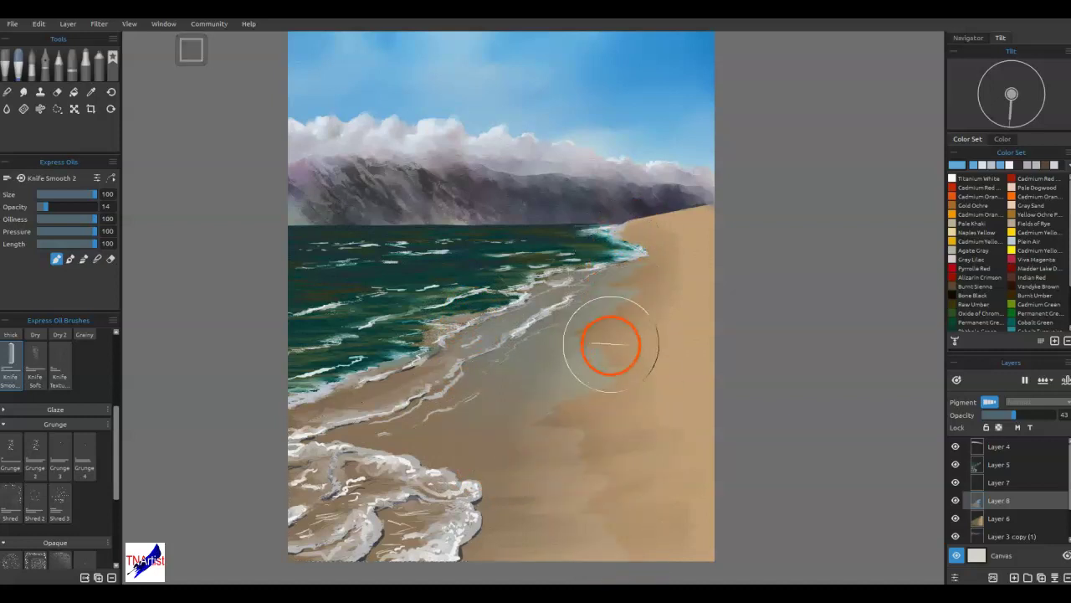
- Blend the sky-blue reflection into the wet sand with long, mostly vertical strokes in blend mode at brush size 100
key("n")
left_click_drag(571, 299, 577, 258)
left_click_drag(578, 381, 595, 243)
left_click_drag(596, 244, 605, 314)
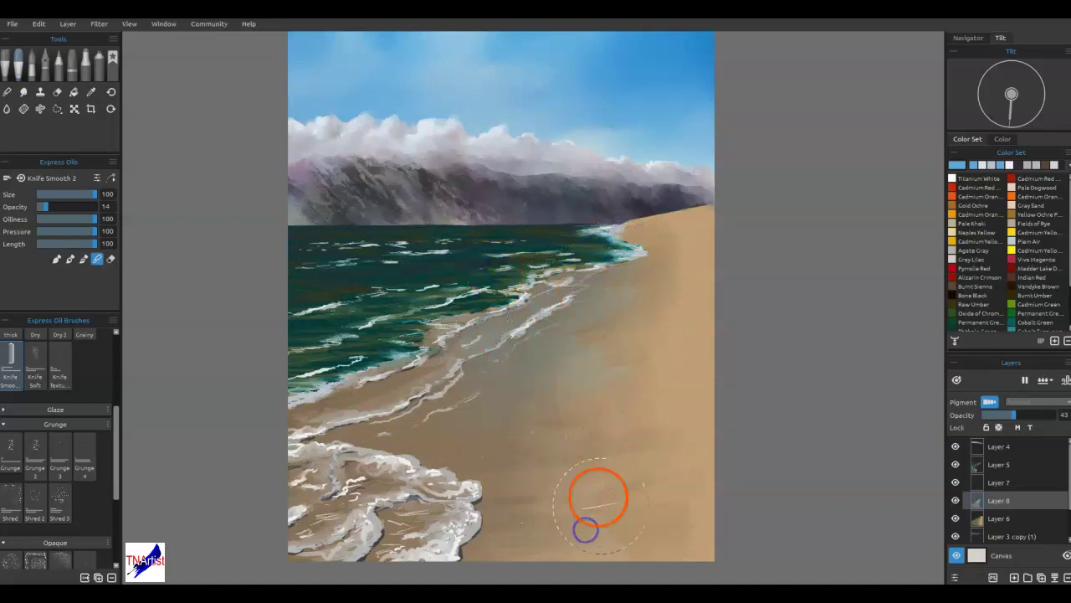
left_click_drag(598, 407, 603, 238)
left_click_drag(531, 410, 494, 246)
left_click_drag(555, 442, 555, 426)
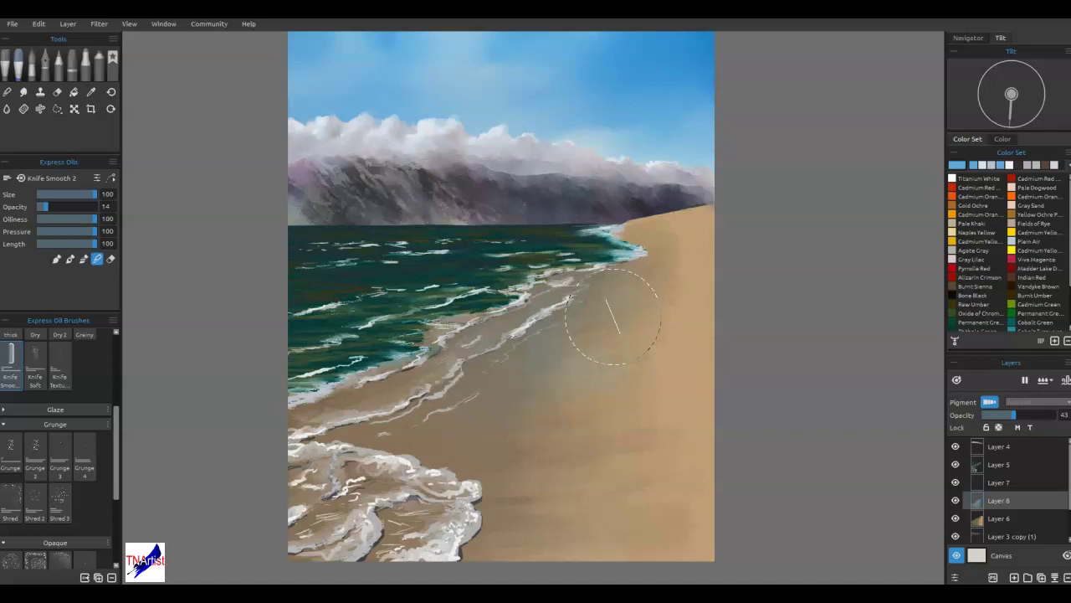
- Erase the reflection's outer edge where it spills onto the dry sand, using the eraser at brush size 25
key("e")
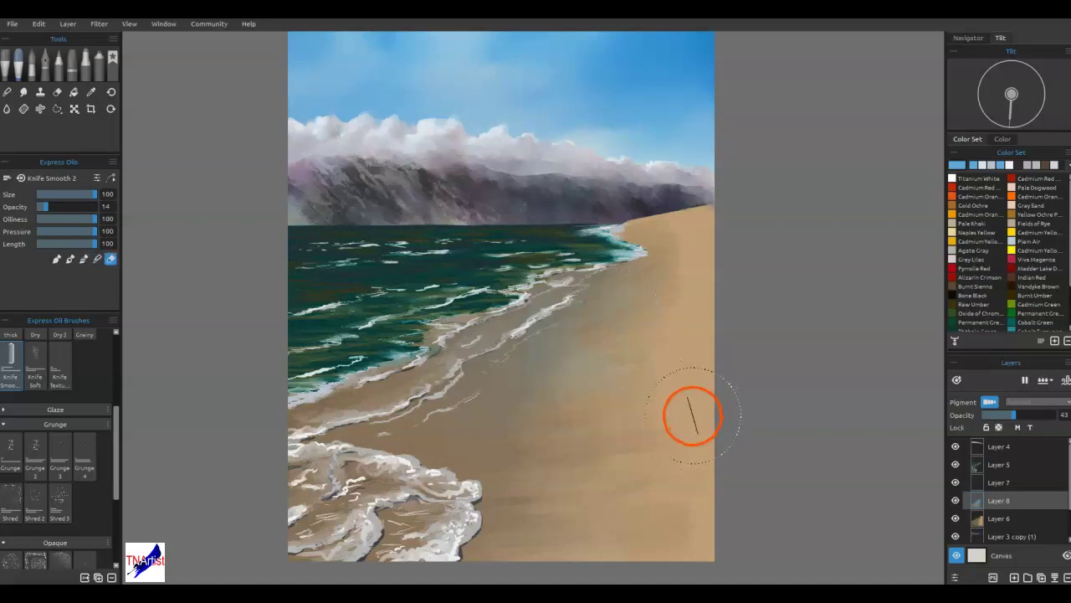
key("[")
key("[")
key("[")
key("[")
key("[")
key("[")
key("[")
key("[")
key("[")
key("[")
key("[")
key("[")
key("[")
key("[")
key("[")
mouse_move(670, 267)
left_mouse_down()
mouse_move(638, 262)
mouse_move(663, 262)
mouse_move(625, 276)
mouse_move(677, 288)
mouse_move(608, 308)
mouse_move(666, 315)
mouse_move(617, 325)
left_mouse_up()
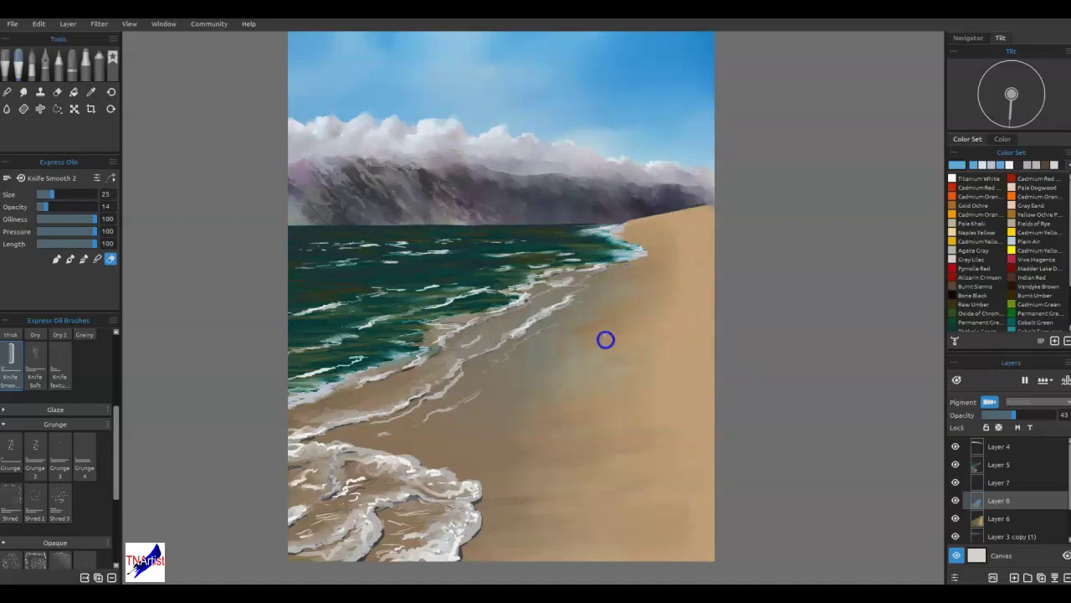
left_click_drag(629, 383, 701, 418)
mouse_move(650, 461)
left_mouse_down()
mouse_move(665, 507)
mouse_move(639, 553)
mouse_move(717, 536)
mouse_move(667, 335)
mouse_move(681, 299)
mouse_move(694, 314)
left_mouse_up()
- Soften the transition between the wet-sand reflection and the dry sand in blend mode at brush size 25
key("e")
mouse_move(567, 349)
left_mouse_down()
mouse_move(641, 352)
mouse_move(606, 321)
mouse_move(652, 285)
mouse_move(564, 342)
mouse_move(582, 355)
mouse_move(574, 376)
mouse_move(669, 412)
mouse_move(667, 429)
left_mouse_up()
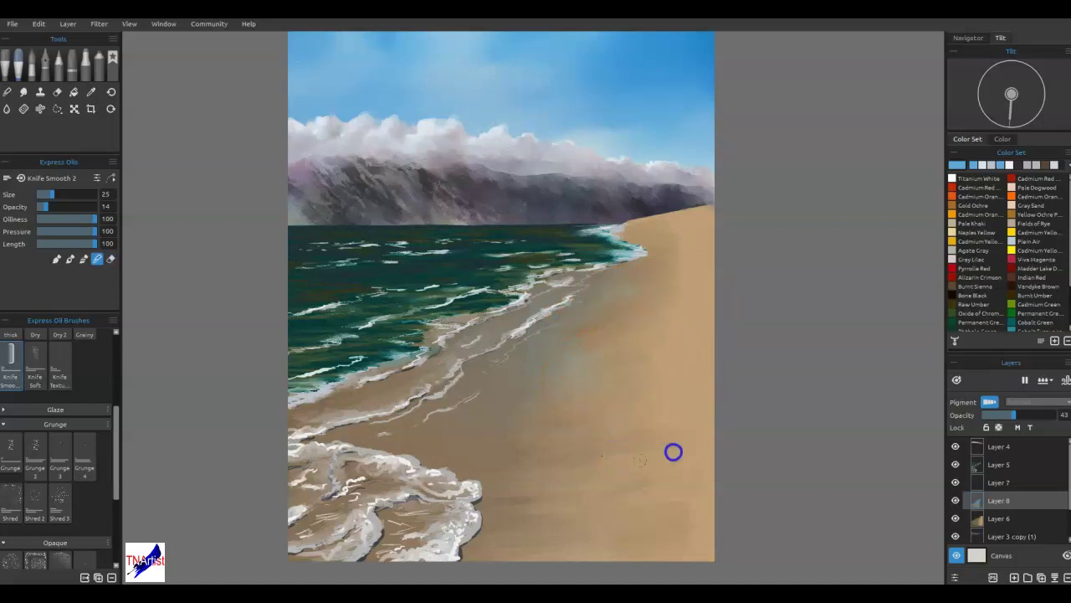
left_click_drag(571, 350, 543, 347)
mouse_move(620, 322)
left_mouse_down()
mouse_move(617, 301)
mouse_move(729, 246)
left_mouse_up()
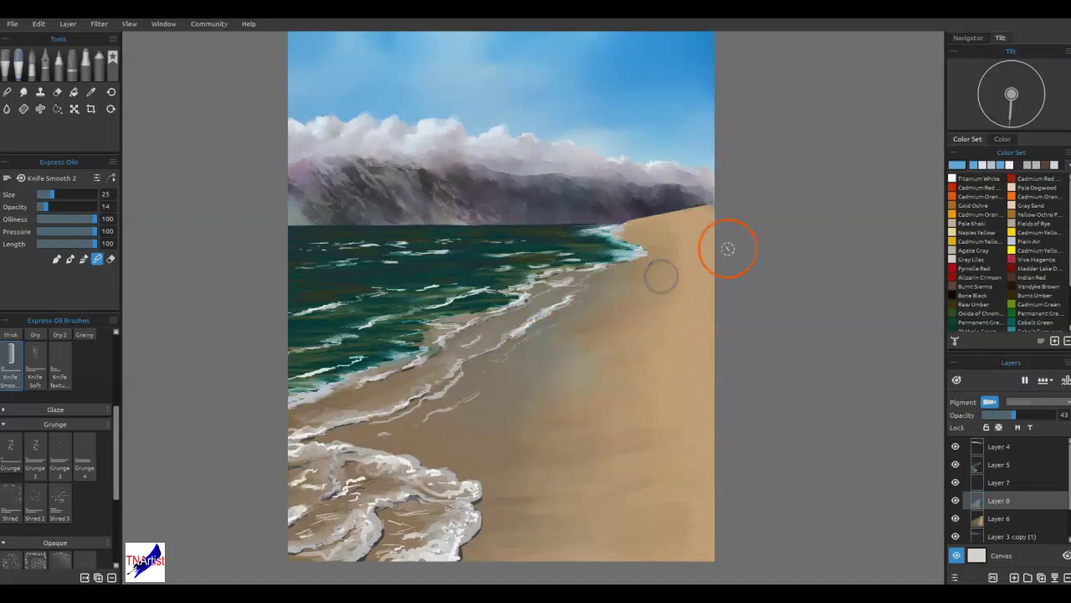
mouse_move(669, 311)
left_mouse_down()
mouse_move(577, 343)
mouse_move(496, 405)
left_mouse_up()
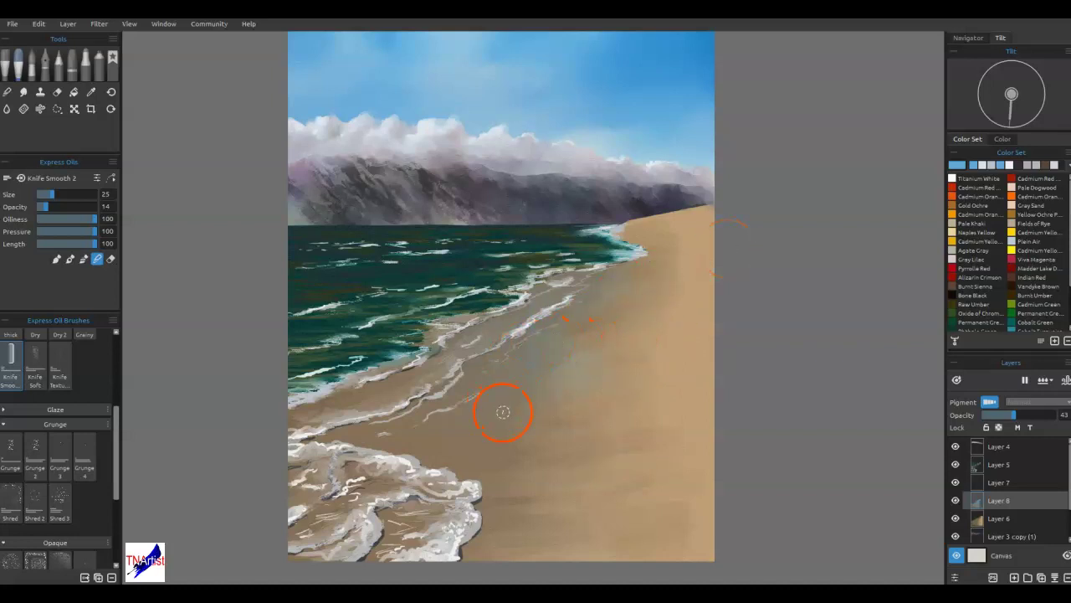
mouse_move(519, 336)
left_mouse_down()
mouse_move(536, 318)
mouse_move(555, 341)
left_mouse_up()
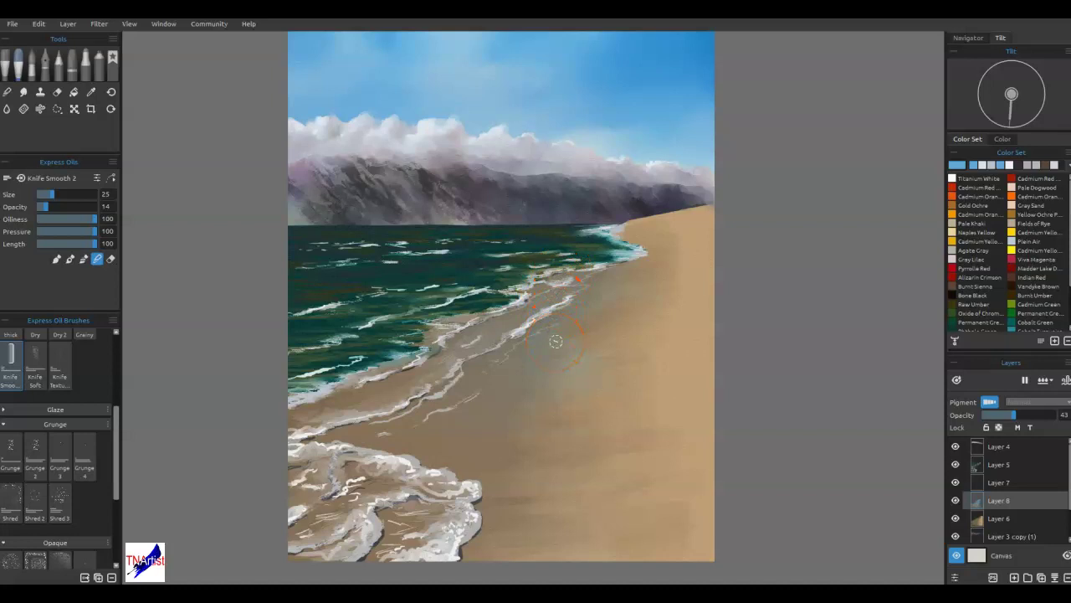
mouse_move(682, 374)
left_mouse_down()
mouse_move(726, 382)
mouse_move(703, 407)
mouse_move(737, 371)
left_mouse_up()
- Draw thin, jagged foam lines down the wet sand on Layer 5 with the size 30 Dip Pen and sampled foam white
left_click(1001, 465)
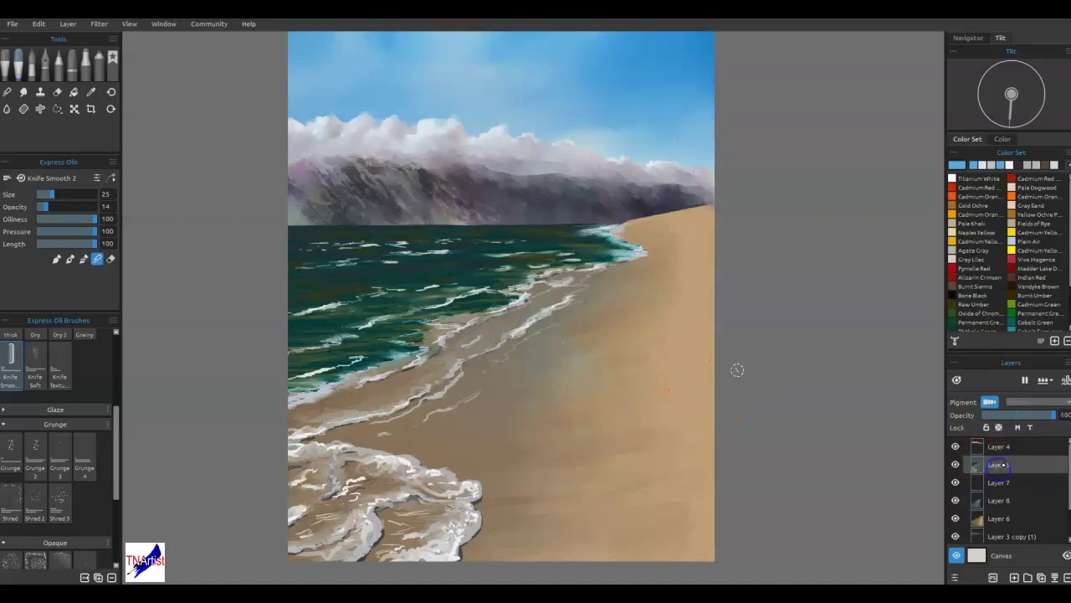
key("b")
left_click(45, 63)
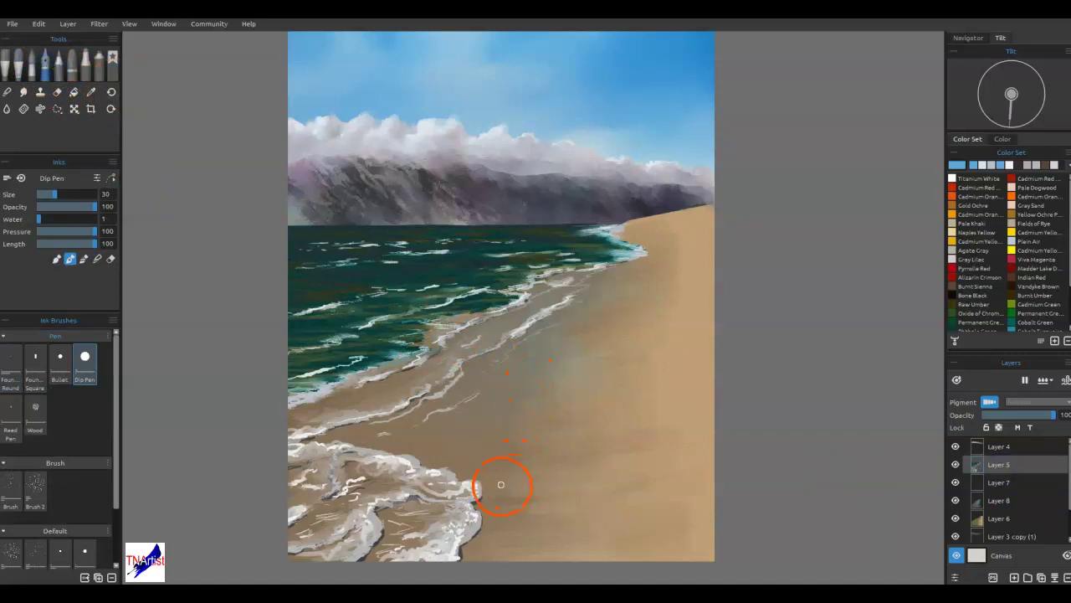
left_click(459, 532, "alt")
mouse_move(585, 293)
left_mouse_down()
mouse_move(616, 269)
mouse_move(596, 299)
left_mouse_up()
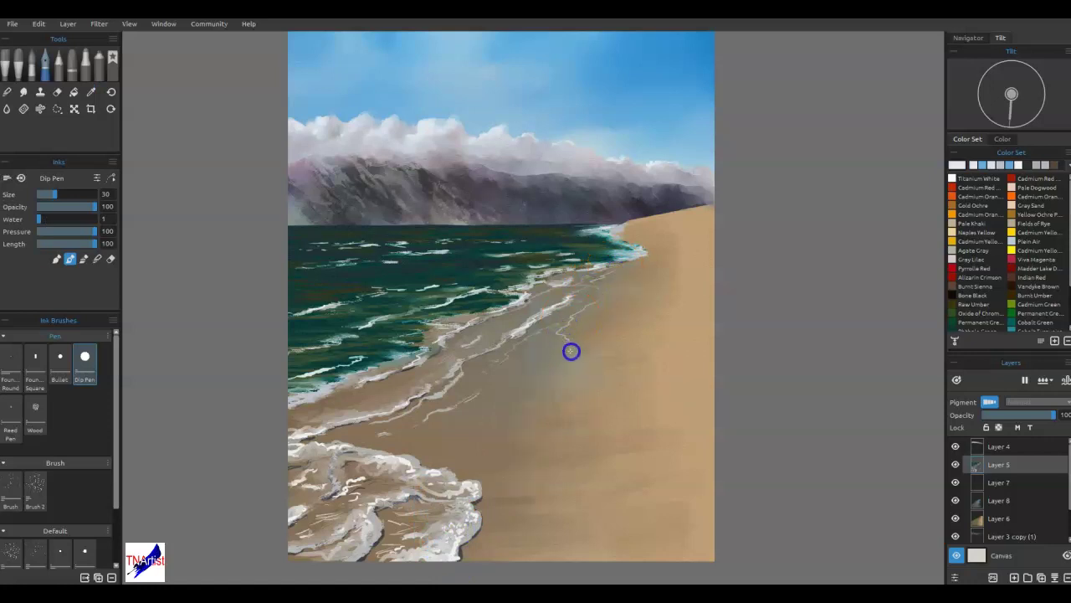
mouse_move(542, 375)
left_mouse_down()
mouse_move(557, 373)
mouse_move(526, 380)
left_mouse_up()
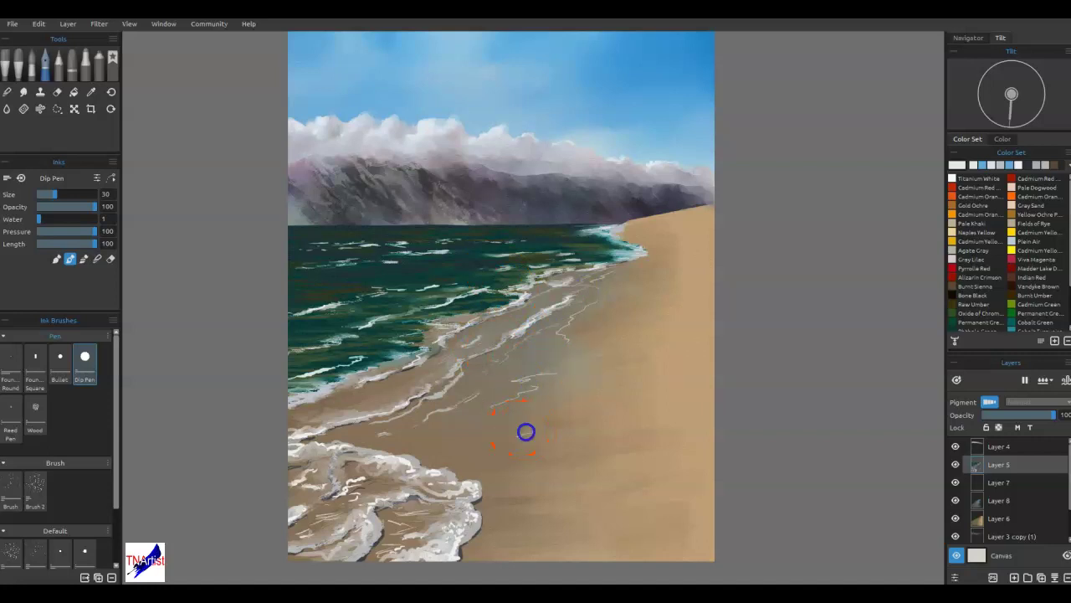
mouse_move(528, 458)
left_mouse_down()
mouse_move(554, 472)
mouse_move(540, 481)
mouse_move(572, 501)
mouse_move(529, 545)
left_mouse_up()
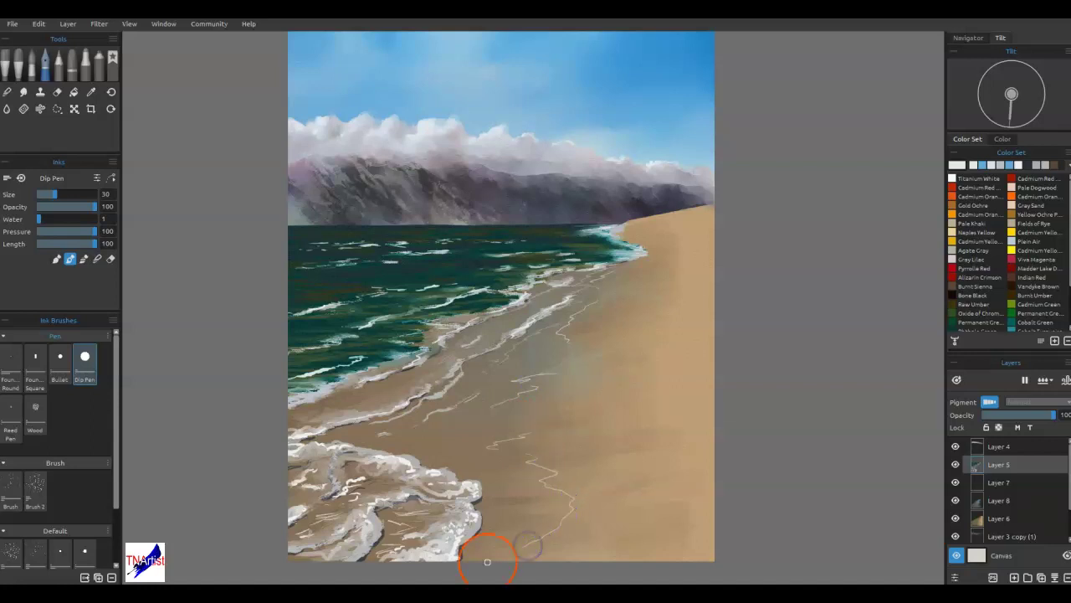
- Blend the thin foam lines into the wet sand from the distant shore to the foreground
key("b")
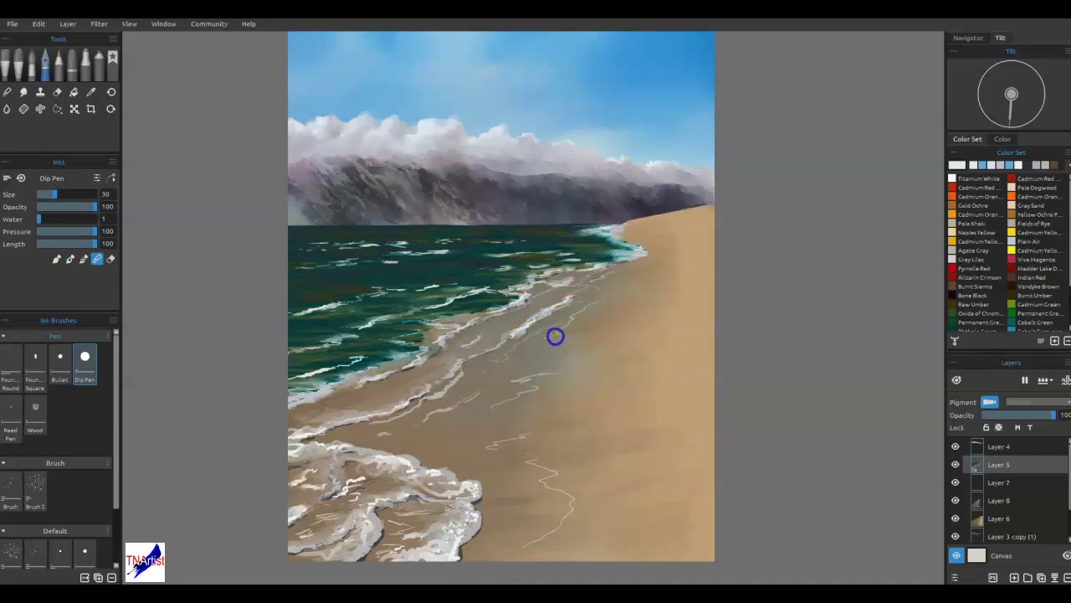
left_click_drag(593, 306, 609, 297)
left_click(495, 408)
left_click_drag(525, 463, 543, 464)
mouse_move(548, 541)
left_mouse_down()
mouse_move(539, 550)
mouse_move(552, 541)
left_mouse_up()
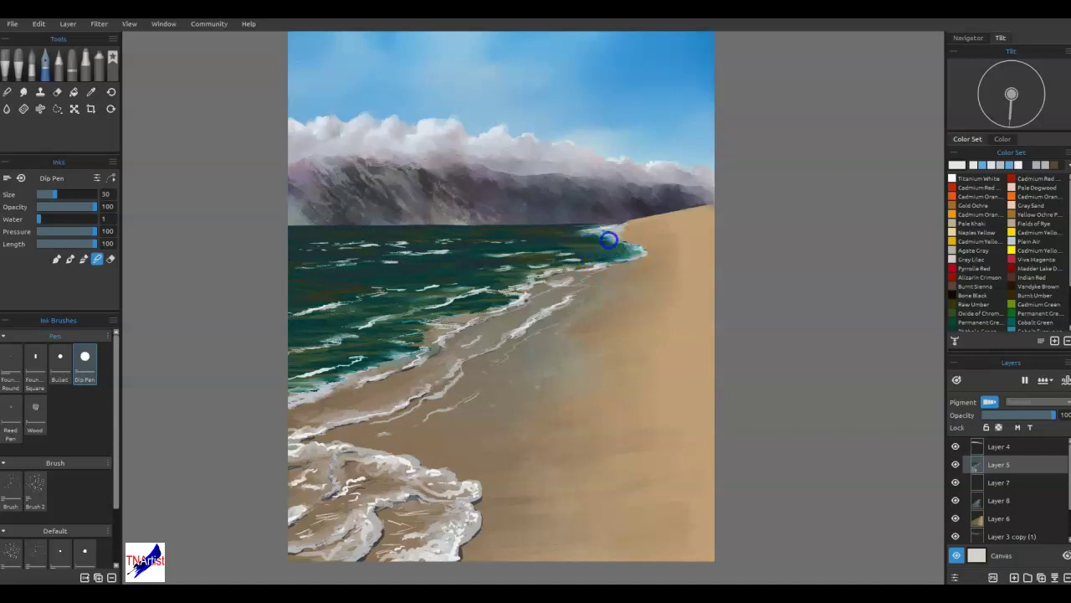
- Undo the last strokes around the white patch in the distant surf
key("e")
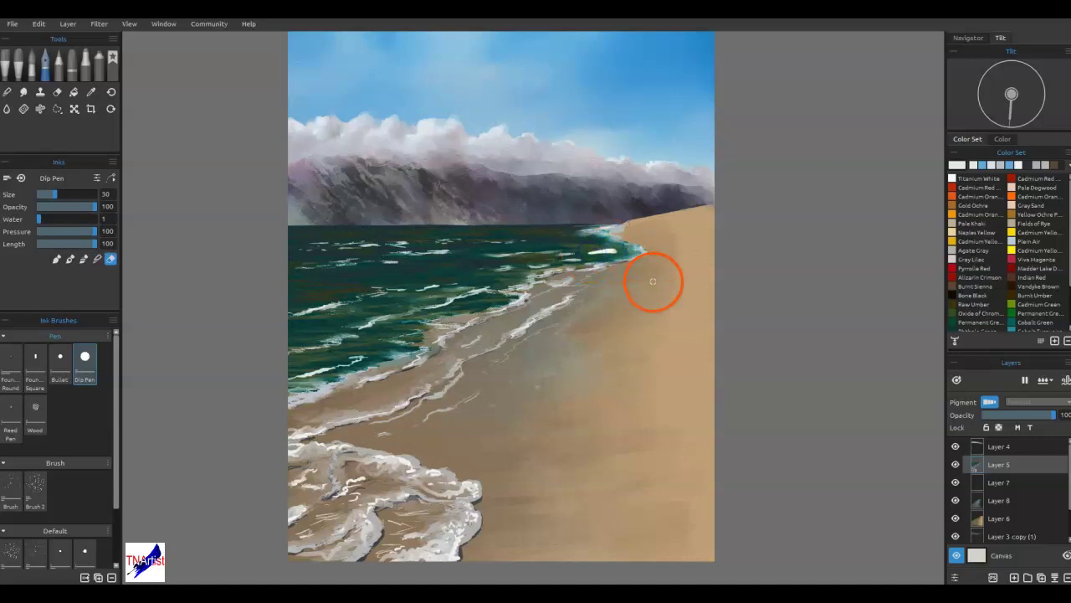
key("ctrl+z")
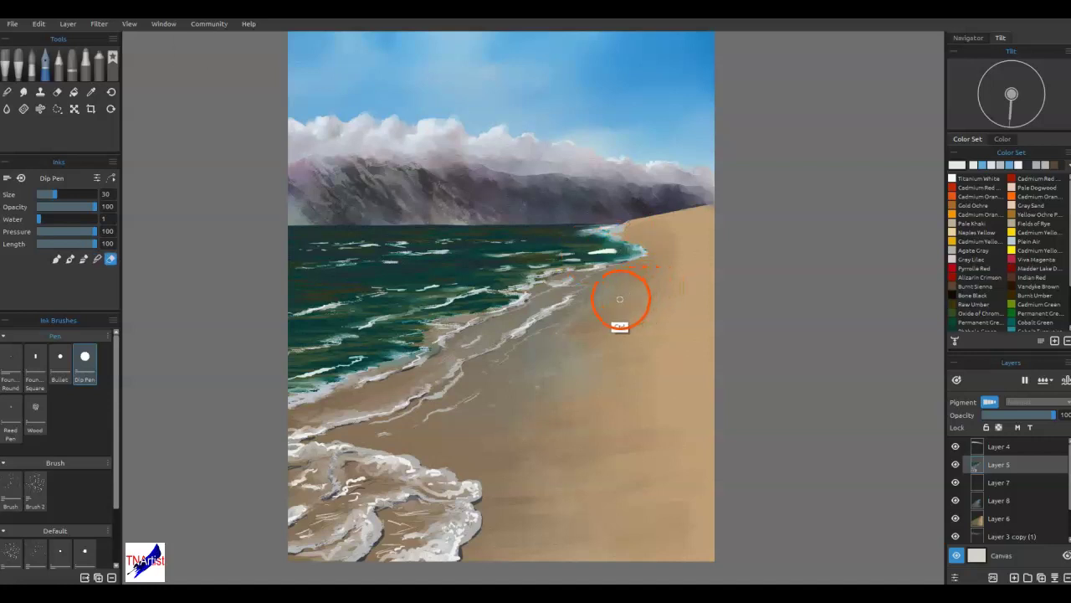
key("ctrl+z")
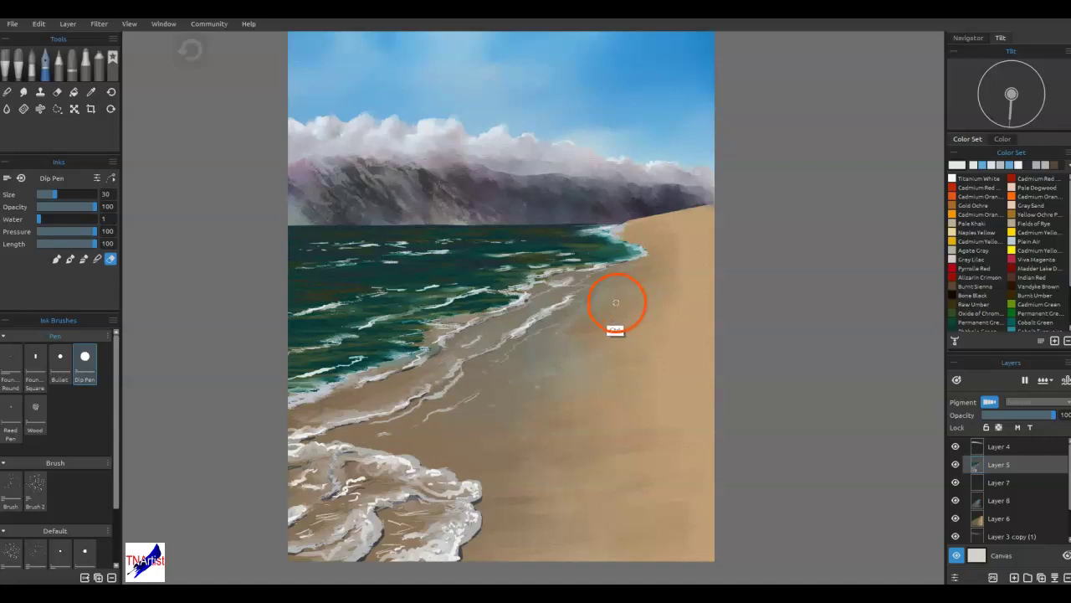
key("ctrl+z")
key("ctrl+z")
key("ctrl+z")
key("ctrl+z")
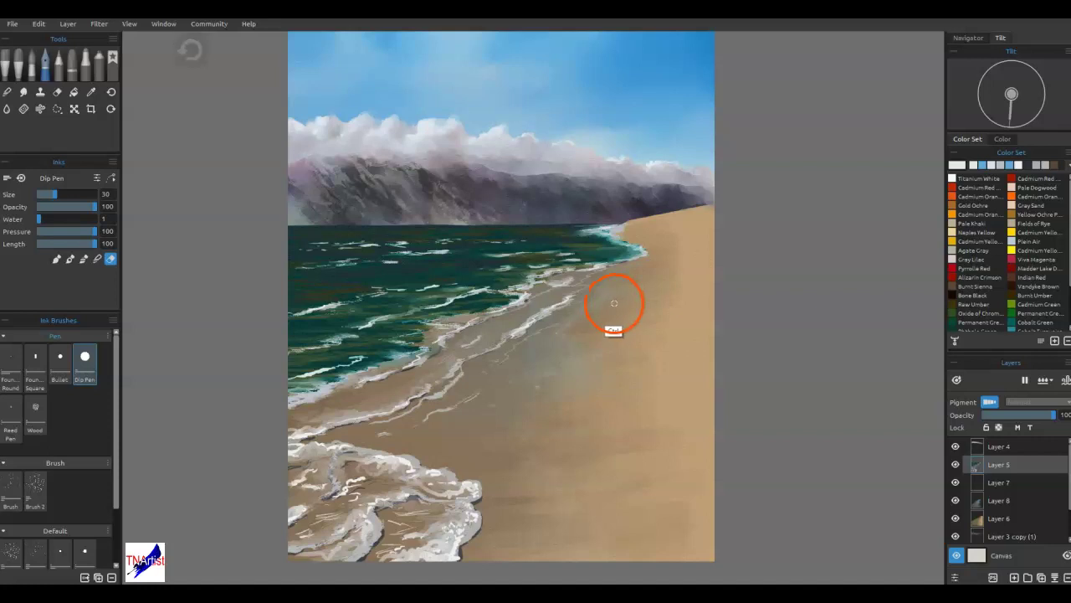
key("ctrl+z")
key("ctrl+z")
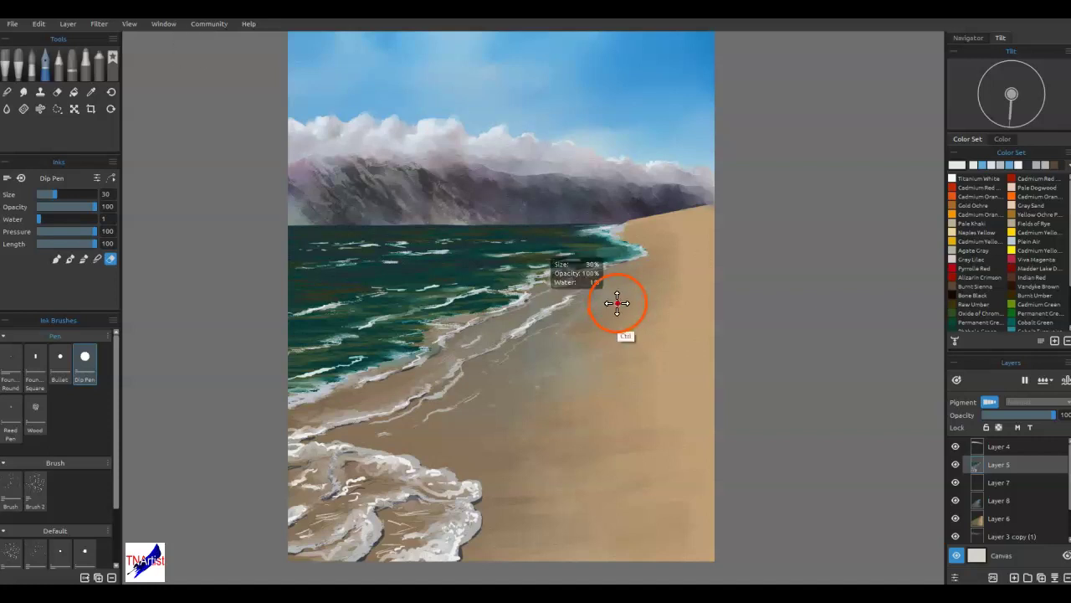
key("ctrl+z")
key("ctrl+z")
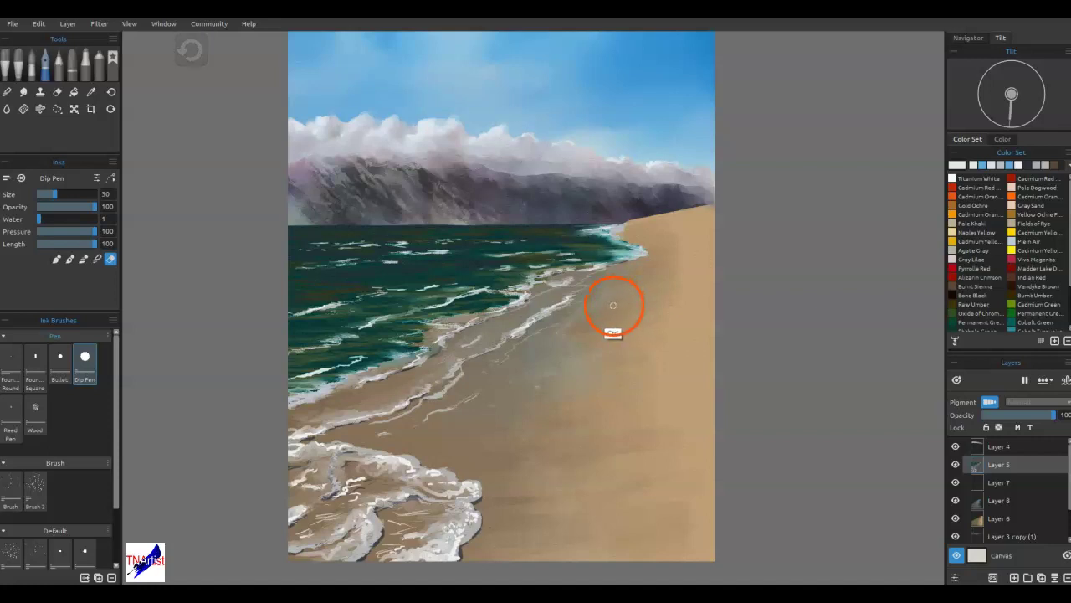
- Try to clean up the distant surf with the Dip Pen eraser at size 10 and undo the strokes
key("bracketleft")
key("bracketleft")
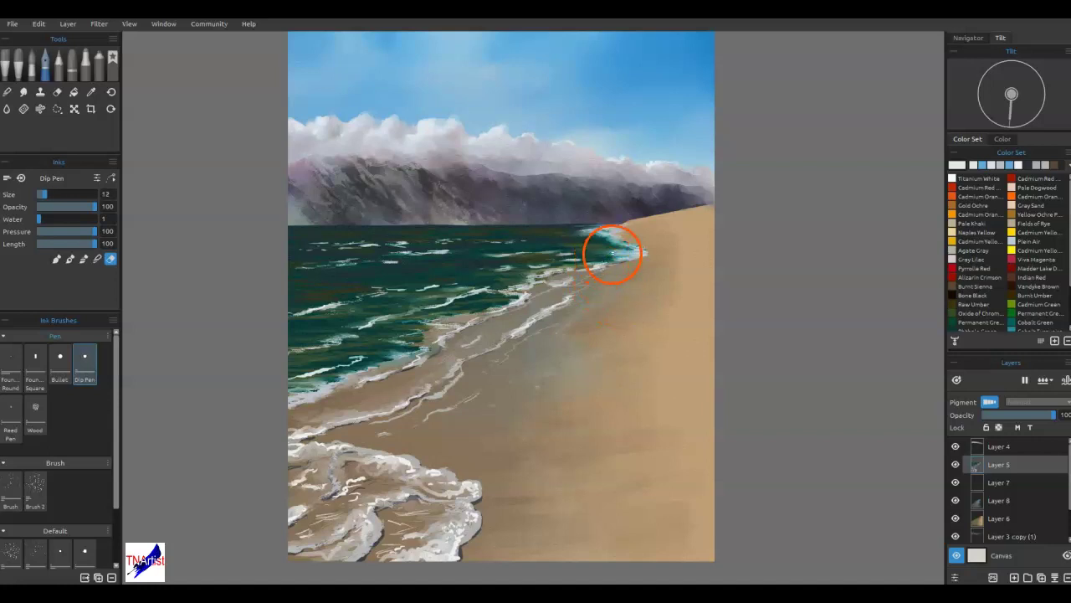
left_click_drag(594, 255, 620, 259)
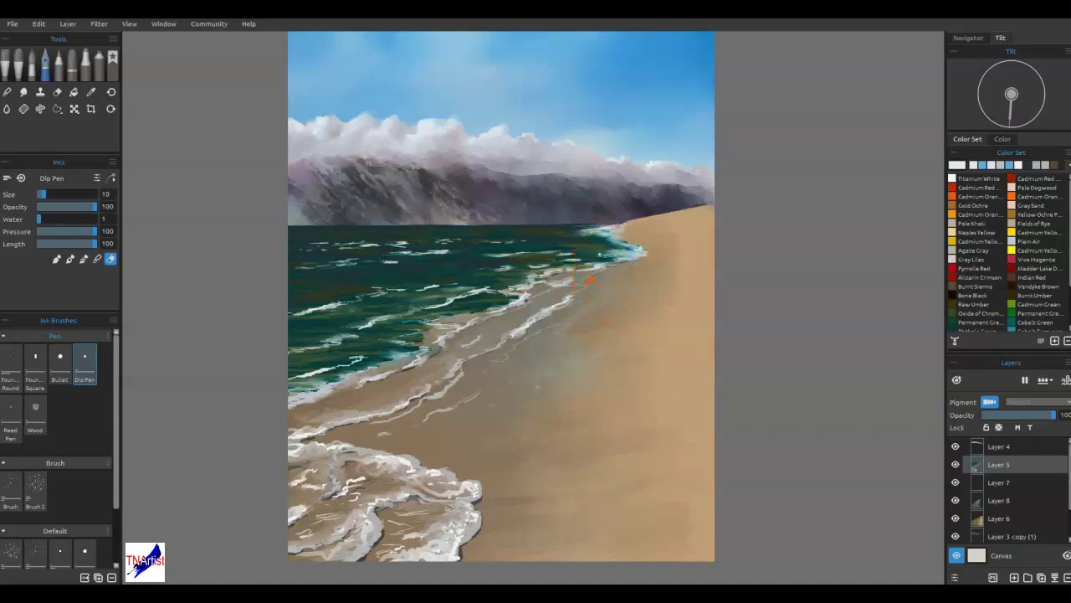
key("ctrl+z")
key("ctrl+z")
key("ctrl+z")
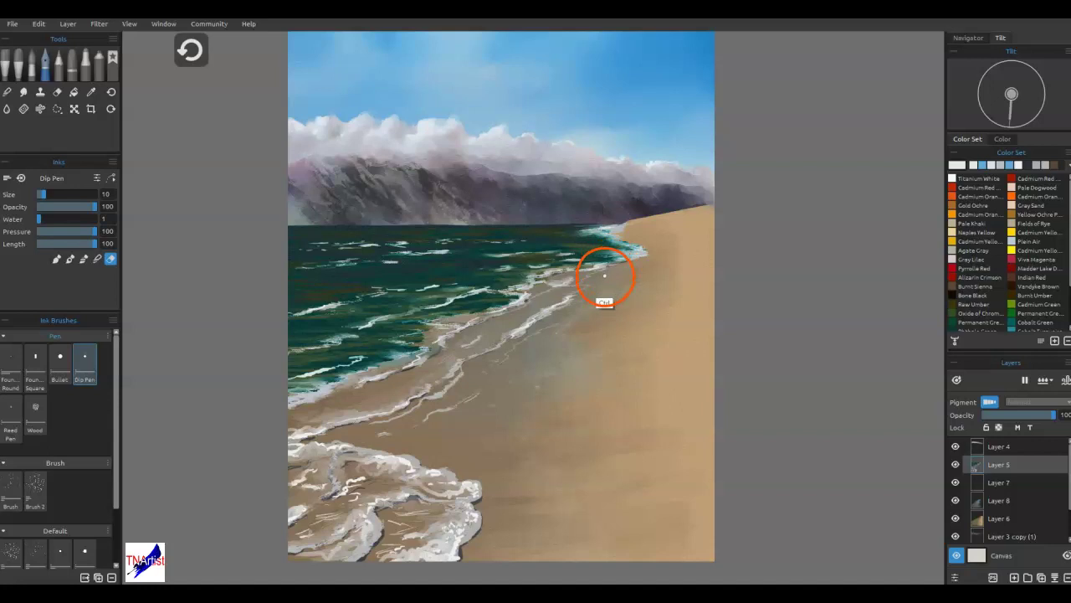
- Blend the foam at the distant shore at brush size 10, working in sampled dark sea green
key("e")
left_click_drag(605, 254, 604, 255)
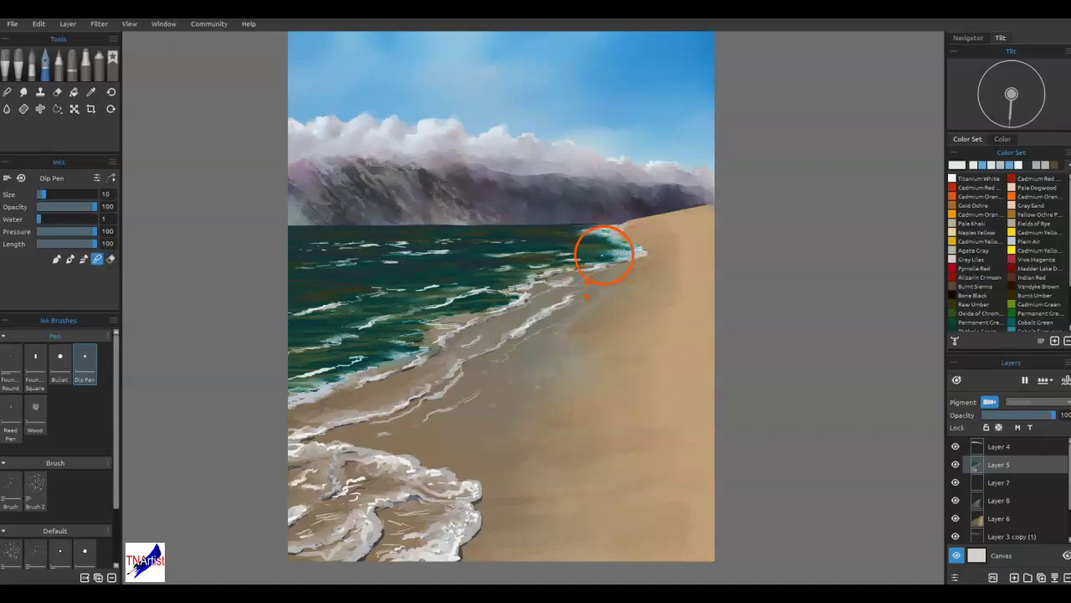
left_click(624, 252)
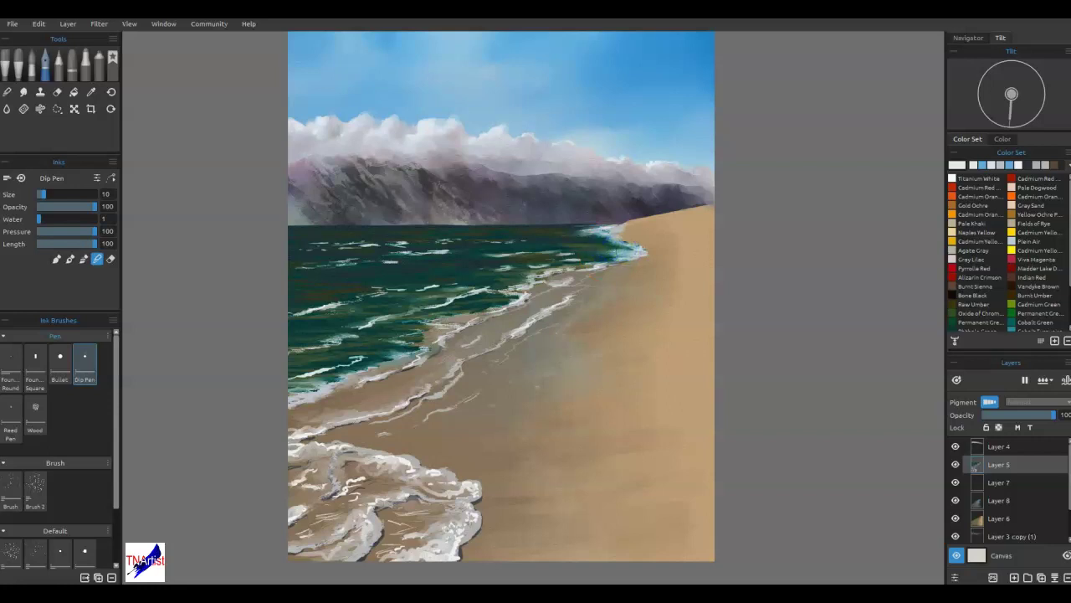
left_click(627, 253)
mouse_move(611, 255)
left_mouse_down()
mouse_move(627, 254)
mouse_move(627, 241)
left_mouse_up()
left_click(598, 256, "alt")
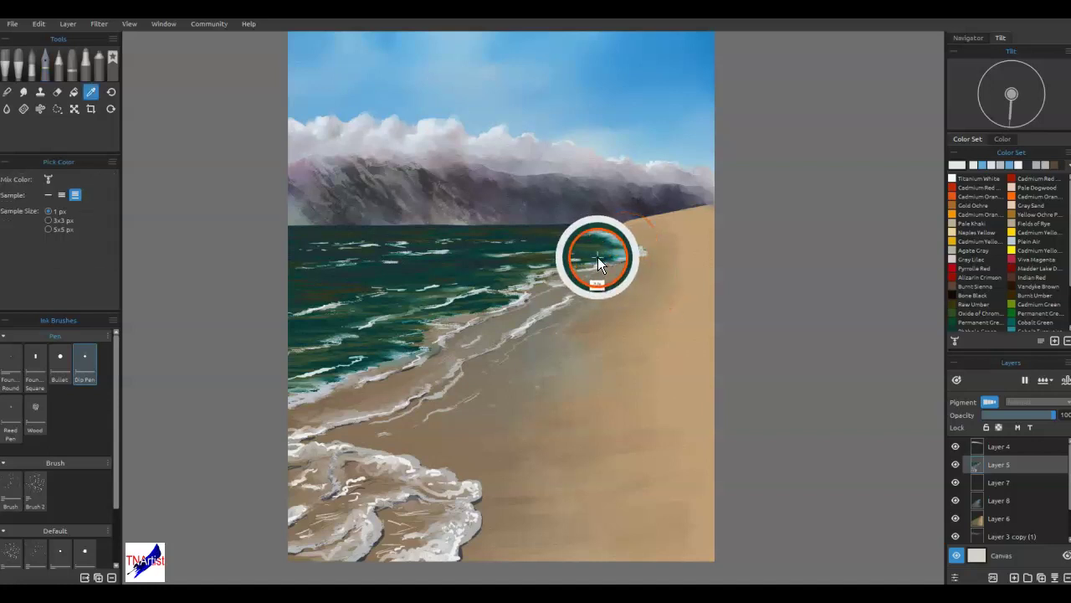
left_click_drag(599, 254, 634, 253)
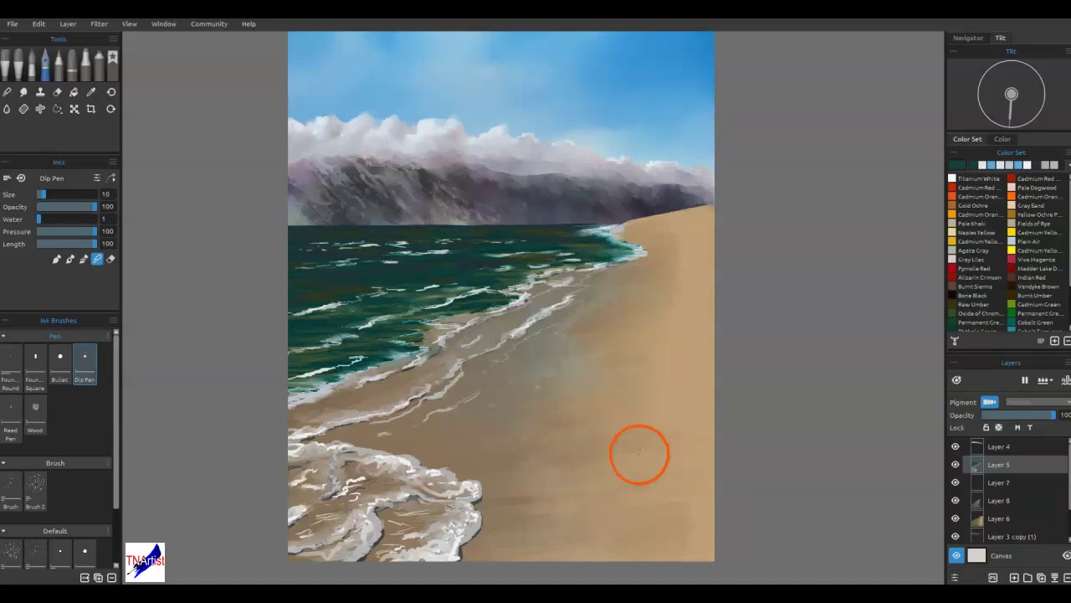
- Touch up the distant foam edge and blend the far edge of the sand on Layer 6
mouse_move(655, 259)
left_mouse_down()
mouse_move(667, 242)
mouse_move(679, 279)
mouse_move(678, 269)
left_mouse_up()
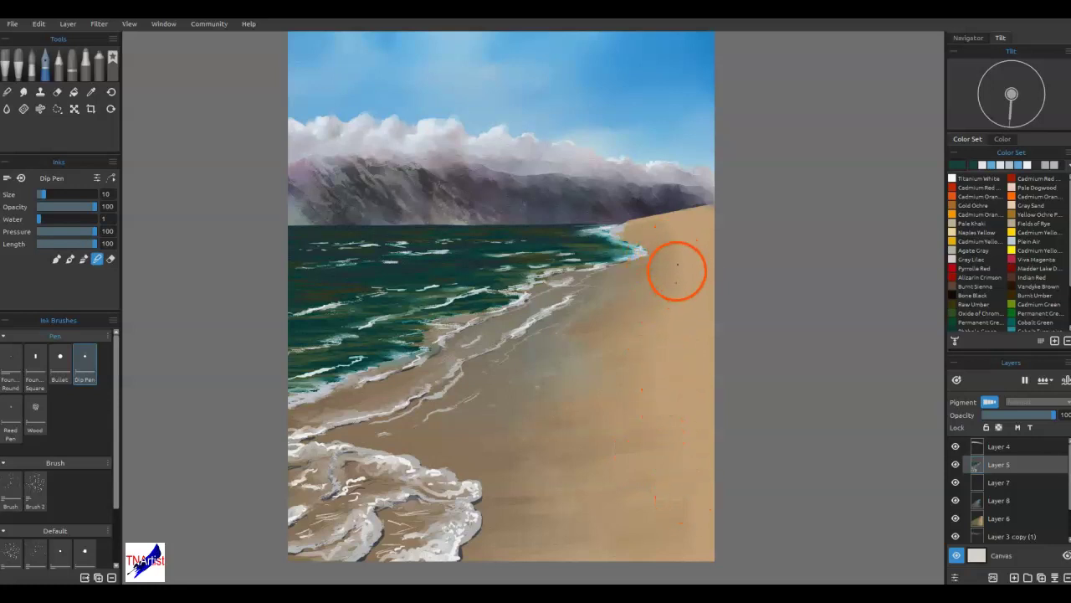
left_click_drag(616, 228, 615, 227)
left_click(996, 518)
left_click_drag(639, 226, 641, 224)
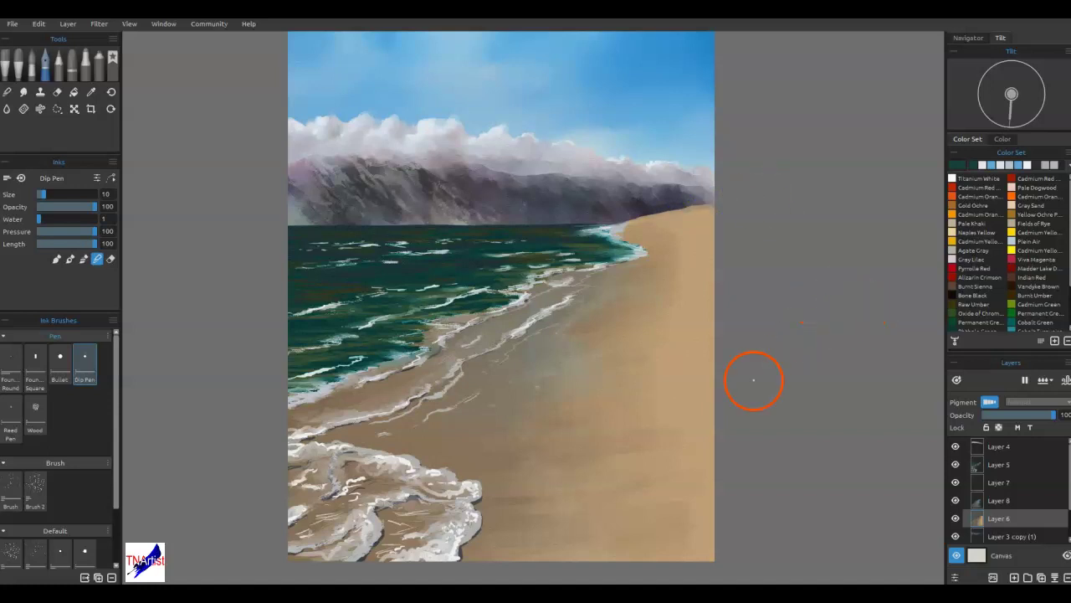
- Add a new layer above Layer 6 and load the Pebbles stencil from the Rocks group
left_click(1015, 578)
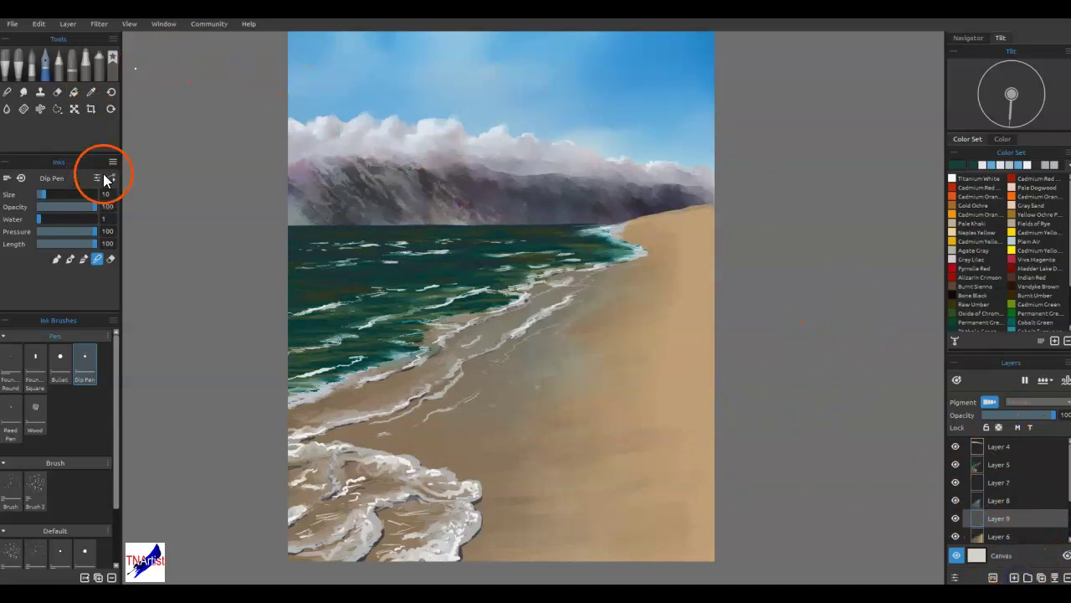
left_click(163, 24)
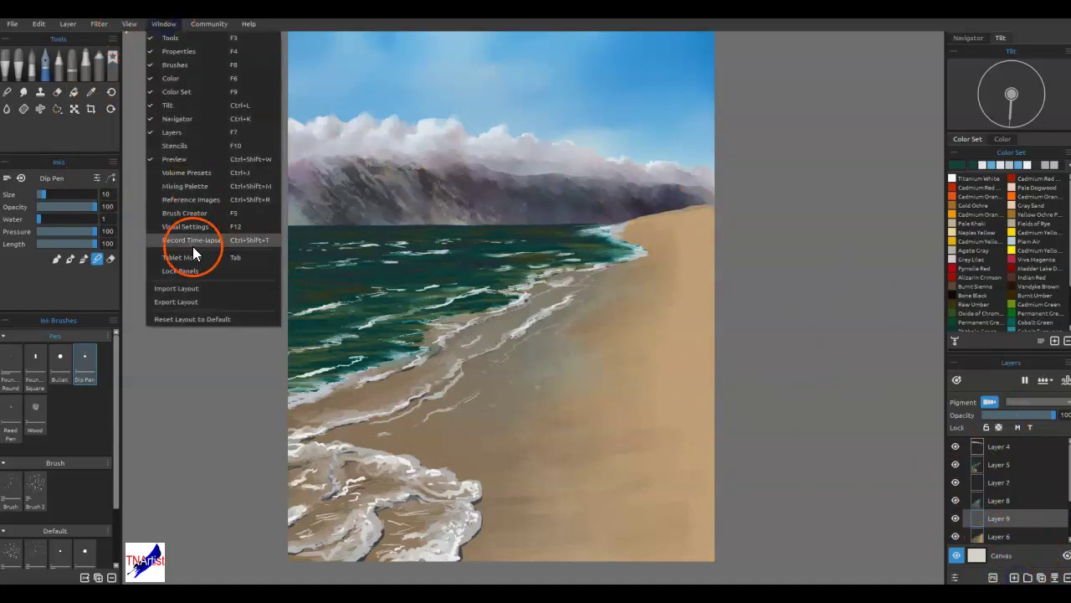
left_click(174, 145)
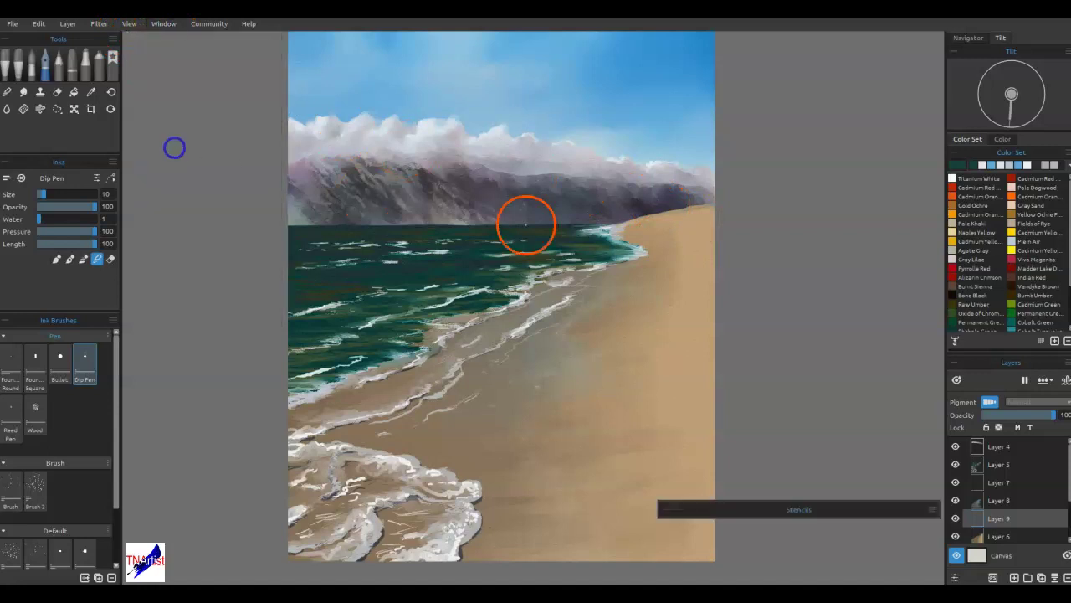
left_click(664, 509)
left_click_drag(664, 509, 648, 71)
left_click(608, 119)
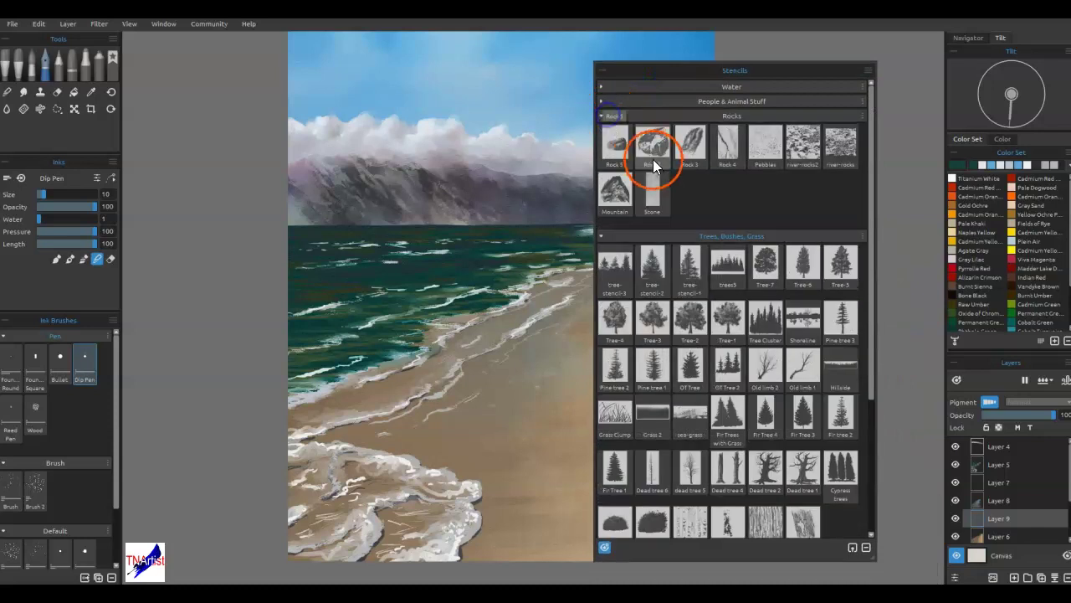
left_click(770, 148)
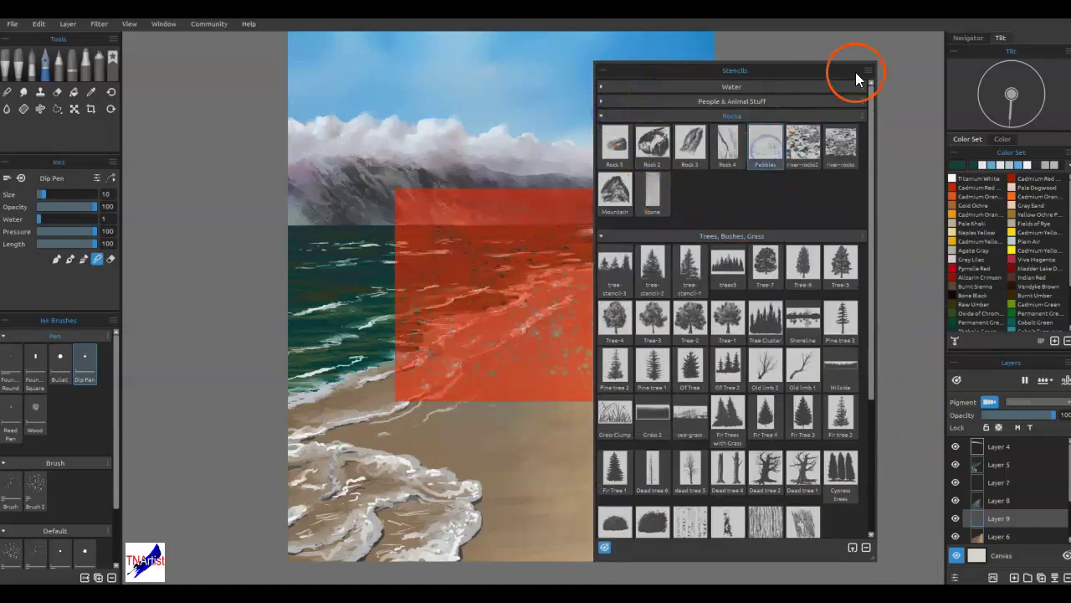
- Enlarge the Pebbles stencil and move it over the beach
left_click(708, 72)
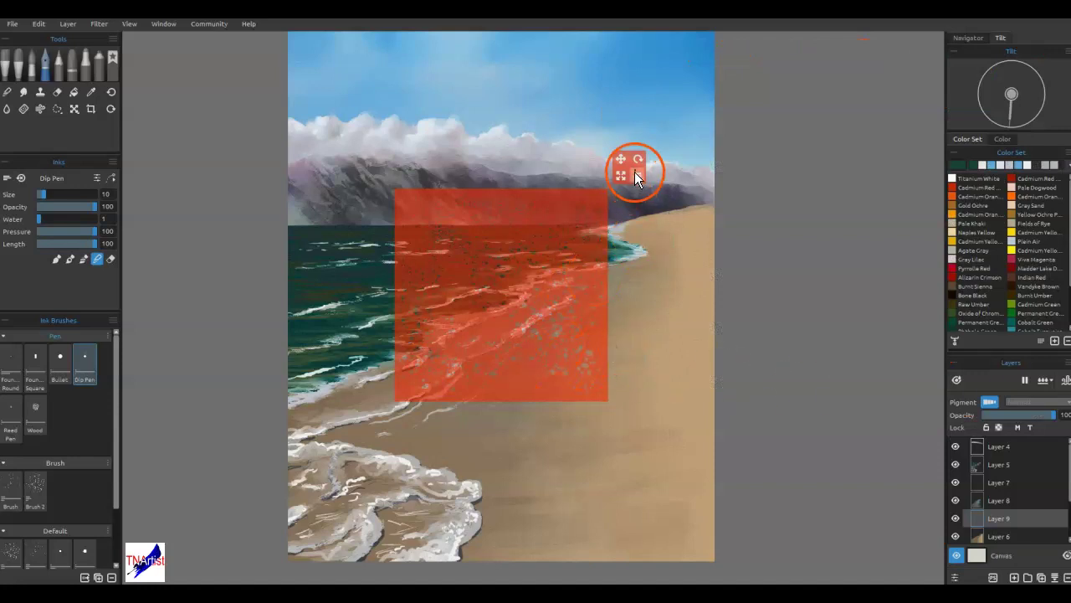
left_click_drag(620, 176, 741, 163)
left_click_drag(654, 121, 719, 227)
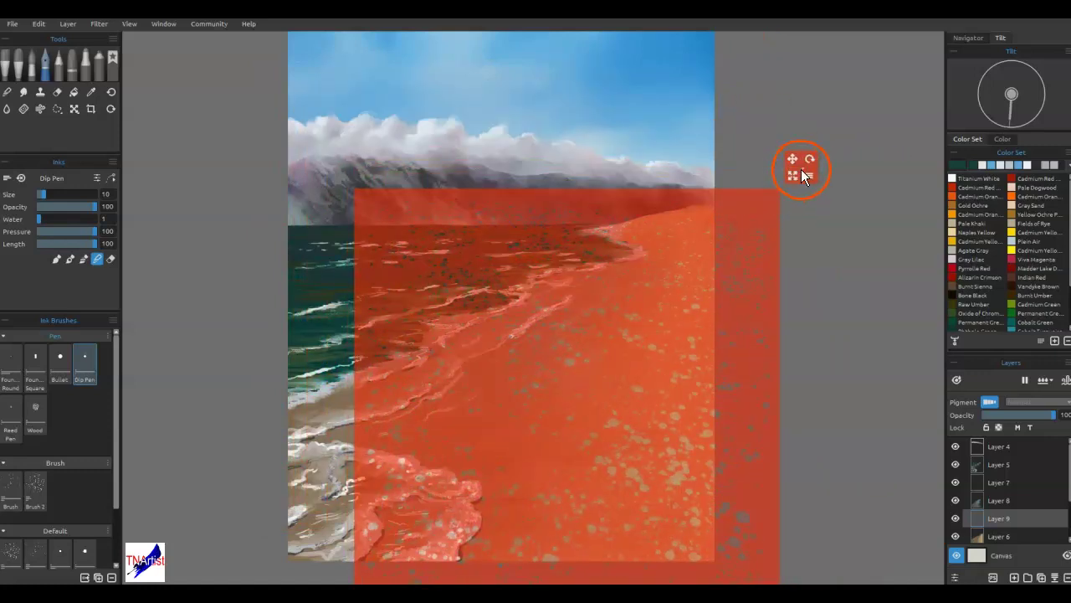
- Try different rotations of the Pebbles stencil and place it upright over the sand, extending past the canvas edge
left_click_drag(810, 160, 660, 139)
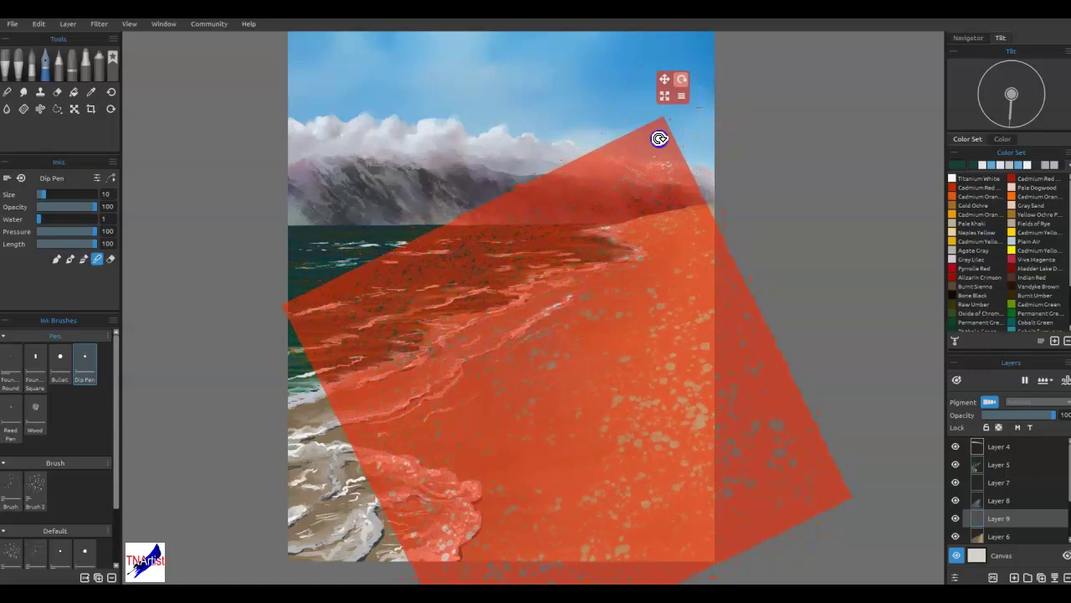
mouse_move(690, 402)
left_mouse_down()
mouse_move(777, 347)
mouse_move(751, 374)
mouse_move(706, 382)
mouse_move(721, 385)
left_mouse_up()
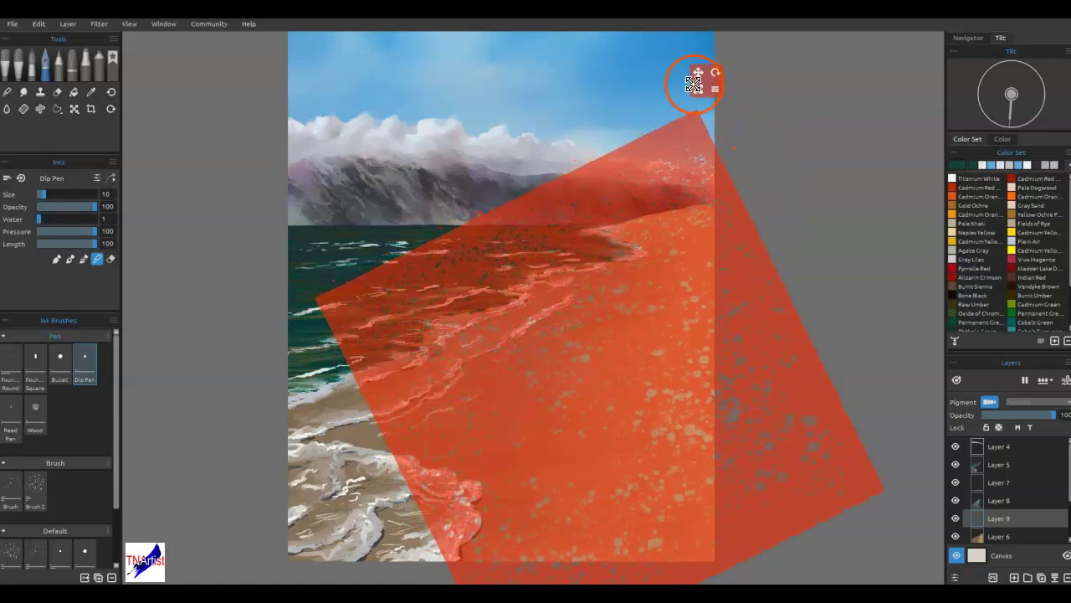
left_click_drag(711, 76, 789, 195)
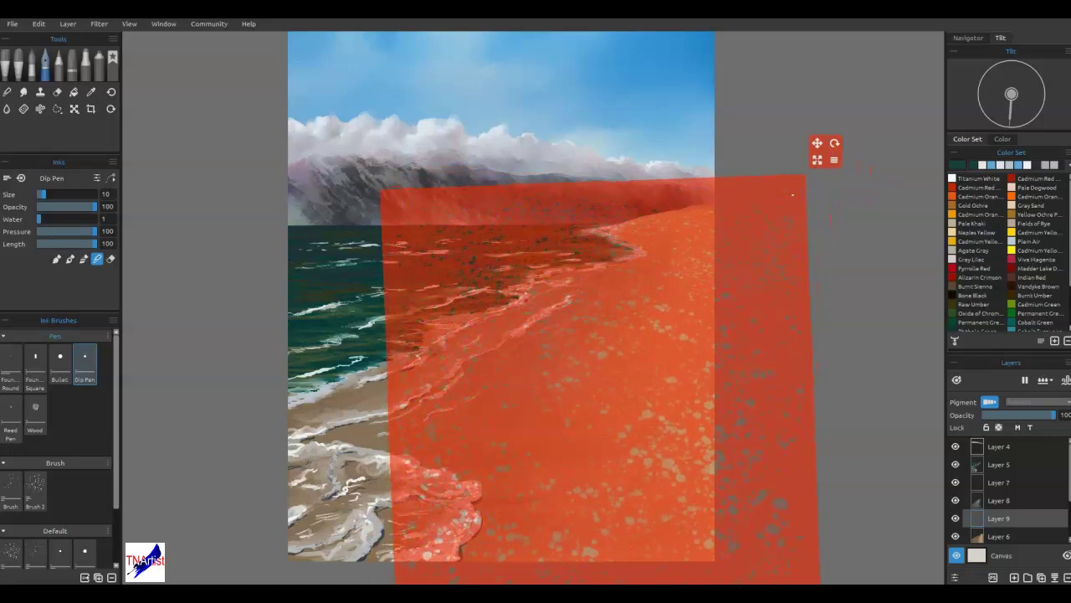
left_click_drag(829, 145, 544, 34)
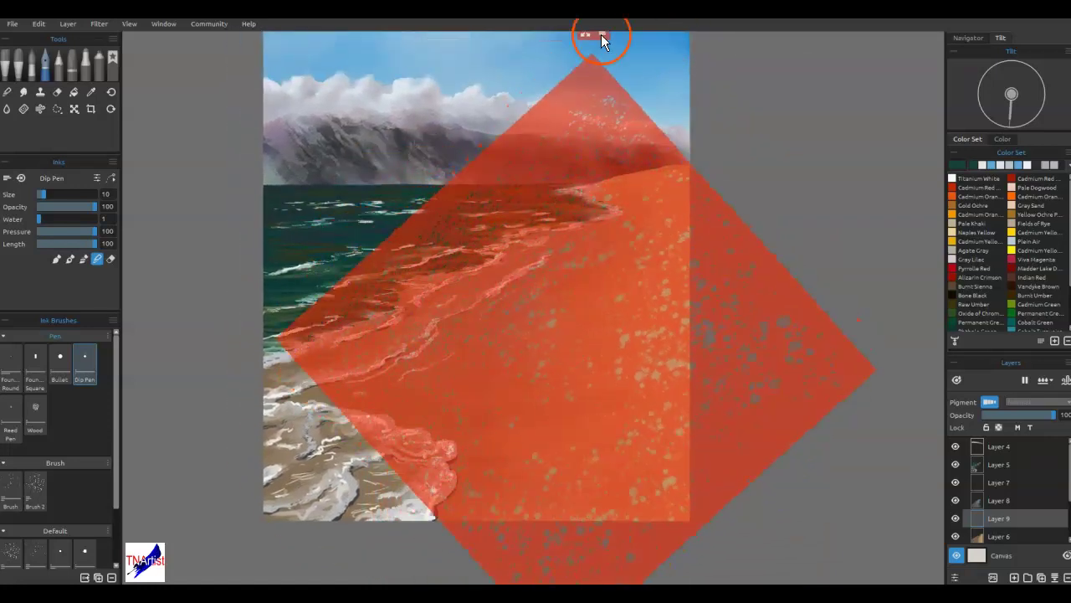
scroll(730, 180, "down", 1)
scroll(730, 180, "down", 1)
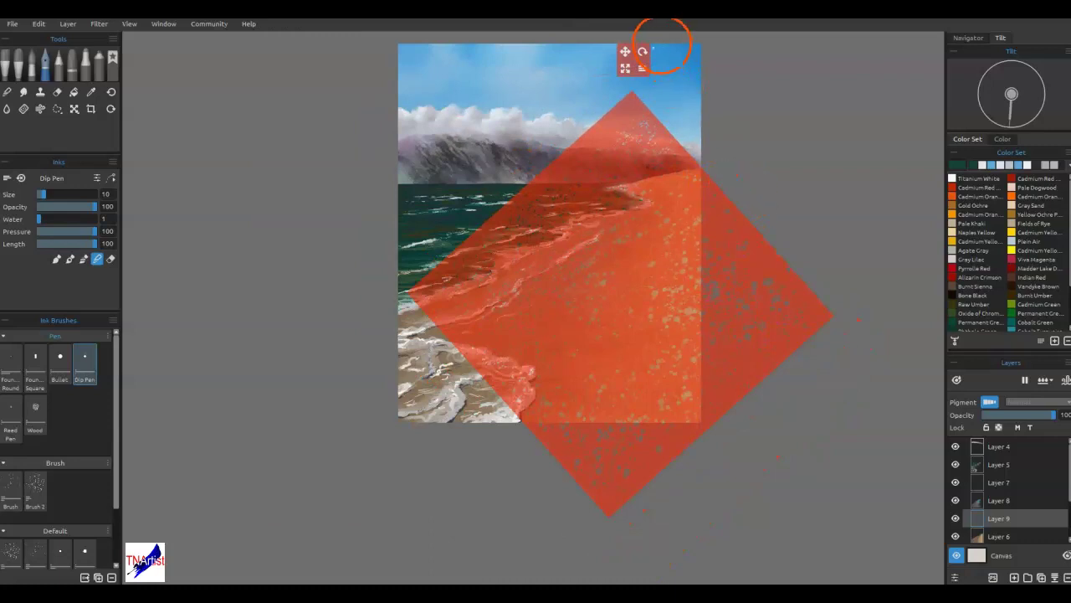
left_click_drag(625, 51, 815, 173)
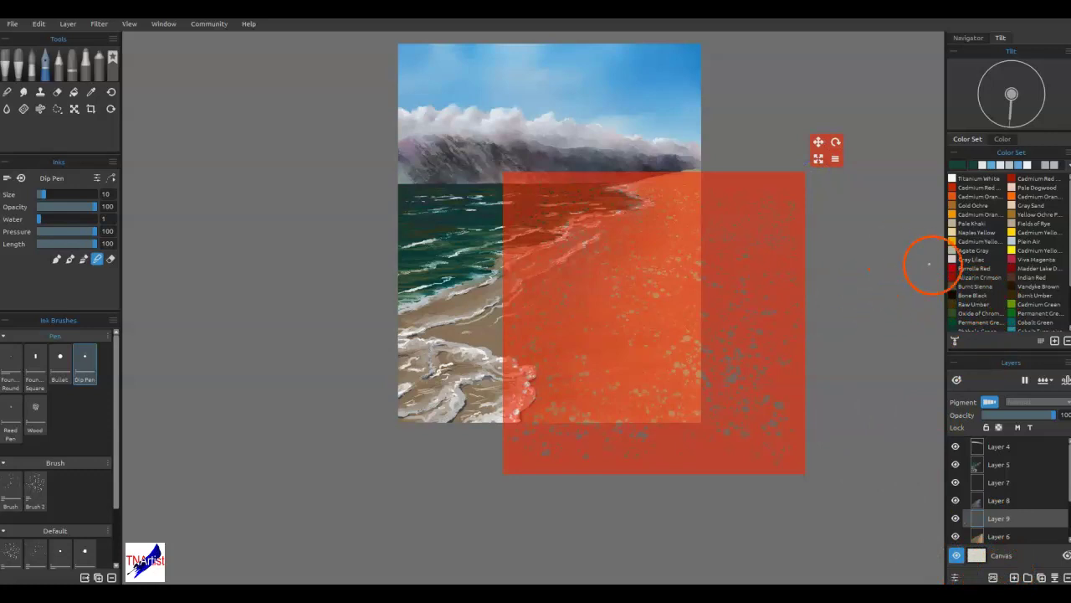
- Airbrush dark grey pebbles onto the sand through the stencil with the Spray brush at size 60
left_click(1057, 168)
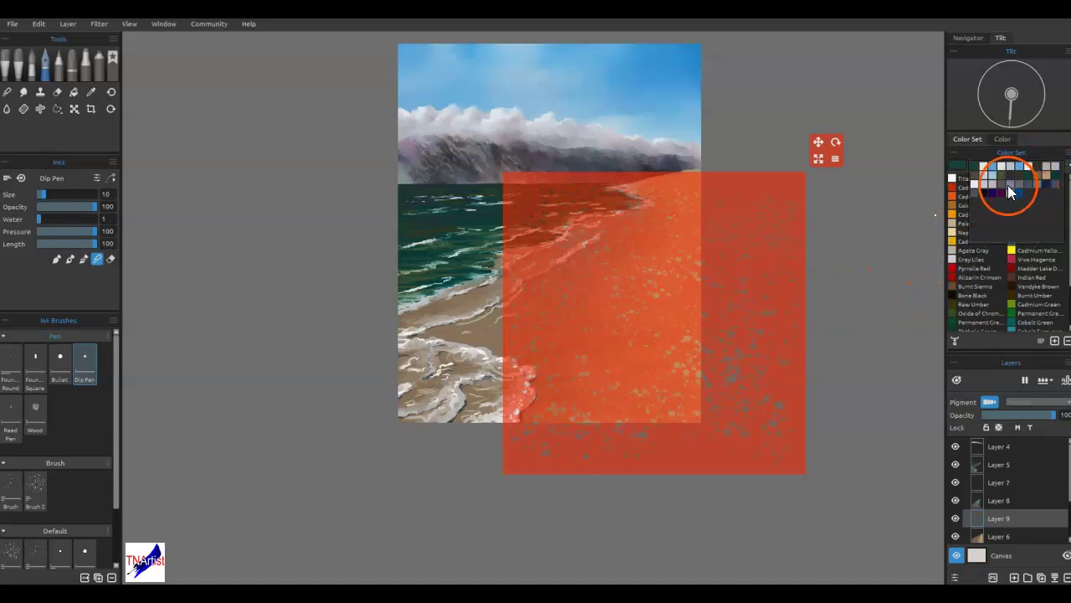
left_click(1006, 186)
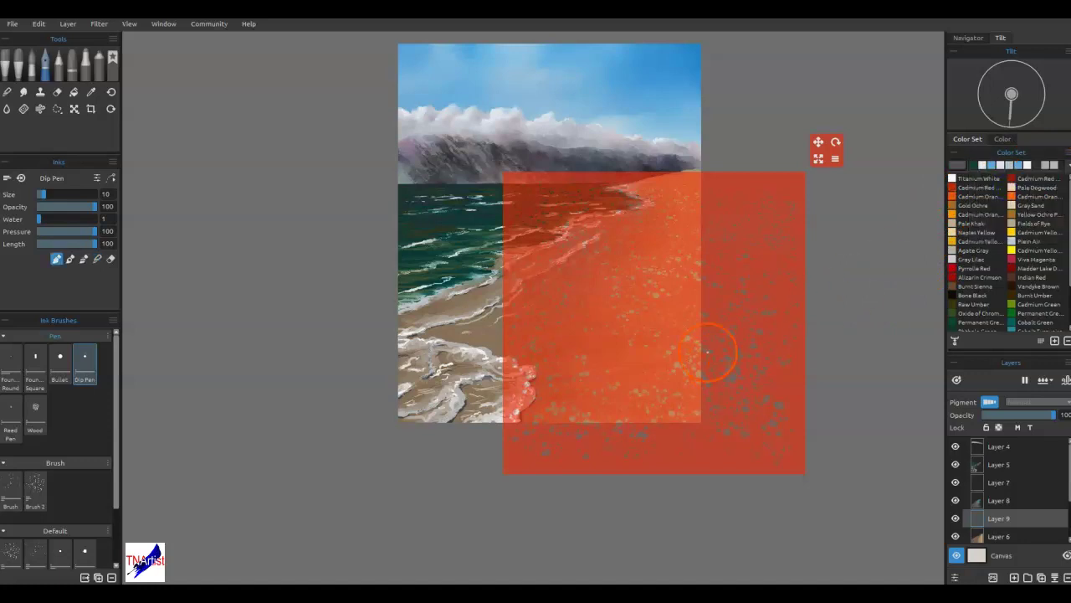
left_click(99, 58)
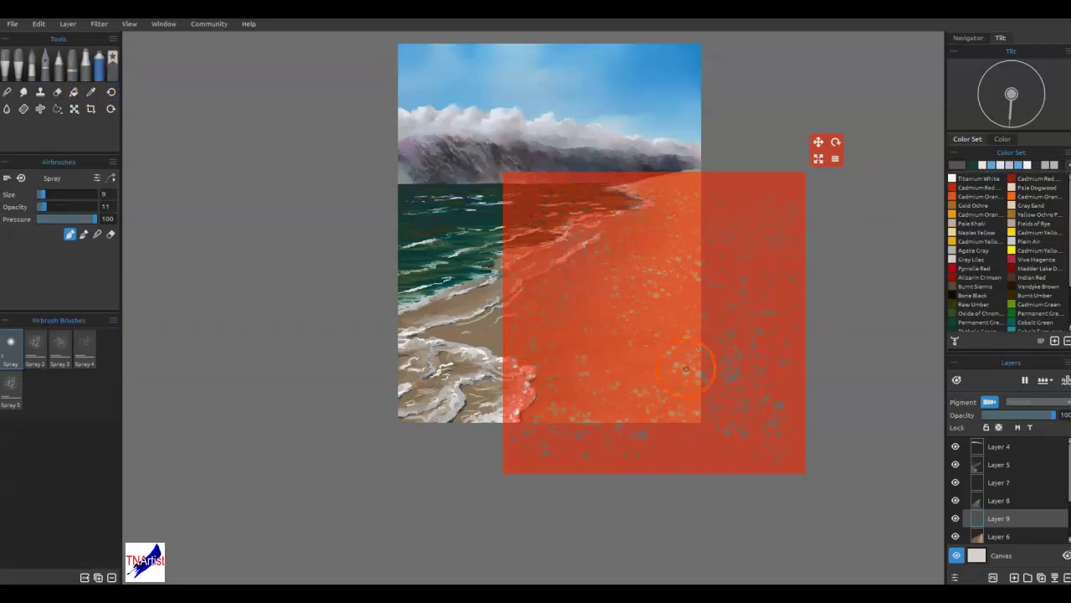
key("bracketright")
key("bracketright")
key("bracketright")
key("bracketright")
key("bracketright")
mouse_move(695, 365)
left_mouse_down()
mouse_move(669, 399)
mouse_move(655, 261)
left_mouse_up()
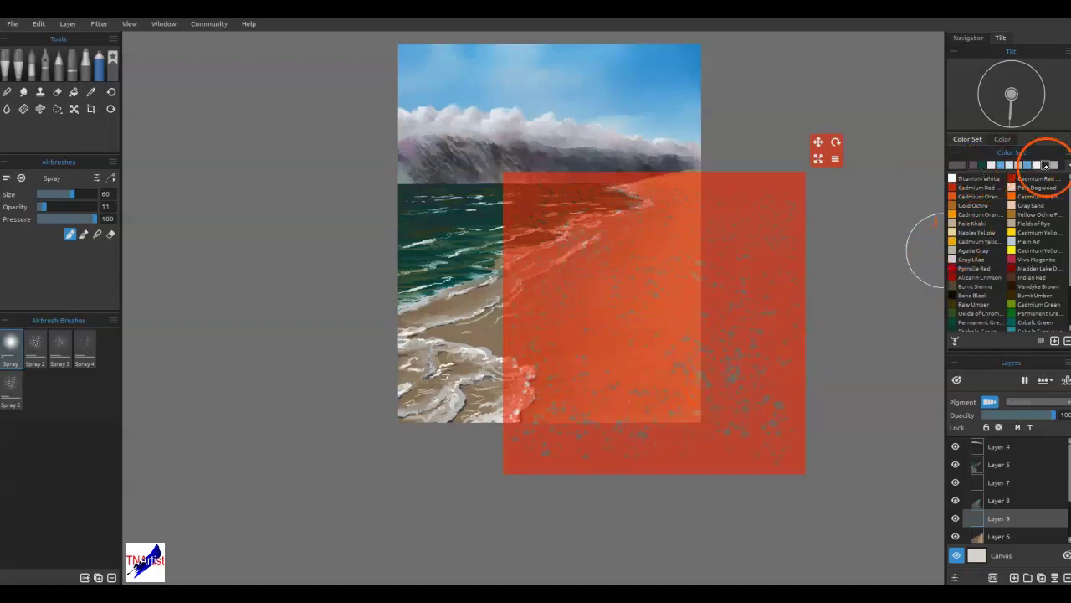
- Spray more pebbles through the stencil in brown, a sampled wet-sand colour and light tan
left_click(1068, 166)
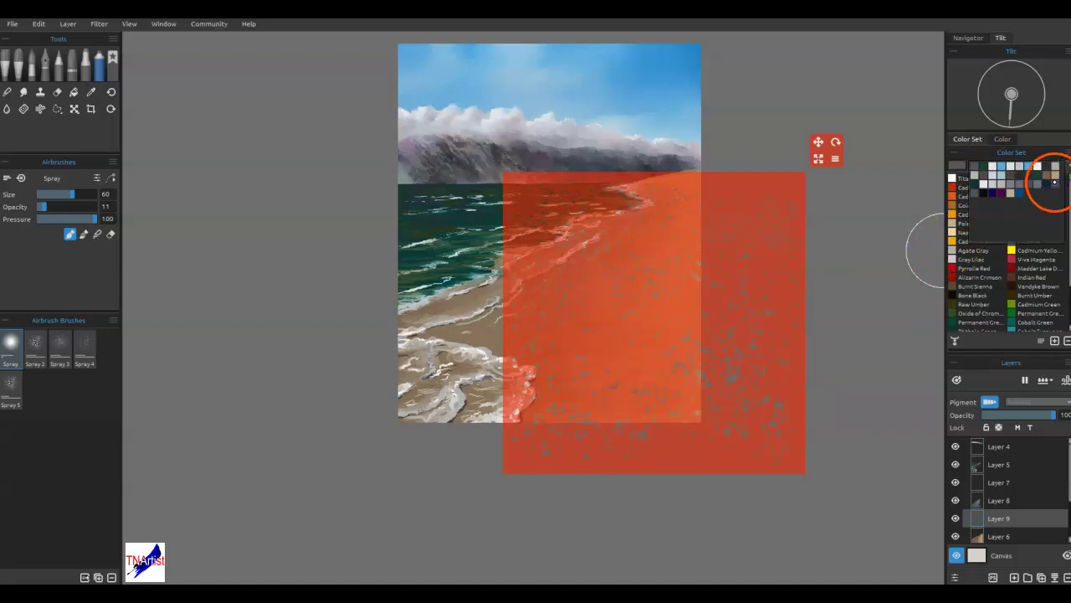
left_click(1047, 176)
mouse_move(613, 342)
left_mouse_down()
mouse_move(679, 299)
mouse_move(693, 220)
mouse_move(692, 244)
left_mouse_up()
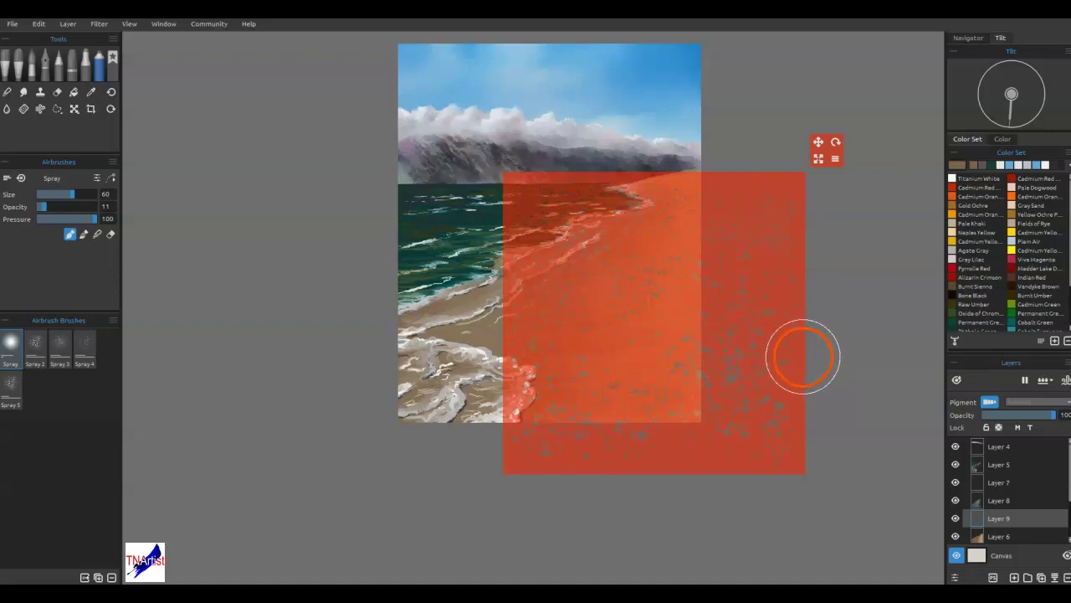
left_click(492, 340, "alt")
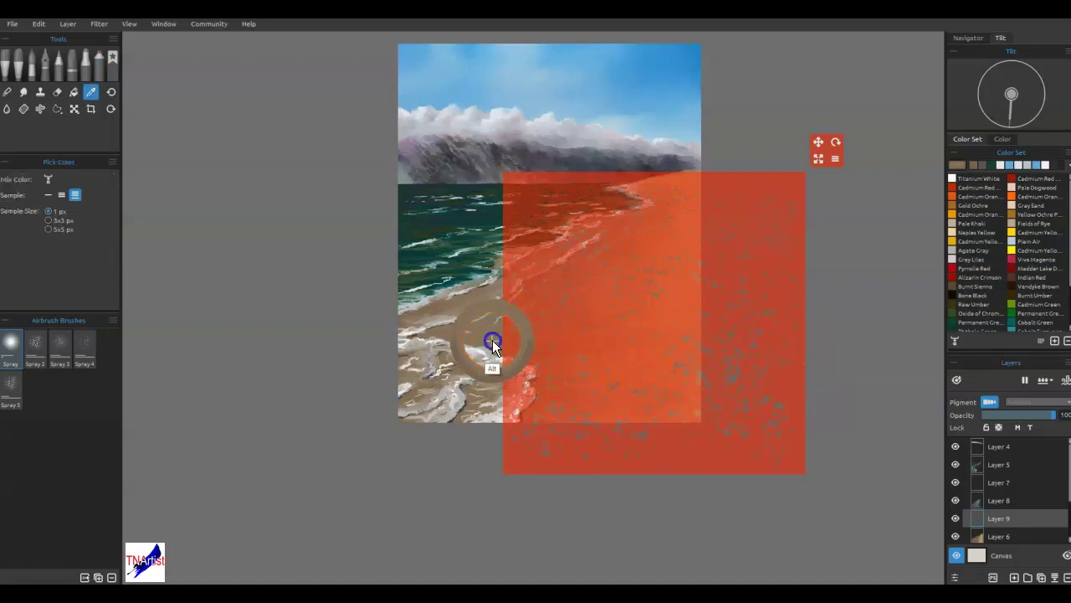
mouse_move(604, 426)
left_mouse_down()
mouse_move(729, 400)
mouse_move(719, 386)
mouse_move(634, 450)
mouse_move(578, 418)
mouse_move(553, 430)
mouse_move(596, 390)
mouse_move(739, 376)
left_mouse_up()
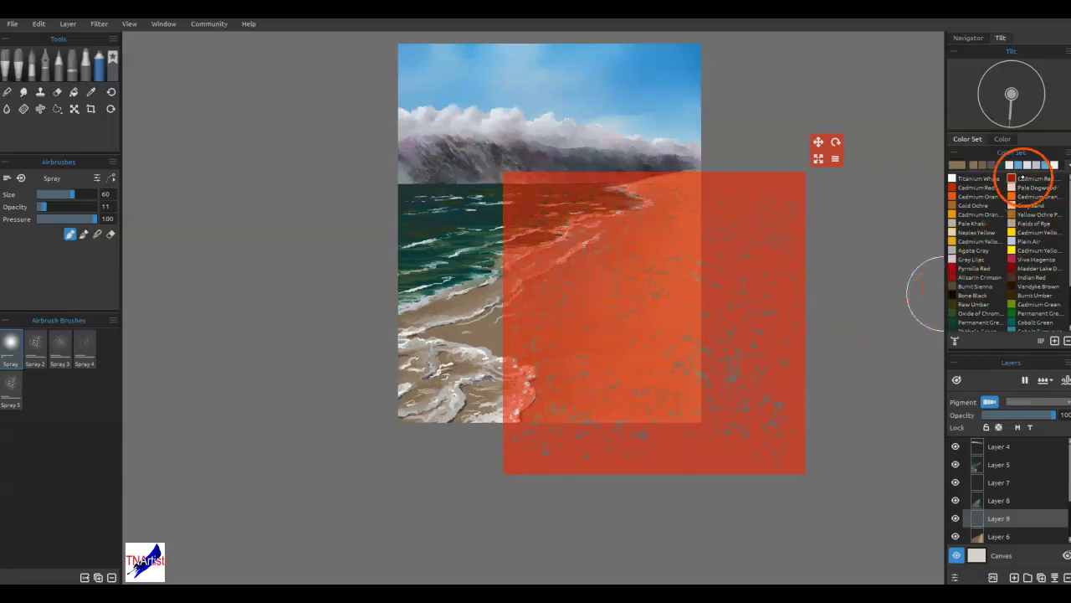
left_click(1066, 165)
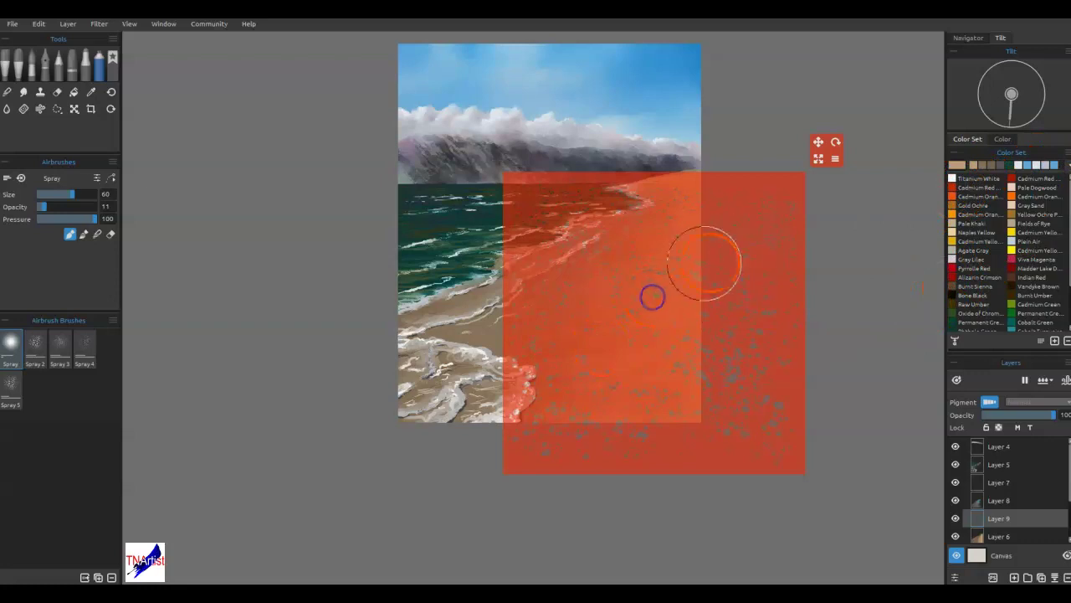
- Blend the stencilled pebbles with the Knife Smooth 2 express oil brush at size 25 and hide the stencil
left_click(32, 69)
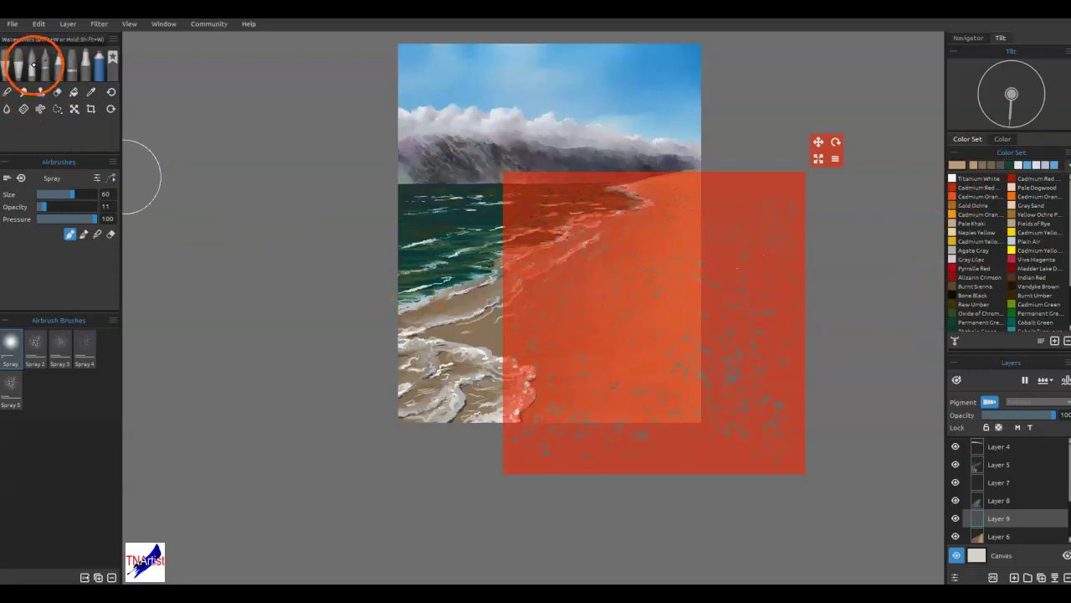
left_click(27, 369)
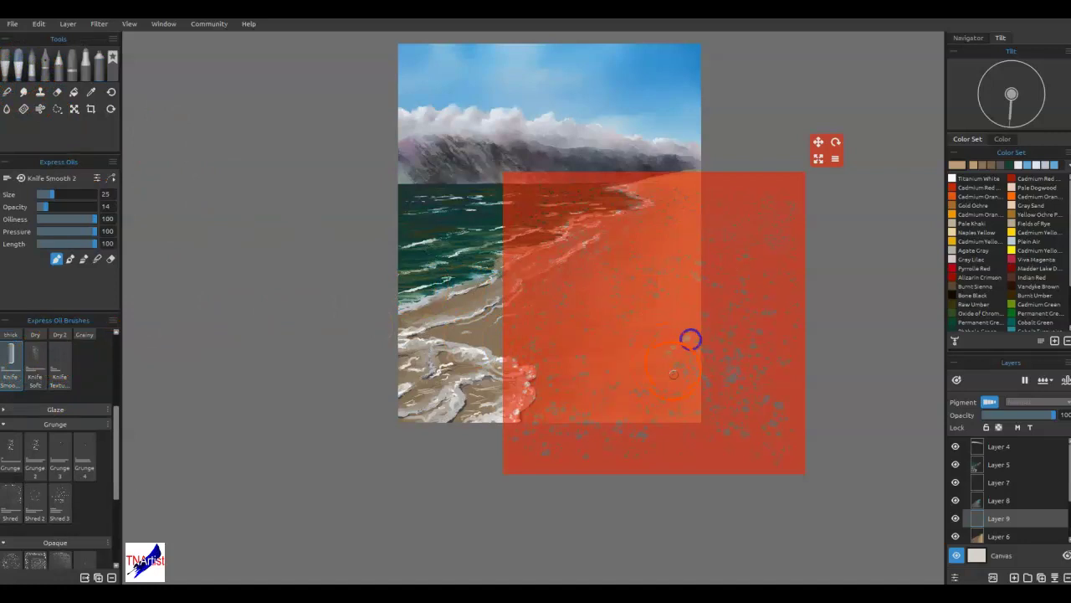
key("n")
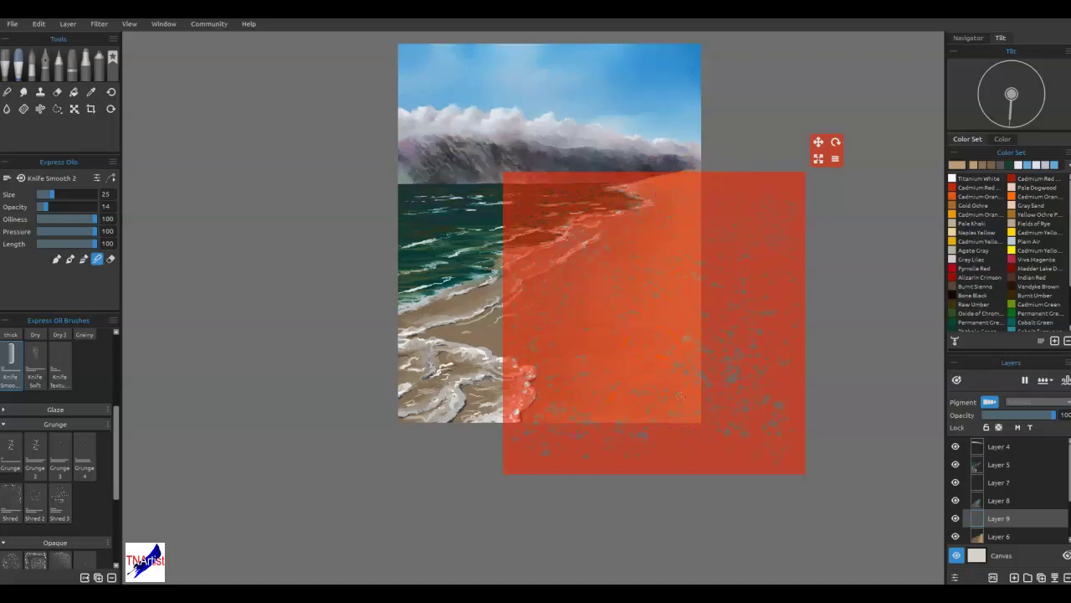
key("s")
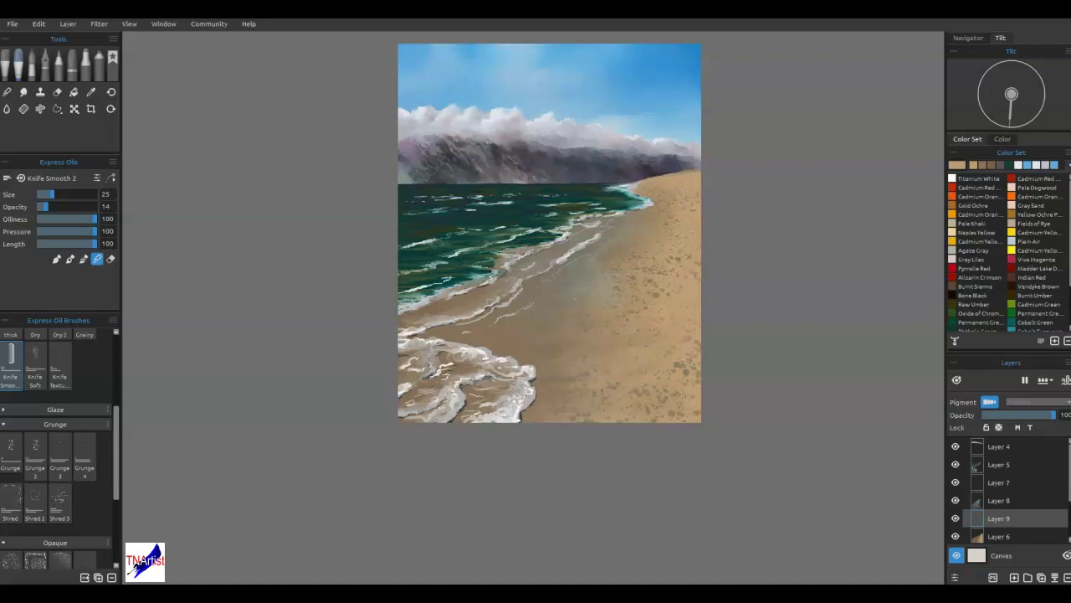
- Soften the pebbles across the sand by blending with Knife Smooth 2 at size 14
key("ctrl+0")
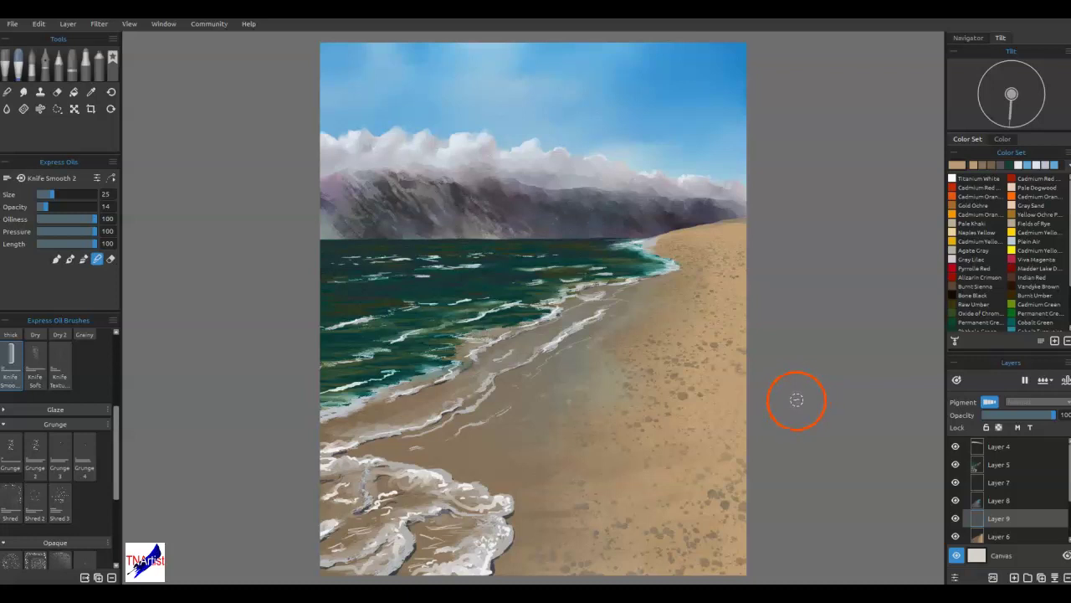
left_click_drag(739, 562, 767, 555)
key("bracketleft")
left_click(686, 369)
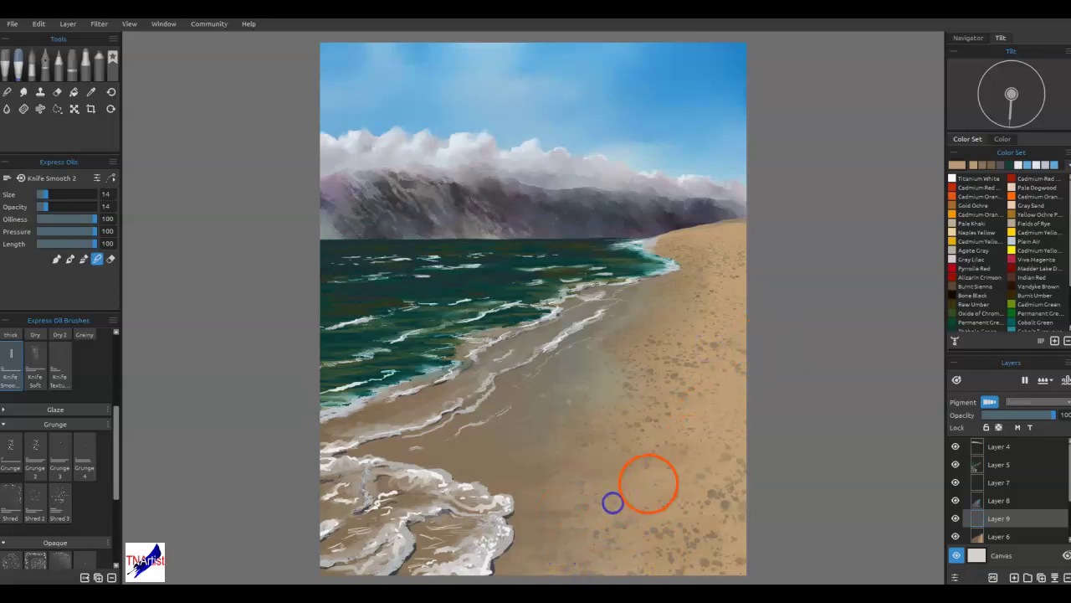
- Erase some of the pebbles in the middle of the foreground sand on Layer 9
key("e")
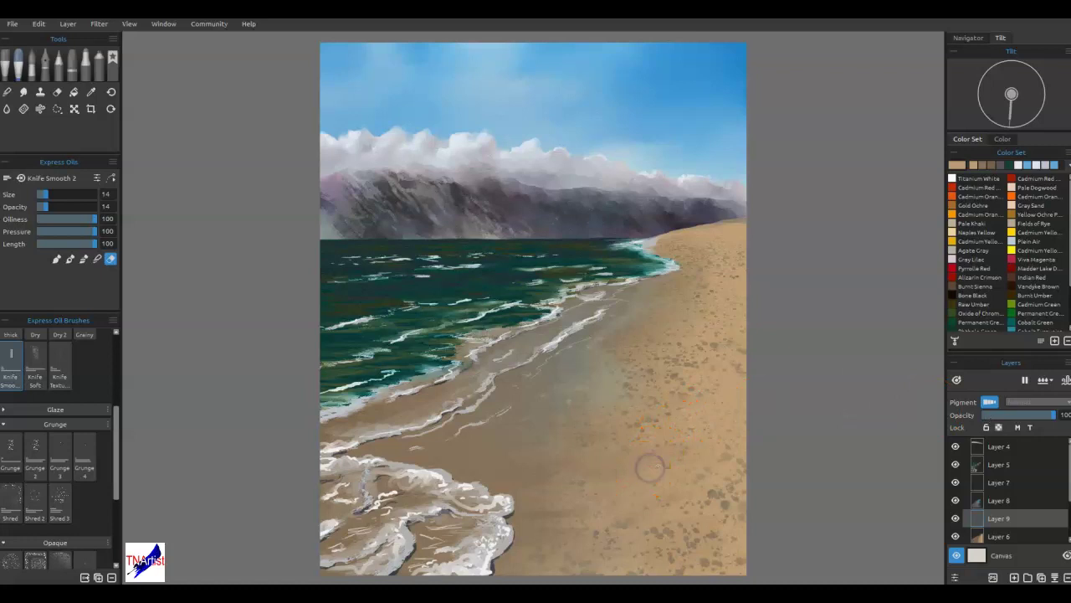
left_click_drag(661, 472, 587, 502)
left_click(1048, 555)
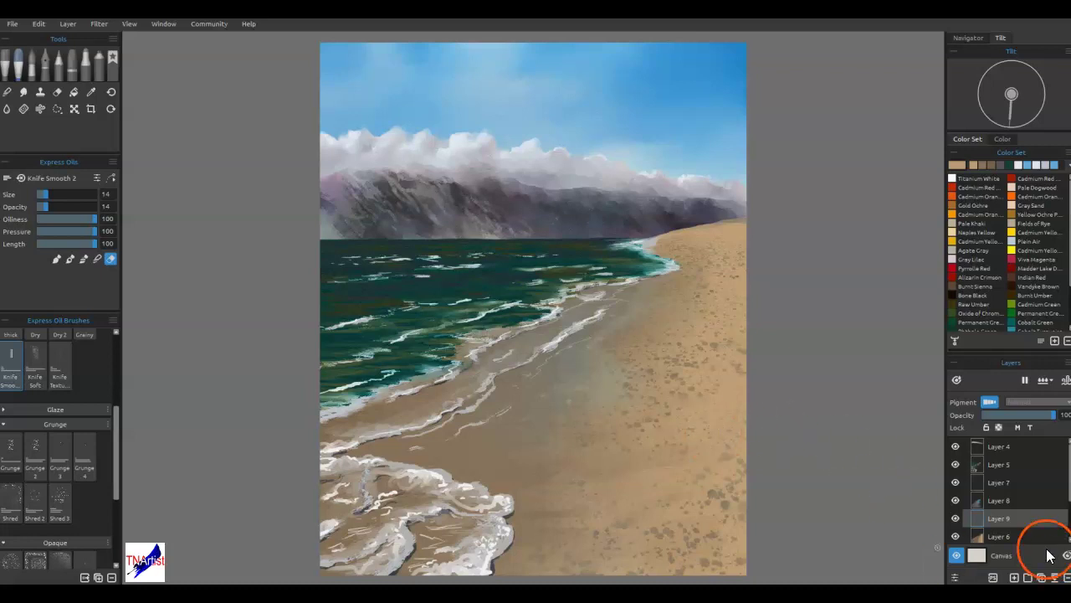
- Select the pebbles from Layer 9's contents, raise the brush opacity to 65 and mix a pale greyish beige
left_click(977, 520, "ctrl")
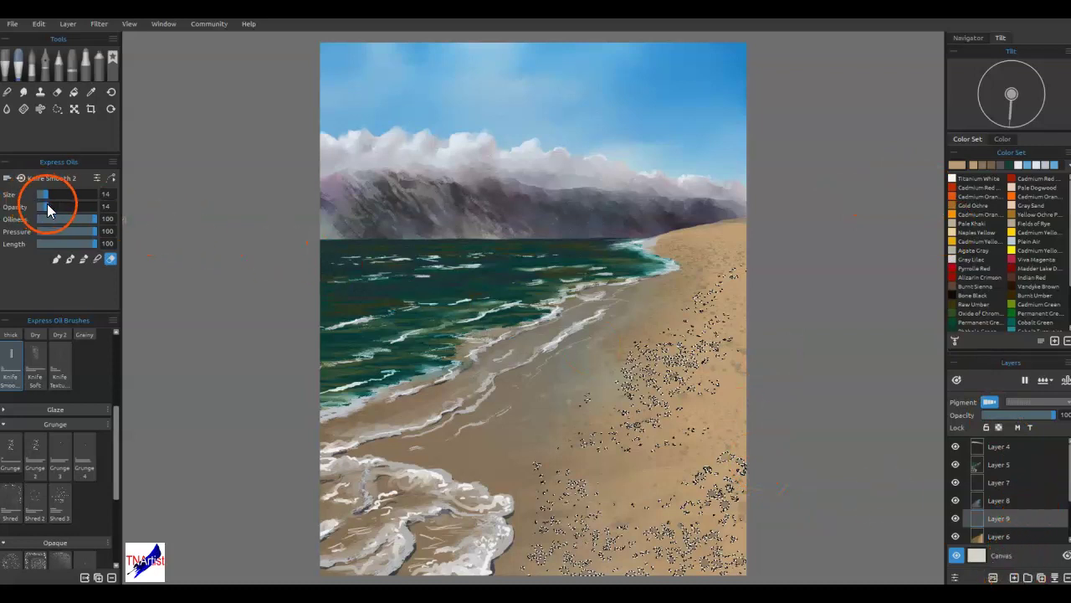
left_click_drag(57, 205, 66, 206)
double_click(955, 165)
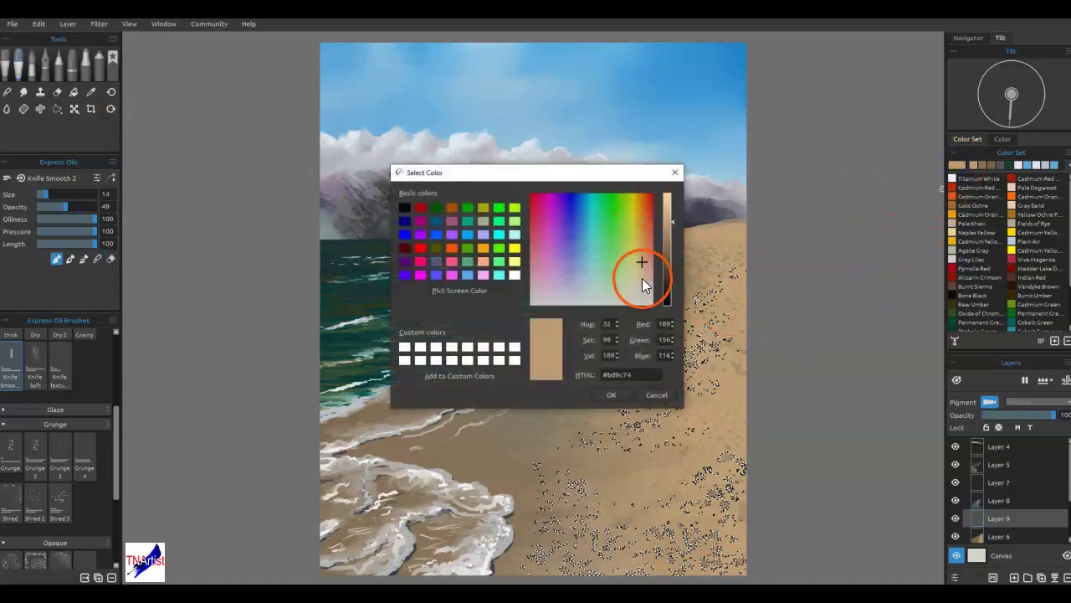
left_click_drag(642, 280, 642, 286)
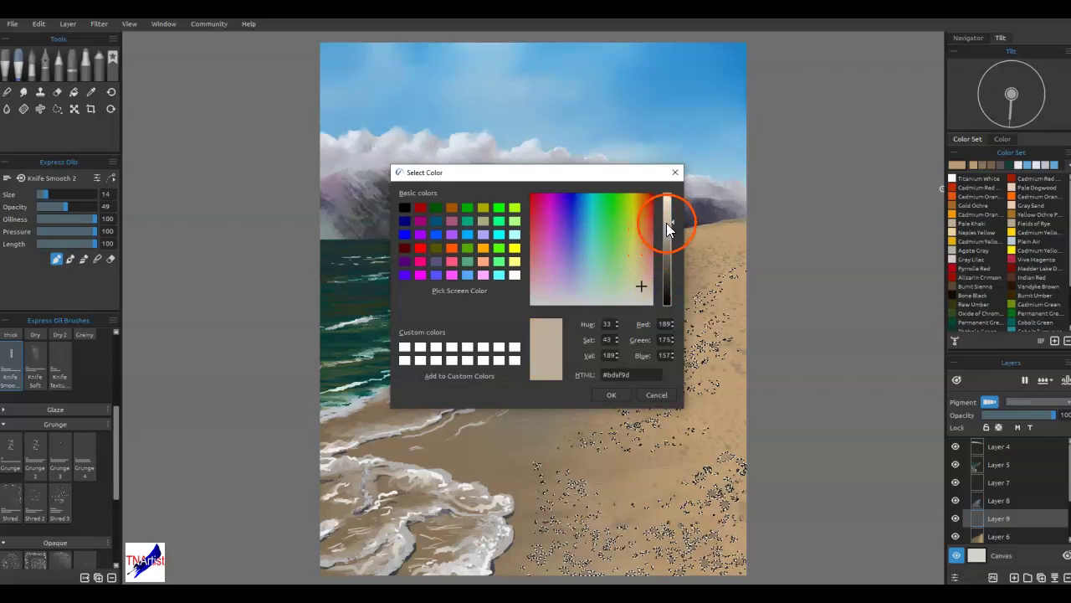
left_click(613, 395)
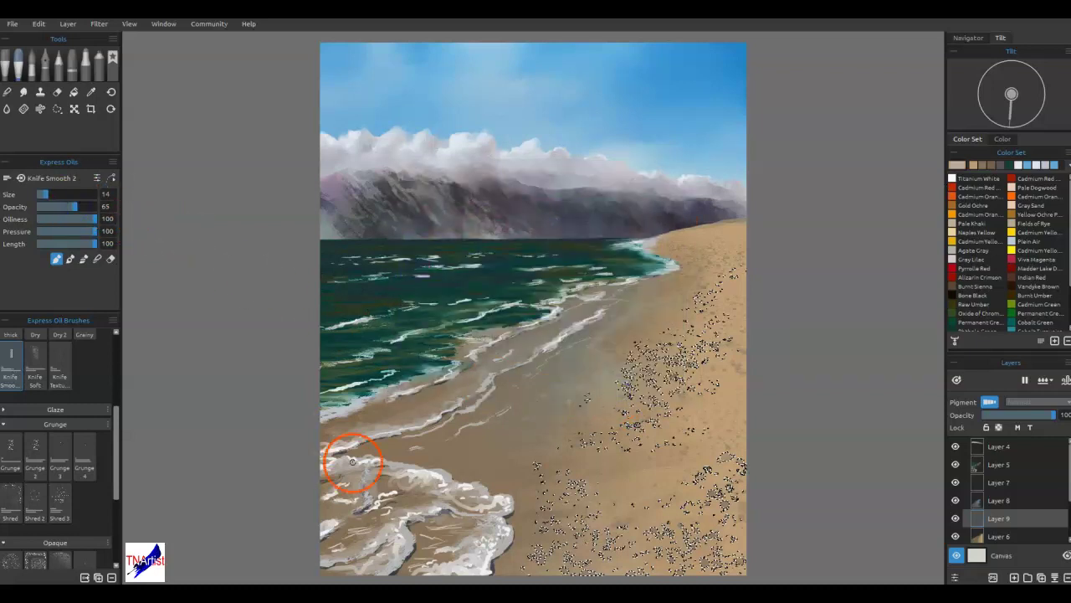
- Paint pale highlights on the selected pebbles in the foreground and middle of the beach with Knife Smooth 2
left_click_drag(658, 531, 658, 553)
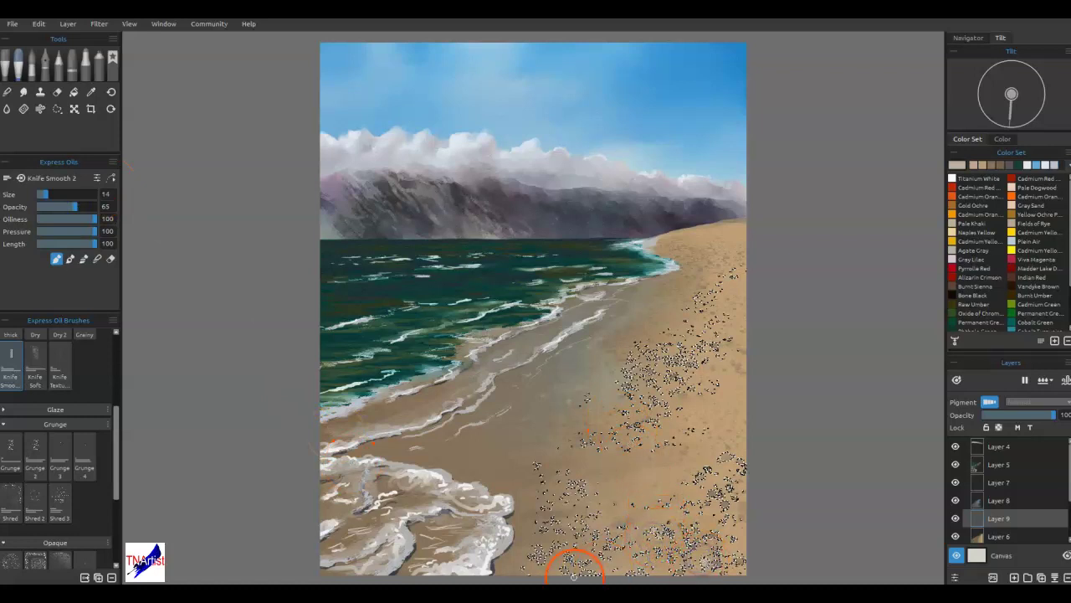
left_click_drag(575, 502, 579, 498)
left_click_drag(581, 485, 636, 457)
mouse_move(600, 446)
left_mouse_down()
mouse_move(634, 434)
mouse_move(632, 447)
left_mouse_up()
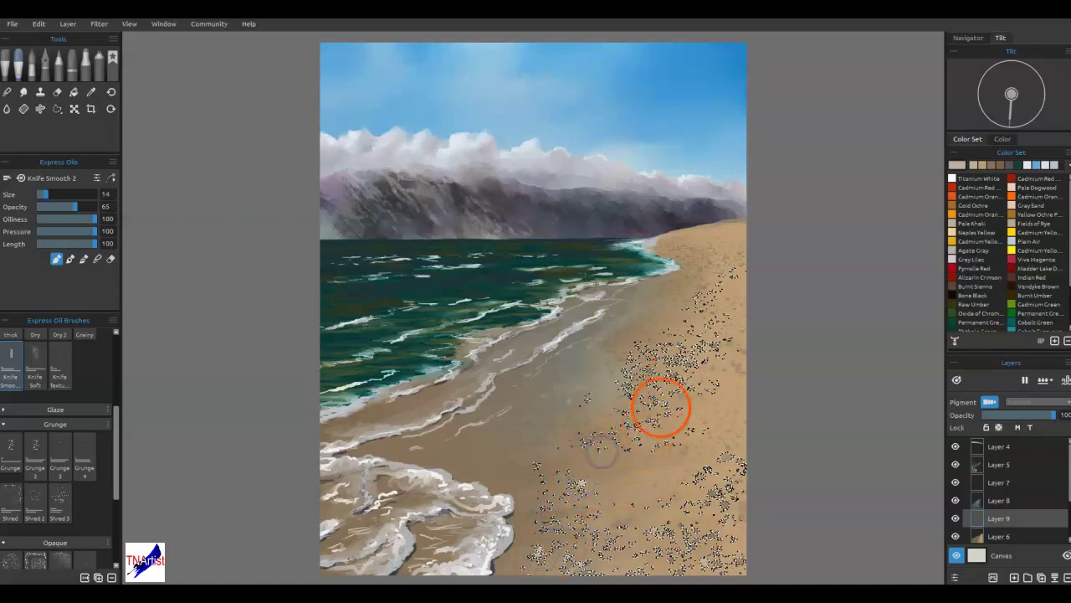
left_click_drag(692, 480, 747, 454)
left_click_drag(633, 393, 648, 376)
- Dab over the selected pebbles with the Oily Round brush at size 8, raising its oiliness to 98
left_click(13, 65)
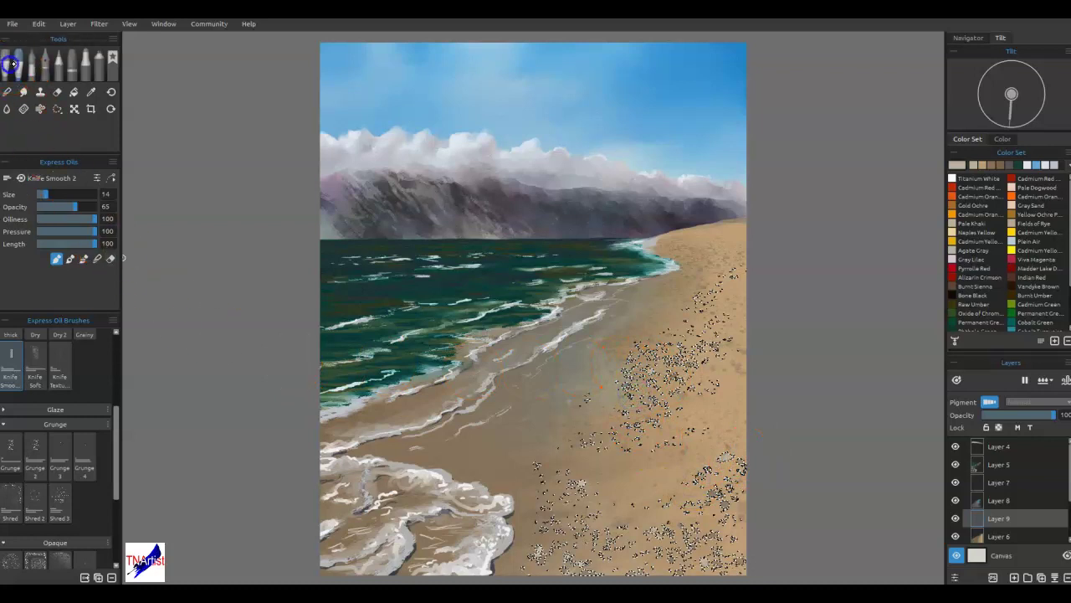
left_click(77, 428)
left_click(59, 425)
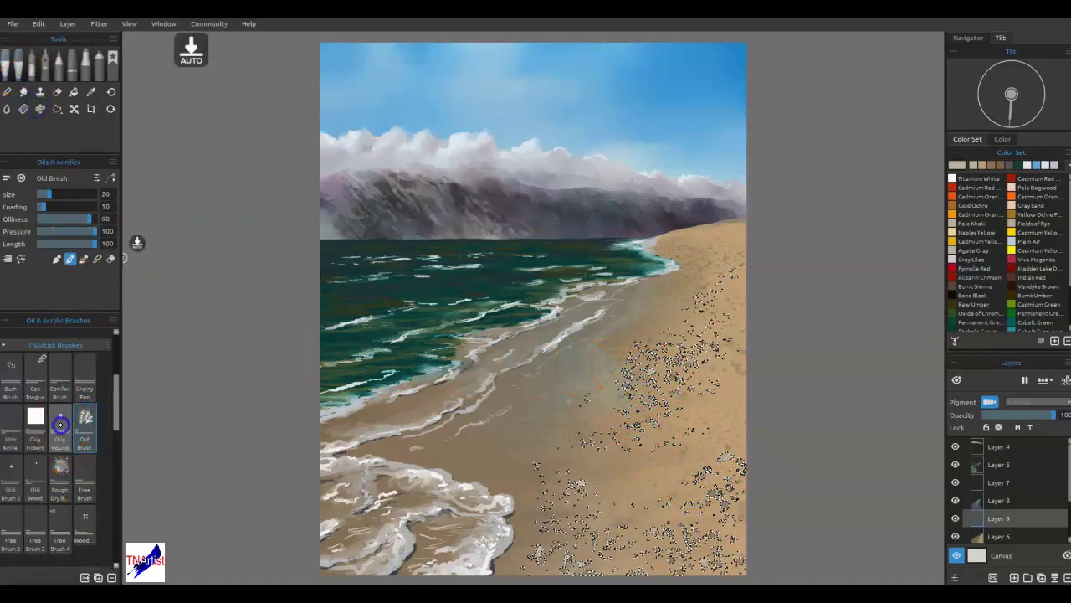
mouse_move(710, 505)
left_mouse_down()
mouse_move(717, 513)
mouse_move(732, 491)
mouse_move(732, 505)
left_mouse_up()
left_click(628, 468)
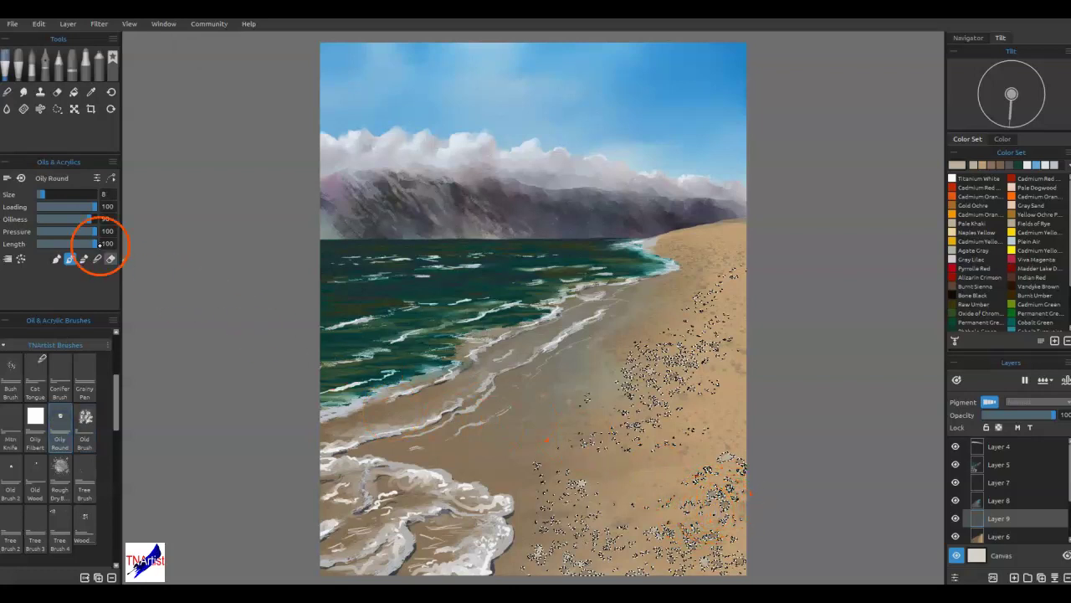
left_click(89, 219)
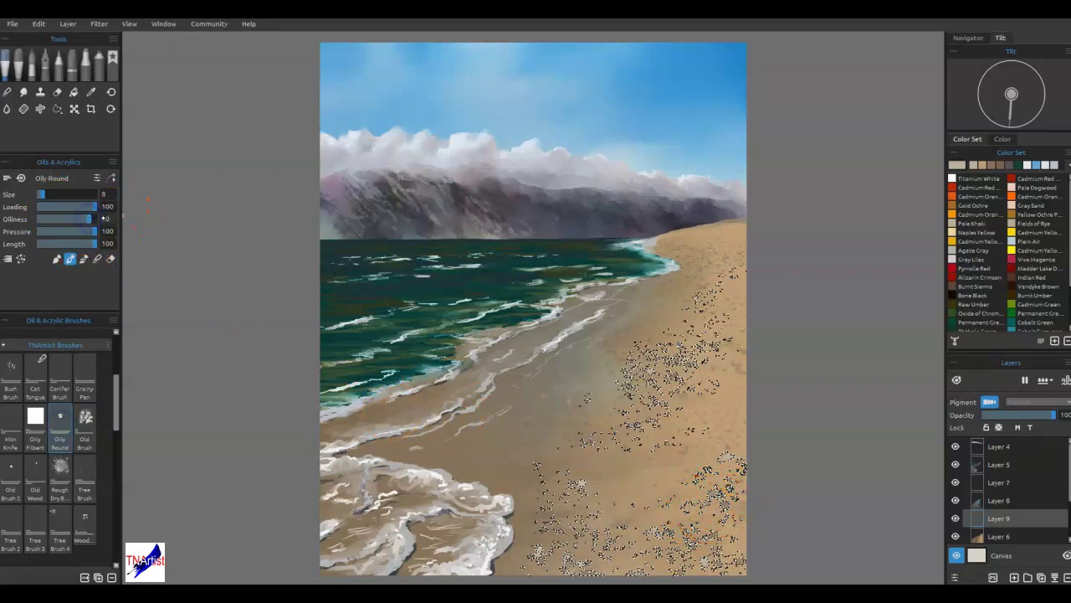
left_click_drag(726, 463, 722, 468)
left_click(639, 407)
left_click(675, 374)
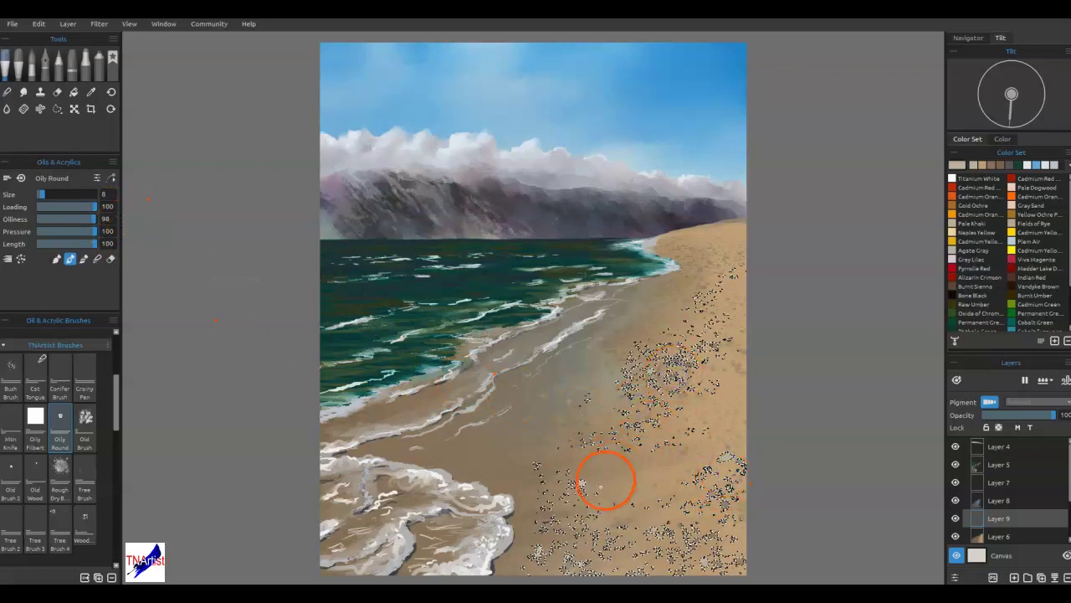
- Enlarge Oily Round to size 30, dab it across the selected foreground and mid-beach pebbles, and clear the selection
key("]")
left_click(638, 436)
left_click(625, 385)
left_click(597, 454)
left_click(704, 548)
left_click(670, 543)
left_click(699, 543)
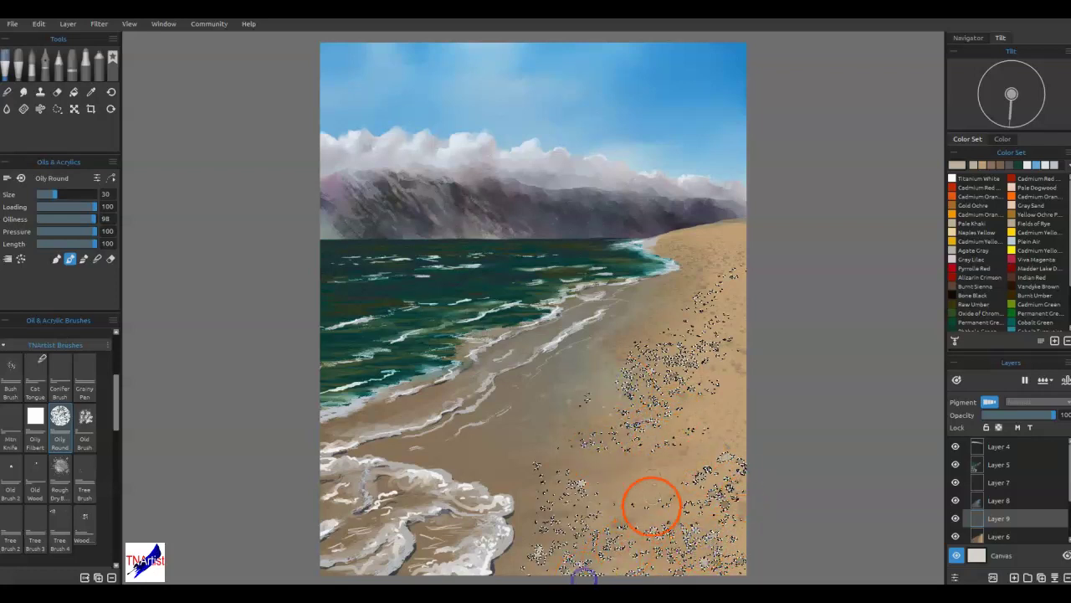
left_click(675, 360)
left_click(706, 298)
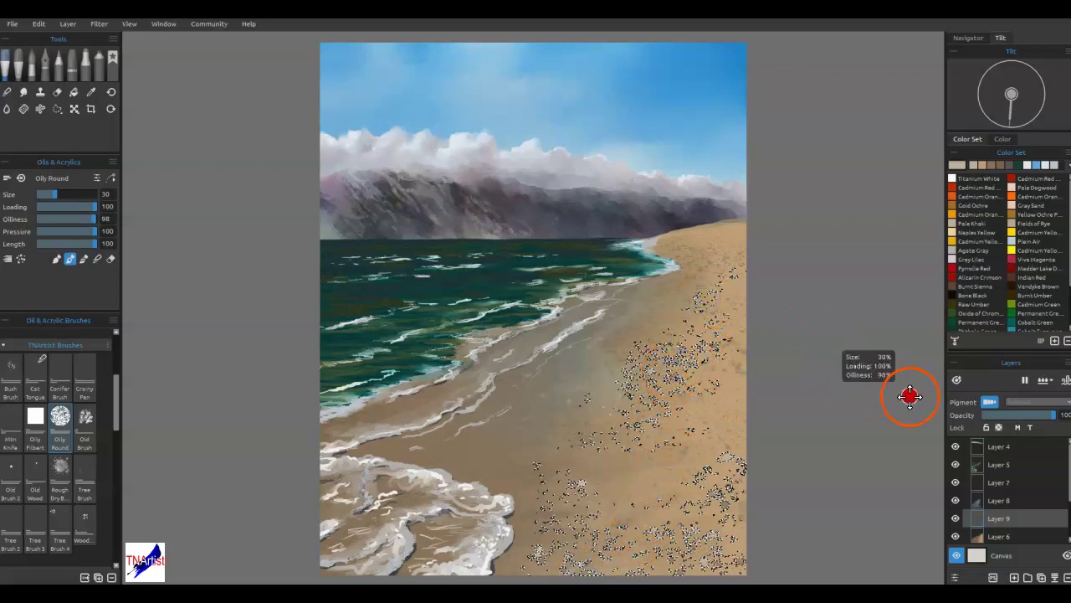
key("ctrl+d")
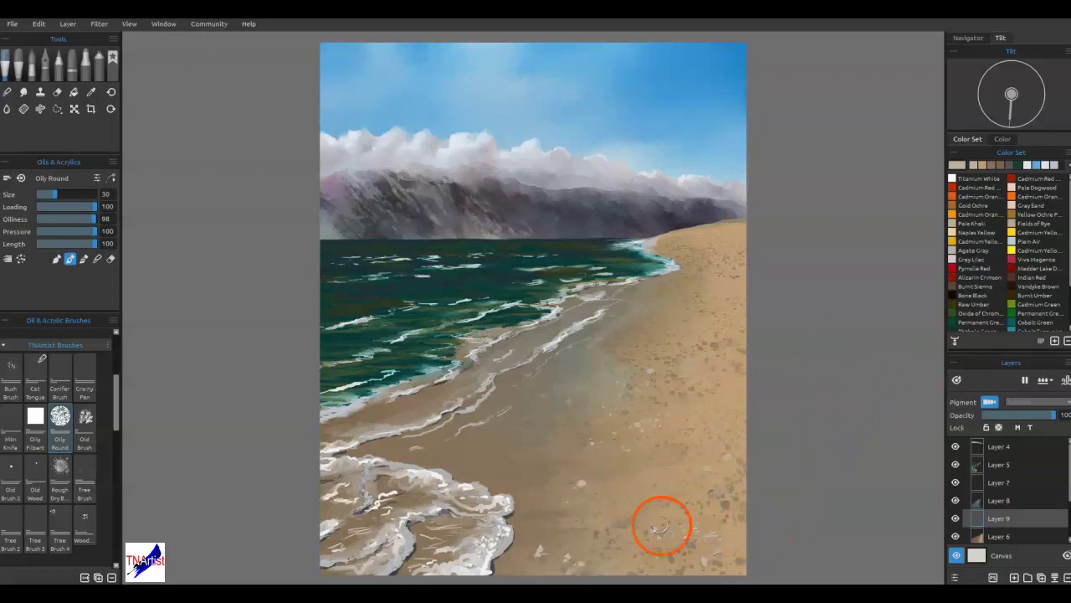
- Soften the highlighted pebbles in the foreground and middle of the beach by blending with Knife Smooth 2
left_click(29, 65)
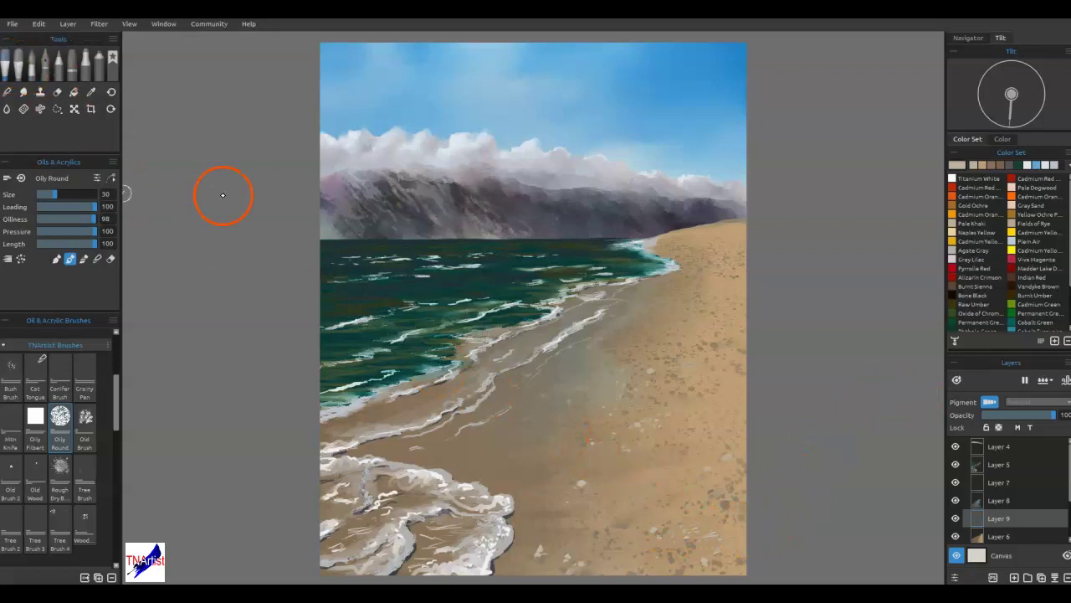
key("n")
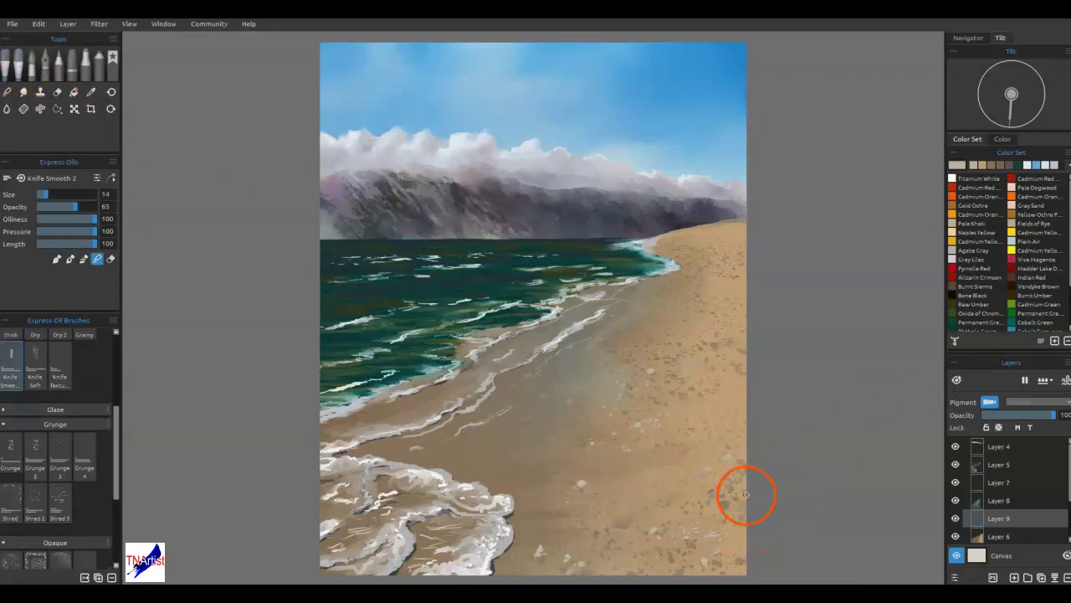
left_click_drag(709, 540, 708, 539)
mouse_move(581, 486)
left_mouse_down()
mouse_move(615, 499)
mouse_move(590, 548)
mouse_move(579, 531)
mouse_move(551, 556)
left_mouse_up()
left_click(663, 421)
mouse_move(662, 421)
left_mouse_down()
mouse_move(650, 376)
mouse_move(627, 407)
mouse_move(621, 448)
mouse_move(601, 458)
left_mouse_up()
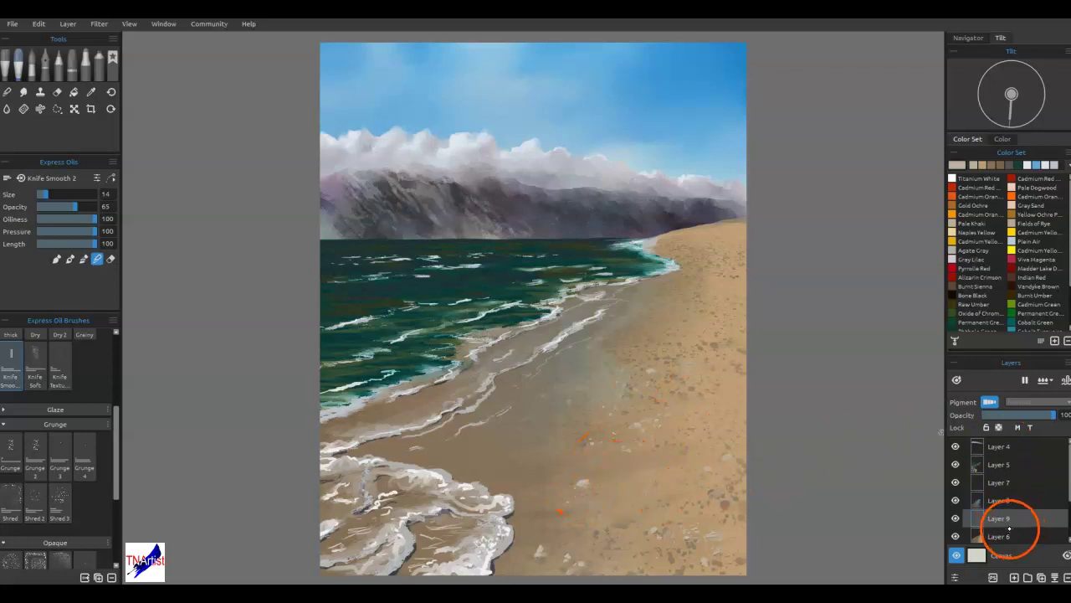
- On Layer 6, sample a greyish brown from the foreground sand and paint beneath the pebbles near the canvas's lower edge
left_click(1016, 536)
scroll(993, 471, "down", 1)
key("alt")
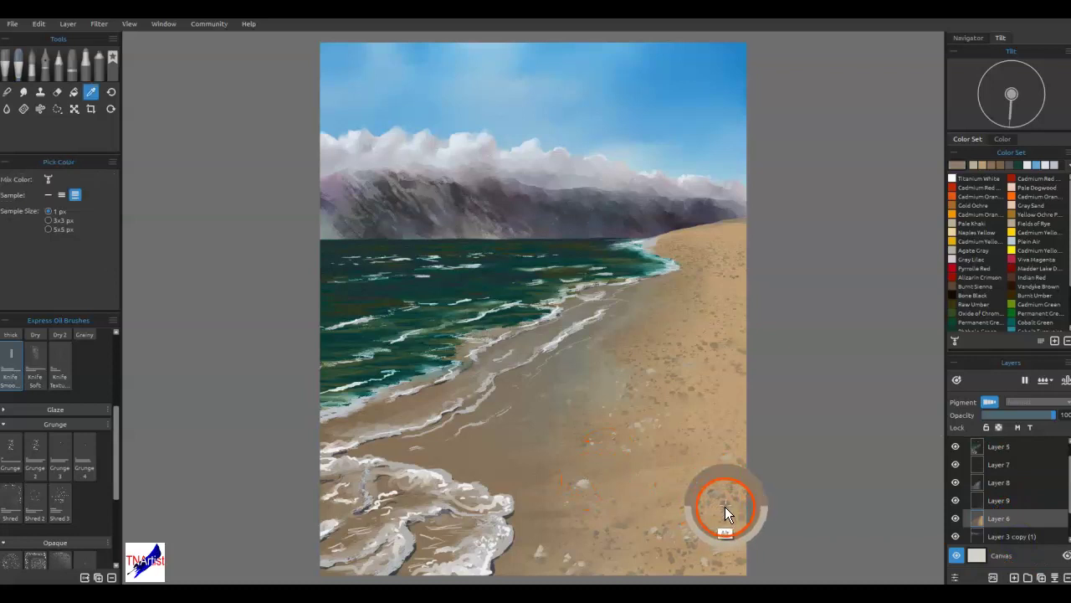
left_click(725, 507)
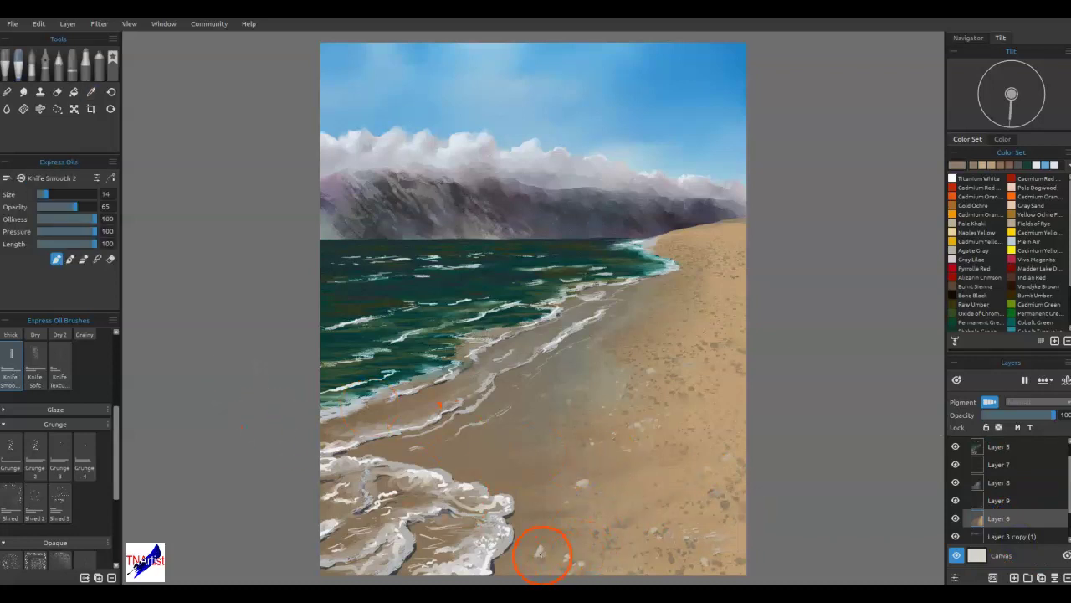
left_click_drag(564, 543, 591, 570)
- Darken the paint colour to a deep brown and paint shadows beside the larger pebbles on Layer 6
left_click(958, 166)
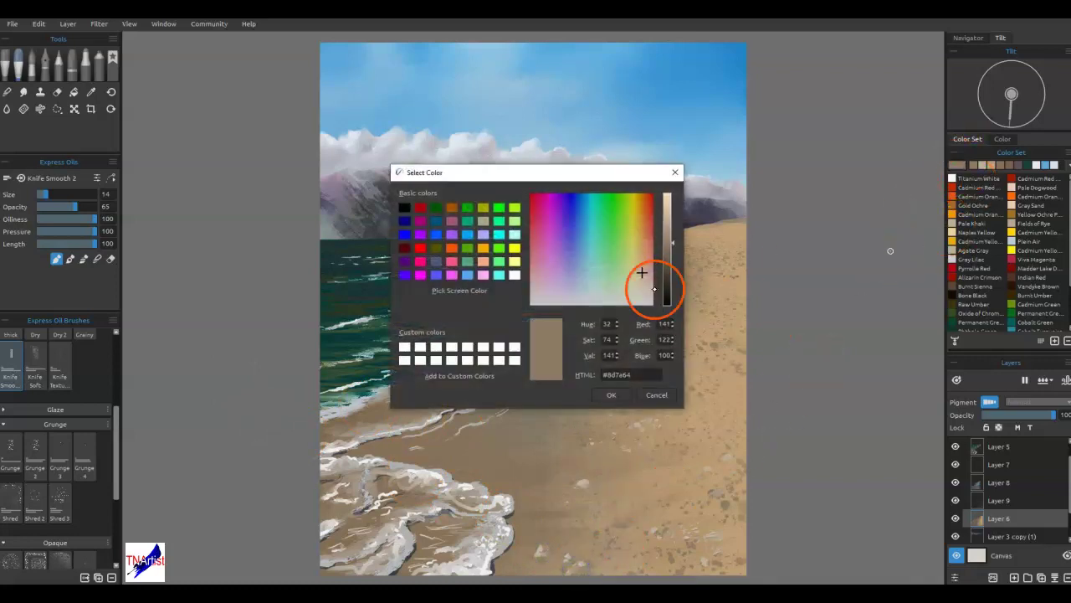
left_click(667, 271)
left_click(612, 395)
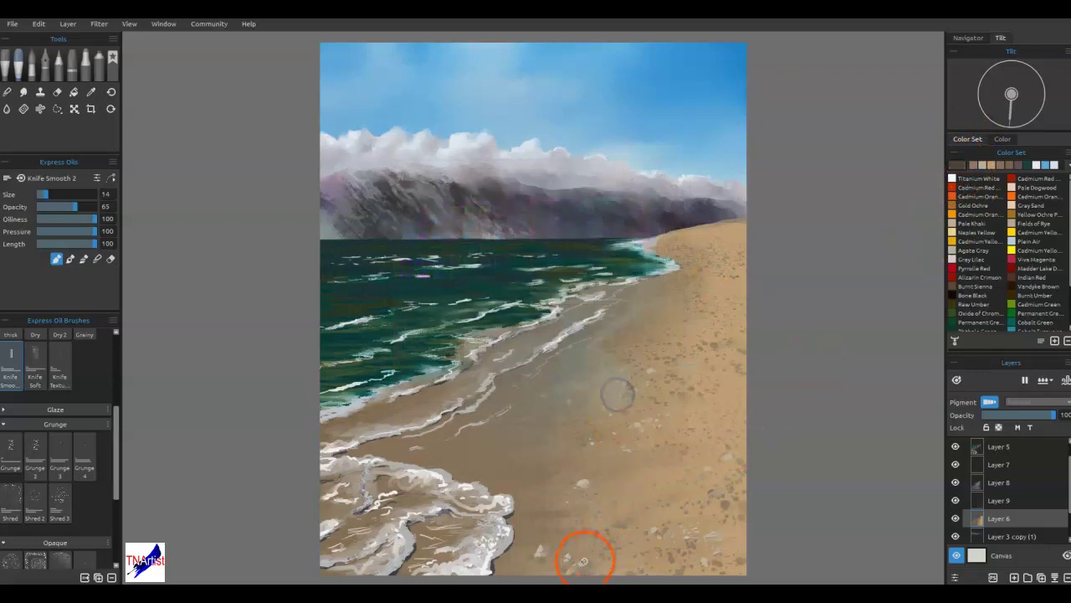
left_click_drag(569, 558, 573, 555)
left_click_drag(579, 488, 586, 484)
mouse_move(648, 431)
left_mouse_down()
mouse_move(670, 426)
mouse_move(711, 382)
mouse_move(705, 372)
left_mouse_up()
- Lower the brush opacity to 14 and paint faint shadows around the mid-beach and foreground pebbles
left_click_drag(82, 208, 46, 207)
left_click_drag(645, 375, 651, 370)
left_click_drag(581, 487, 583, 486)
left_click(544, 552)
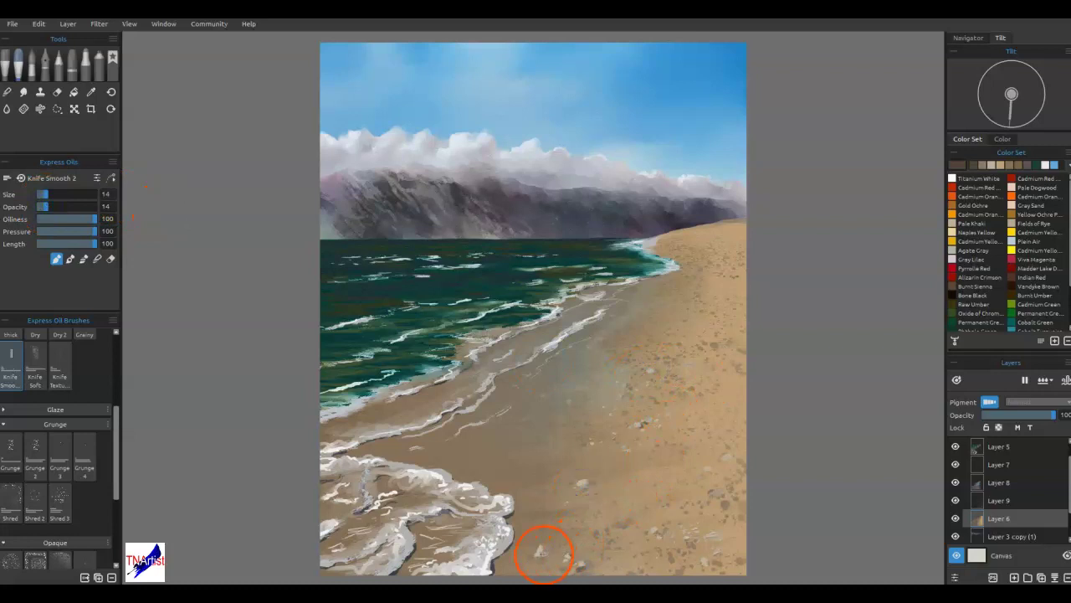
left_click(586, 565)
left_click_drag(596, 562, 578, 566)
left_click(631, 558)
left_click_drag(715, 561, 707, 561)
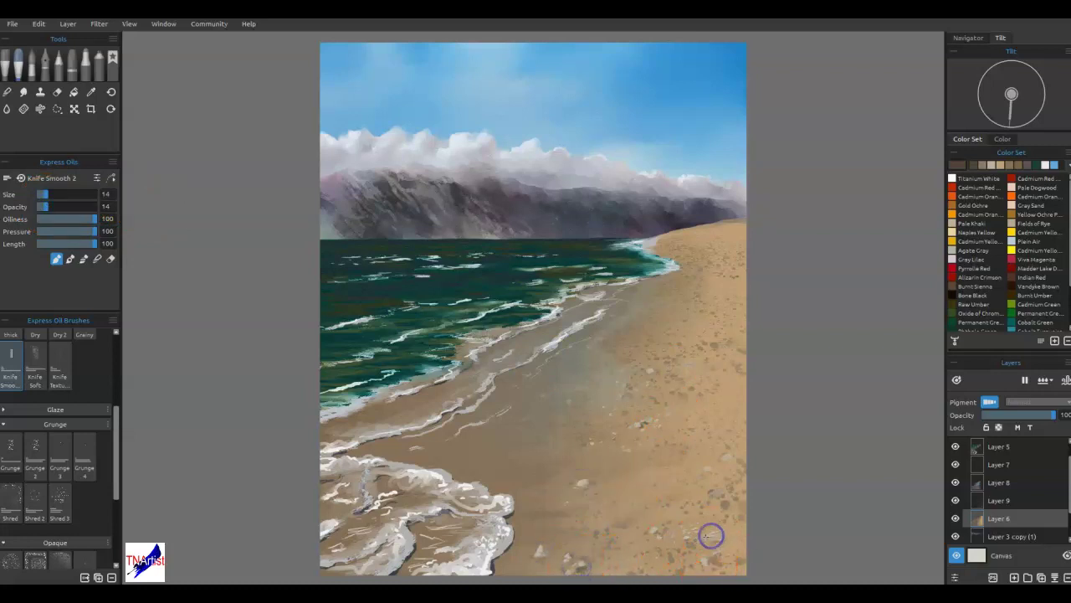
- Shade the wet sand beside the foam edge and through the middle of the beach with faint dark brown strokes
mouse_move(775, 464)
left_mouse_down()
mouse_move(704, 476)
mouse_move(748, 465)
mouse_move(755, 373)
mouse_move(731, 294)
mouse_move(762, 308)
left_mouse_up()
left_click_drag(491, 563, 491, 570)
left_click_drag(511, 497, 512, 500)
mouse_move(684, 456)
left_mouse_down()
mouse_move(662, 544)
mouse_move(601, 506)
mouse_move(596, 477)
mouse_move(568, 511)
mouse_move(614, 497)
mouse_move(574, 491)
left_mouse_up()
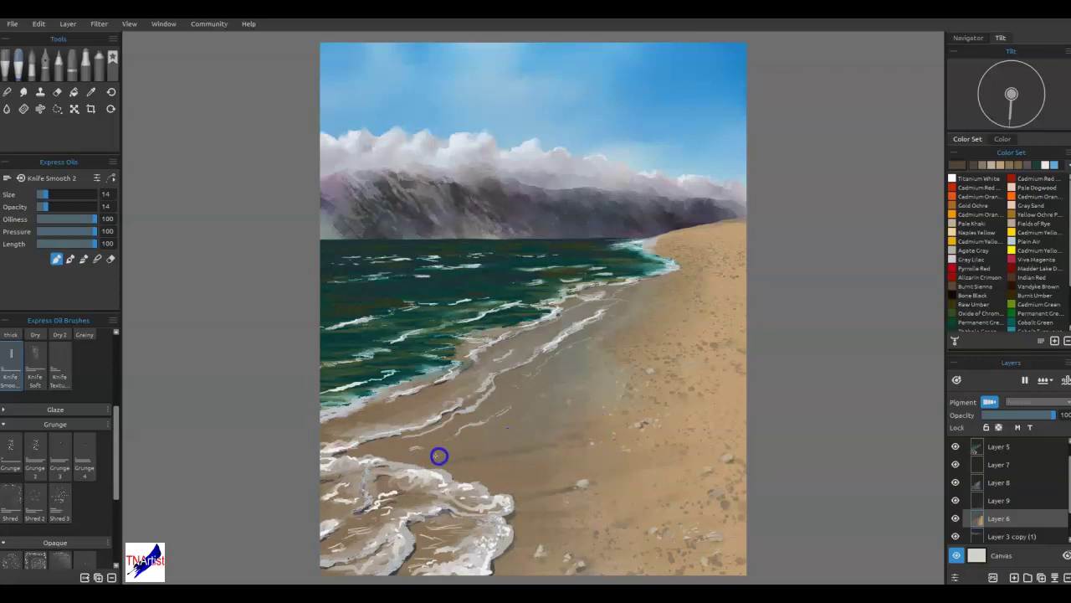
left_click_drag(603, 391, 627, 374)
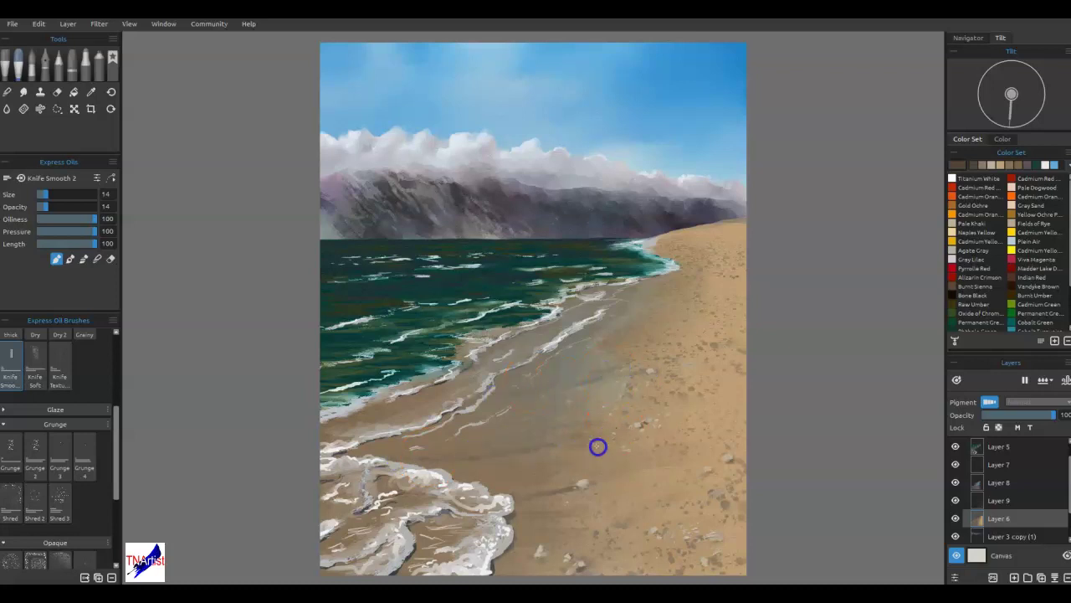
- Extend the brown shading over the wet sand between the foam and the pebbles, and blend it smooth
mouse_move(630, 458)
left_mouse_down()
mouse_move(590, 541)
mouse_move(505, 554)
mouse_move(556, 557)
mouse_move(583, 549)
mouse_move(589, 522)
mouse_move(507, 492)
left_mouse_up()
mouse_move(608, 475)
left_mouse_down()
mouse_move(466, 478)
mouse_move(629, 390)
mouse_move(559, 382)
left_mouse_up()
left_click_drag(679, 392, 632, 379)
key("b")
mouse_move(571, 446)
left_mouse_down()
mouse_move(608, 453)
mouse_move(598, 465)
mouse_move(626, 465)
left_mouse_up()
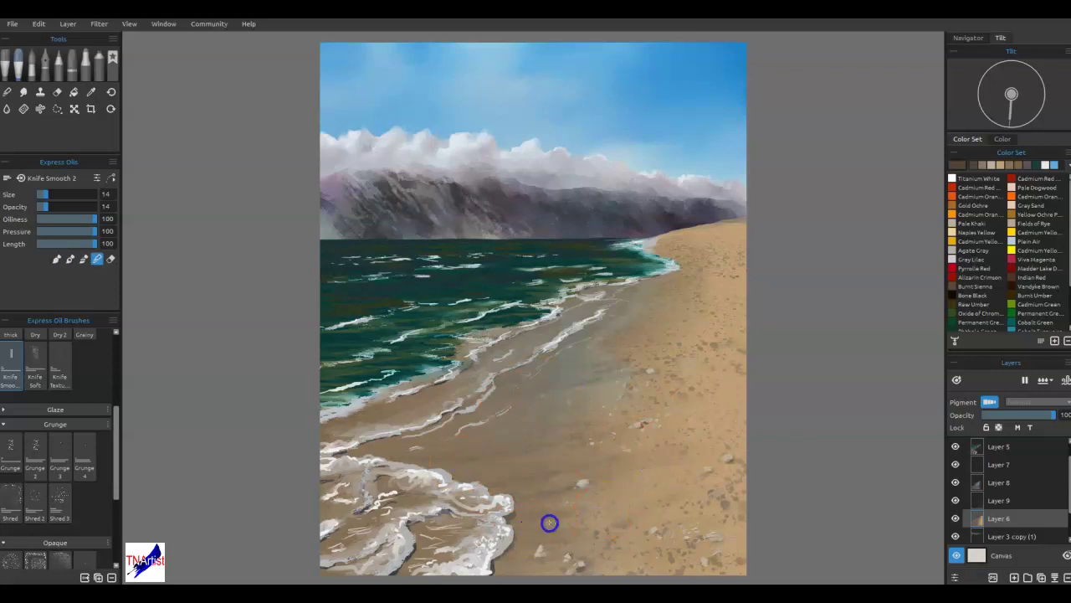
- Choose a dark umber and deepen the wet sand along the foam and up the shoreline on Layer 6
left_click(997, 303)
left_click(1013, 296)
mouse_move(574, 497)
left_mouse_down()
mouse_move(510, 511)
mouse_move(541, 525)
left_mouse_up()
left_click_drag(502, 562, 530, 561)
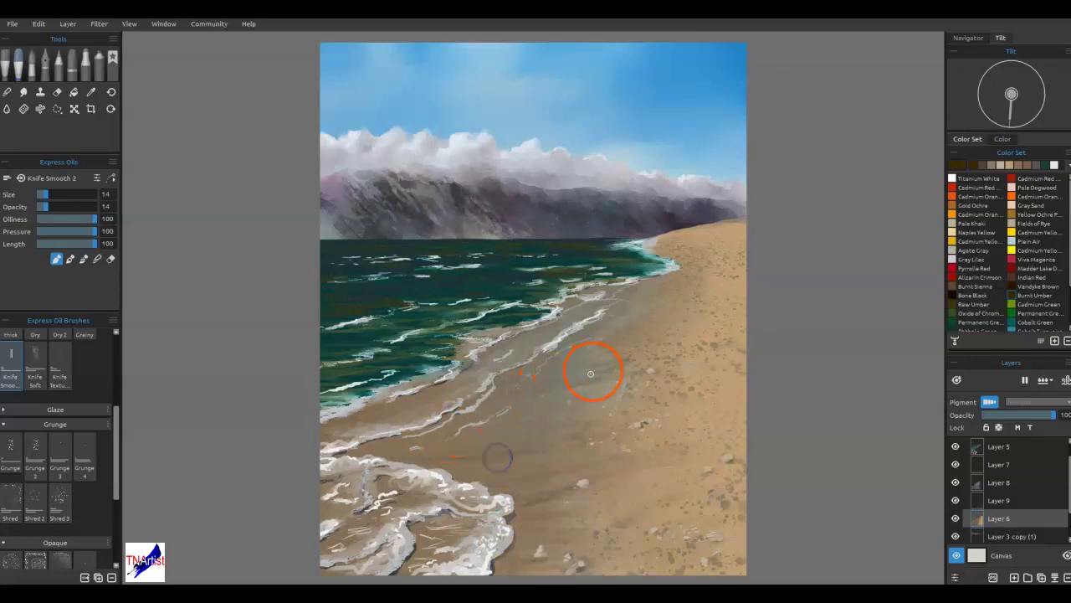
mouse_move(542, 412)
left_mouse_down()
mouse_move(590, 385)
mouse_move(474, 269)
mouse_move(573, 266)
mouse_move(406, 316)
left_mouse_up()
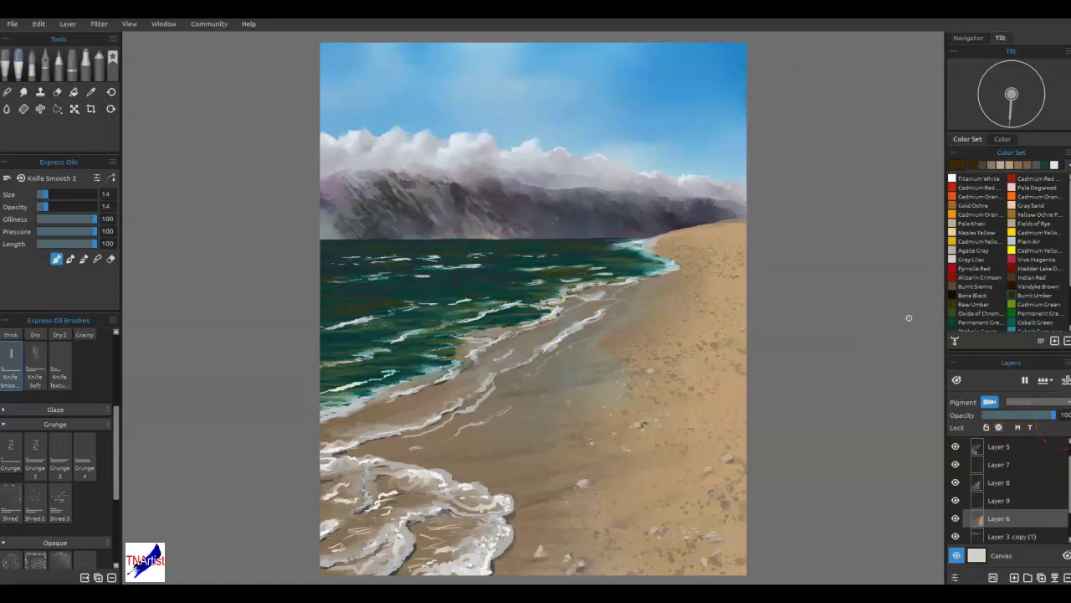
- On Layer 4, brighten the cloud tops above the mountains with white strokes of Knife Smooth 2
scroll(1002, 500, "up", 1)
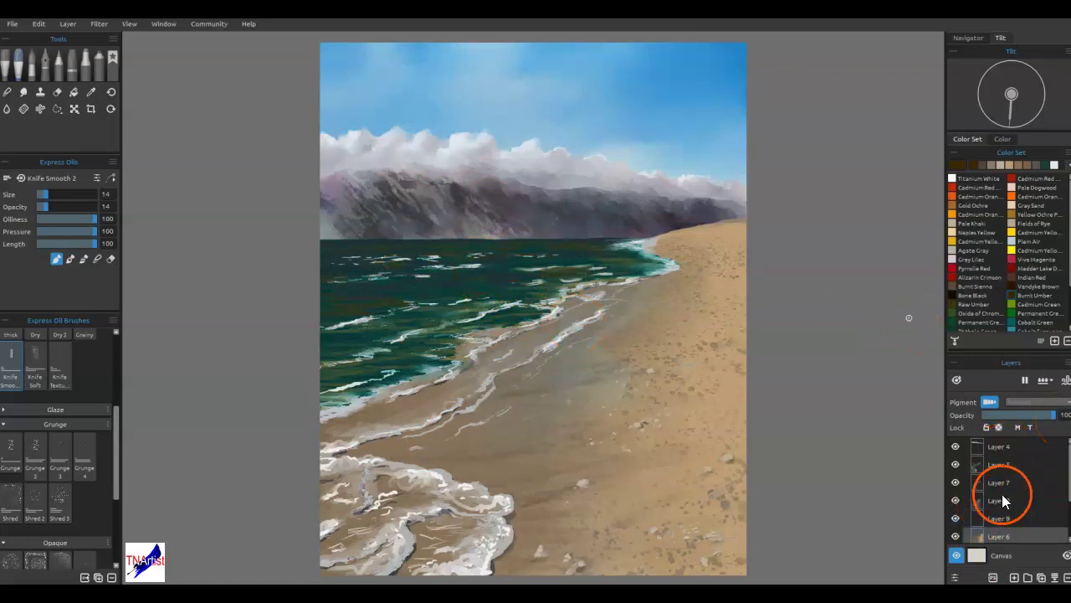
left_click(1001, 448)
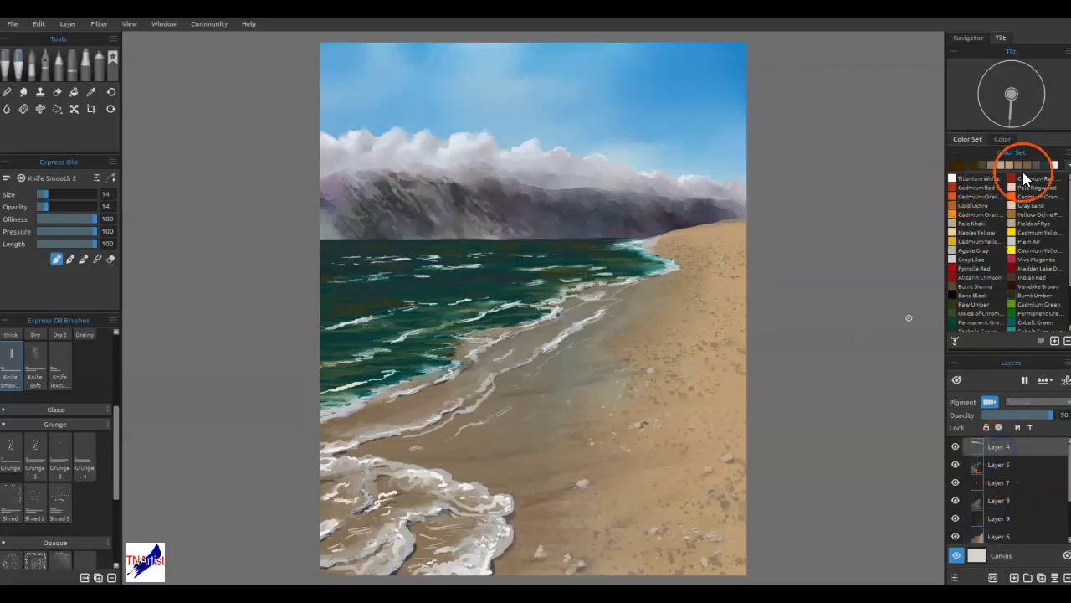
left_click(1054, 165)
mouse_move(365, 149)
left_mouse_down()
mouse_move(368, 99)
mouse_move(356, 137)
left_mouse_up()
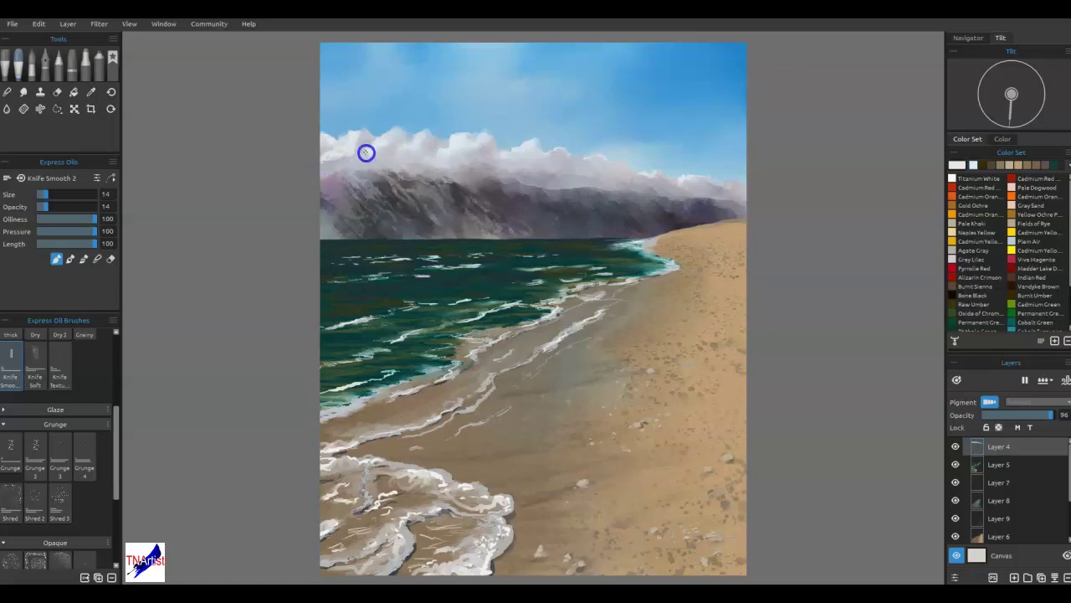
mouse_move(417, 120)
left_mouse_down()
mouse_move(331, 139)
mouse_move(354, 152)
mouse_move(412, 110)
mouse_move(390, 161)
mouse_move(405, 164)
mouse_move(409, 152)
mouse_move(379, 161)
left_mouse_up()
mouse_move(443, 151)
left_mouse_down()
mouse_move(503, 152)
mouse_move(469, 149)
mouse_move(481, 136)
mouse_move(601, 173)
mouse_move(635, 158)
mouse_move(605, 159)
mouse_move(736, 184)
mouse_move(567, 214)
mouse_move(663, 236)
mouse_move(538, 211)
left_mouse_up()
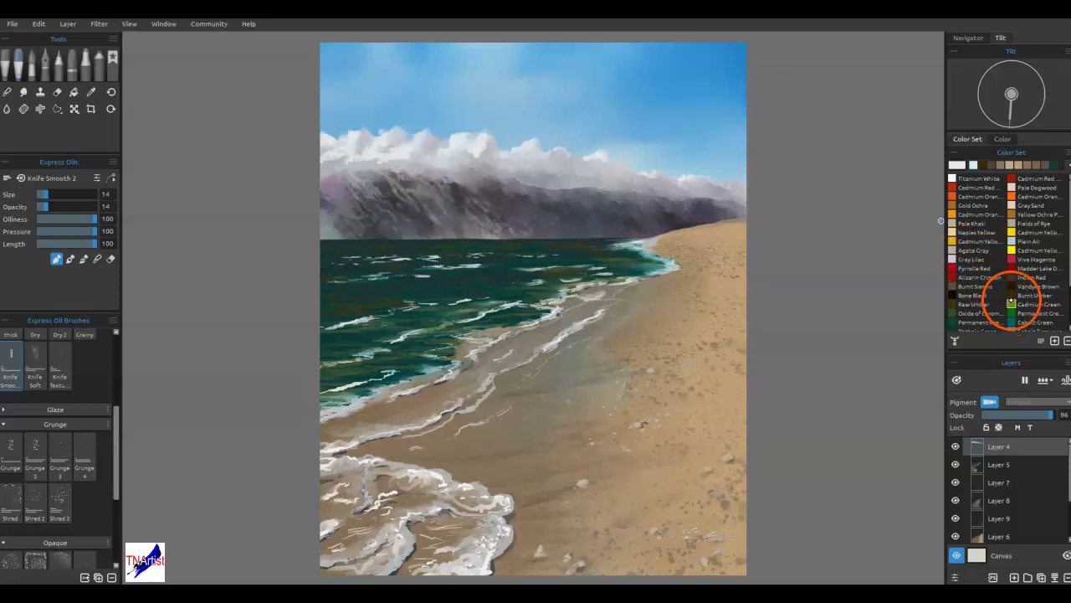
- Choose Oxide of Chromium and adjust it to a lighter, muted greyish green
left_click(953, 313)
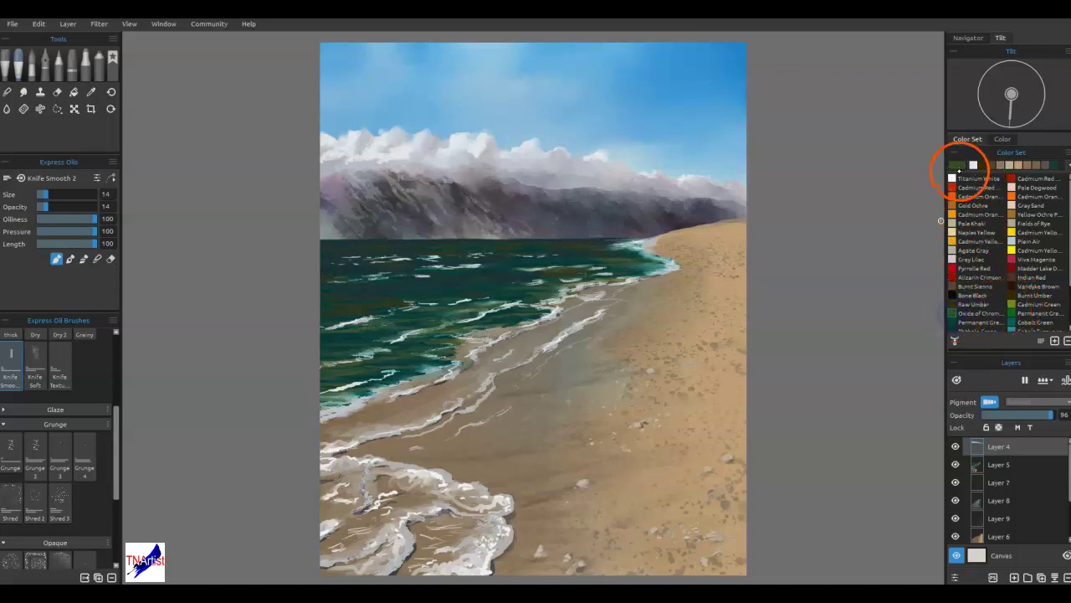
double_click(958, 164)
left_click(620, 277)
left_click(667, 246)
left_click(618, 393)
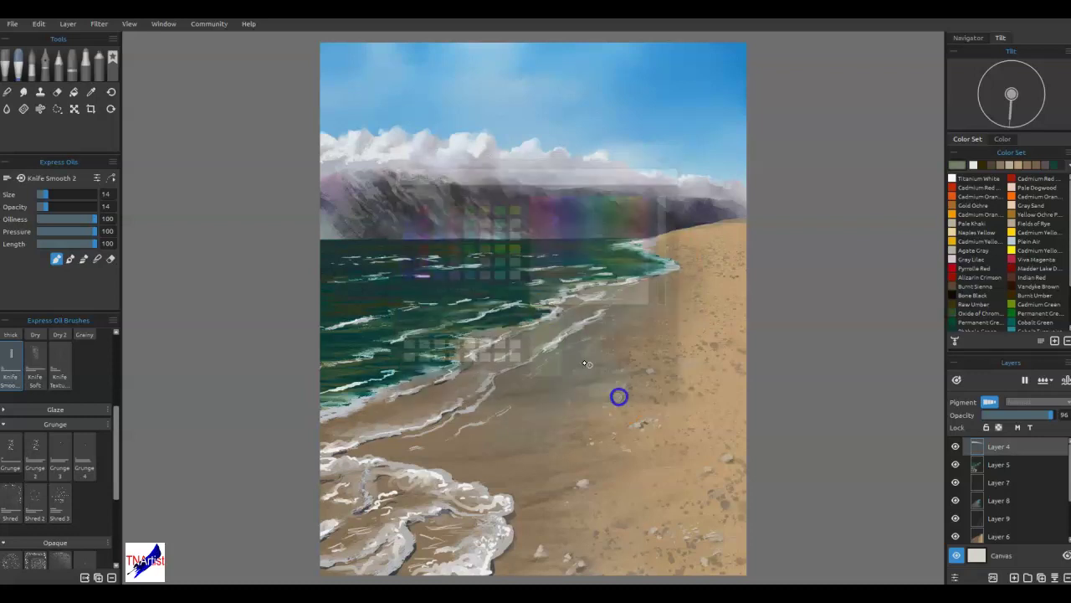
- Paint faint greyish green touches over the slopes and base of the nearest mountain on Layer 4
left_click_drag(339, 187, 338, 182)
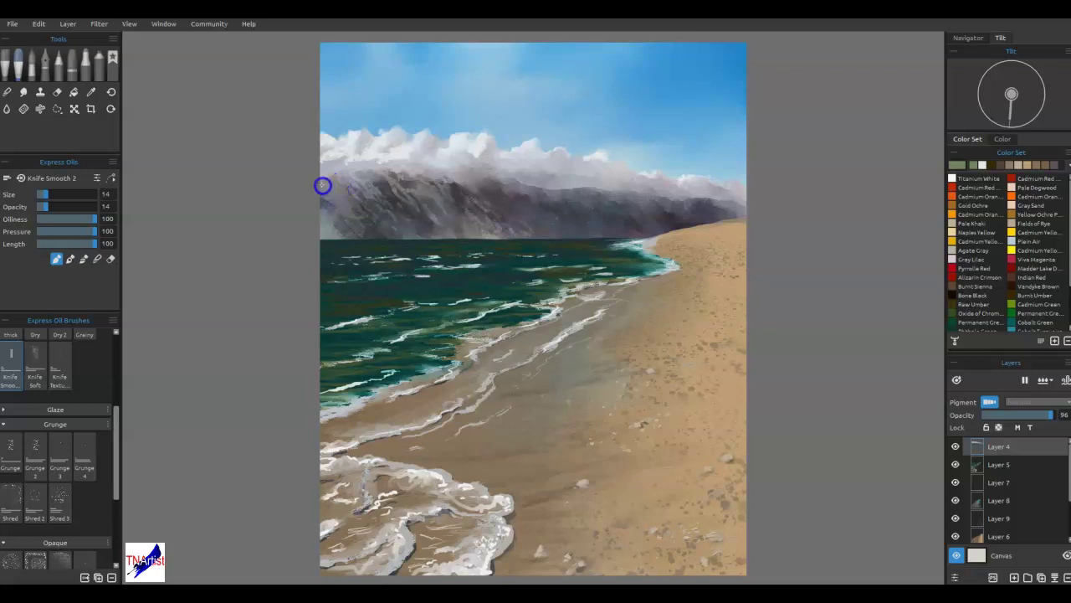
left_click_drag(335, 201, 334, 177)
left_click_drag(531, 382, 575, 365)
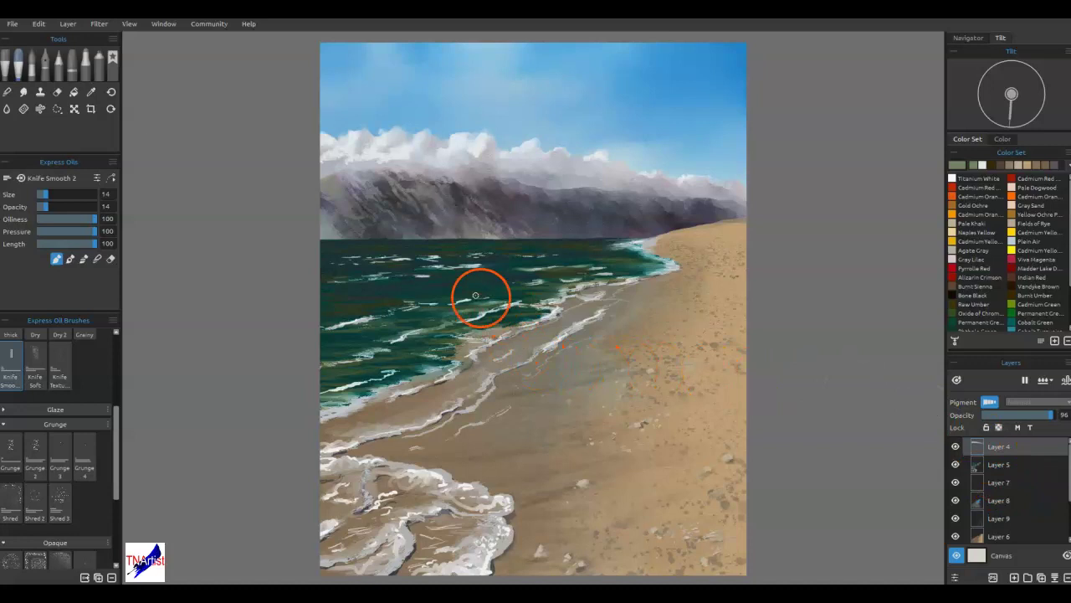
mouse_move(412, 229)
left_mouse_down()
mouse_move(381, 173)
mouse_move(445, 213)
left_mouse_up()
left_click_drag(325, 239, 335, 237)
left_click(423, 251)
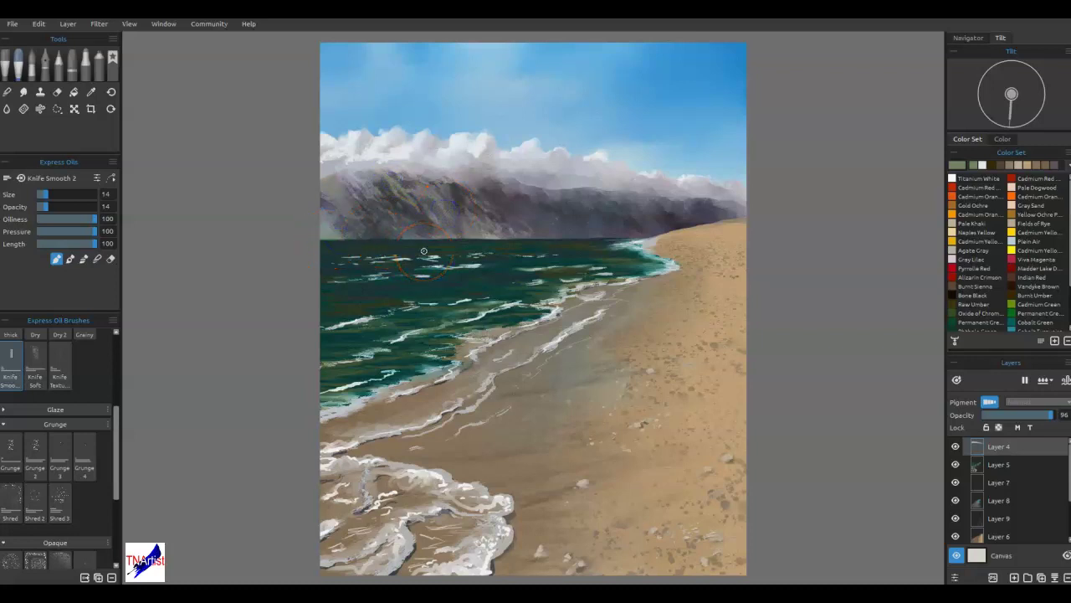
- Sample a grey from the mountain's base and paint it along the waterline at the canvas's left edge on Layer 4
left_click(492, 235, "alt")
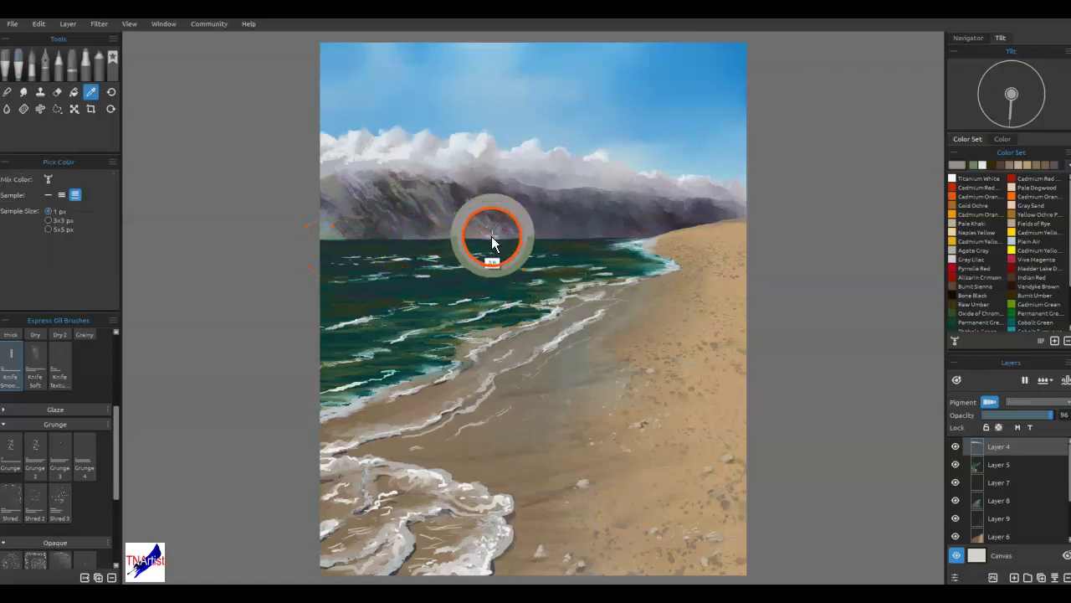
left_click(1003, 463)
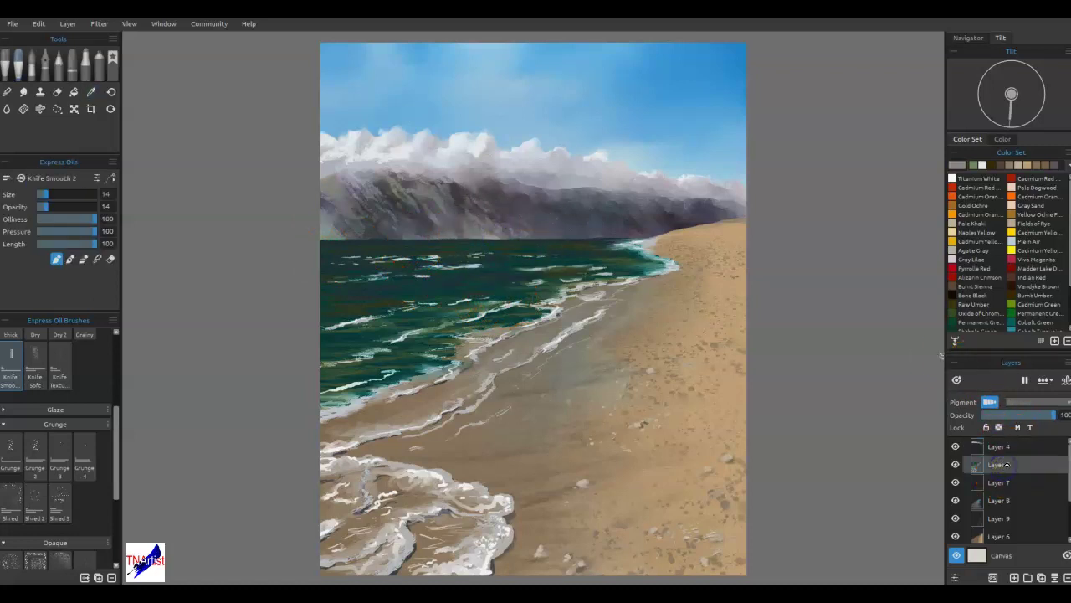
left_click(1001, 451)
left_click(498, 304)
left_click(1010, 323)
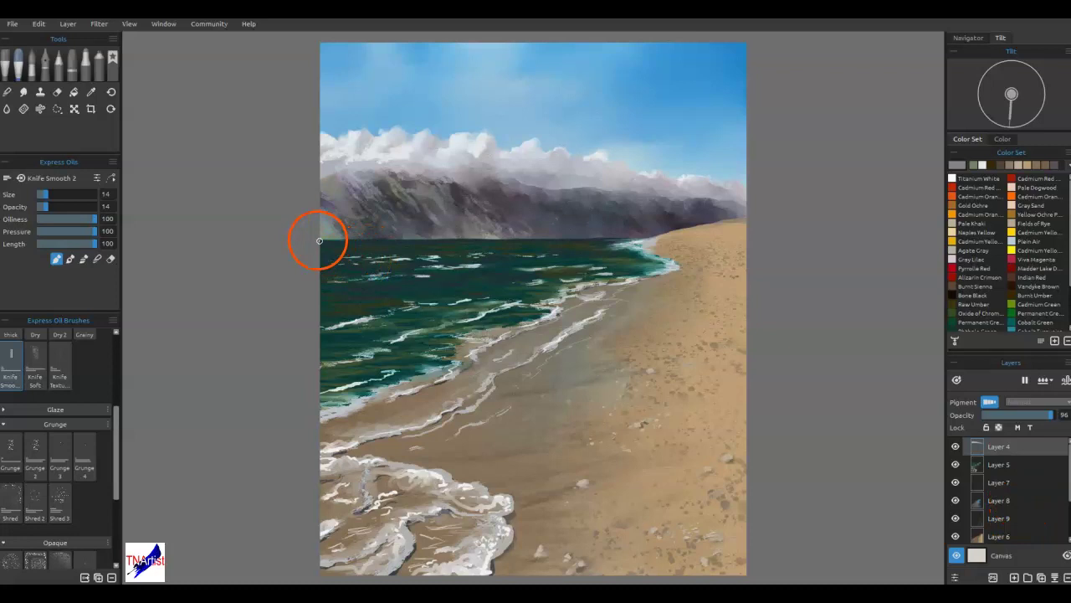
left_click_drag(317, 237, 342, 238)
- Reduce the Knife Smooth 2 brush to size 9
key("[")
key("[")
key("[")
key("[")
key("[")
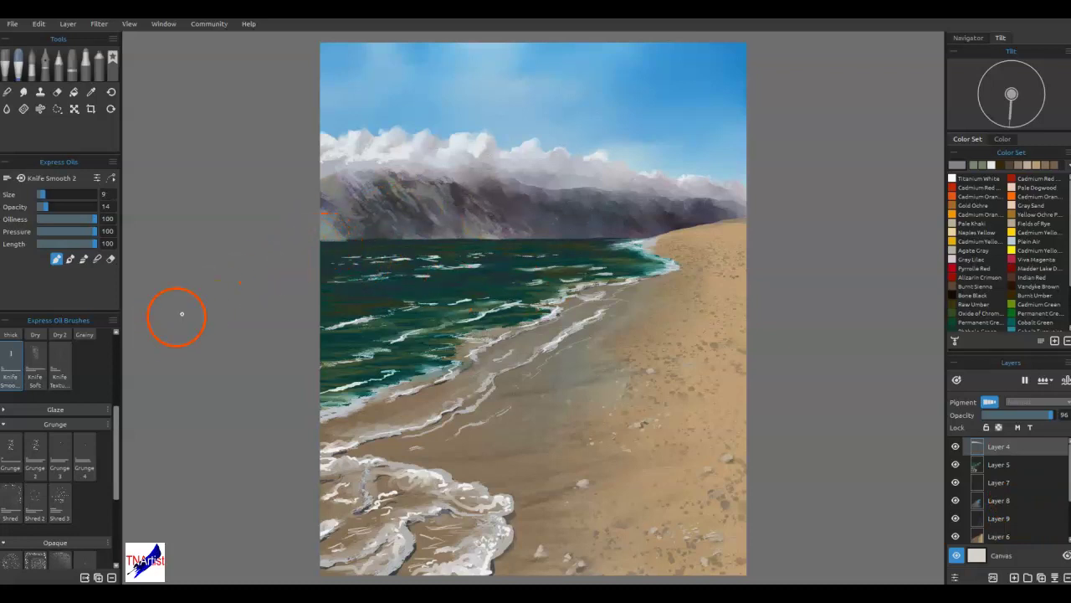
- Paint soft grey strokes along the mountains' base above the waterline with the size 9 Knife Smooth 2 brush on Layer 4
left_click_drag(316, 236, 316, 237)
left_click_drag(315, 241, 374, 238)
mouse_move(367, 240)
left_mouse_down()
mouse_move(484, 203)
mouse_move(485, 141)
mouse_move(341, 214)
mouse_move(334, 232)
mouse_move(412, 238)
mouse_move(503, 224)
left_mouse_up()
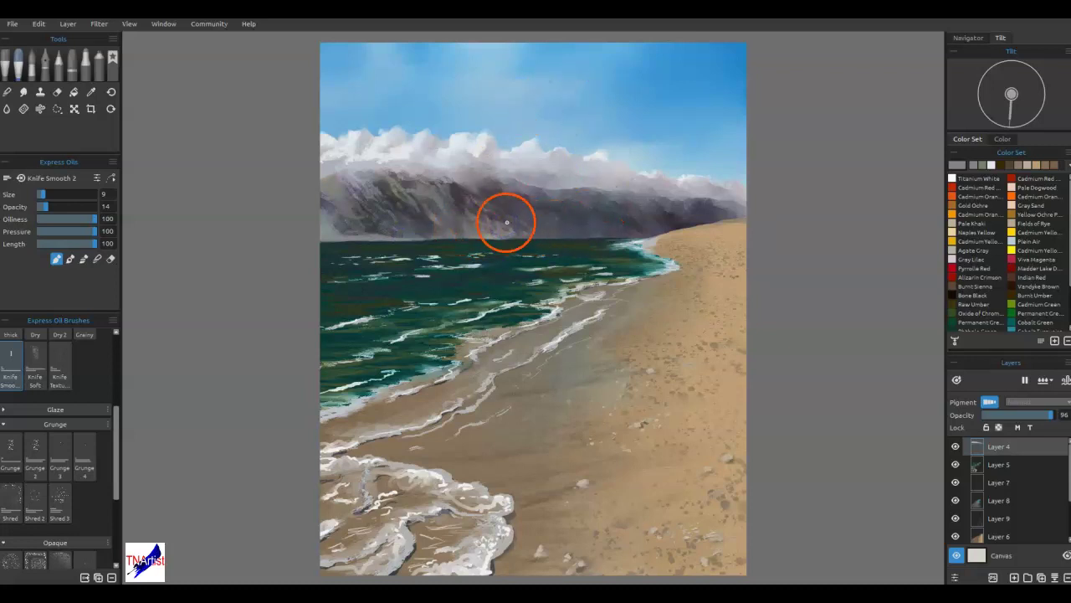
- Adjust the current grey paint to a darker, more bluish grey
left_click(963, 165)
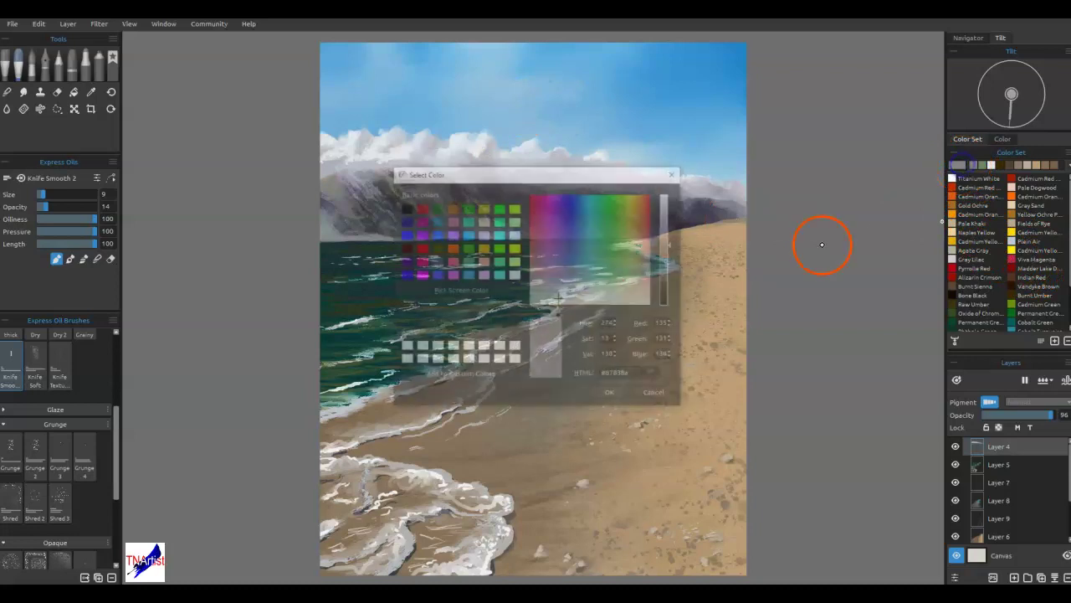
left_click(571, 298)
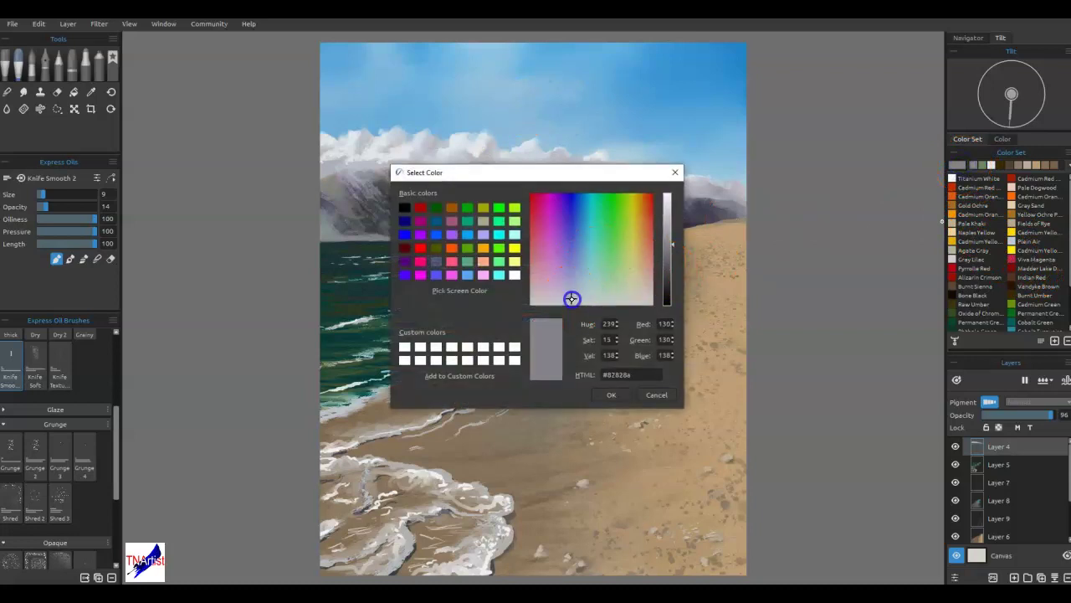
left_click(569, 288)
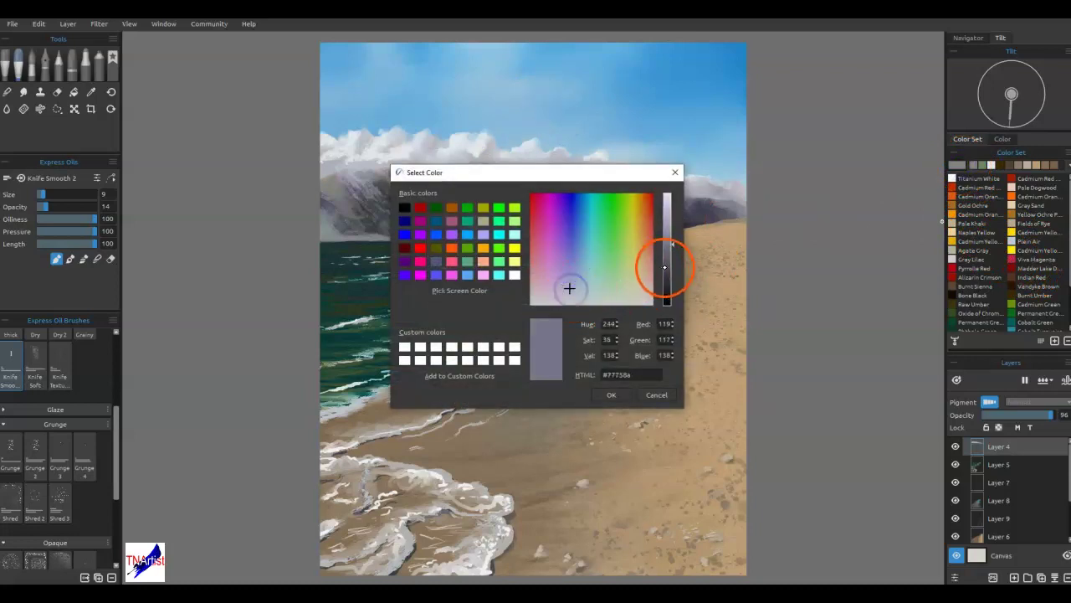
left_click(666, 254)
left_click(581, 290)
left_click(612, 394)
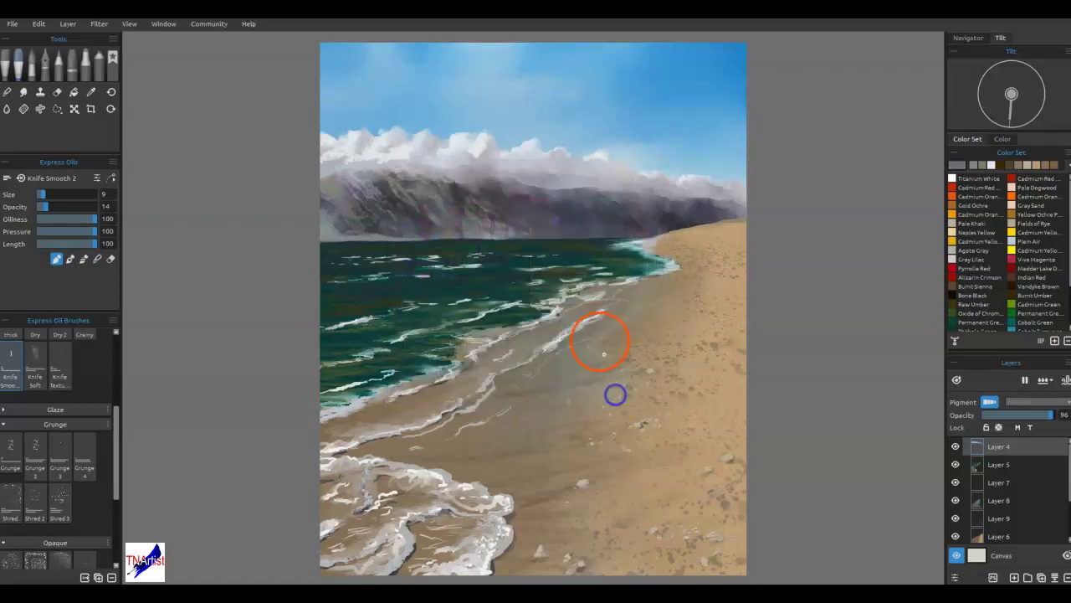
- Paint the bluish grey over the lower slopes and base of the middle and distant mountains on Layer 4
left_click(535, 228)
mouse_move(556, 235)
left_mouse_down()
mouse_move(534, 177)
mouse_move(544, 227)
left_mouse_up()
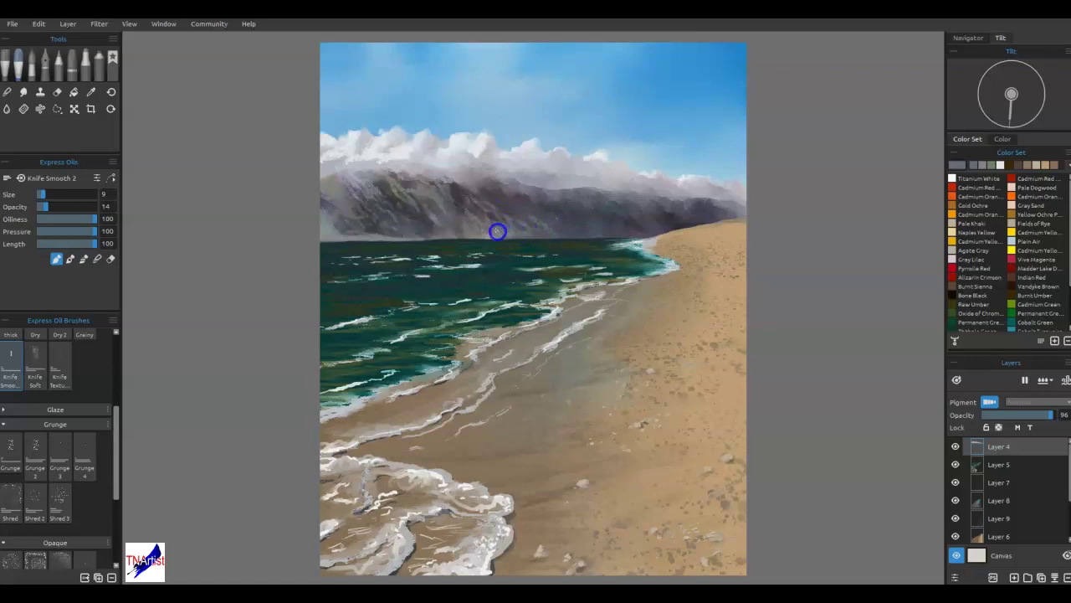
mouse_move(469, 212)
left_mouse_down()
mouse_move(461, 166)
mouse_move(607, 224)
mouse_move(581, 250)
mouse_move(559, 233)
left_mouse_up()
mouse_move(523, 220)
left_mouse_down()
mouse_move(590, 256)
mouse_move(591, 208)
mouse_move(595, 219)
mouse_move(559, 246)
mouse_move(472, 193)
mouse_move(490, 227)
left_mouse_up()
left_click(461, 245)
left_click(634, 228)
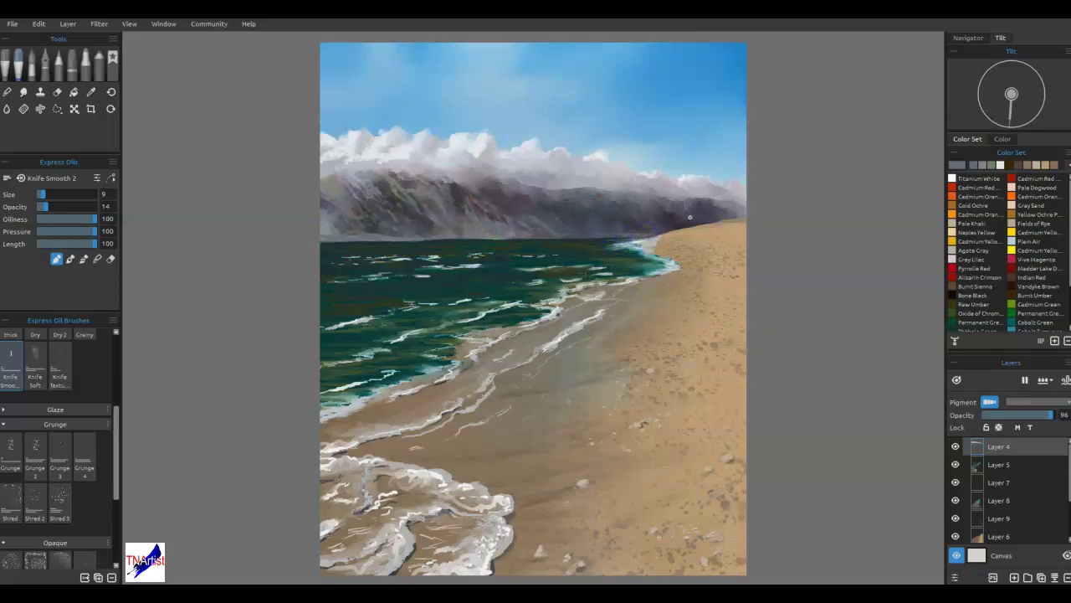
- Bring in the conifer stencil, shrink it and place it over the far end of the beach at the canvas's right edge
left_click_drag(680, 415, 679, 436)
key("ctrl+v")
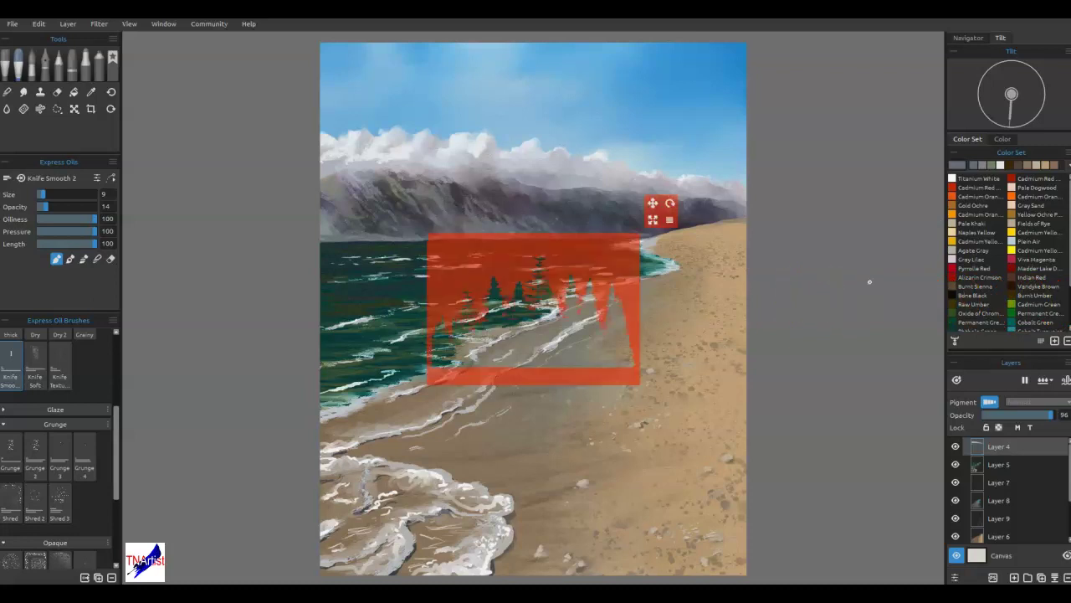
left_click_drag(597, 259, 844, 145)
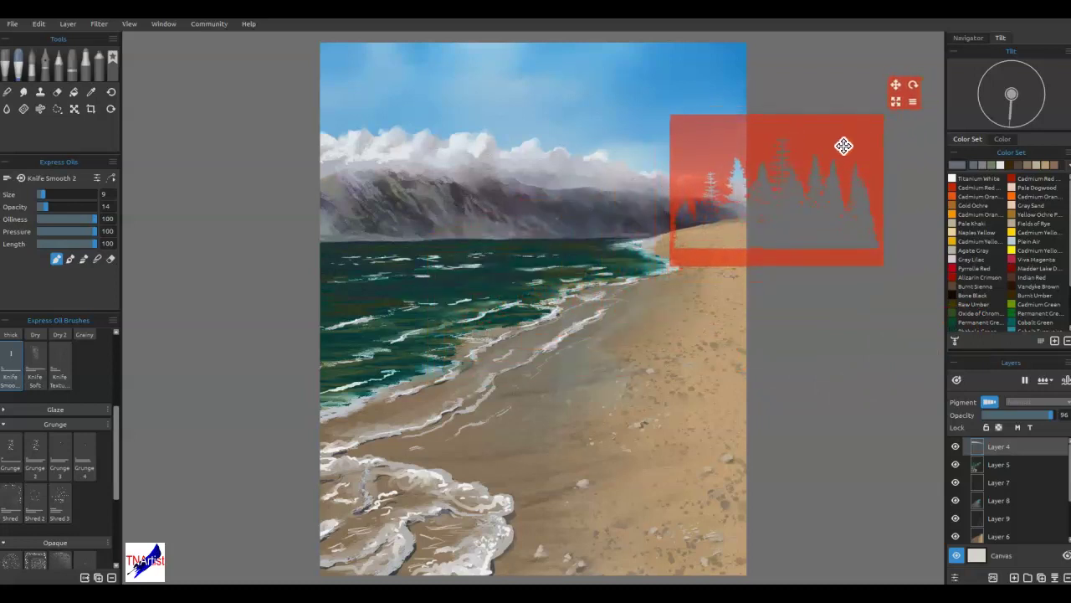
left_click_drag(881, 107, 854, 126)
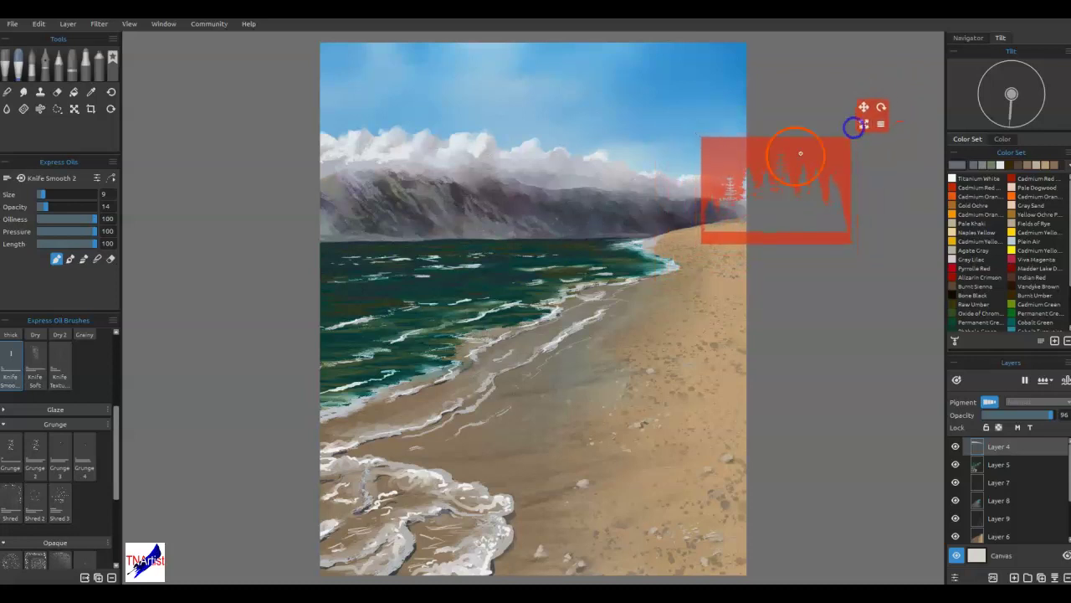
left_click_drag(742, 161, 739, 167)
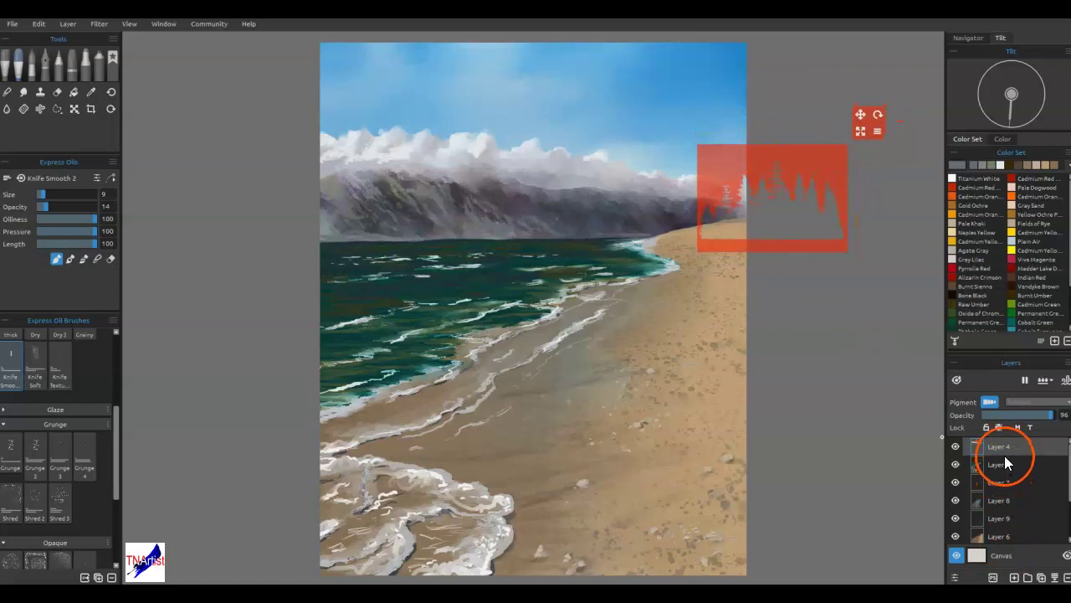
- Add a new layer above Layer 4 and darken and mute Oxide of Chromium to the near-black green #141910
left_click(1014, 577)
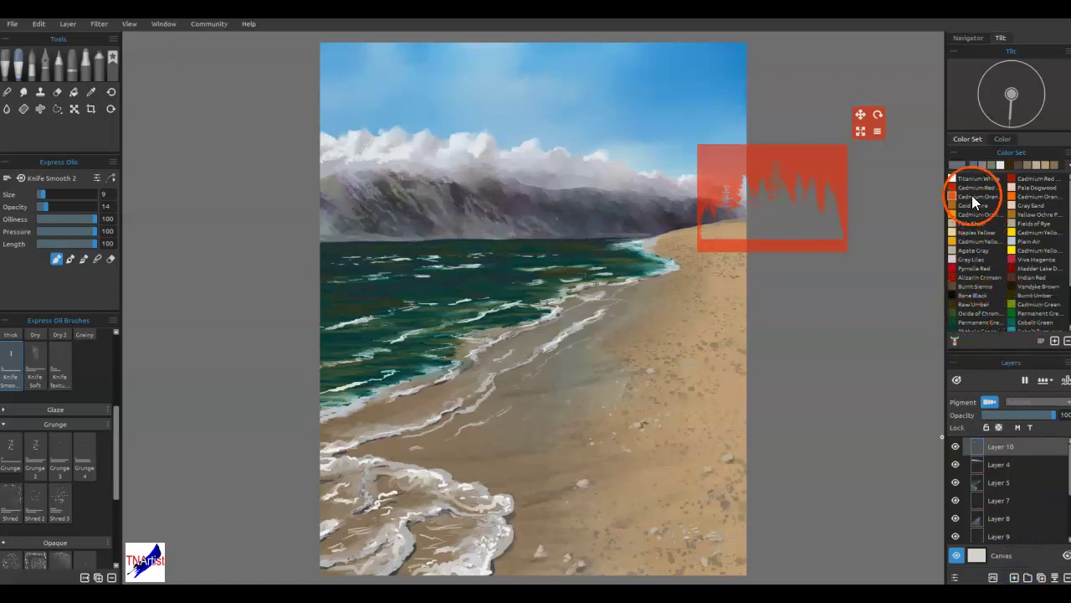
left_click(953, 313)
left_click(958, 166)
left_click_drag(676, 291, 671, 299)
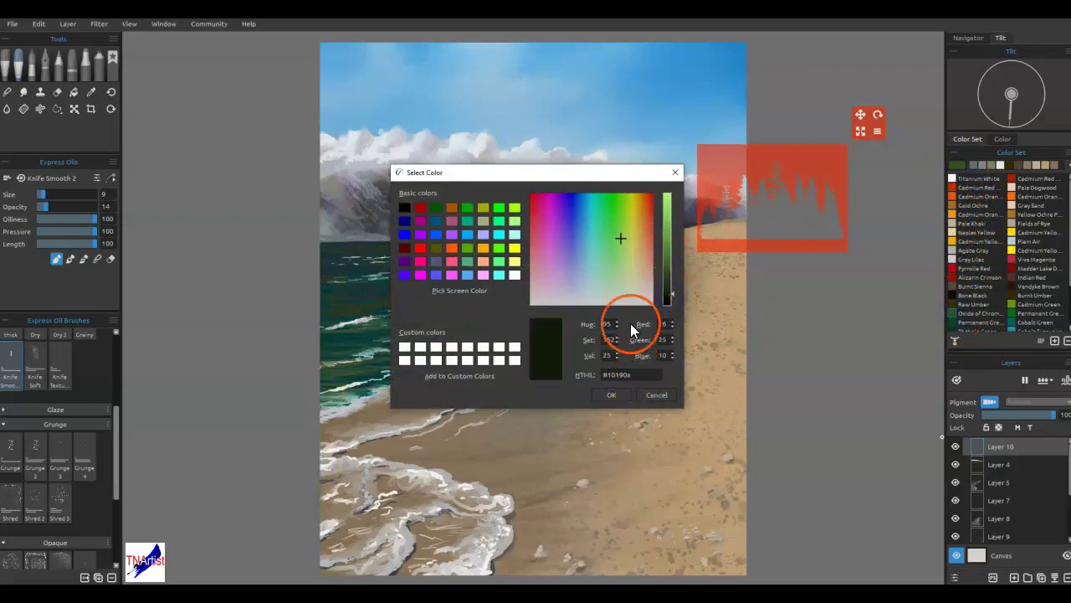
left_click(620, 285)
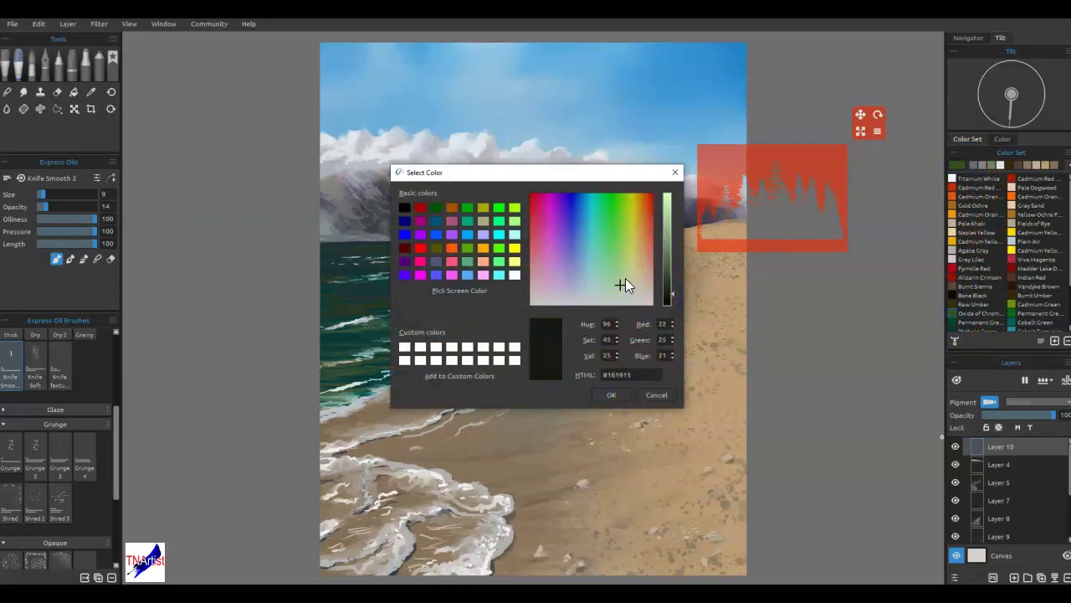
left_click(620, 268)
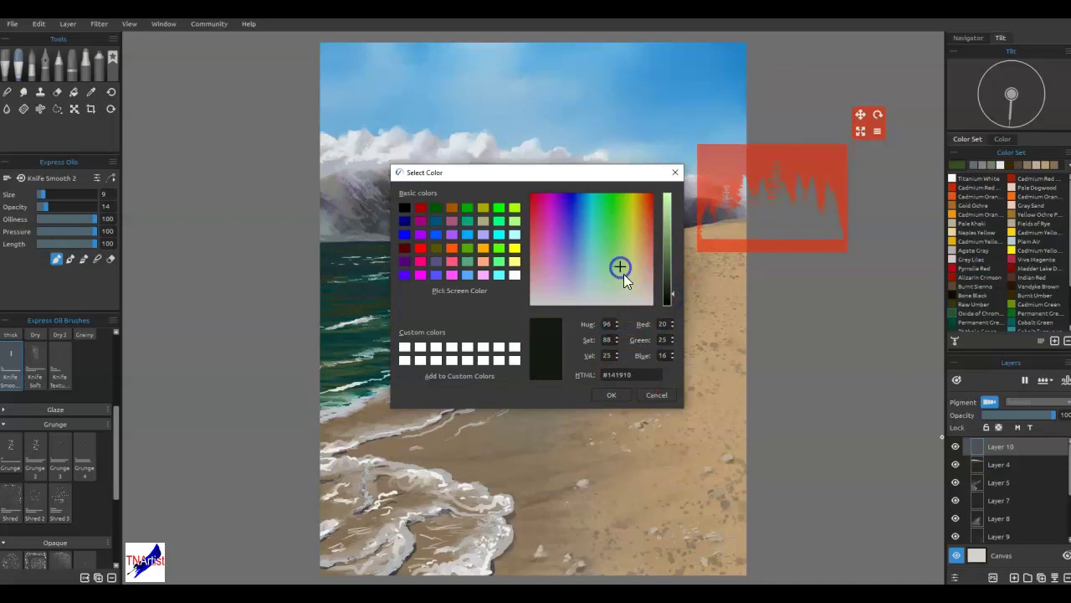
left_click(613, 393)
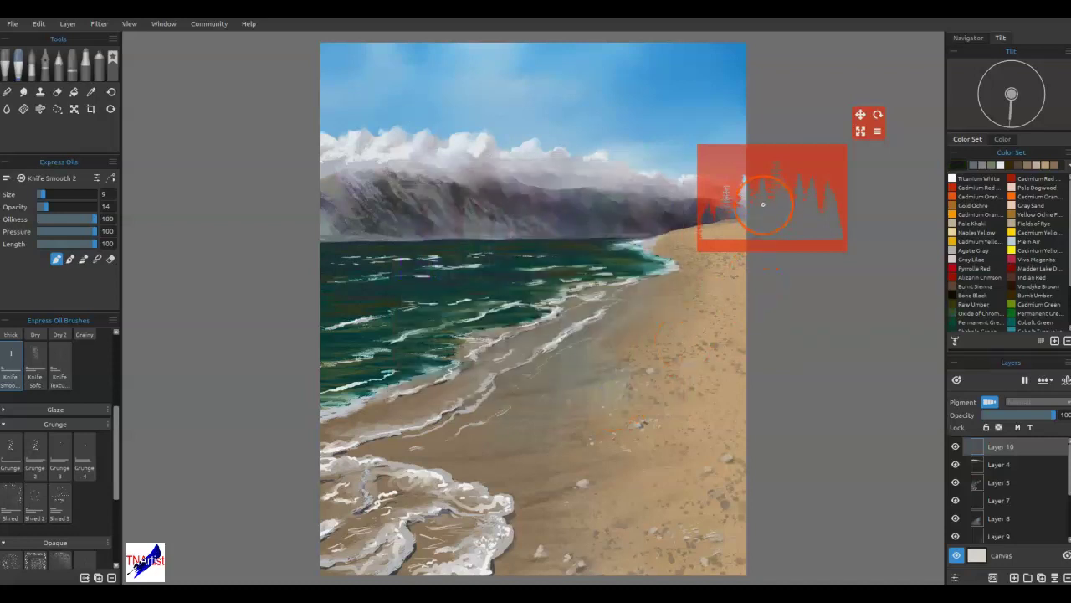
- Paint dark conifers at the beach's far end through the repositioned stencil with Knife Smooth 2 on Layer 10, and move the stencil off the canvas
left_click_drag(721, 231, 735, 215)
mouse_move(738, 214)
left_mouse_down()
mouse_move(746, 178)
mouse_move(747, 215)
mouse_move(725, 215)
mouse_move(729, 186)
mouse_move(713, 213)
left_mouse_up()
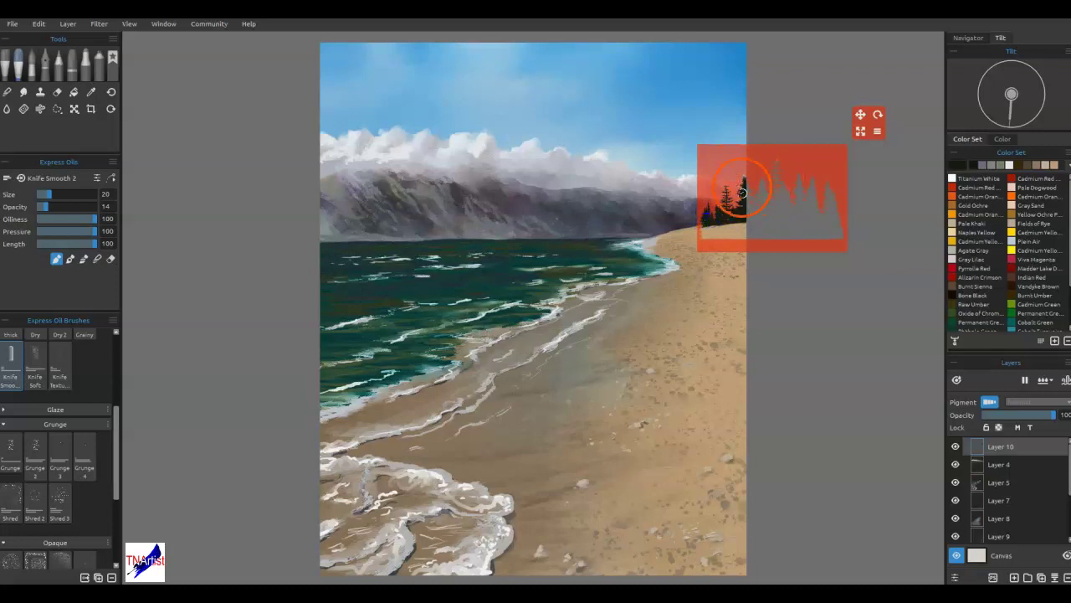
left_click(763, 167)
left_click_drag(758, 163, 746, 164)
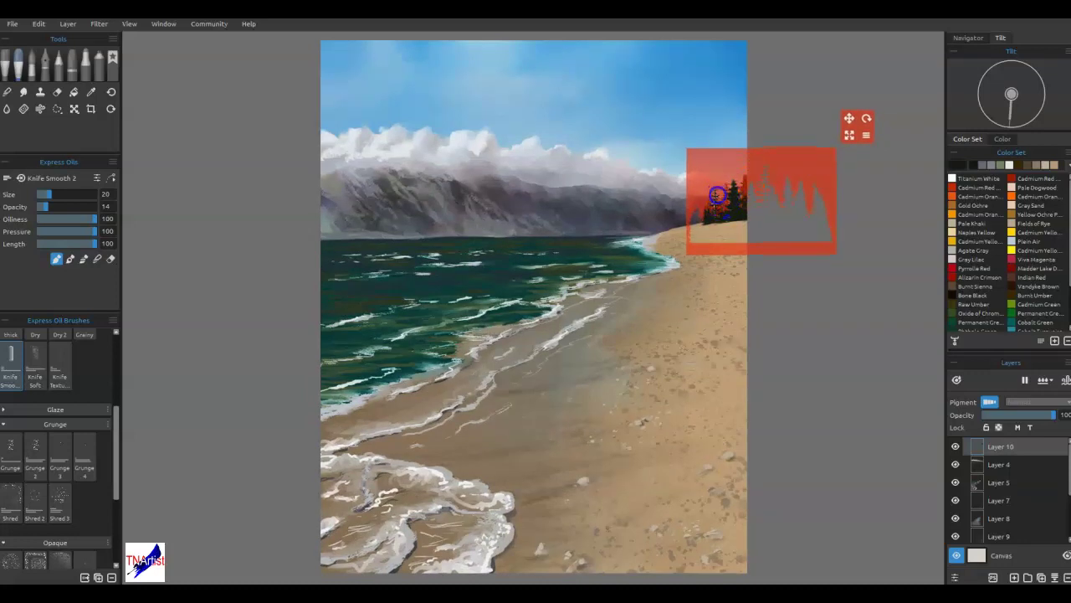
left_click_drag(789, 173, 708, 184)
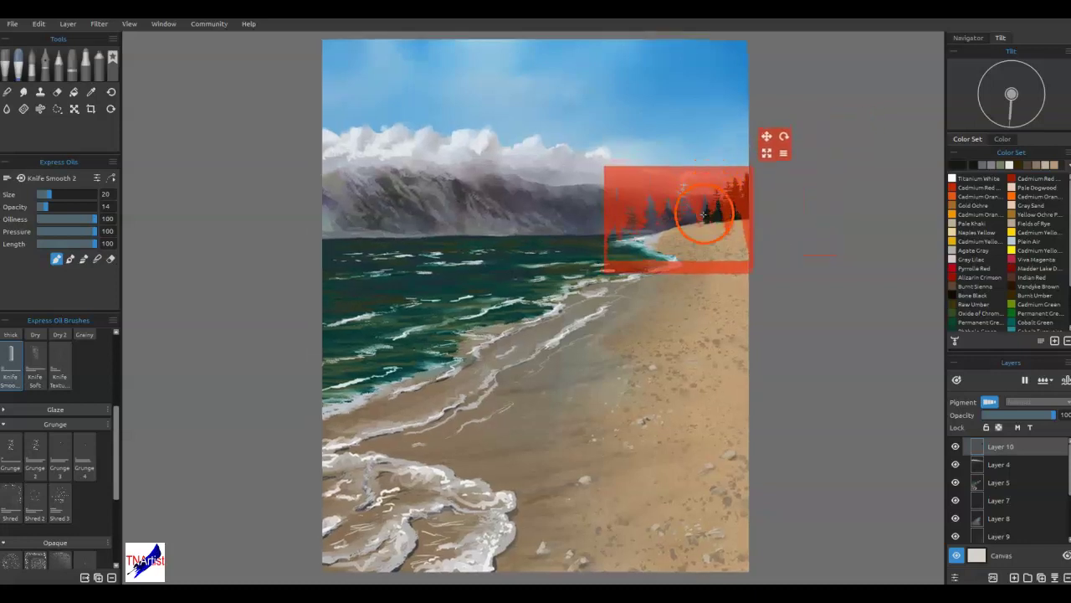
mouse_move(742, 192)
left_mouse_down()
mouse_move(789, 187)
mouse_move(909, 227)
mouse_move(916, 215)
left_mouse_up()
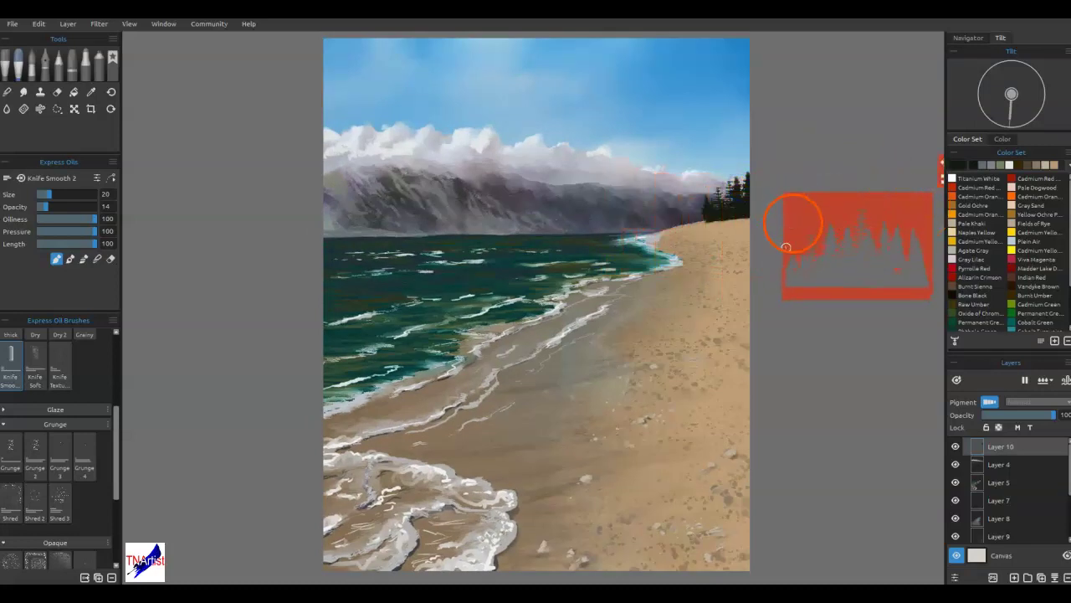
- Blend the base of the conifers into the sand with Knife Smooth 2 in blend mode
key("s")
left_click_drag(752, 217, 736, 217)
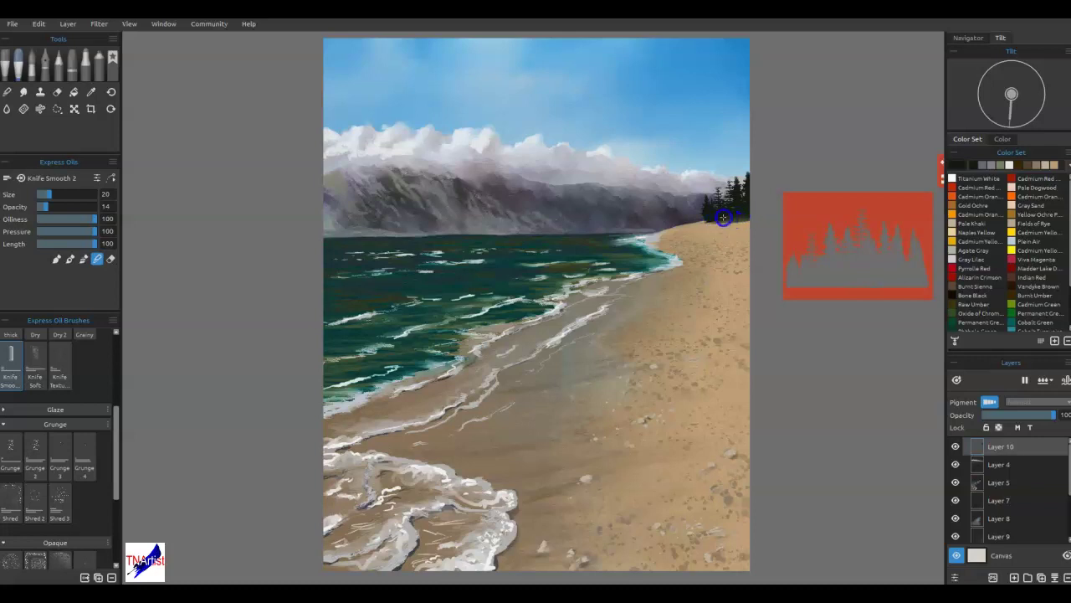
mouse_move(707, 220)
left_mouse_down()
mouse_move(737, 224)
mouse_move(722, 225)
left_mouse_up()
- Select the painted trees on Layer 10 and lighten the paint colour to the muted green #445536
left_click(977, 450, "ctrl")
double_click(961, 165)
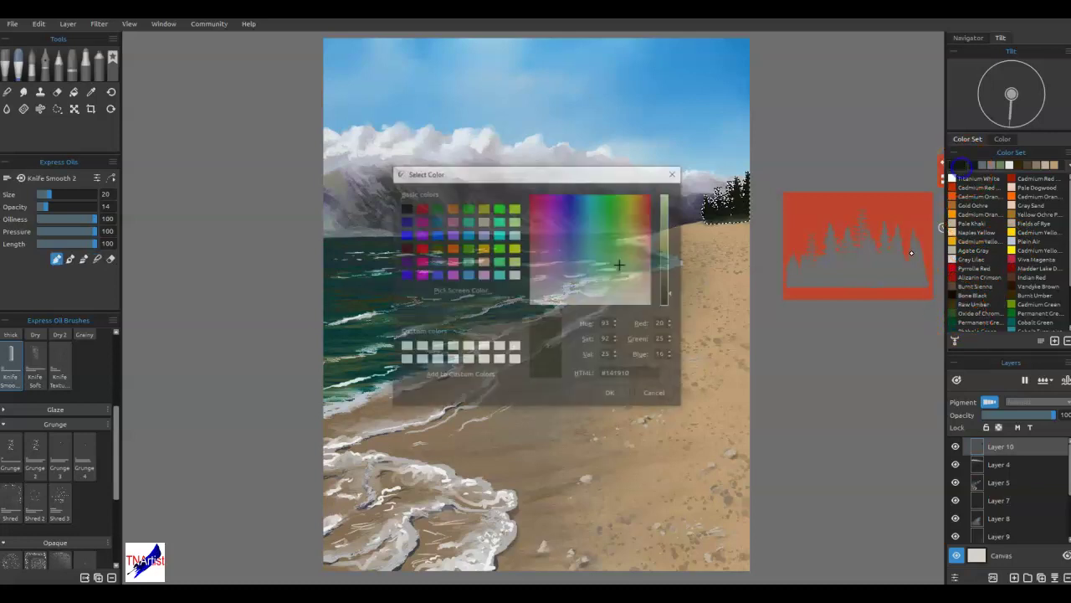
left_click(666, 268)
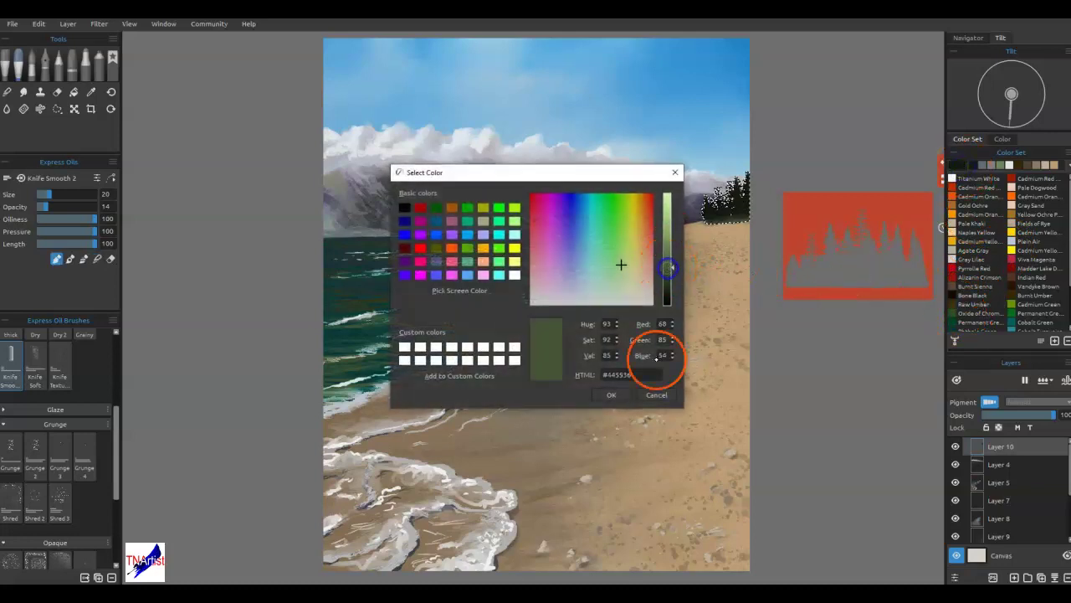
left_click(621, 402)
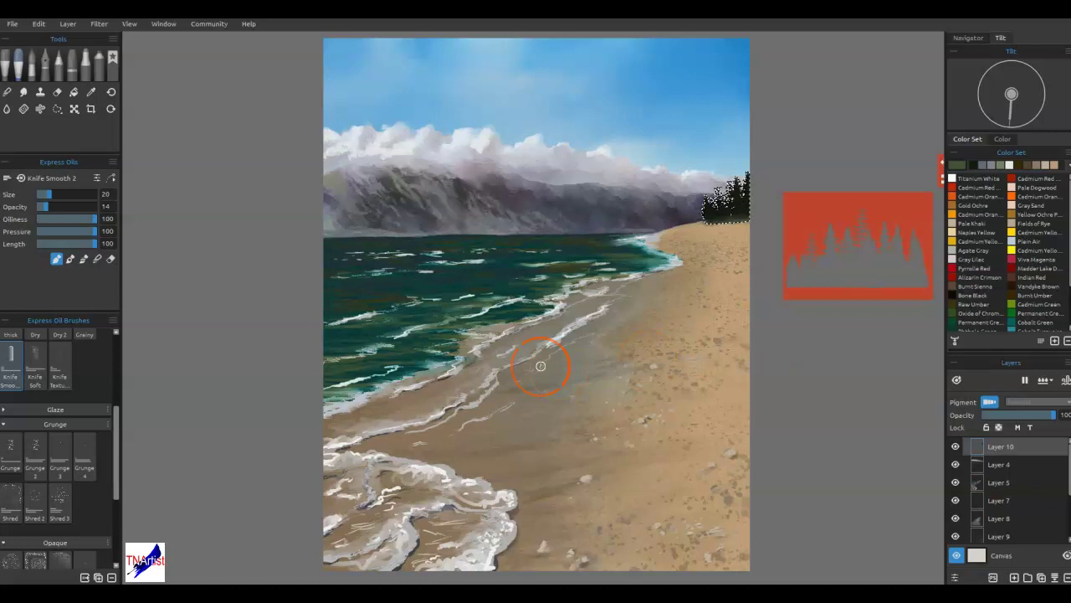
- Dab lighter green foliage over the selected conifers with the Shred 3 brush at size 50, and clear the selection
left_click(59, 503)
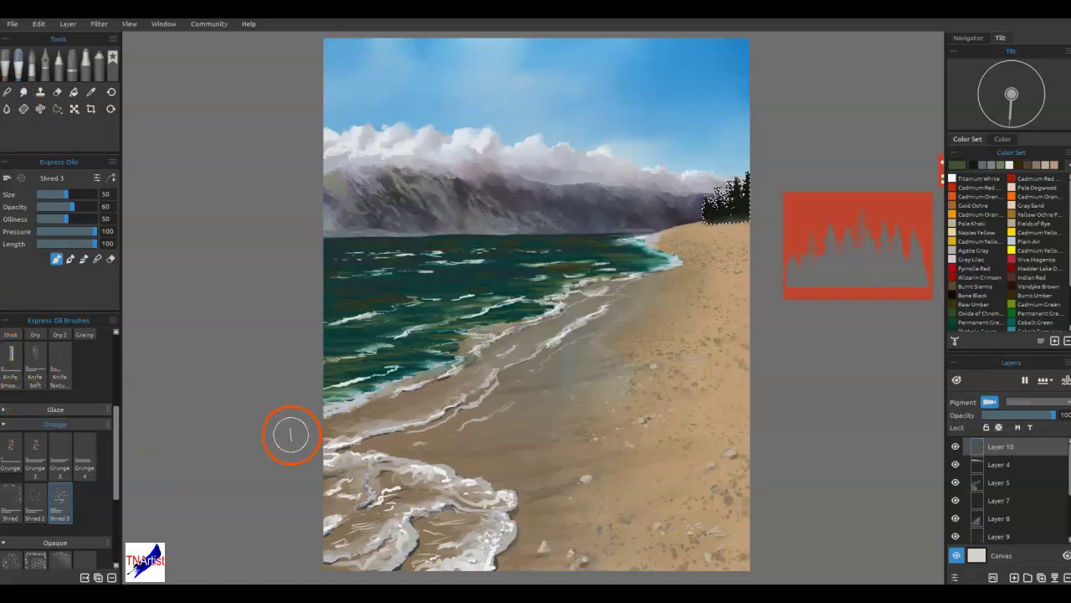
mouse_move(699, 200)
left_mouse_down()
mouse_move(736, 193)
mouse_move(727, 200)
left_mouse_up()
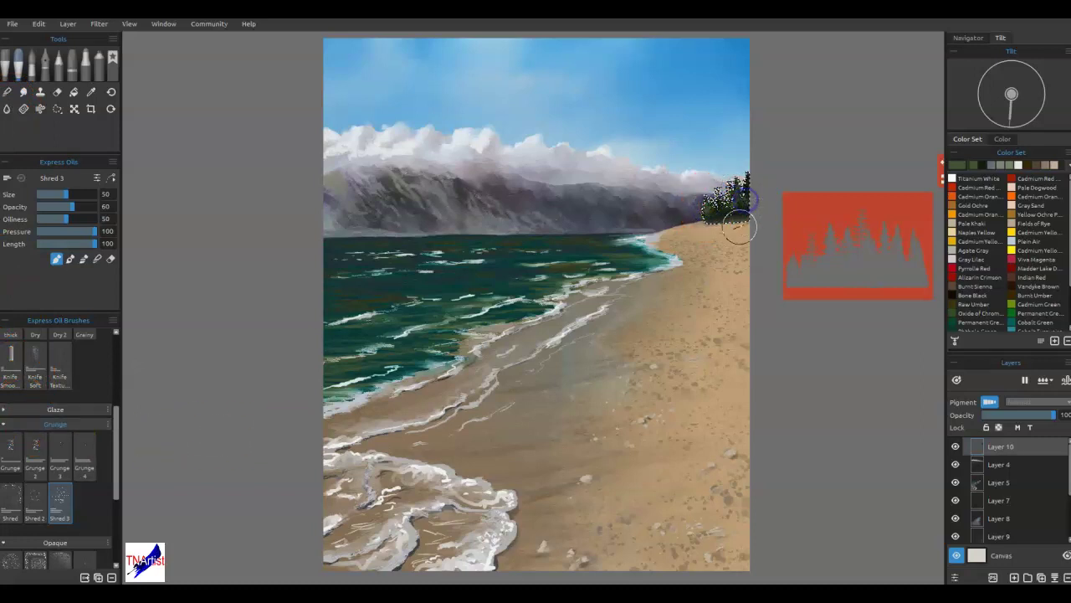
left_click_drag(711, 219, 720, 234)
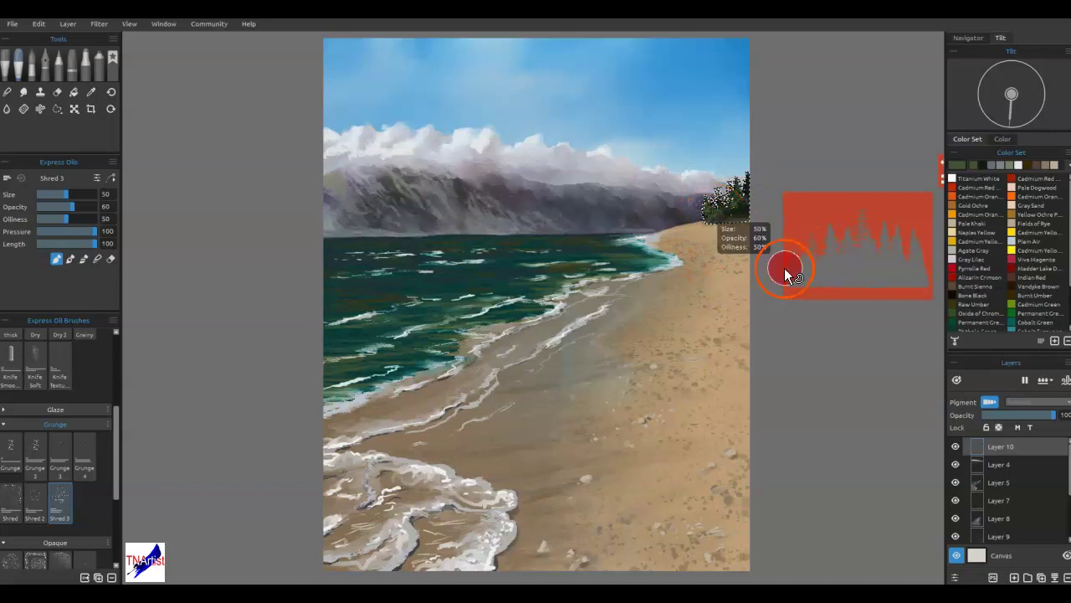
key("ctrl+d")
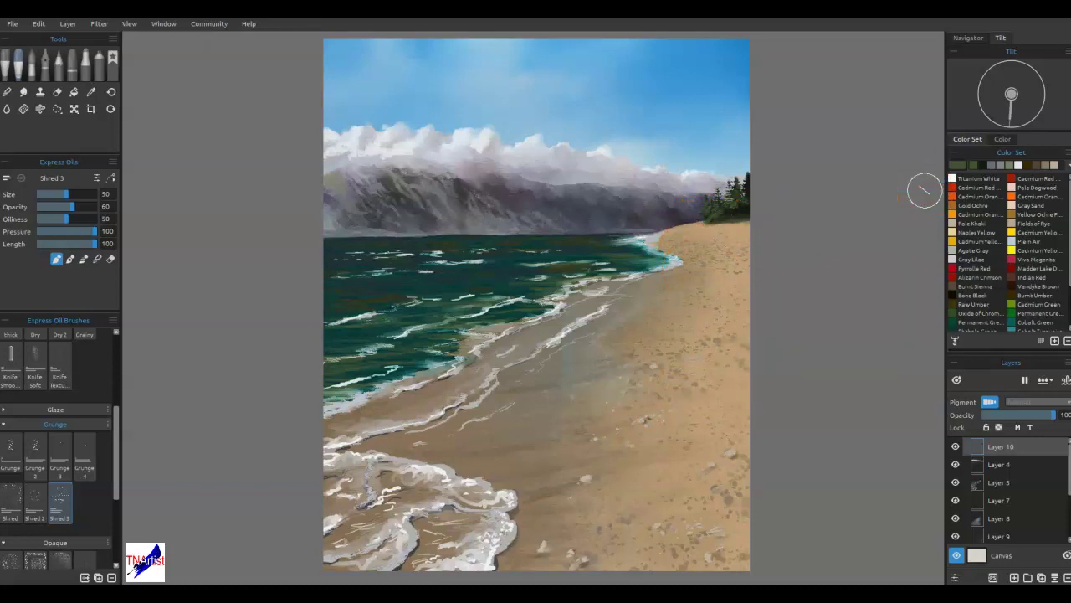
- Add a new layer directly above Layer 4 and set its blend mode to Multiply
mouse_move(659, 398)
left_mouse_down()
mouse_move(646, 417)
mouse_move(641, 408)
left_mouse_up()
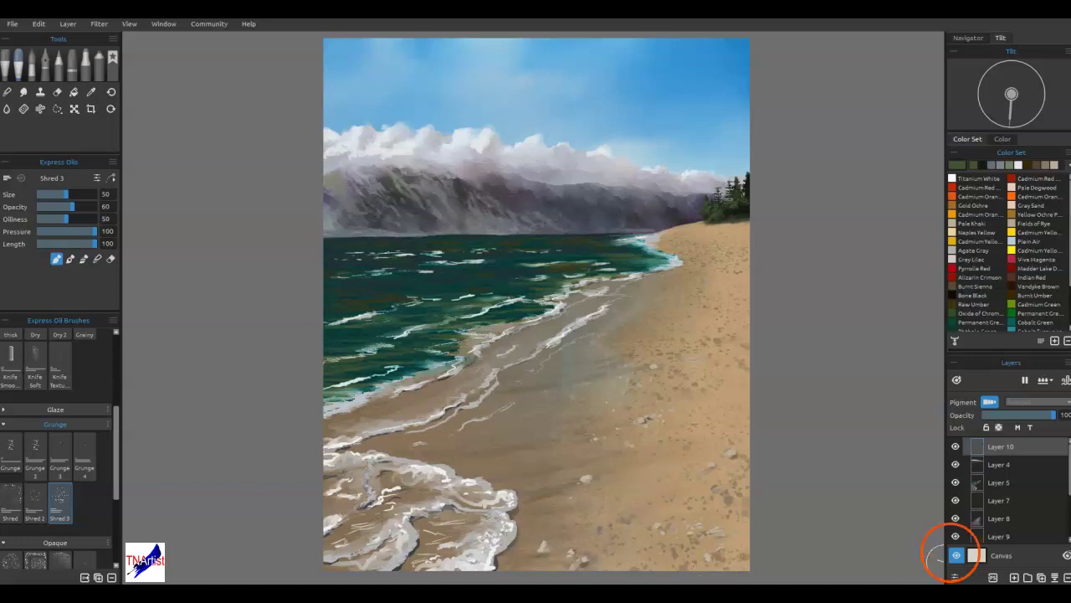
left_click(1018, 464)
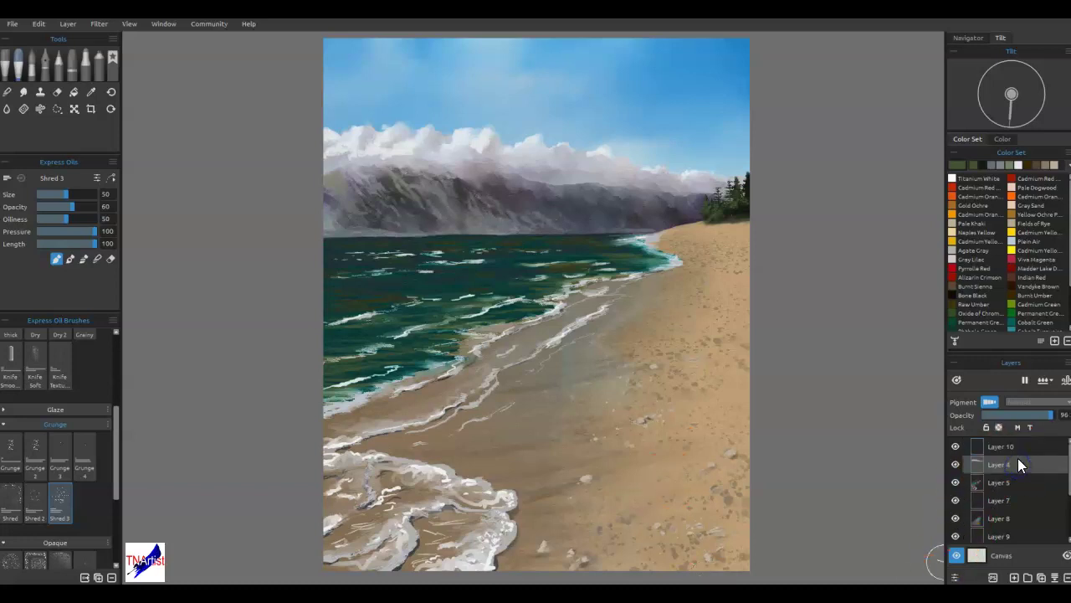
left_click(1014, 577)
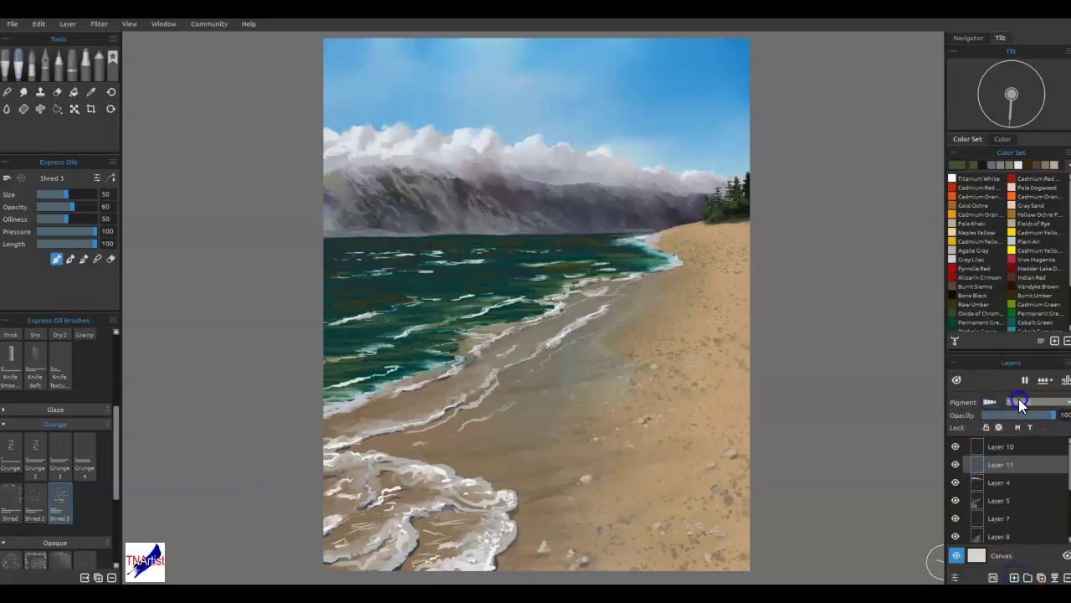
left_click(1019, 399)
left_click(1010, 370)
- Pick the recent bluish grey #656d75 and darken it for the mountain shadows
left_click(993, 165)
left_click(960, 167)
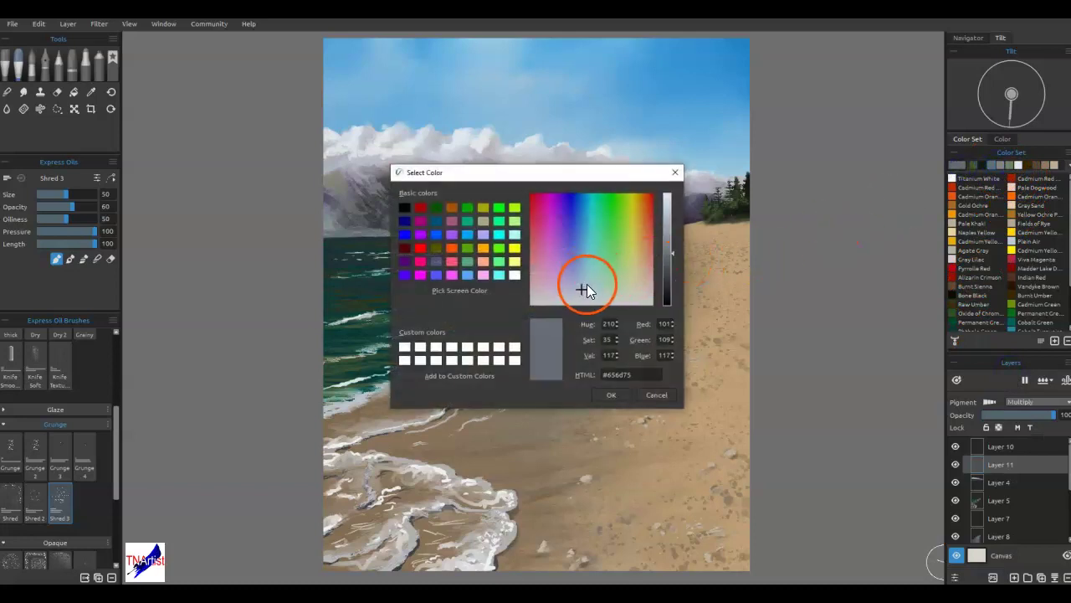
left_click_drag(670, 255, 672, 268)
left_click(627, 396)
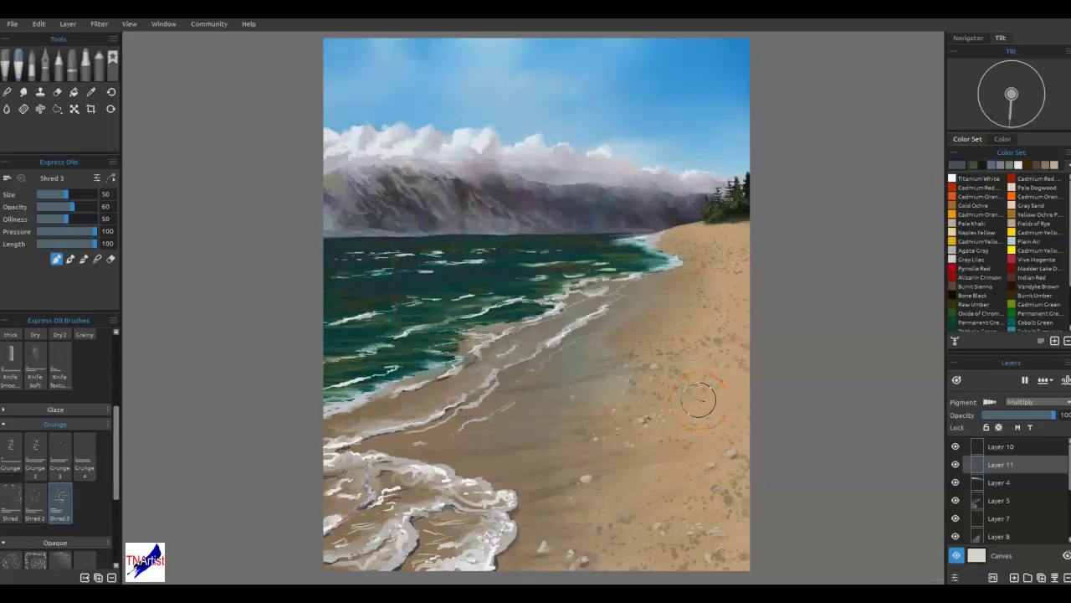
- Shade the distant mountains' lower slopes beside the conifers on Layer 11 with the Spray airbrush reduced to size 18
left_click(94, 69)
key("bracketleft")
key("bracketleft")
key("bracketleft")
key("bracketleft")
key("bracketleft")
key("bracketleft")
key("bracketleft")
key("bracketleft")
mouse_move(606, 214)
left_mouse_down()
mouse_move(642, 210)
mouse_move(602, 223)
left_mouse_up()
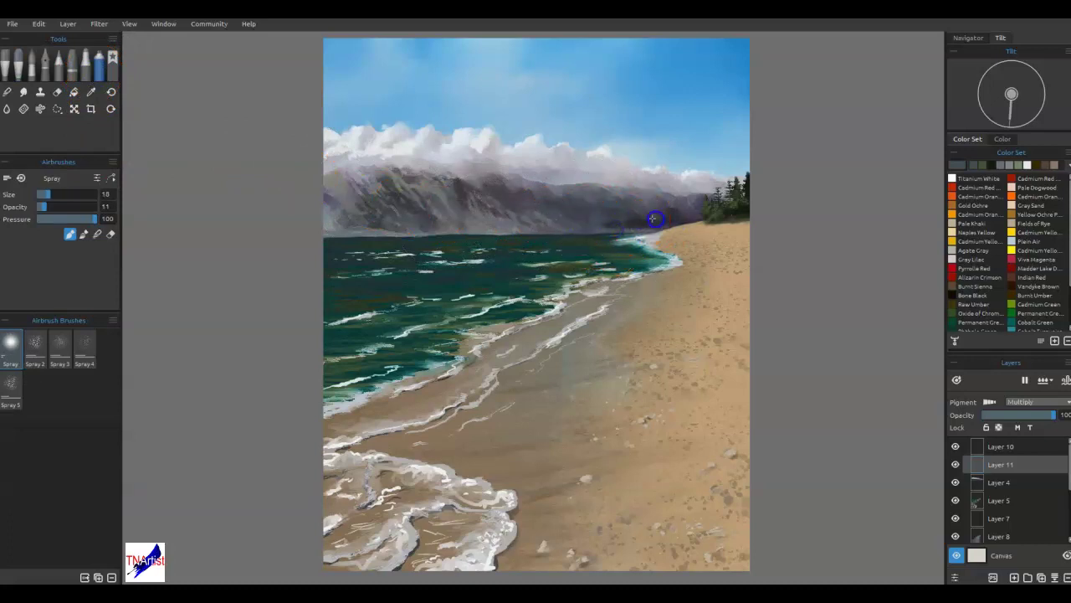
mouse_move(684, 212)
left_mouse_down()
mouse_move(693, 200)
mouse_move(632, 207)
left_mouse_up()
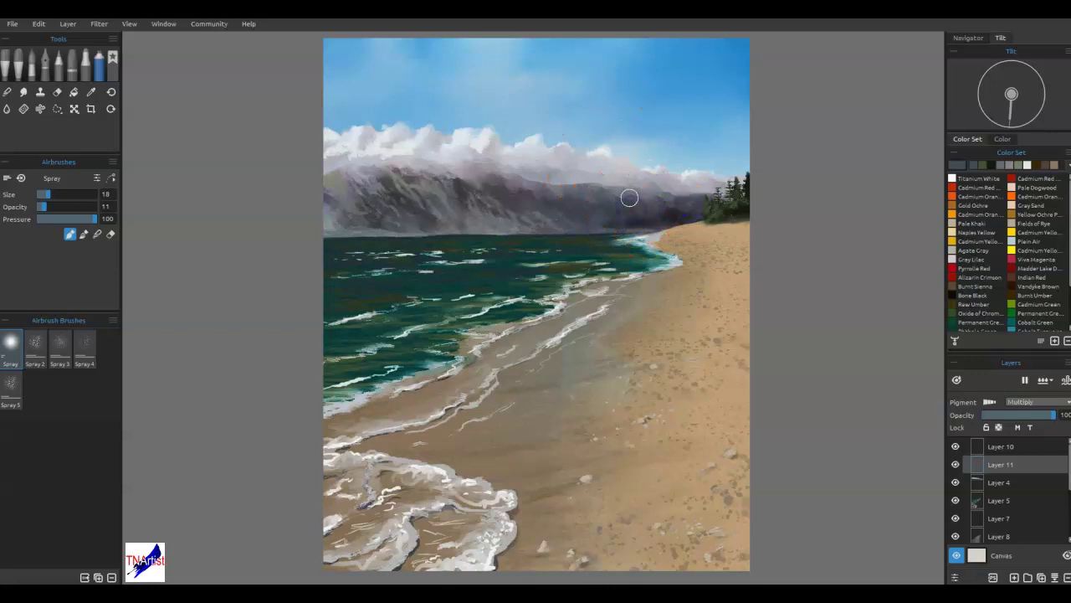
- Undo the last Spray strokes and paint the dark shadow over the distant mountains' lower slopes with Knife Smooth 2
key("ctrl+z")
key("ctrl+z")
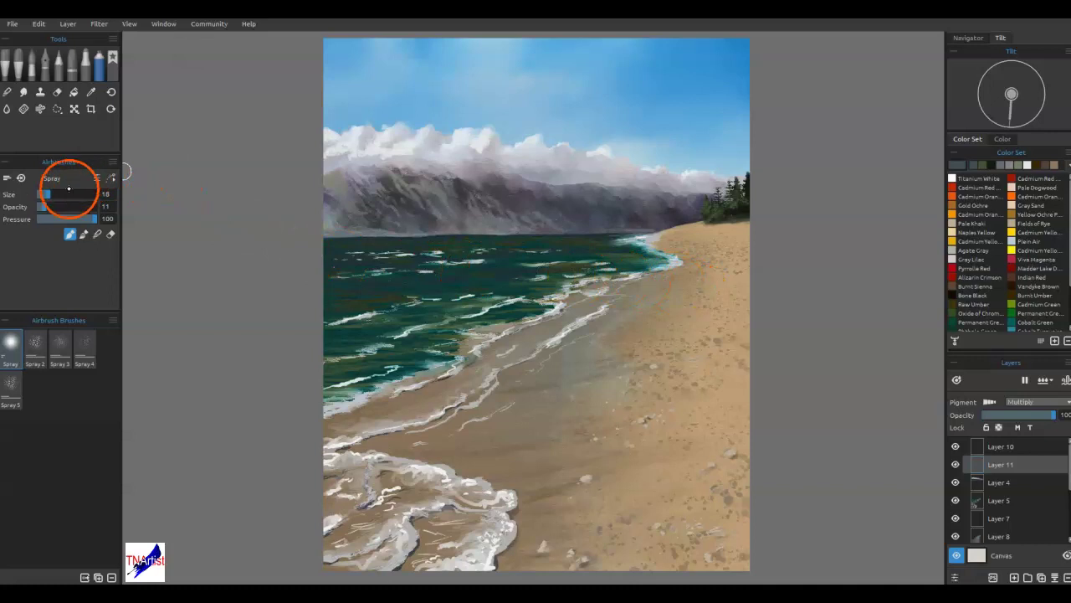
left_click(44, 62)
left_click(27, 369)
mouse_move(651, 222)
left_mouse_down()
mouse_move(676, 222)
mouse_move(653, 228)
mouse_move(692, 217)
mouse_move(608, 226)
mouse_move(631, 228)
mouse_move(605, 218)
left_mouse_up()
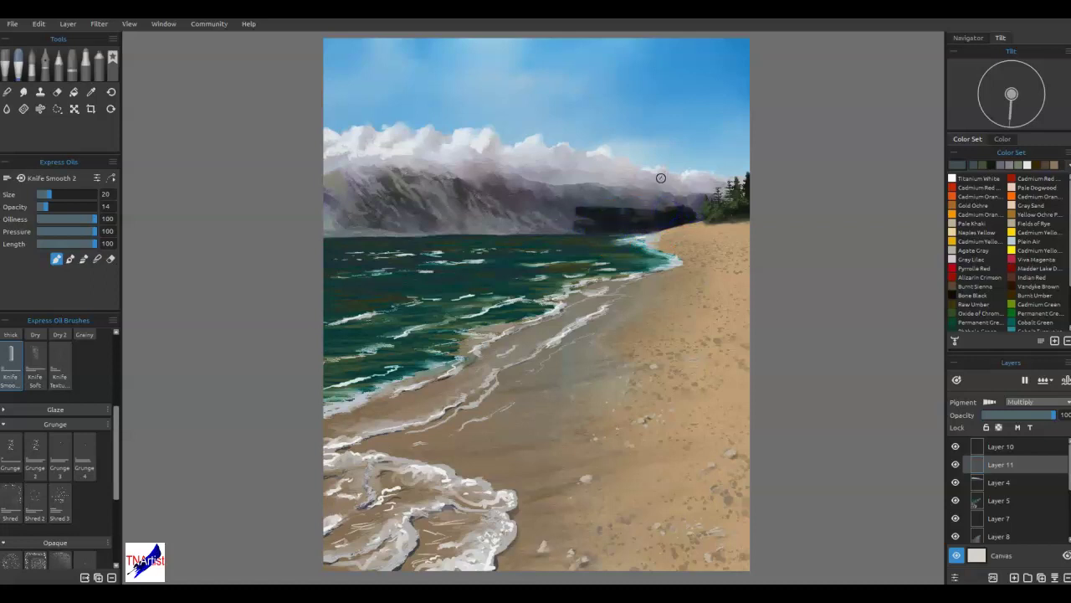
- Blend the dark shadow's edges into the distant mountain slopes beside the conifers
key("b")
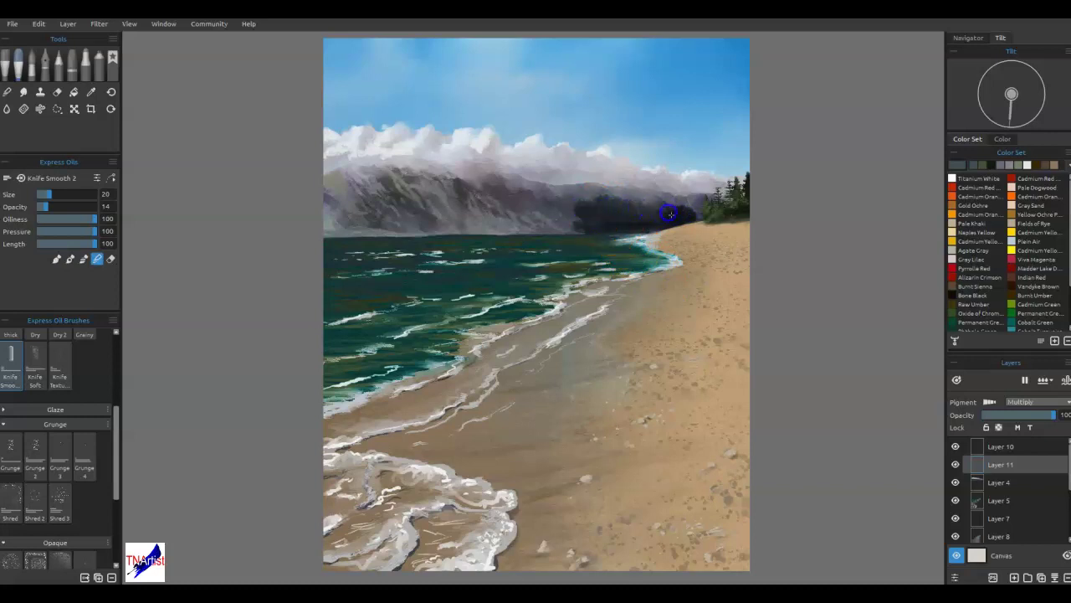
mouse_move(637, 227)
left_mouse_down()
mouse_move(567, 220)
mouse_move(583, 224)
mouse_move(575, 228)
mouse_move(584, 231)
mouse_move(554, 203)
mouse_move(585, 221)
mouse_move(583, 205)
mouse_move(602, 209)
mouse_move(598, 194)
mouse_move(649, 211)
mouse_move(679, 198)
left_mouse_up()
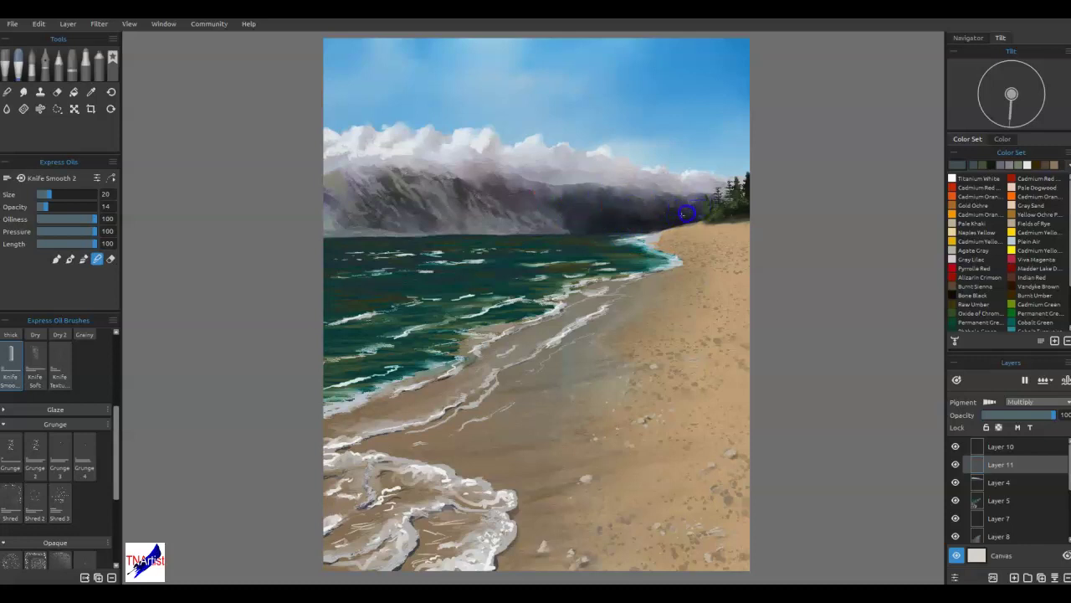
left_click_drag(547, 227, 544, 213)
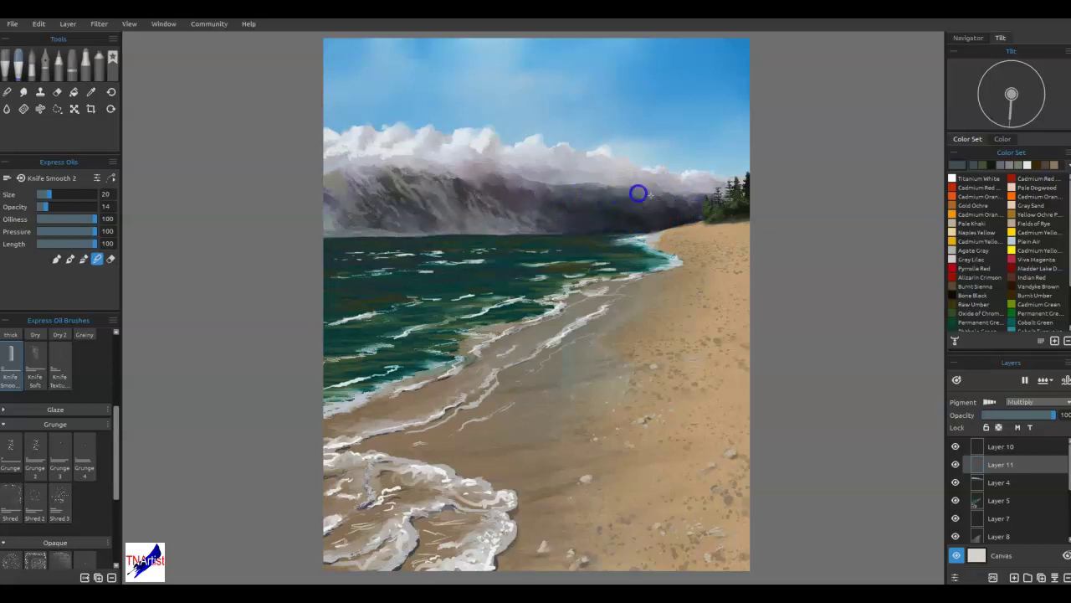
mouse_move(622, 230)
left_mouse_down()
mouse_move(594, 232)
mouse_move(697, 197)
left_mouse_up()
left_click_drag(565, 211, 561, 226)
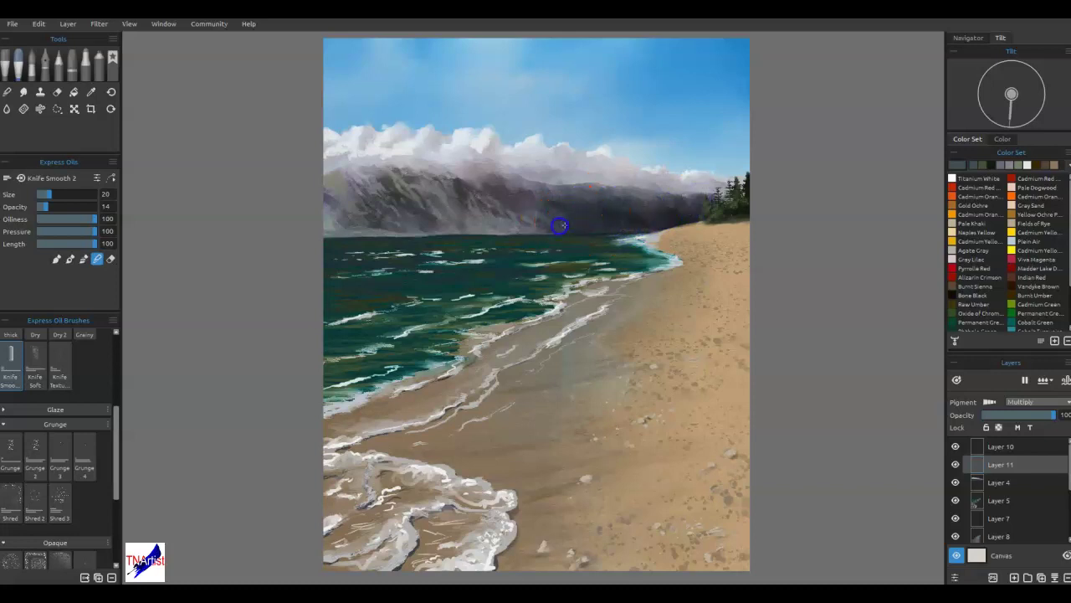
mouse_move(597, 188)
left_mouse_down()
mouse_move(619, 157)
mouse_move(618, 192)
mouse_move(697, 190)
mouse_move(579, 170)
mouse_move(586, 175)
mouse_move(558, 175)
left_mouse_up()
- Extend the shading up over the distant ridge and soften it into the low clouds
left_click(640, 251)
key("n")
left_click_drag(700, 190, 562, 174)
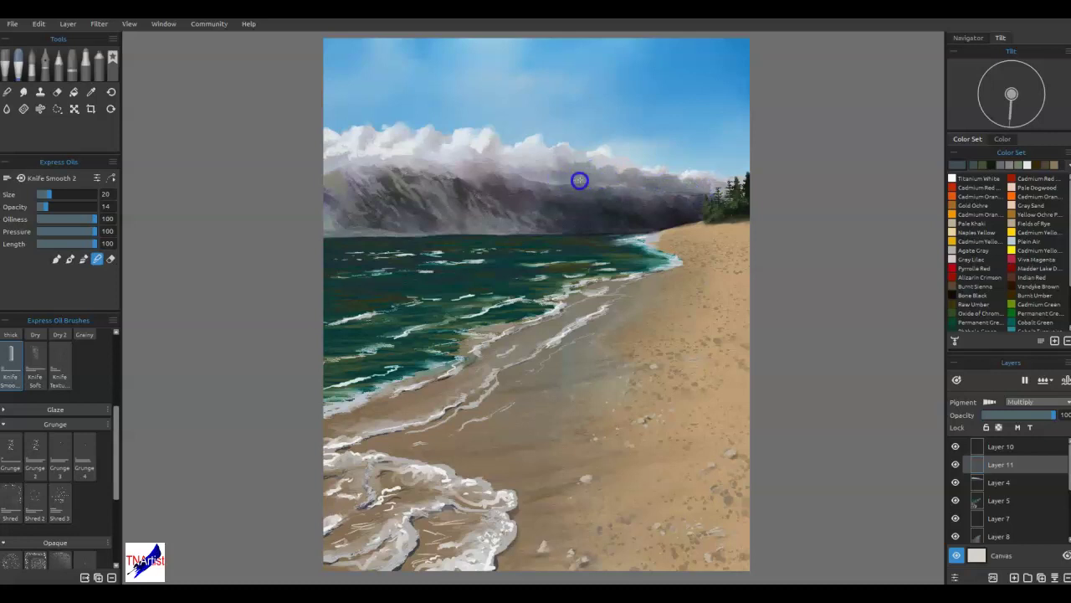
mouse_move(631, 167)
left_mouse_down()
mouse_move(603, 161)
mouse_move(605, 181)
mouse_move(558, 183)
mouse_move(695, 179)
mouse_move(729, 193)
mouse_move(552, 178)
left_mouse_up()
- Darken the water below the shaded mountains near the far shore, using Knife Smooth 2 at size 20
mouse_move(481, 246)
left_mouse_down()
mouse_move(484, 328)
mouse_move(667, 276)
mouse_move(503, 260)
mouse_move(549, 232)
mouse_move(551, 273)
mouse_move(591, 351)
mouse_move(568, 315)
left_mouse_up()
key("b")
left_click_drag(547, 256, 575, 254)
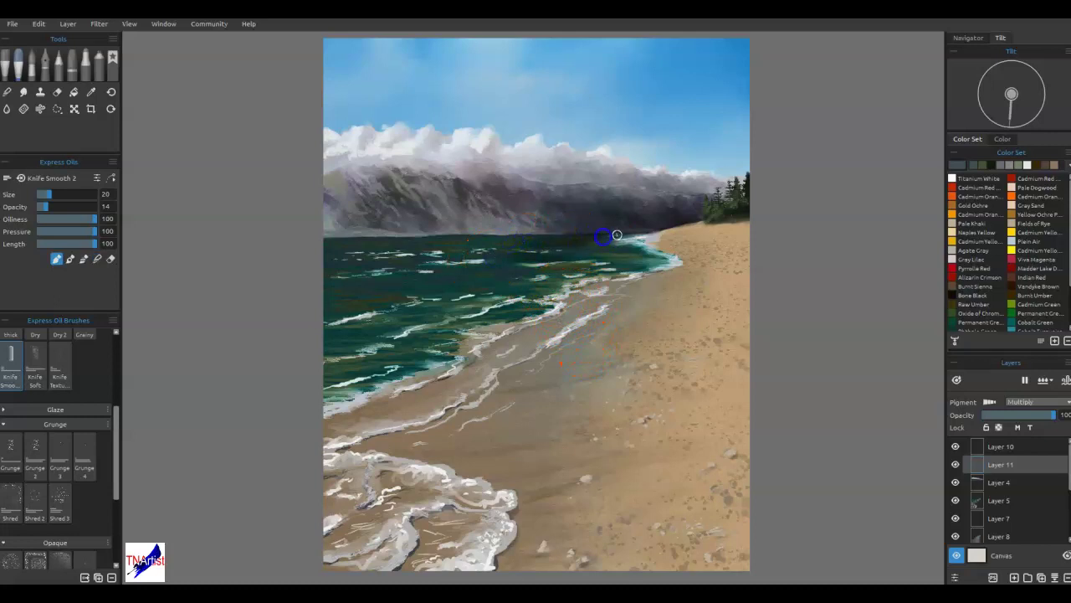
mouse_move(599, 238)
left_mouse_down()
mouse_move(643, 237)
mouse_move(526, 234)
mouse_move(567, 245)
mouse_move(536, 239)
mouse_move(526, 268)
mouse_move(579, 253)
mouse_move(504, 254)
mouse_move(595, 201)
mouse_move(661, 254)
mouse_move(528, 226)
mouse_move(595, 227)
mouse_move(447, 248)
mouse_move(626, 238)
mouse_move(578, 239)
mouse_move(588, 237)
left_mouse_up()
key("n")
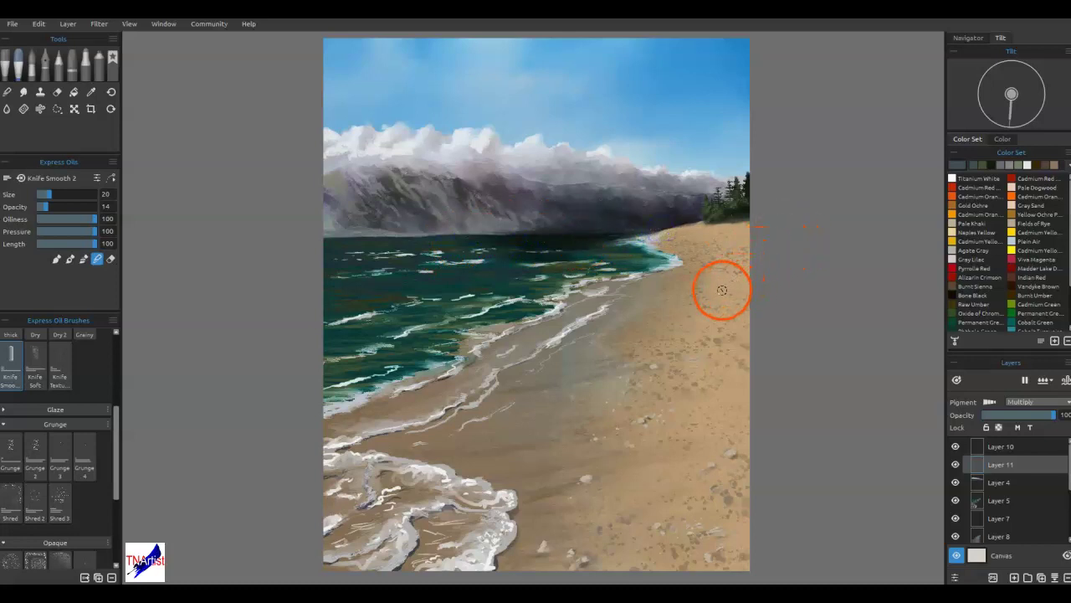
- Paint a shadow on the sand below the conifers and blend it into the beach
key("b")
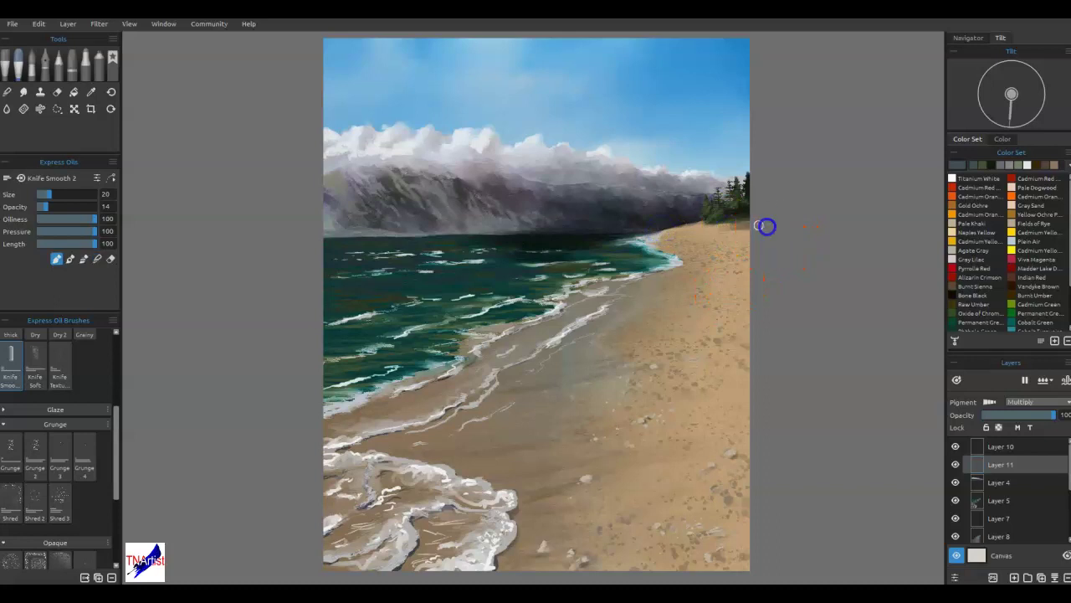
mouse_move(728, 235)
left_mouse_down()
mouse_move(777, 229)
mouse_move(731, 226)
mouse_move(775, 219)
mouse_move(750, 239)
mouse_move(704, 227)
mouse_move(750, 239)
left_mouse_up()
key("n")
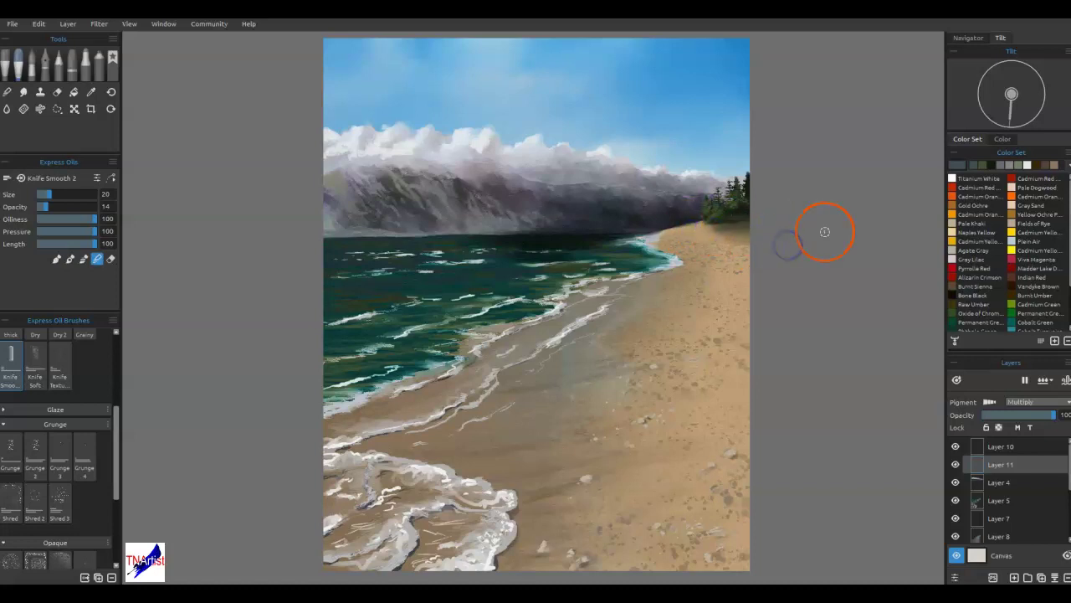
mouse_move(825, 231)
left_mouse_down()
mouse_move(725, 201)
mouse_move(696, 234)
mouse_move(749, 227)
left_mouse_up()
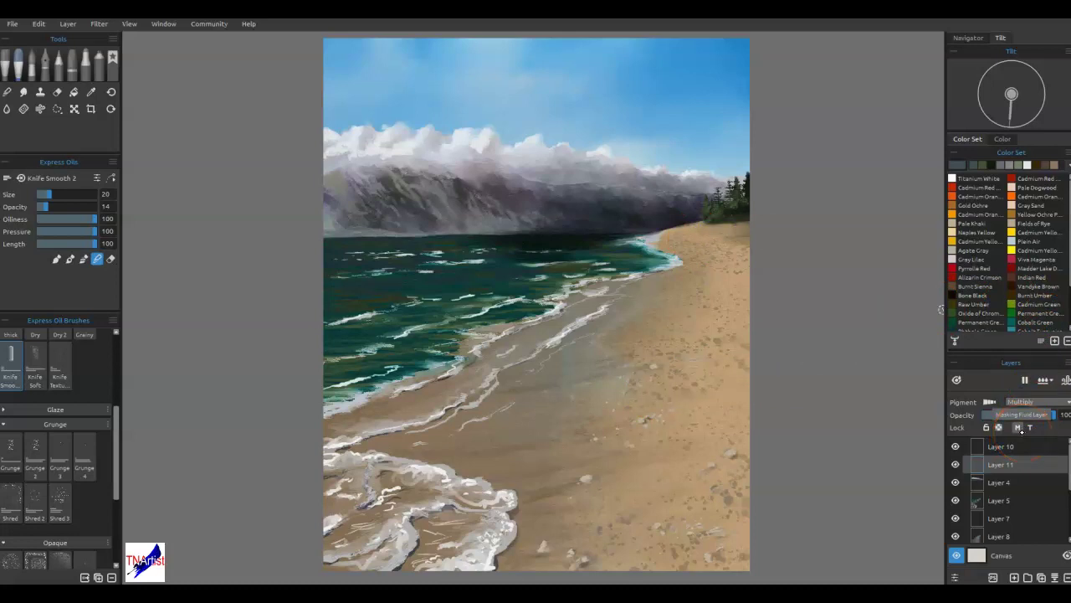
- Add a new layer above Layer 11 and set its blend mode to Overlay
left_click(1014, 578)
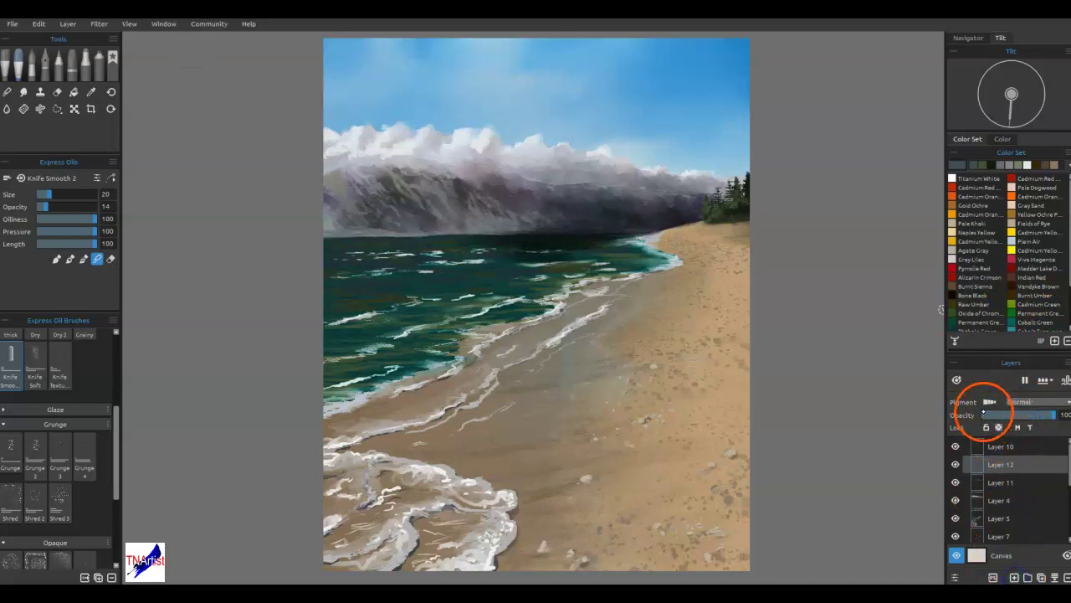
left_click(1017, 403)
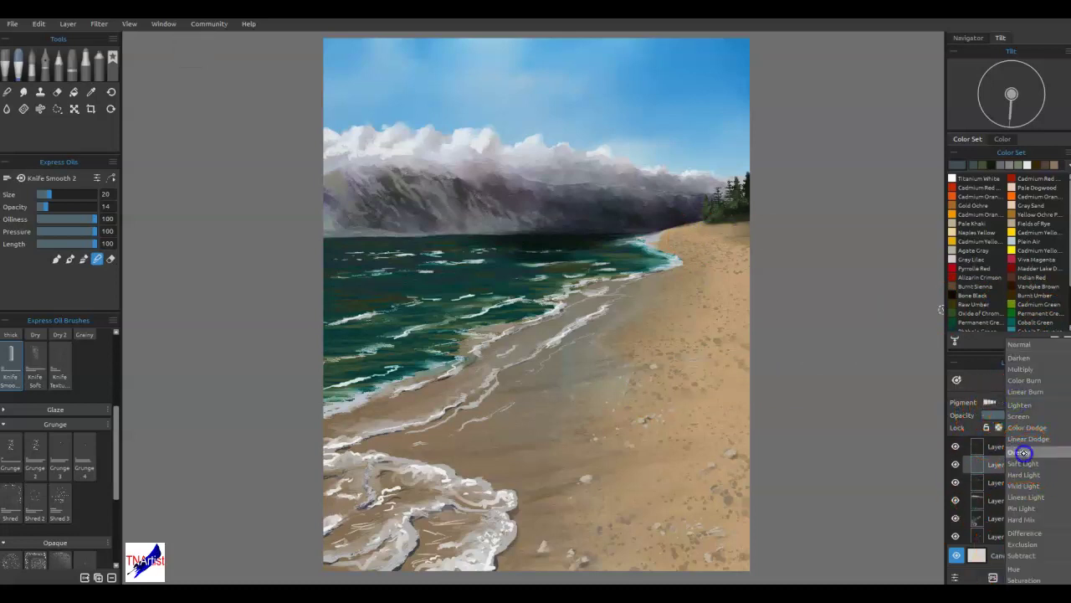
left_click(1023, 452)
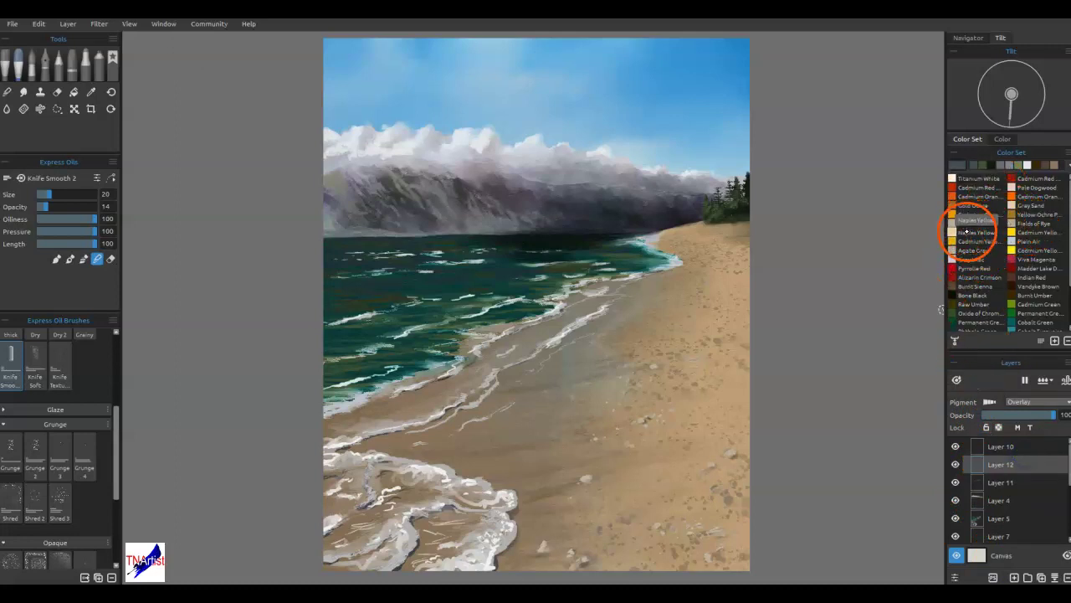
- Choose Naples Yellow and lighten it to the pale cream #eae8cf for the highlights
left_click(973, 231)
left_click(954, 165)
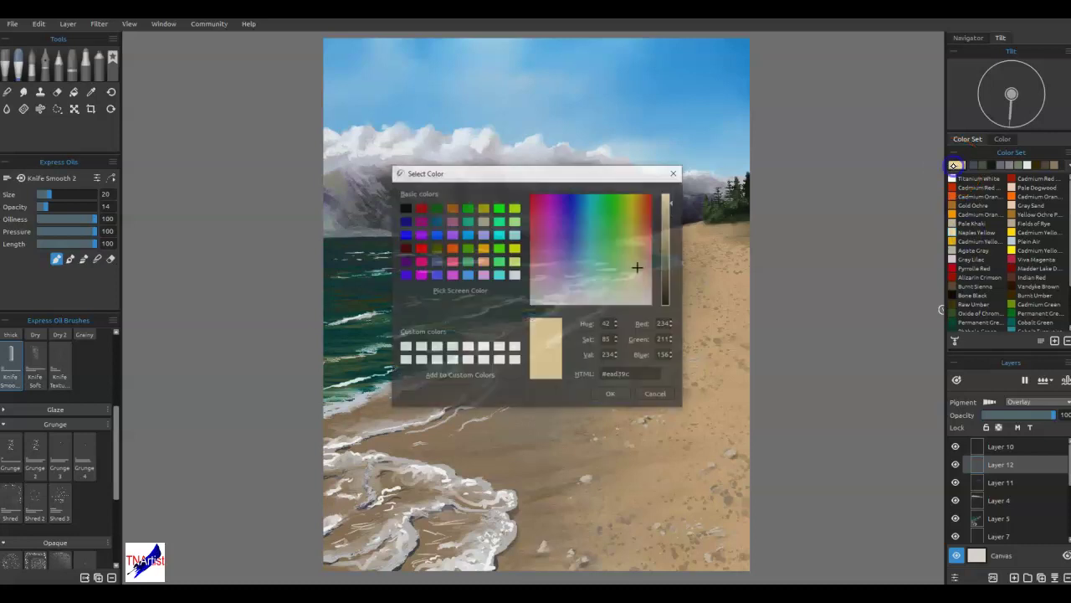
left_click(633, 292)
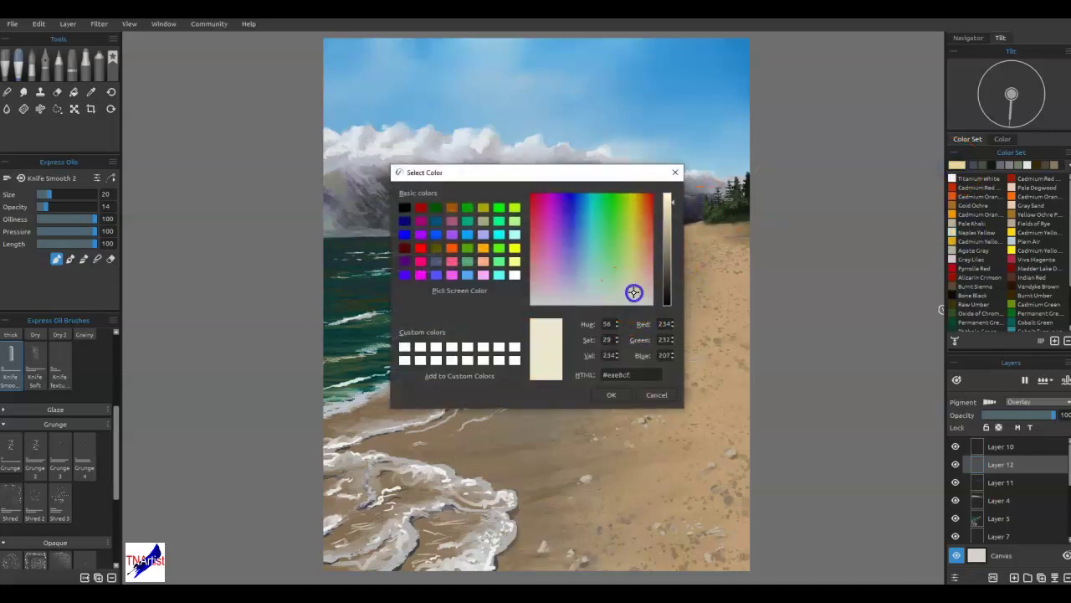
left_click(612, 395)
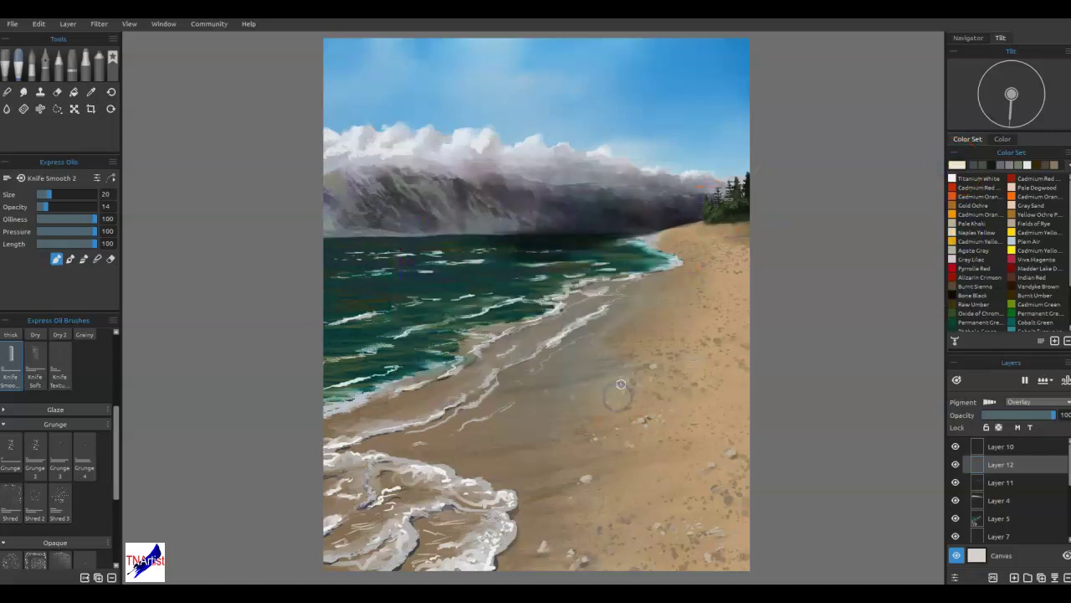
- Brush pale highlights over the open water on the sea's left side with Knife Smooth 2 at size 20
mouse_move(422, 287)
left_mouse_down()
mouse_move(328, 288)
mouse_move(390, 287)
left_mouse_up()
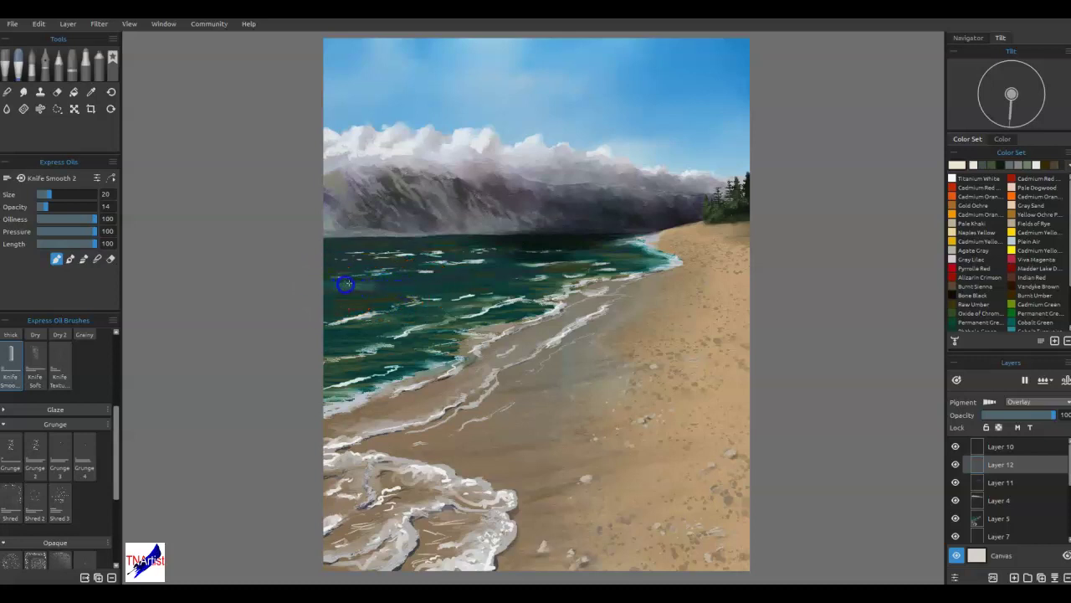
mouse_move(387, 289)
left_mouse_down()
mouse_move(440, 273)
mouse_move(337, 296)
mouse_move(386, 282)
mouse_move(400, 298)
mouse_move(374, 285)
left_mouse_up()
key("b")
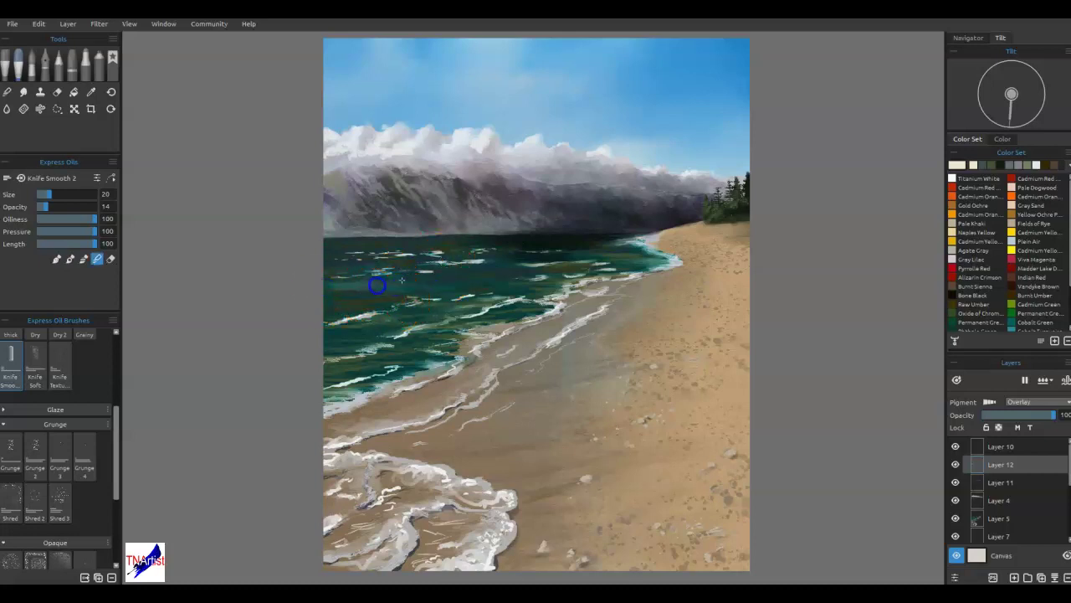
- Add soft light to the left mountain slopes and the clouds above them, blending the strokes
left_click_drag(391, 174, 368, 141)
key("b")
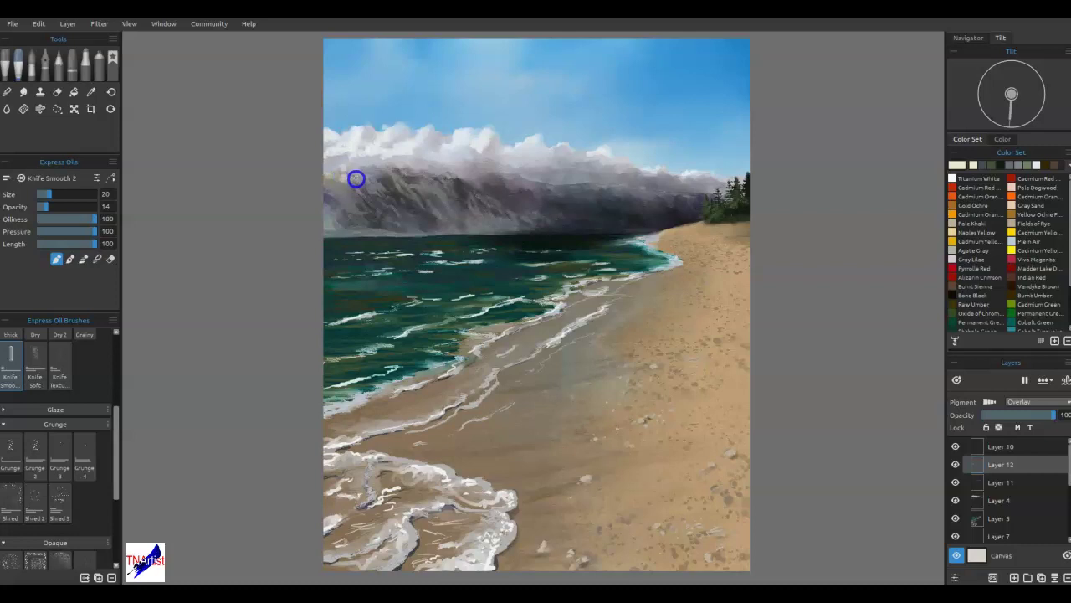
left_click_drag(326, 177, 417, 223)
key("n")
mouse_move(359, 189)
left_mouse_down()
mouse_move(345, 186)
mouse_move(358, 216)
mouse_move(368, 202)
left_mouse_up()
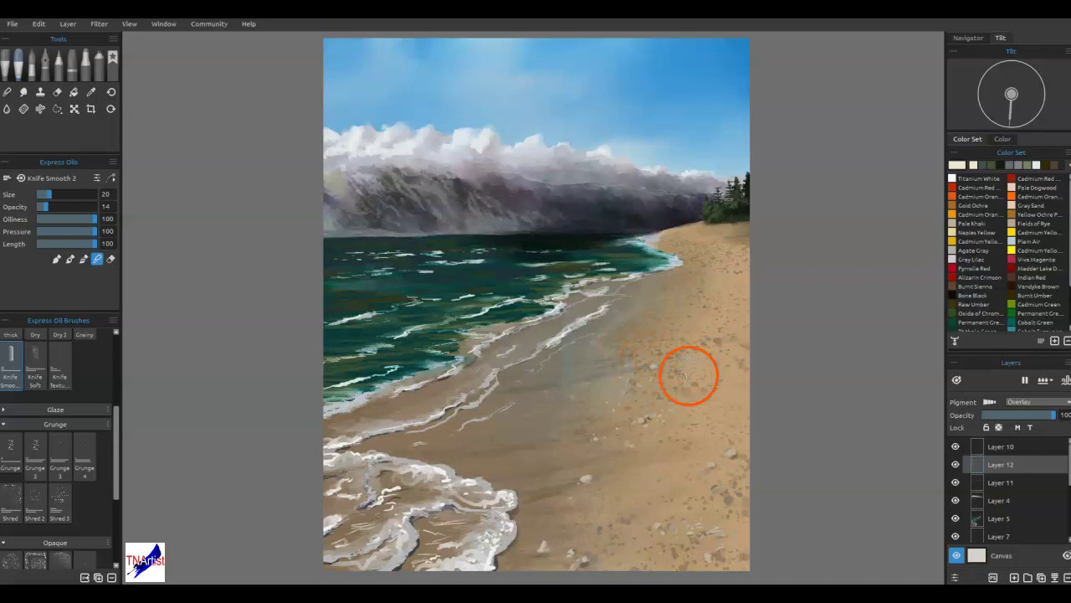
- Lighten the dry sand on the upper beach with the pale cream colour
key("b")
mouse_move(723, 283)
left_mouse_down()
mouse_move(678, 305)
mouse_move(736, 316)
mouse_move(633, 335)
mouse_move(697, 314)
mouse_move(702, 291)
mouse_move(673, 307)
mouse_move(707, 322)
mouse_move(672, 335)
mouse_move(716, 305)
mouse_move(711, 285)
mouse_move(673, 315)
mouse_move(622, 330)
mouse_move(660, 339)
mouse_move(726, 319)
left_mouse_up()
key("b")
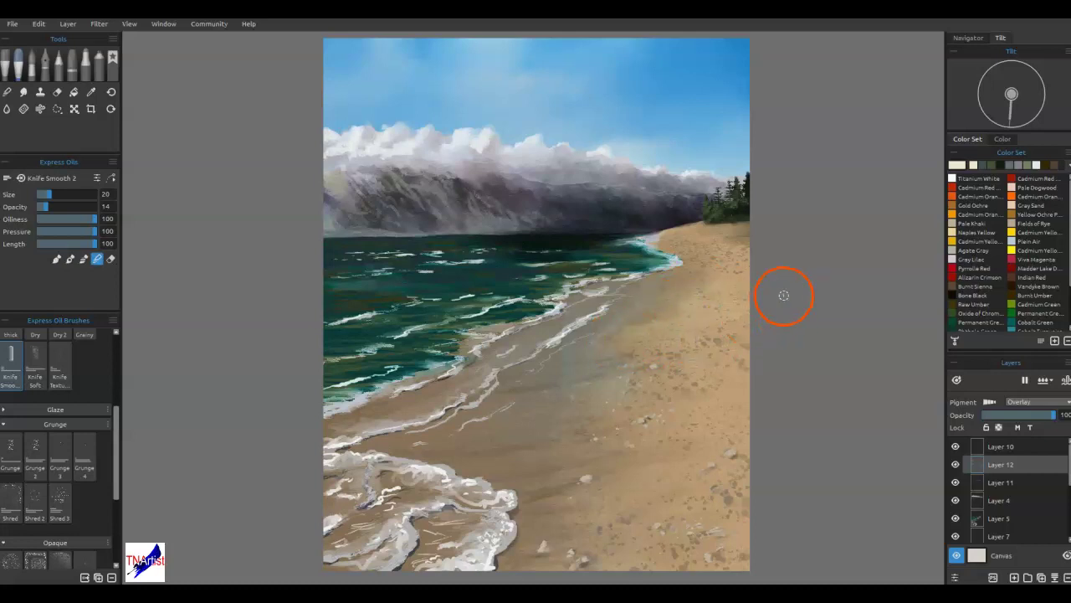
- Highlight the foreground foam and the scattered beach stones with pale cream dabs of Knife Smooth 2
mouse_move(499, 504)
left_mouse_down()
mouse_move(466, 502)
mouse_move(487, 489)
left_mouse_up()
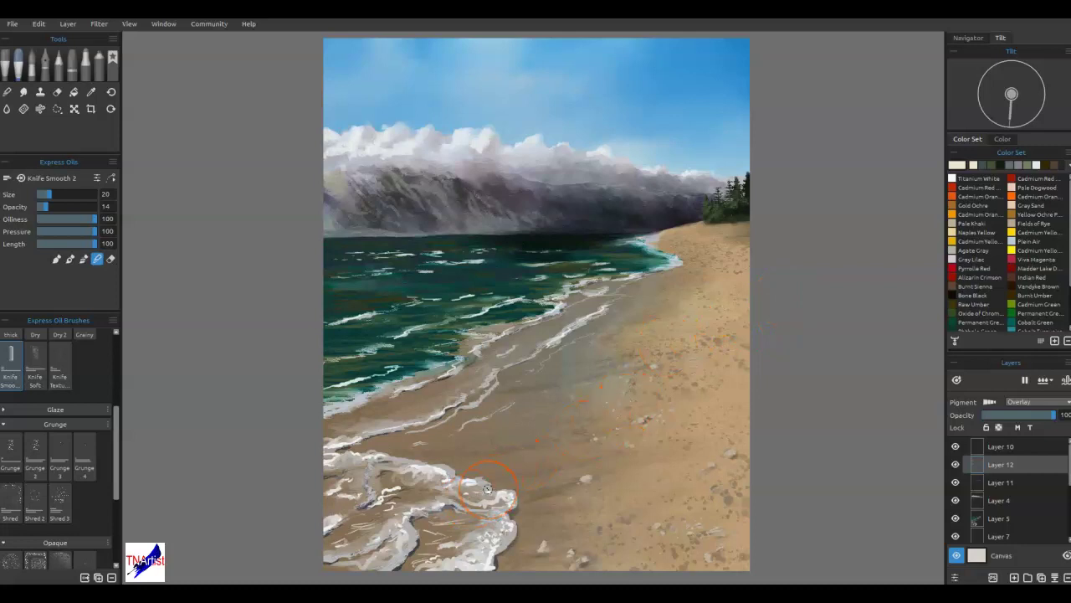
key("b")
left_click(730, 455)
left_click(586, 482)
left_click(543, 549)
left_click(657, 529)
left_click(672, 405)
left_click(653, 366)
left_click(650, 407)
left_click(623, 396)
mouse_move(485, 508)
left_mouse_down()
mouse_move(503, 499)
mouse_move(502, 536)
left_mouse_up()
left_click(469, 444)
- Brighten the shoreline foam, wavelets and wet sand along the beach with Knife Smooth 2 reduced to size 12
mouse_move(484, 385)
left_mouse_down()
mouse_move(545, 359)
mouse_move(591, 287)
mouse_move(661, 333)
left_mouse_up()
mouse_move(601, 308)
left_mouse_down()
mouse_move(556, 339)
mouse_move(603, 304)
left_mouse_up()
mouse_move(657, 261)
left_mouse_down()
mouse_move(620, 281)
mouse_move(566, 282)
mouse_move(555, 306)
left_mouse_up()
left_click_drag(493, 341, 456, 262)
left_click_drag(355, 452, 327, 445)
left_click_drag(603, 368, 653, 368)
left_click_drag(721, 358, 697, 288)
mouse_move(652, 325)
left_mouse_down()
mouse_move(602, 345)
mouse_move(575, 425)
mouse_move(514, 419)
left_mouse_up()
mouse_move(493, 521)
left_mouse_down()
mouse_move(479, 552)
mouse_move(483, 516)
left_mouse_up()
left_click_drag(440, 445, 435, 446)
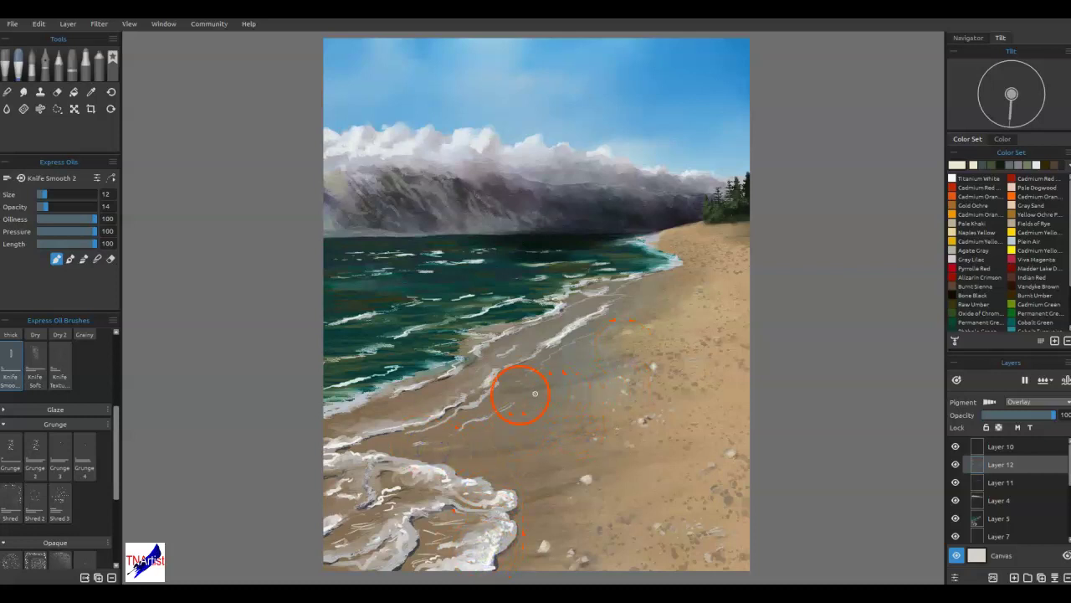
left_click_drag(612, 381, 575, 397)
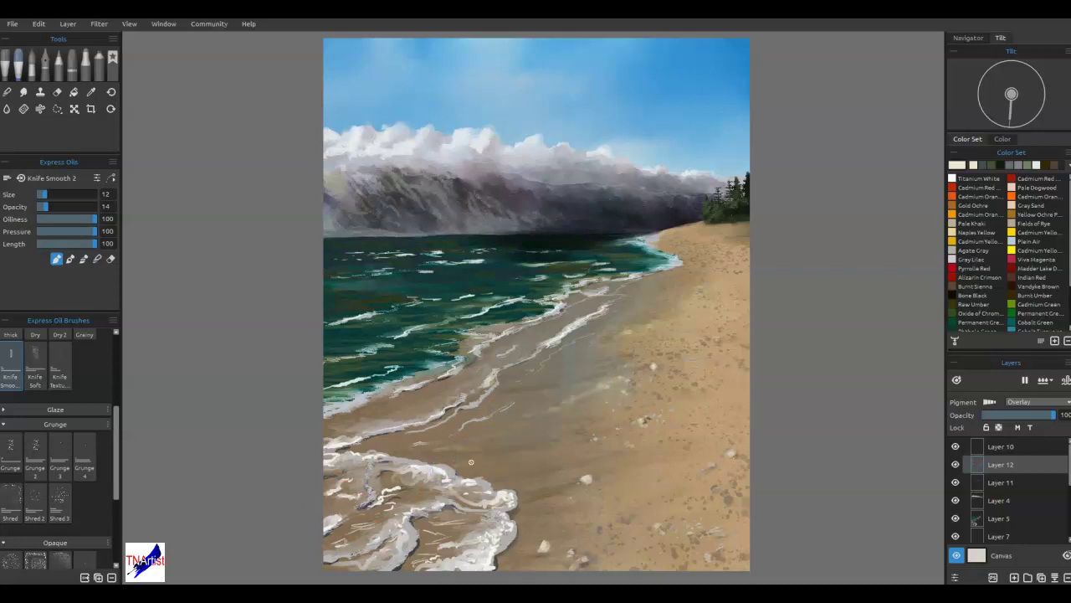
- Brush pale light along the waterline at the foot of the left mountains
mouse_move(402, 240)
left_mouse_down()
mouse_move(424, 240)
mouse_move(394, 241)
left_mouse_up()
left_click_drag(330, 233, 471, 235)
left_click(411, 287)
left_click(191, 559)
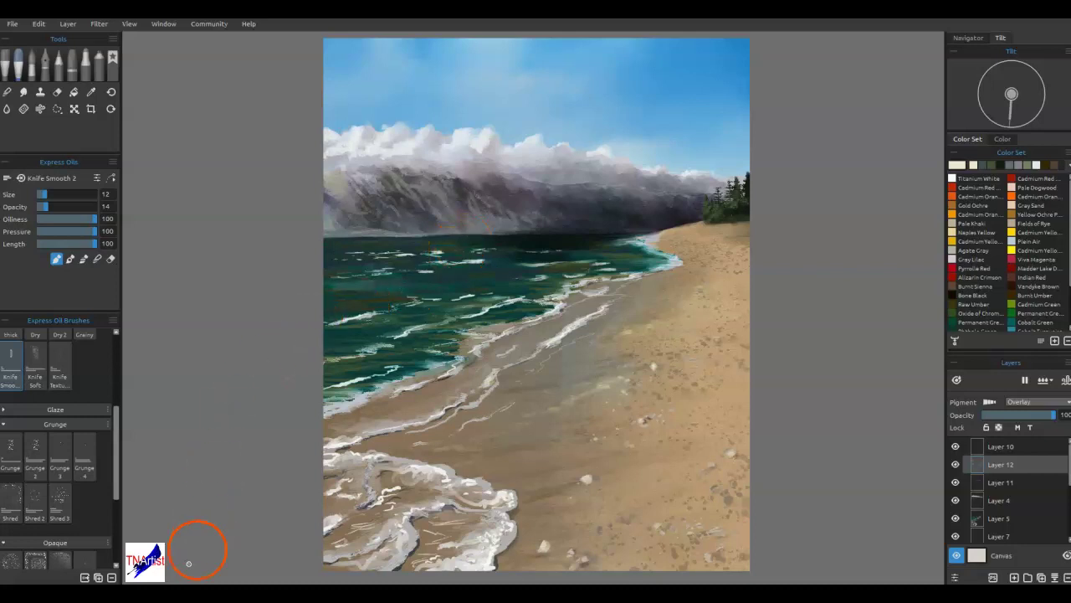